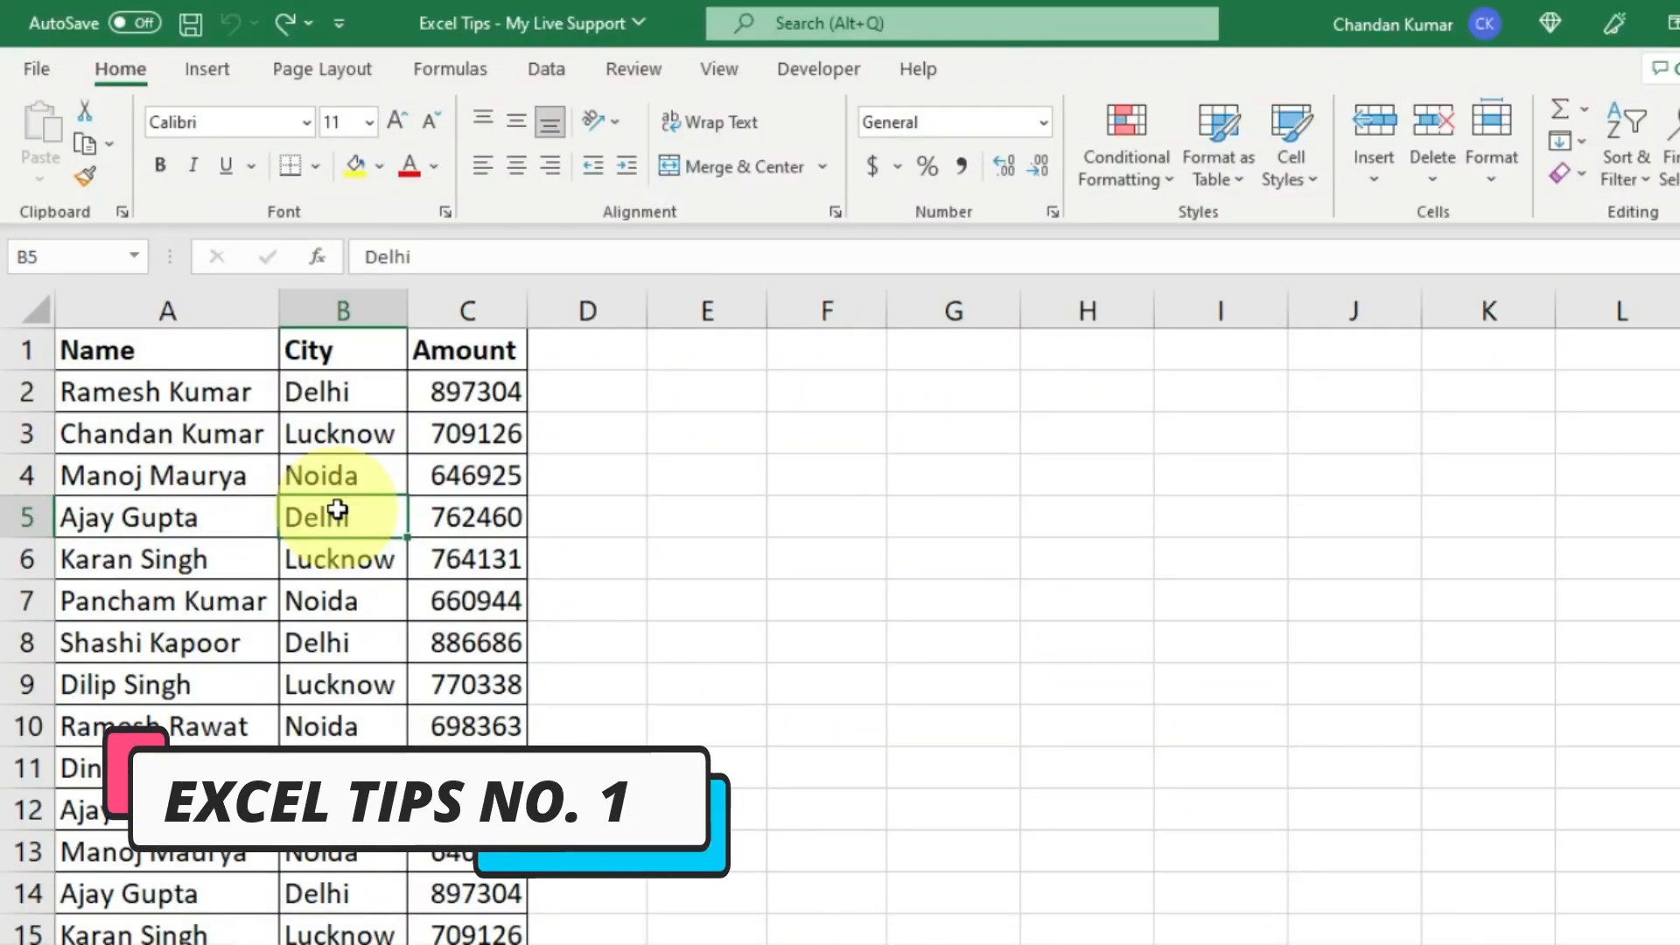
Hide the City column (column B) and rows 5 to 10 of the worksheet.
key(ctrl+space)
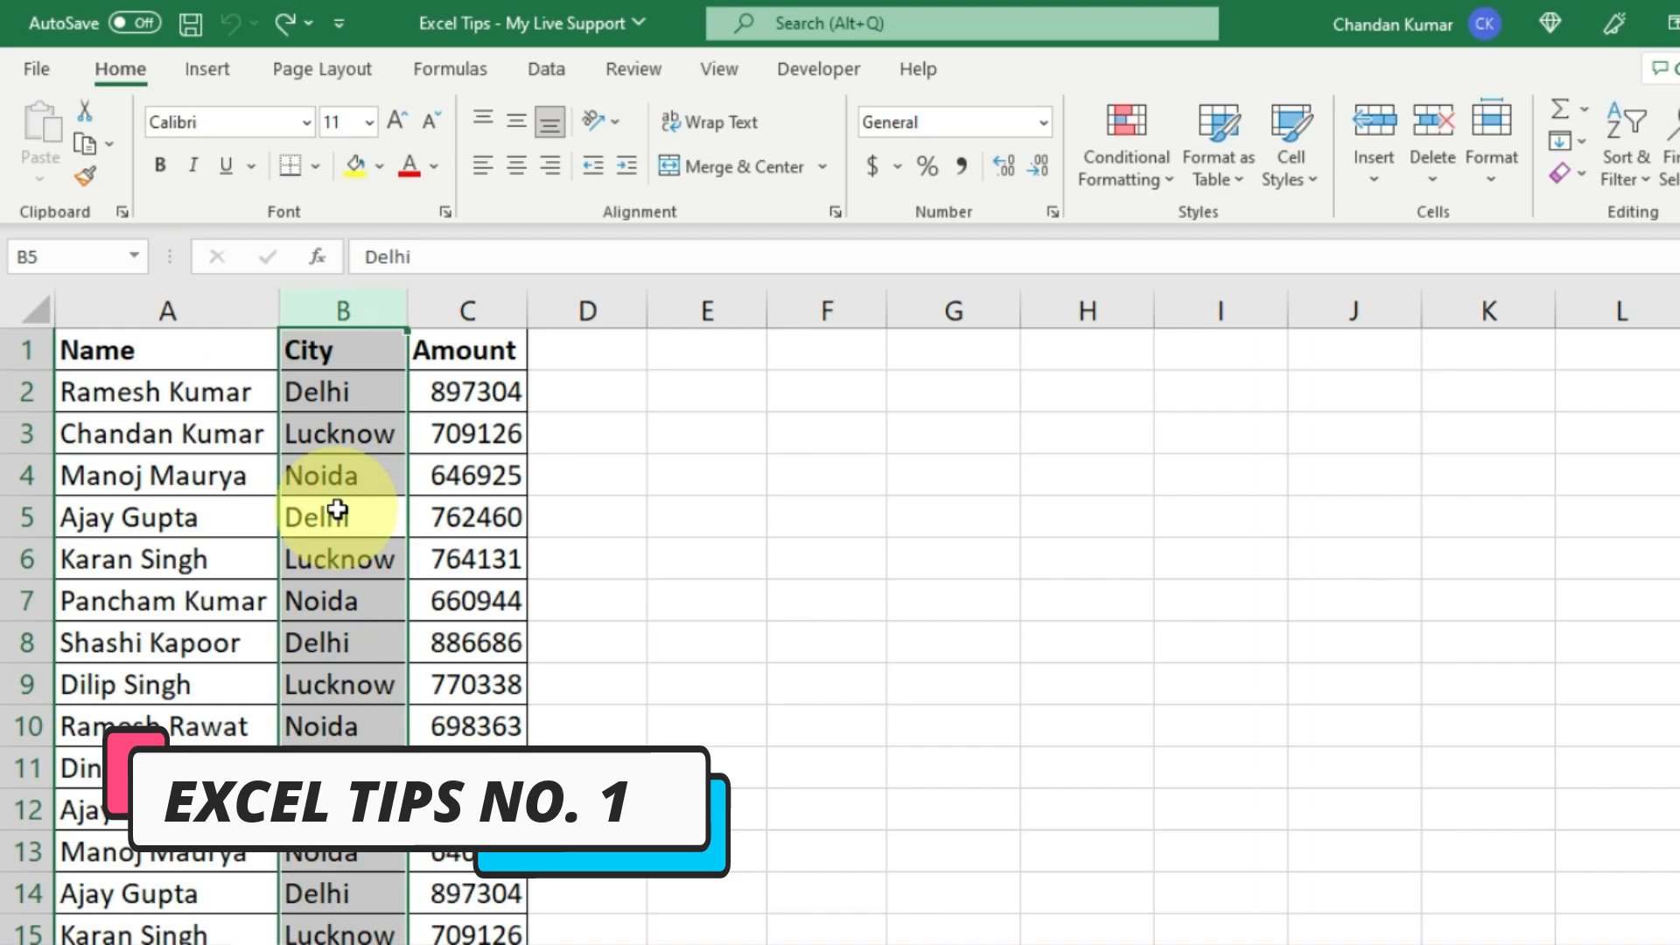
key(ctrl+minus)
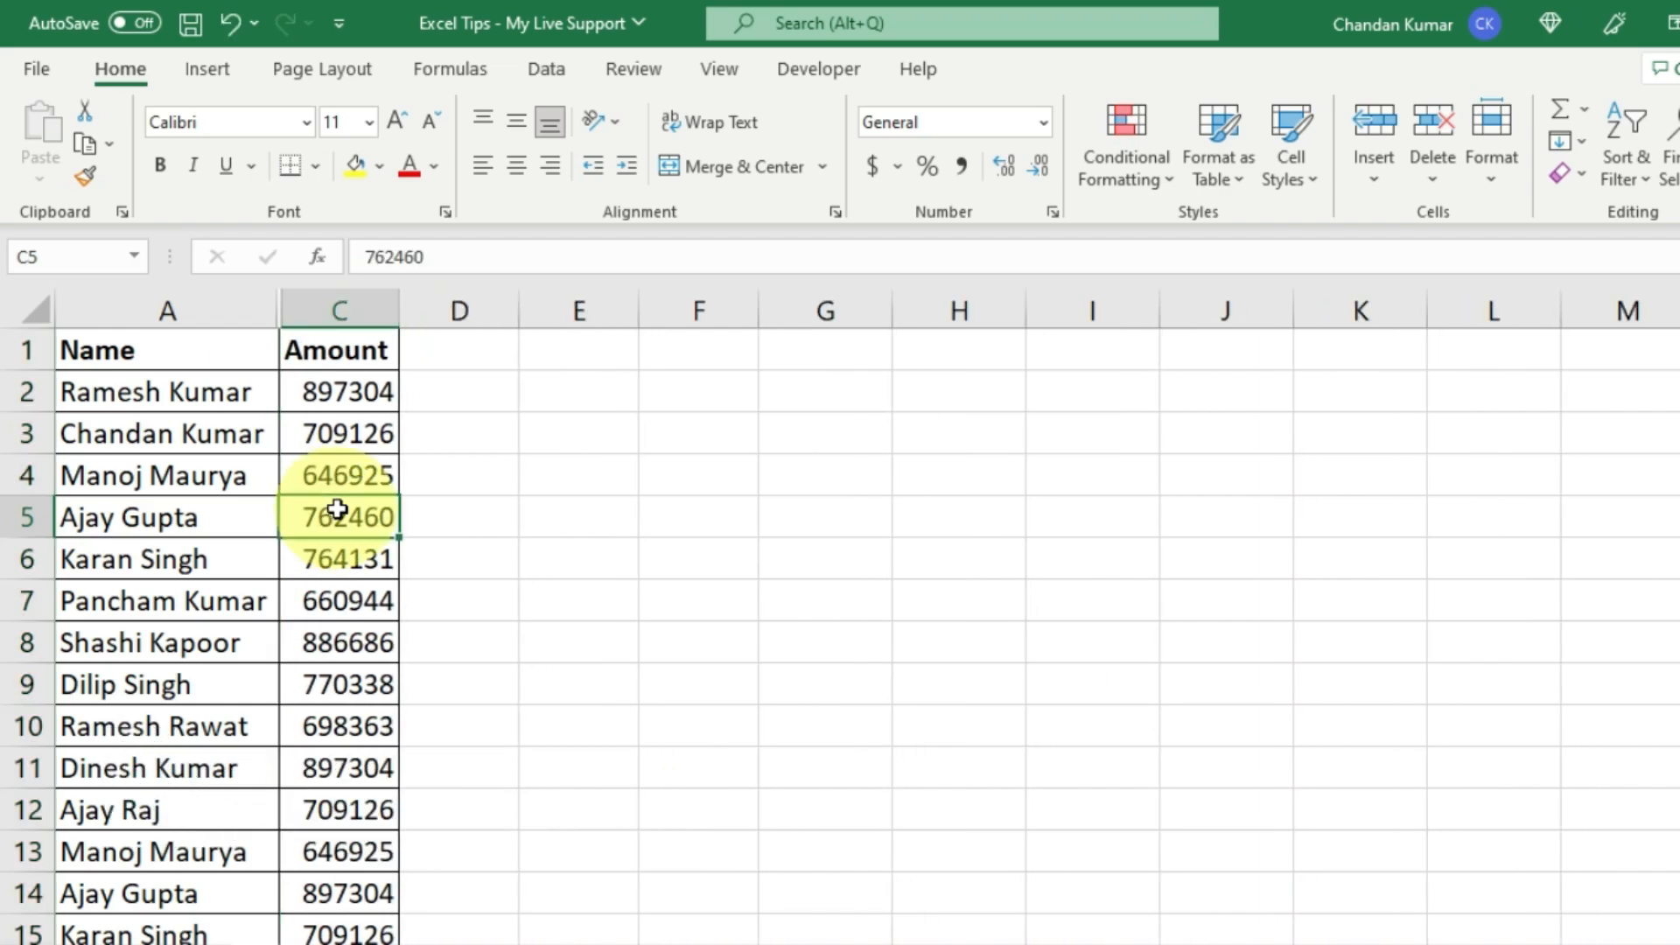
key(shift+space)
key(shift+Down)
key(shift+Down)
key(shift+Down)
key(shift+Down)
key(shift+Down)
key(ctrl+minus)
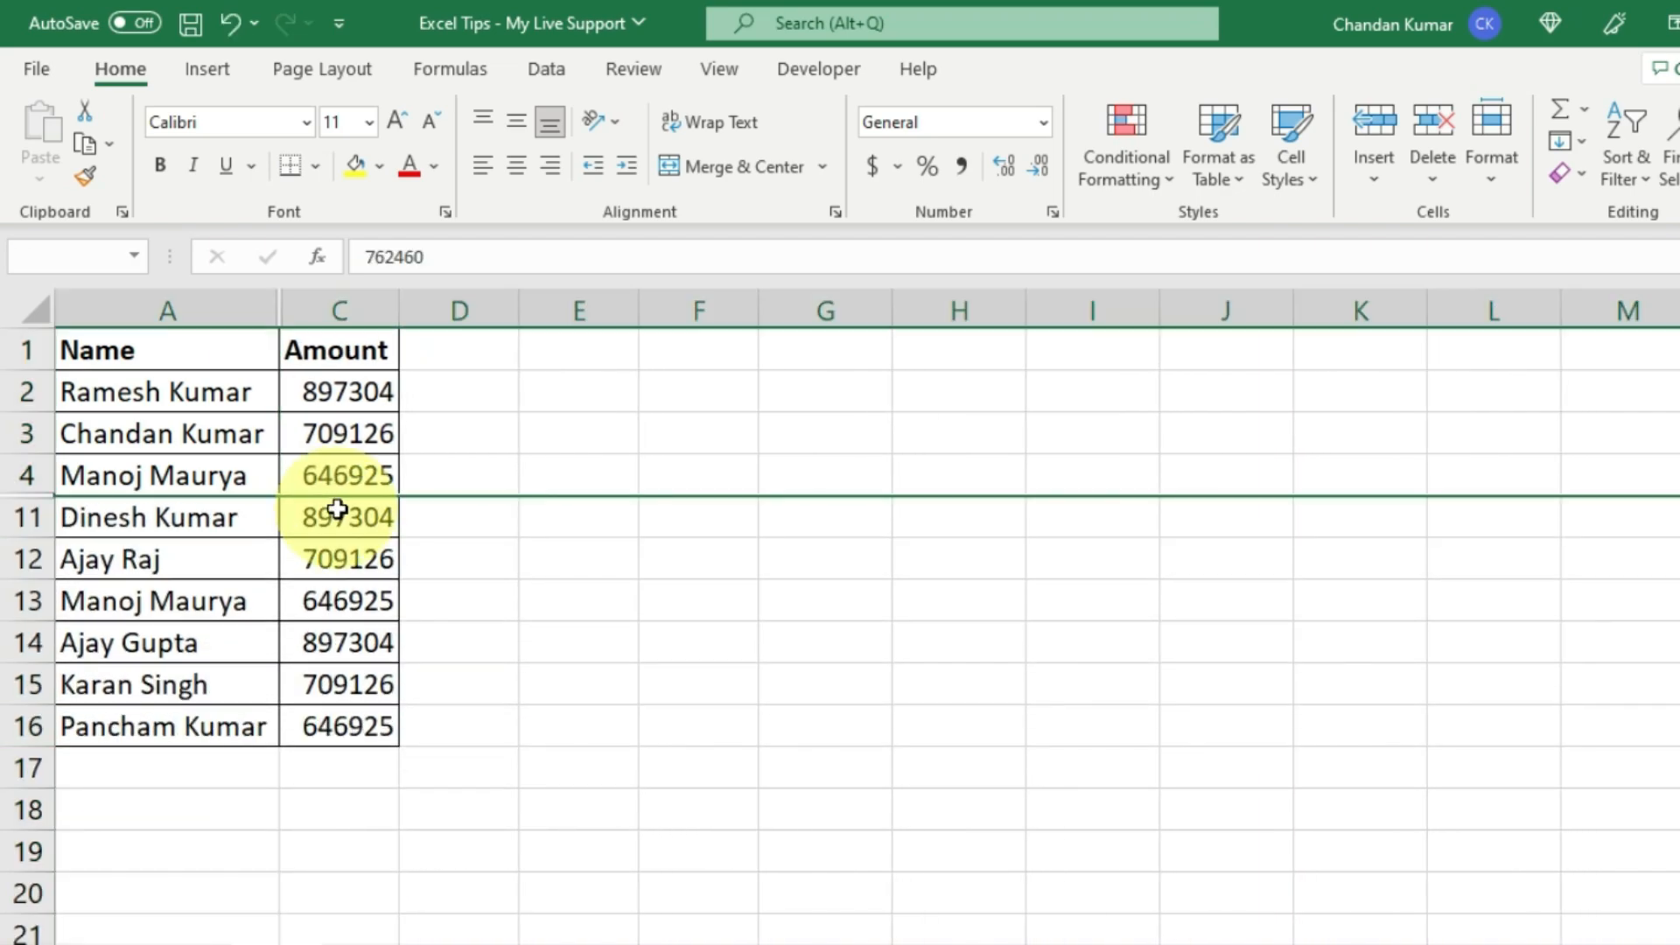
click(341, 516)
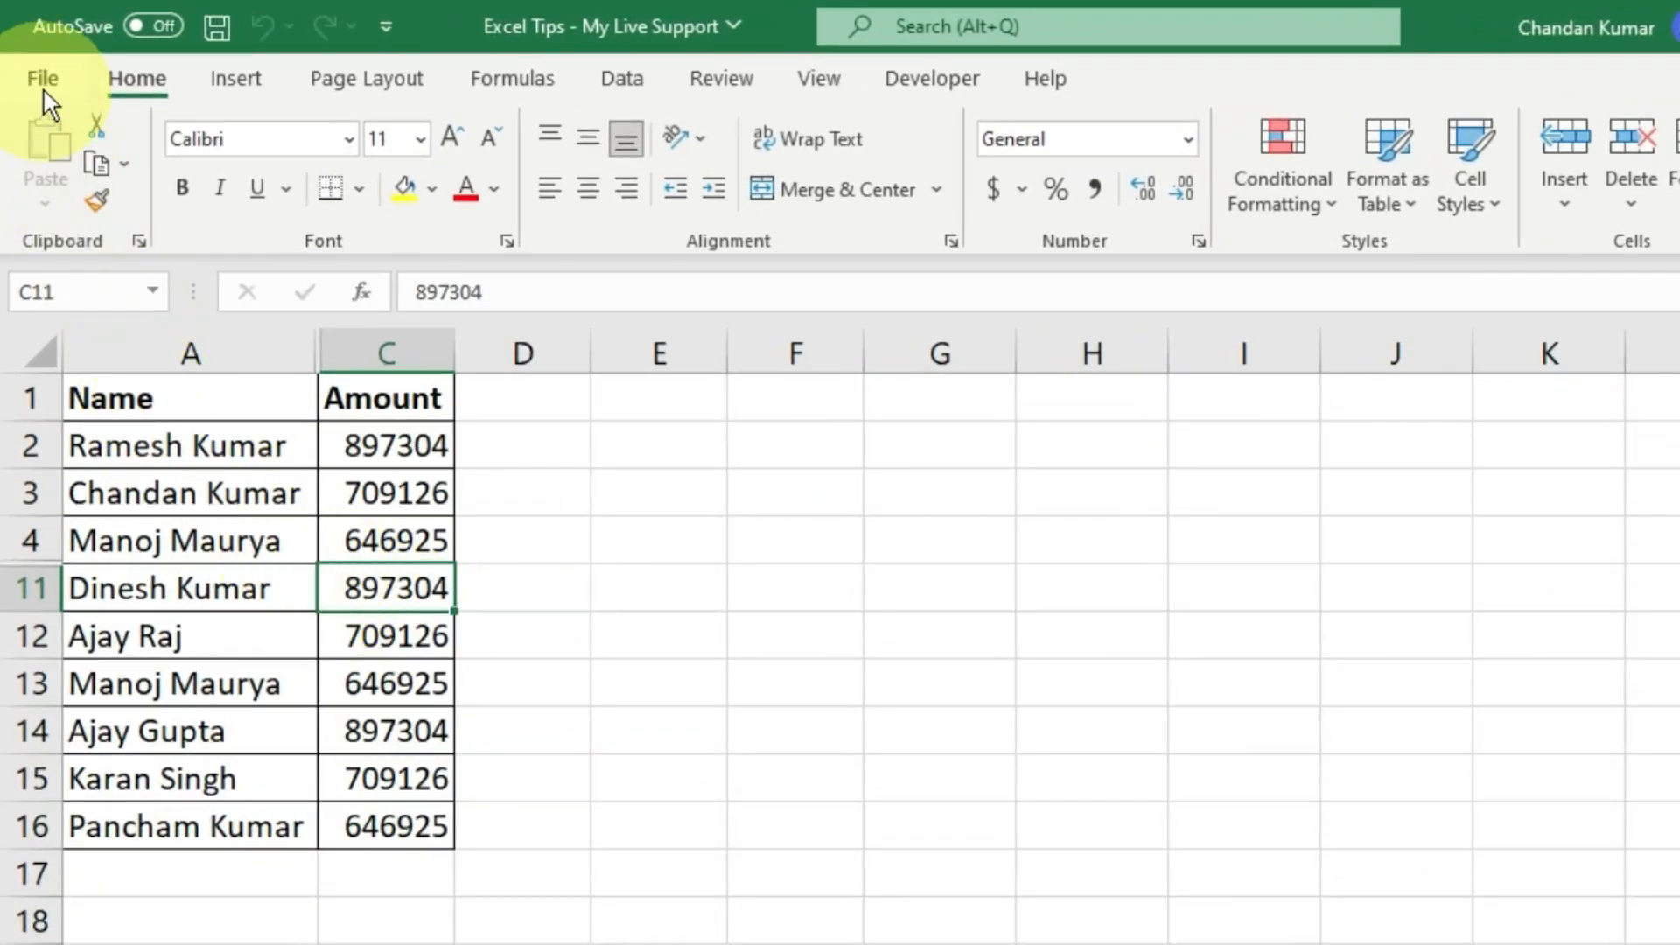
Save the workbook and run the Document Inspector on it with hidden rows and columns among the checked content.
click(42, 88)
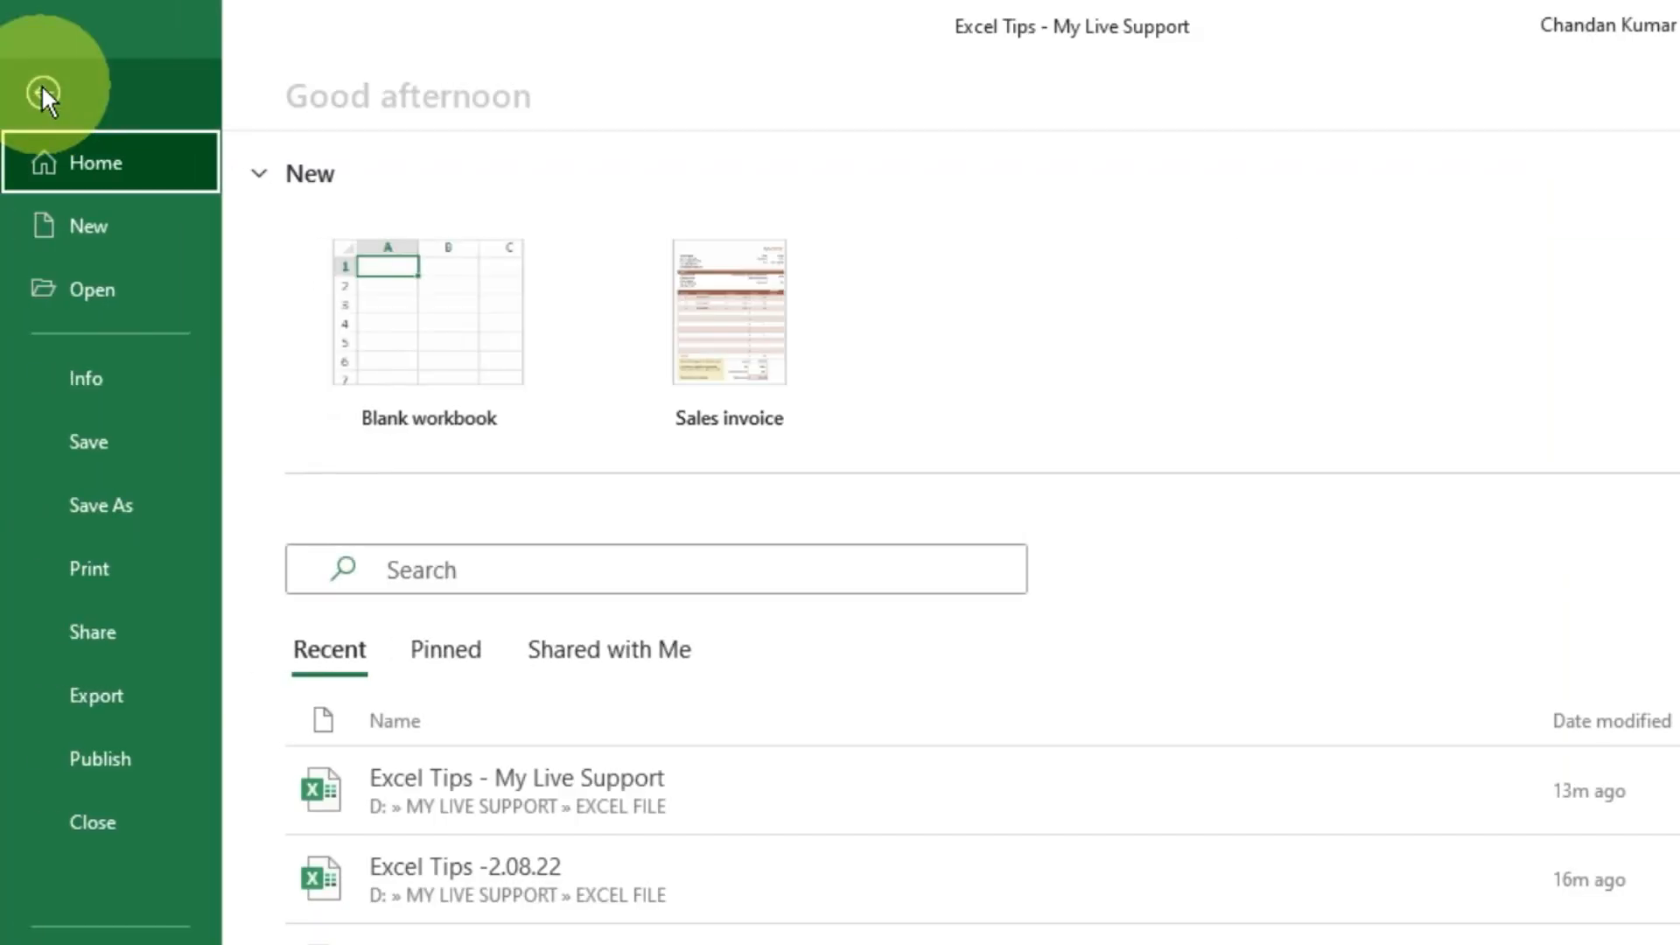
click(144, 385)
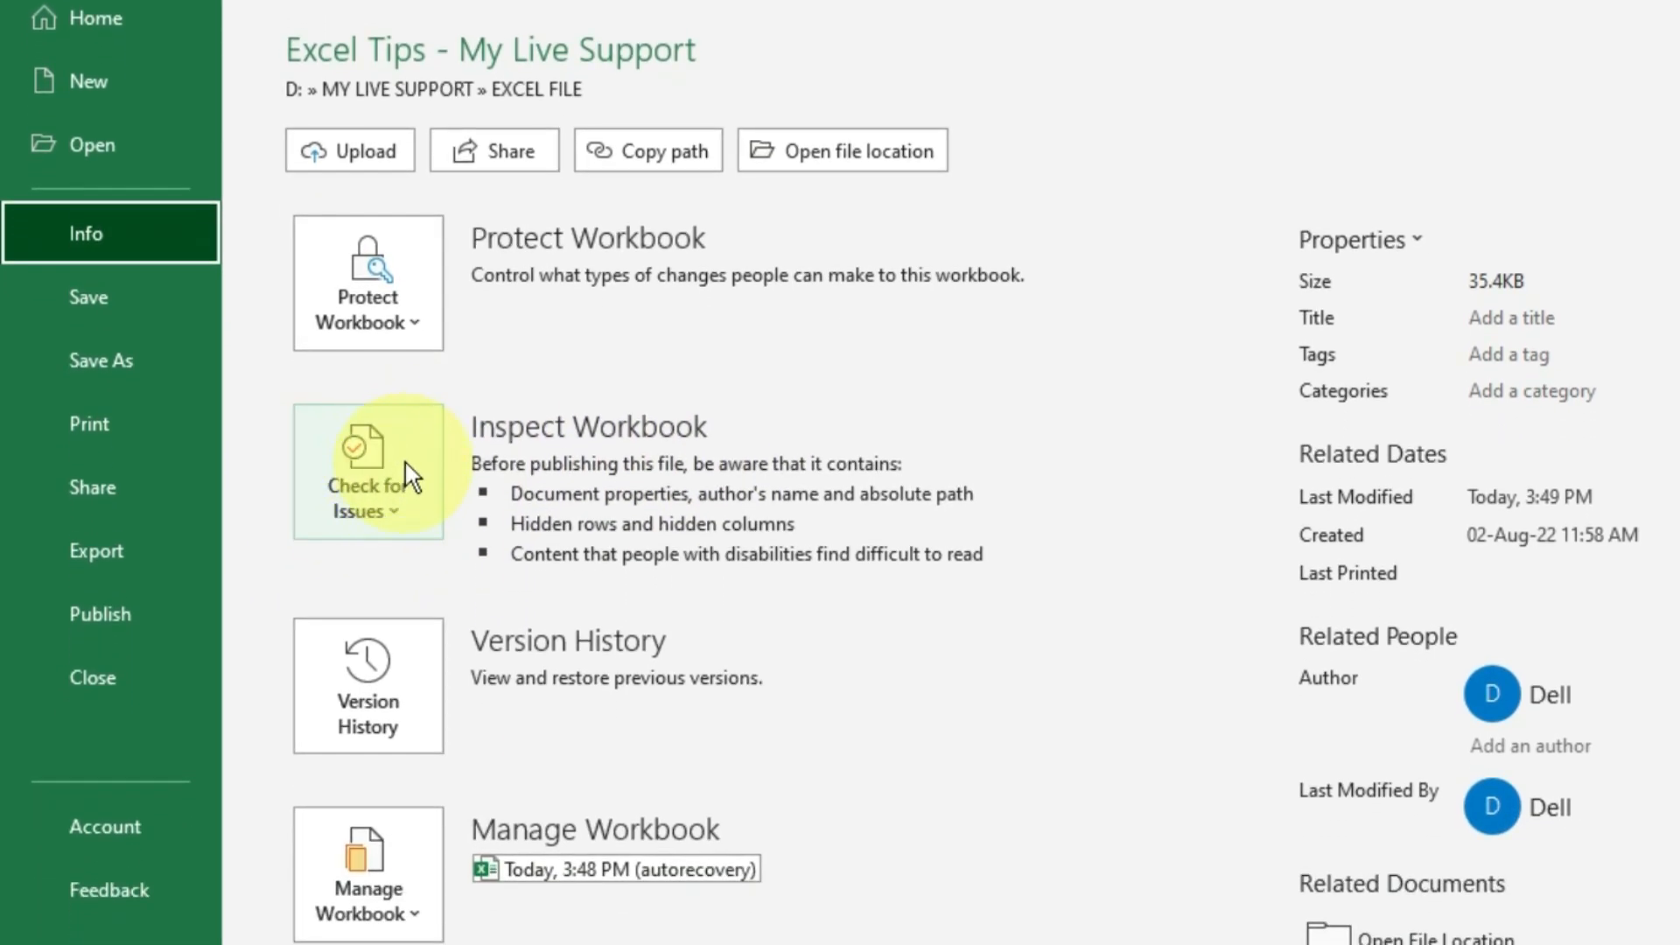
click(405, 462)
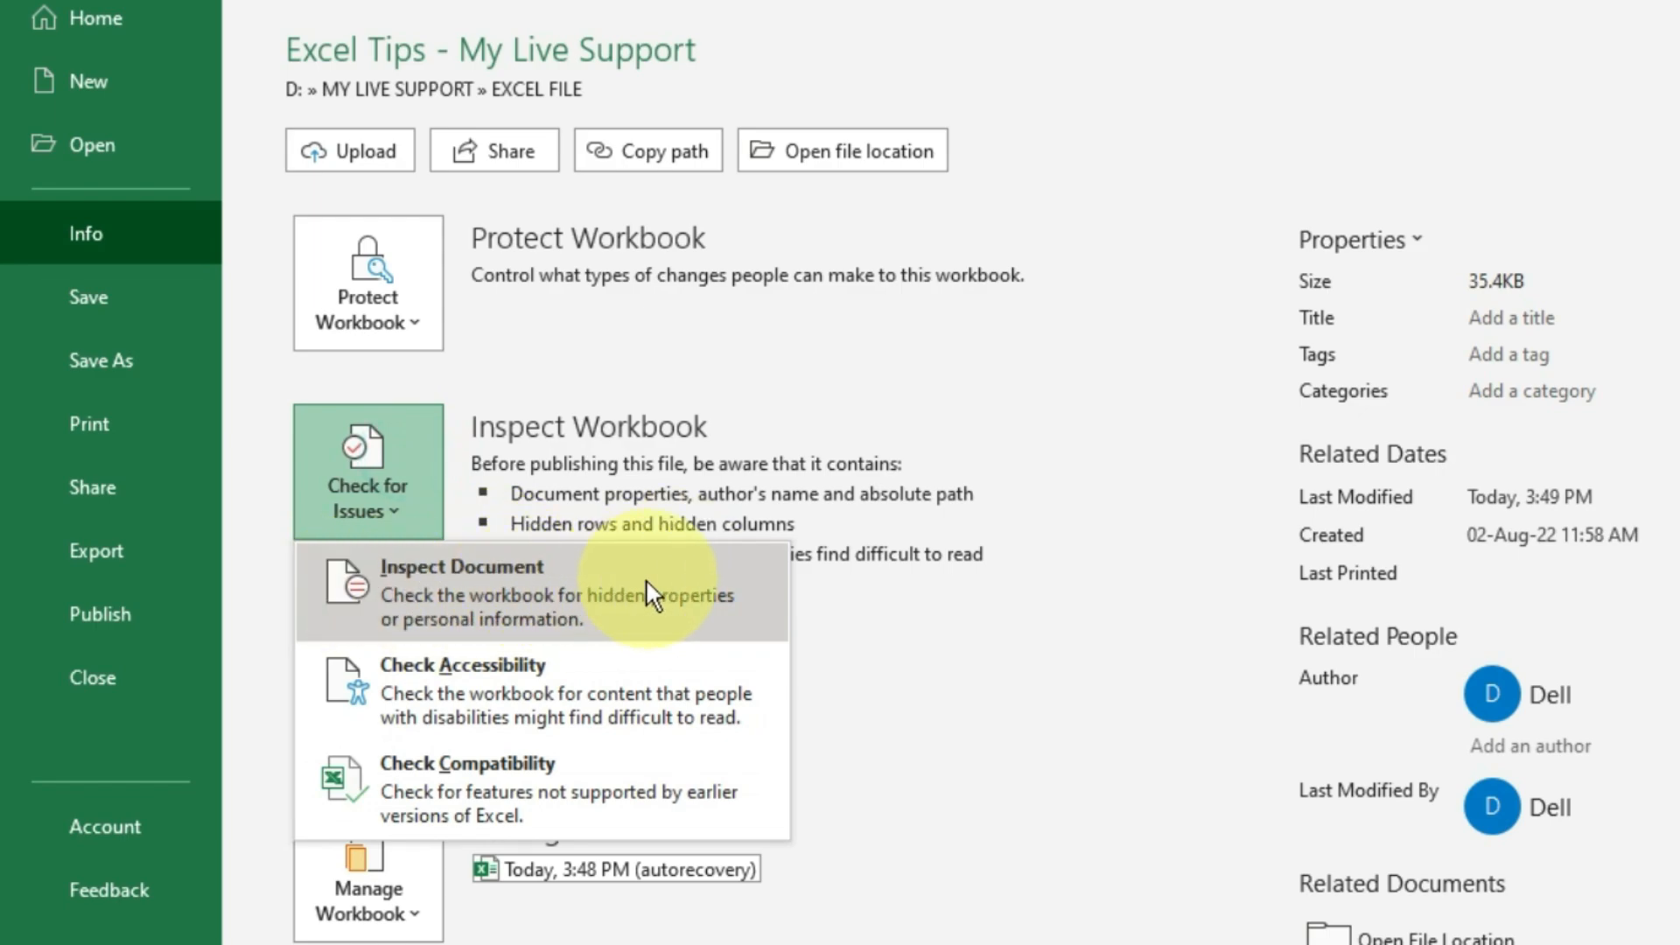
click(616, 580)
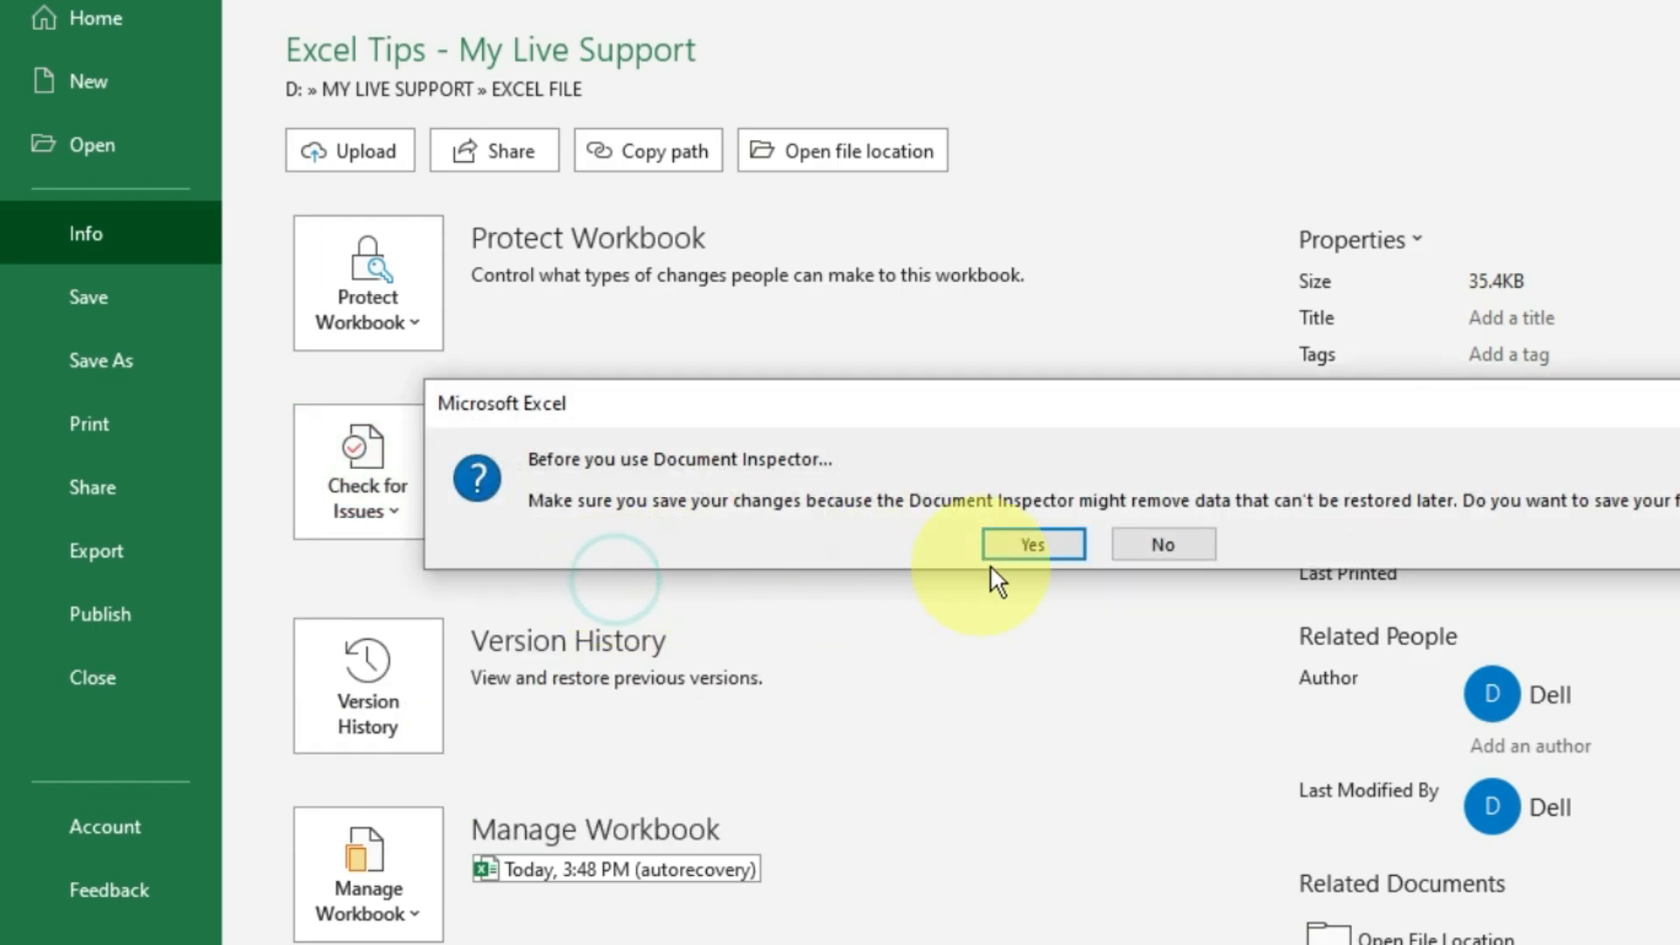
click(1032, 545)
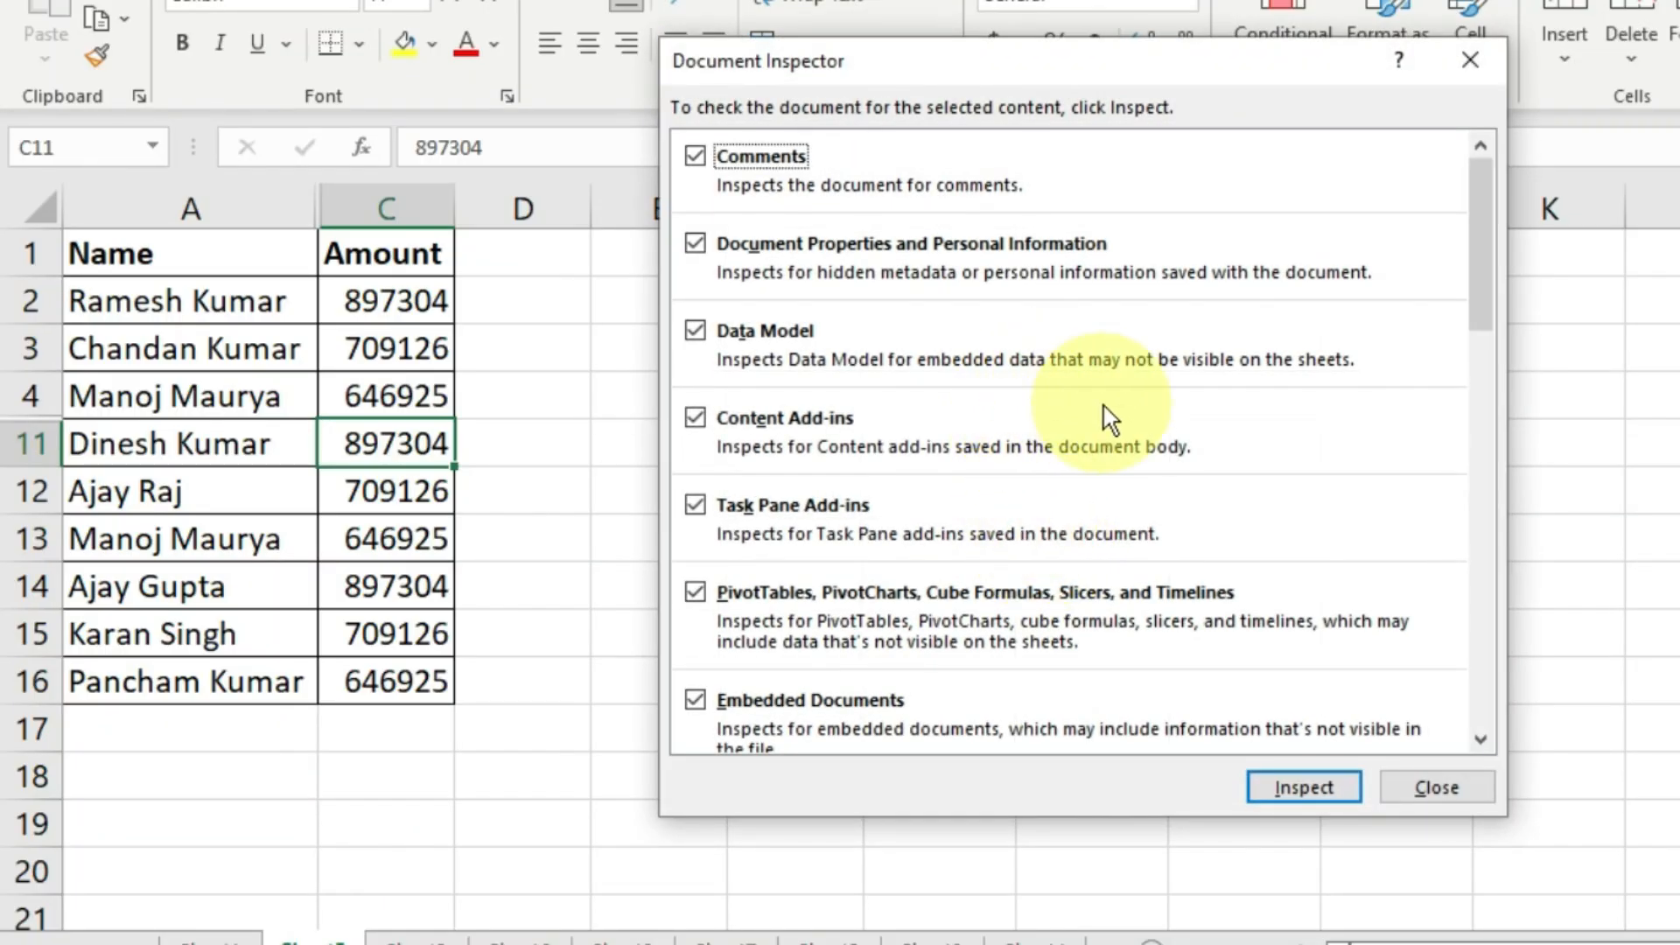
scroll(1129, 455, down, 3)
scroll(1126, 461, down, 10)
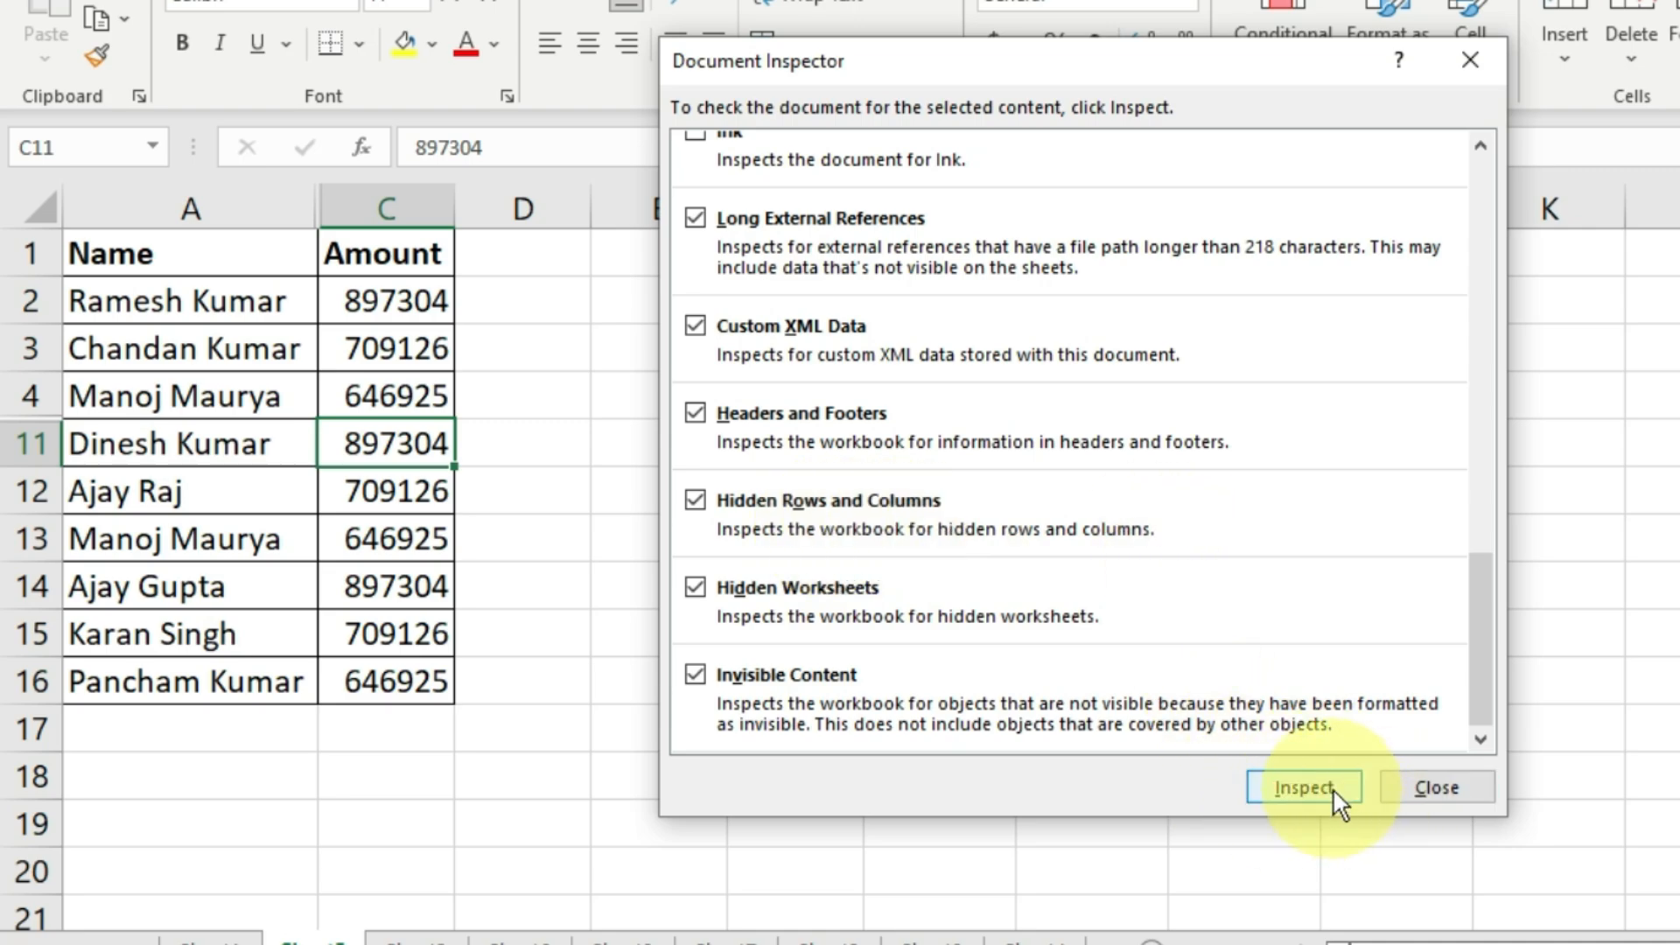
click(1303, 788)
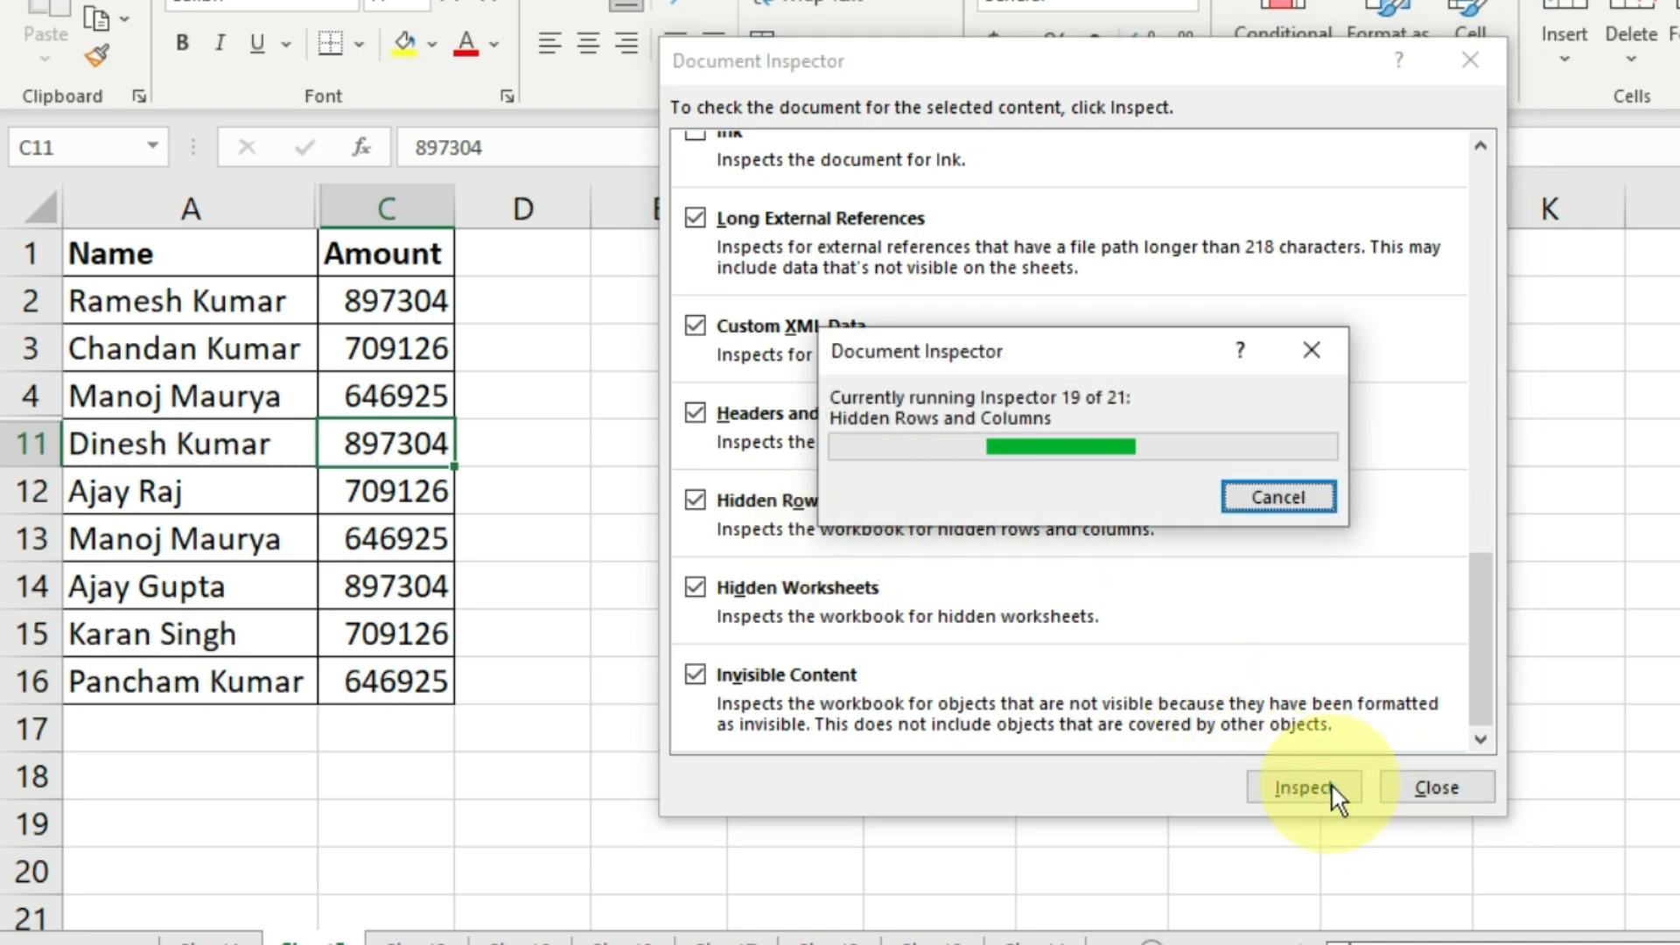
Remove all hidden rows and columns from the workbook through the inspection results and close the Document Inspector.
scroll(1164, 547, down, 10)
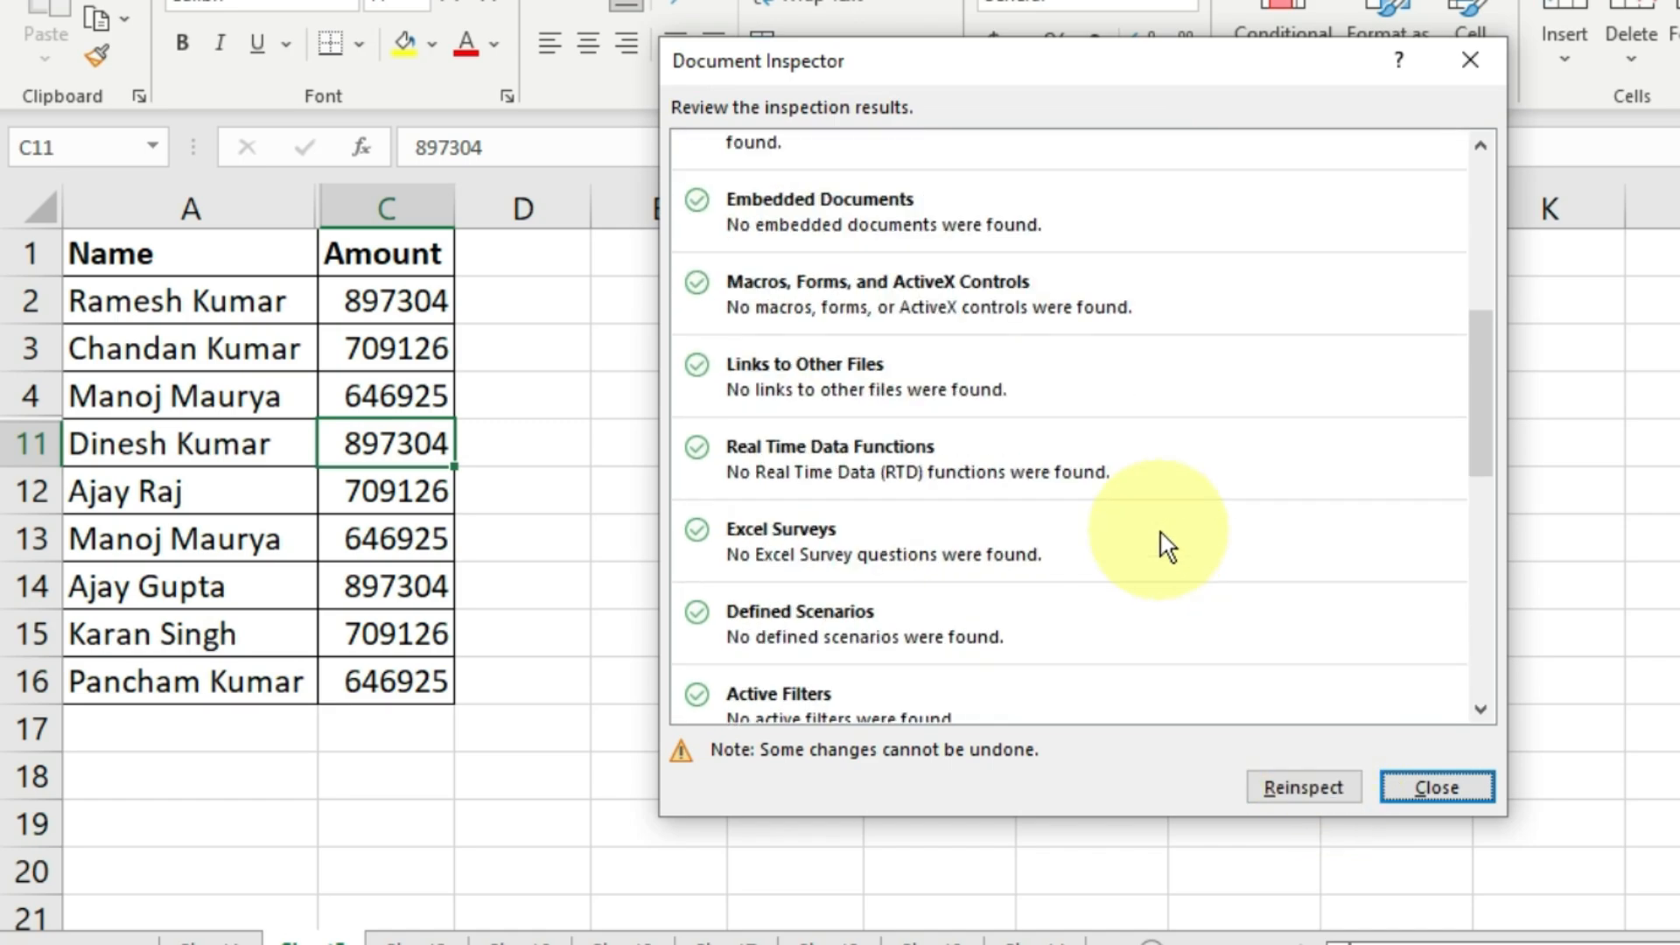
scroll(1162, 538, down, 3)
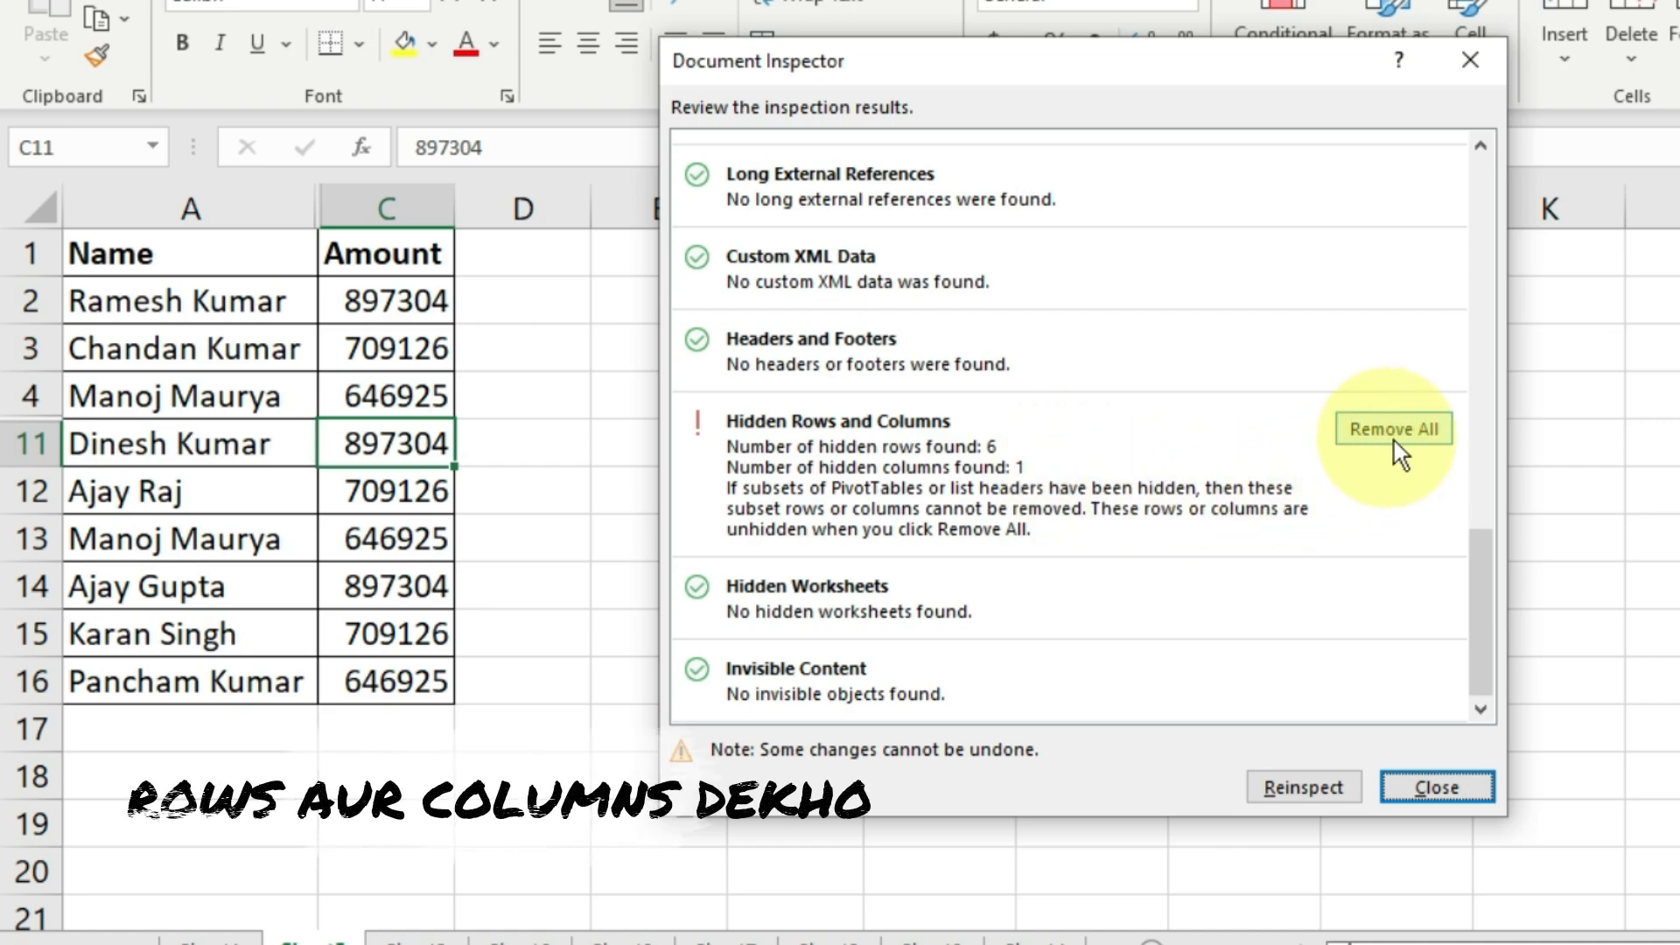
click(1421, 427)
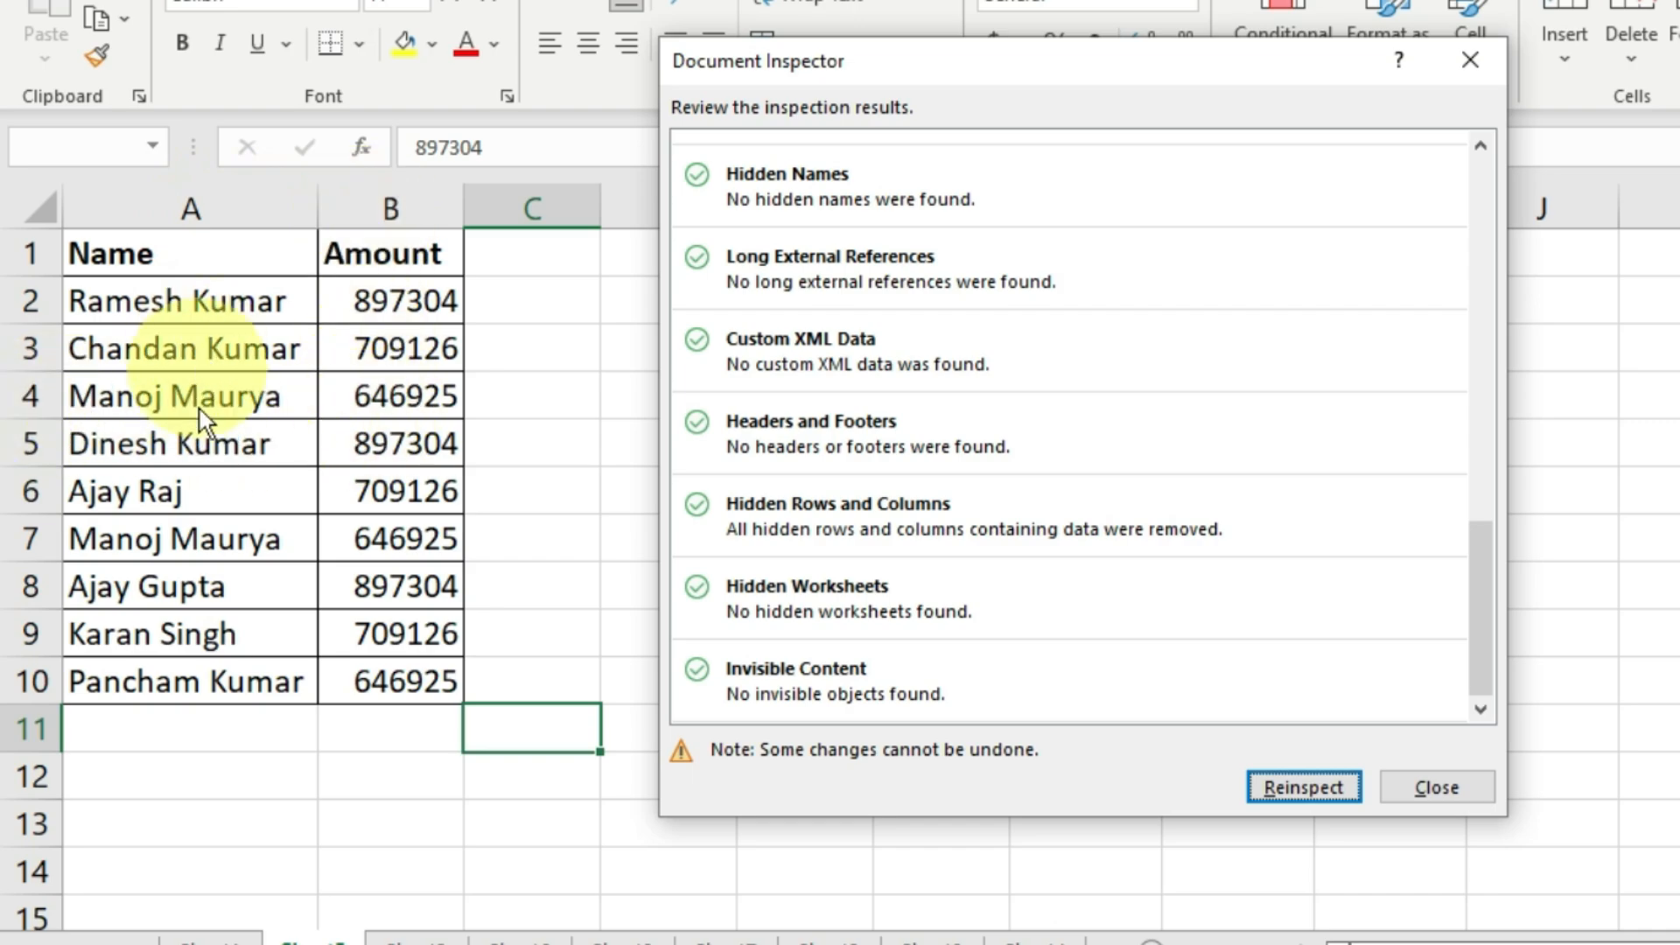
click(1460, 801)
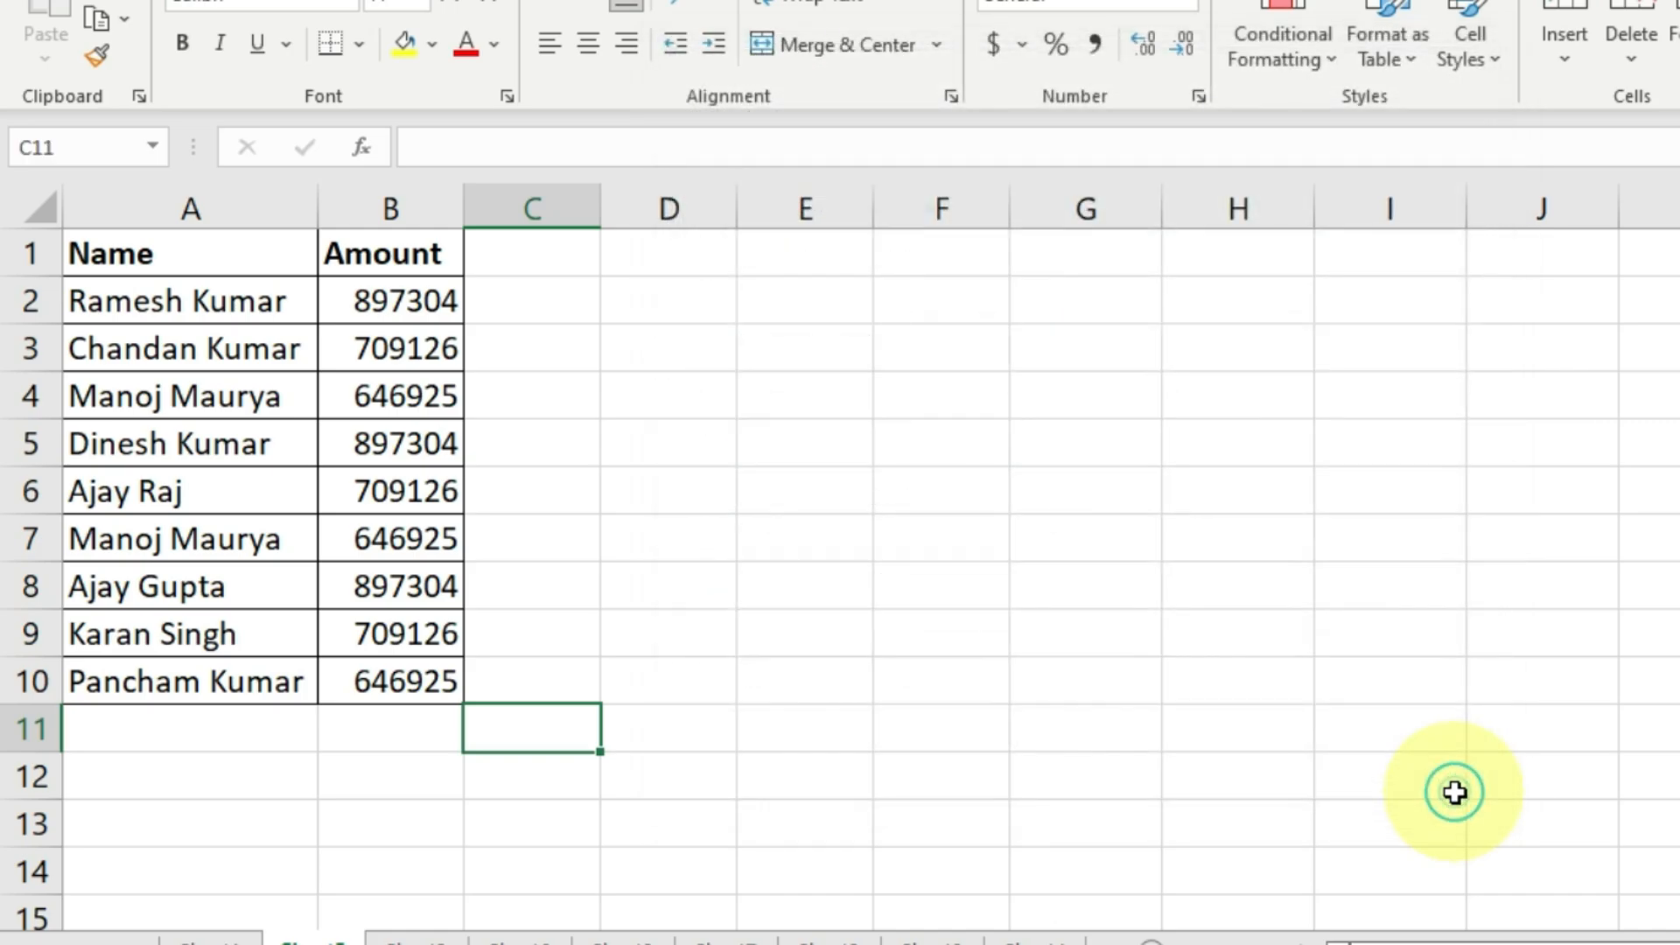
Examine the State and City source columns and the Punjab, Bihar and Uttar Pradesh summary table on Sheet3.
click(137, 534)
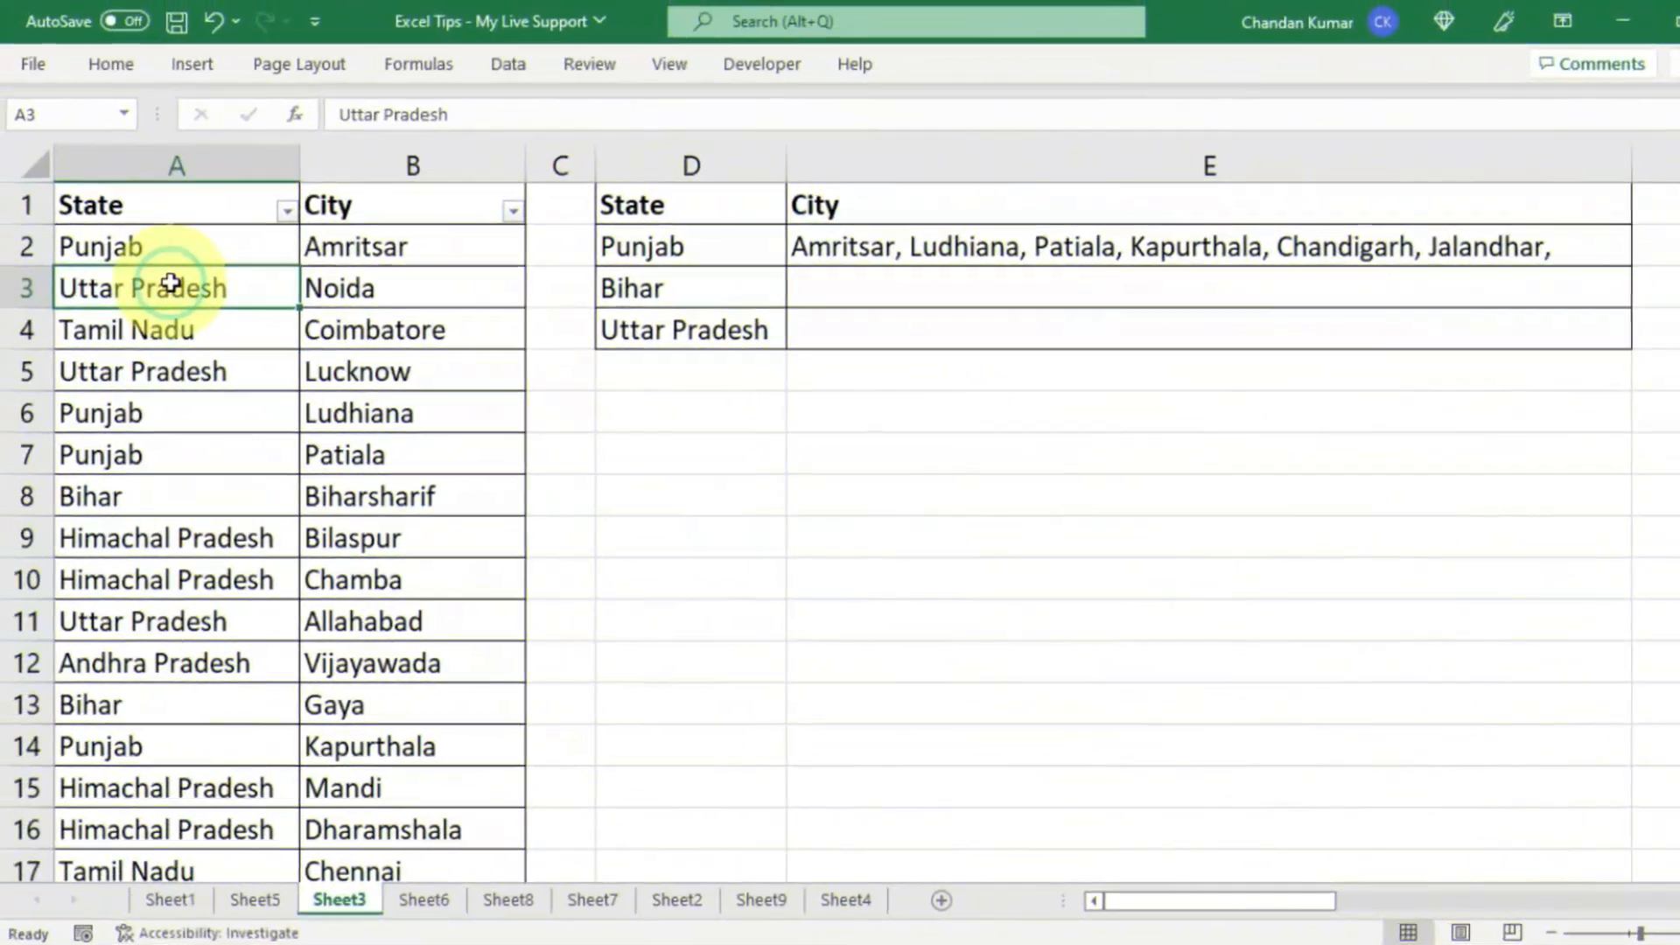
click(117, 155)
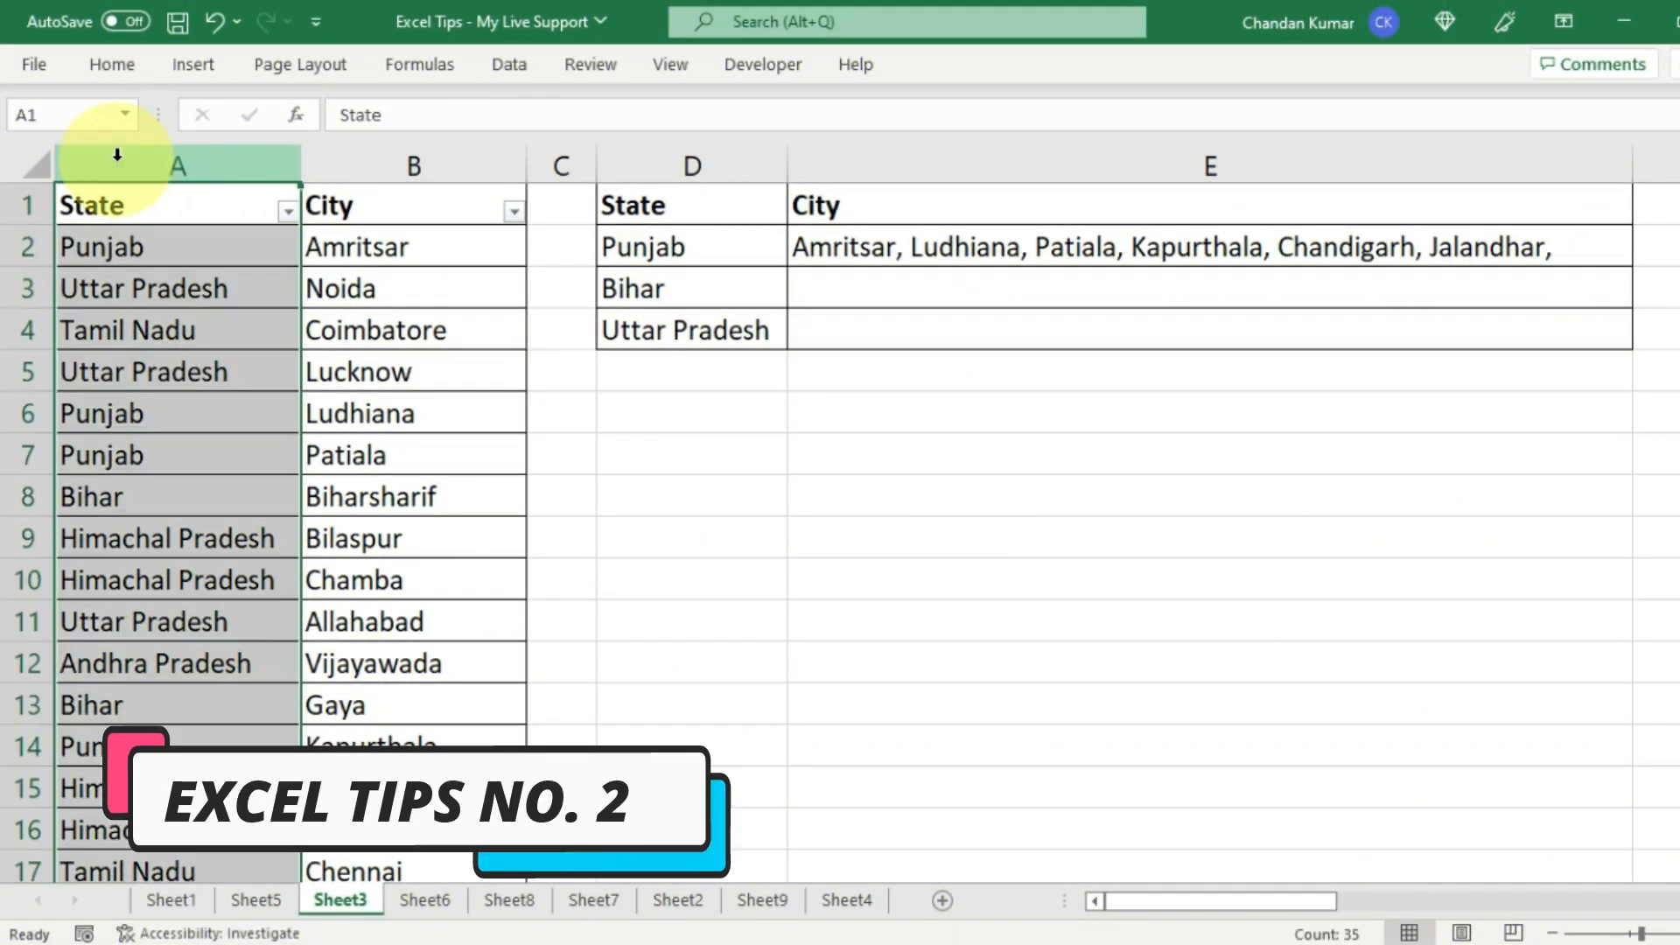
click(357, 165)
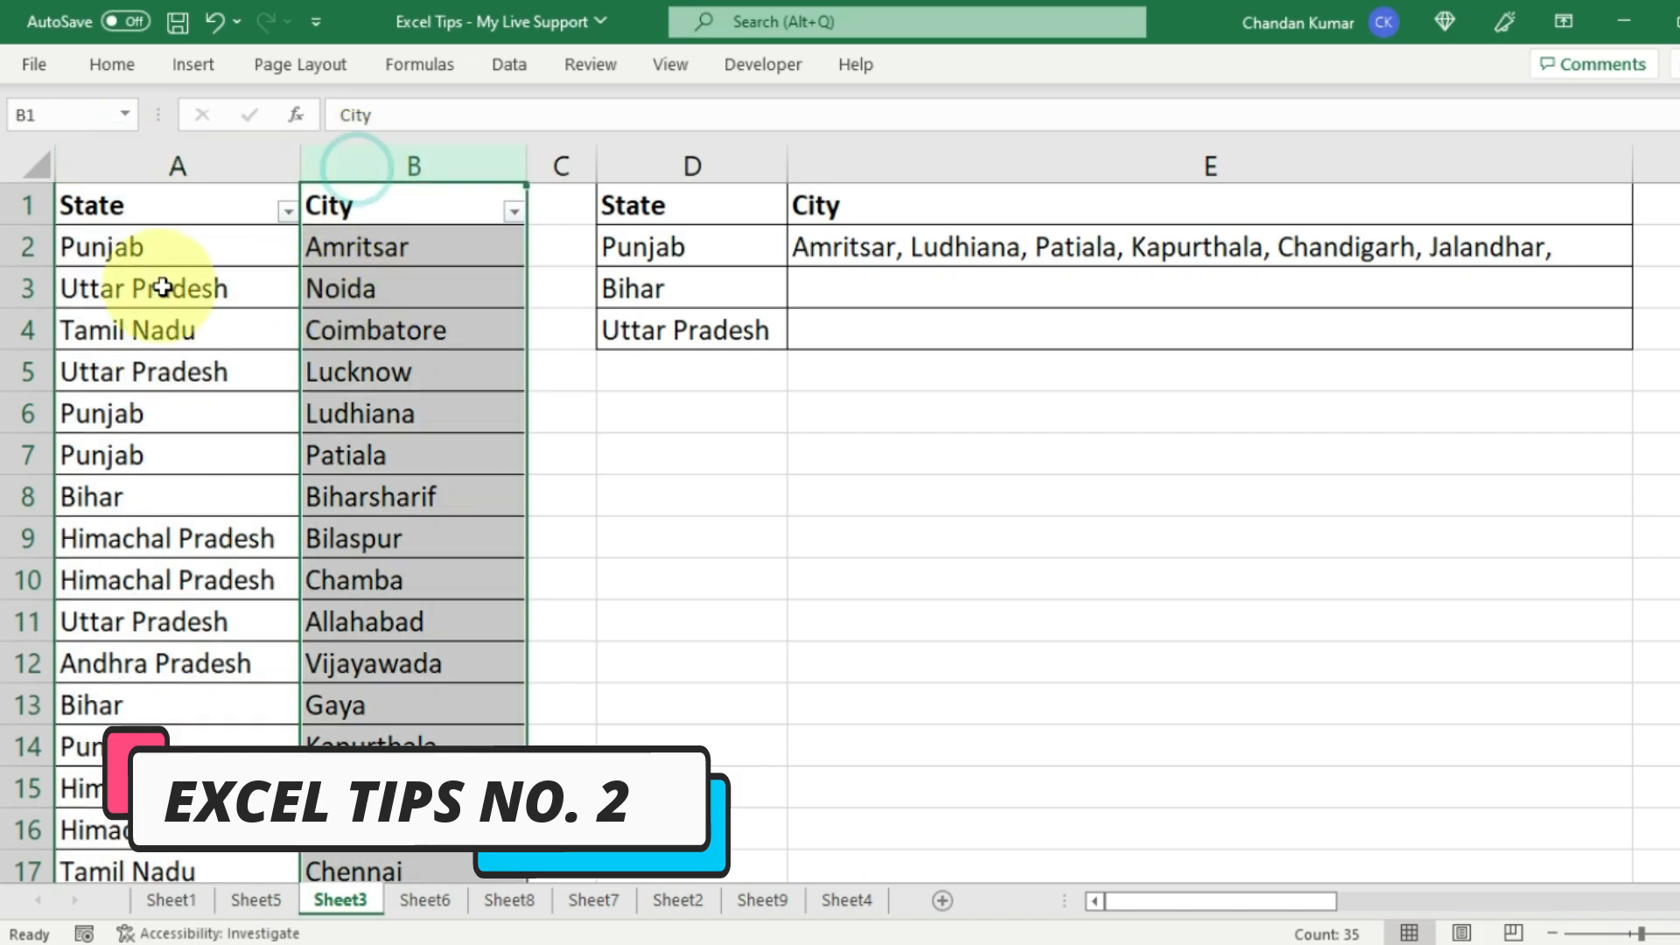
click(333, 278)
drag(679, 281, 675, 311)
click(683, 251)
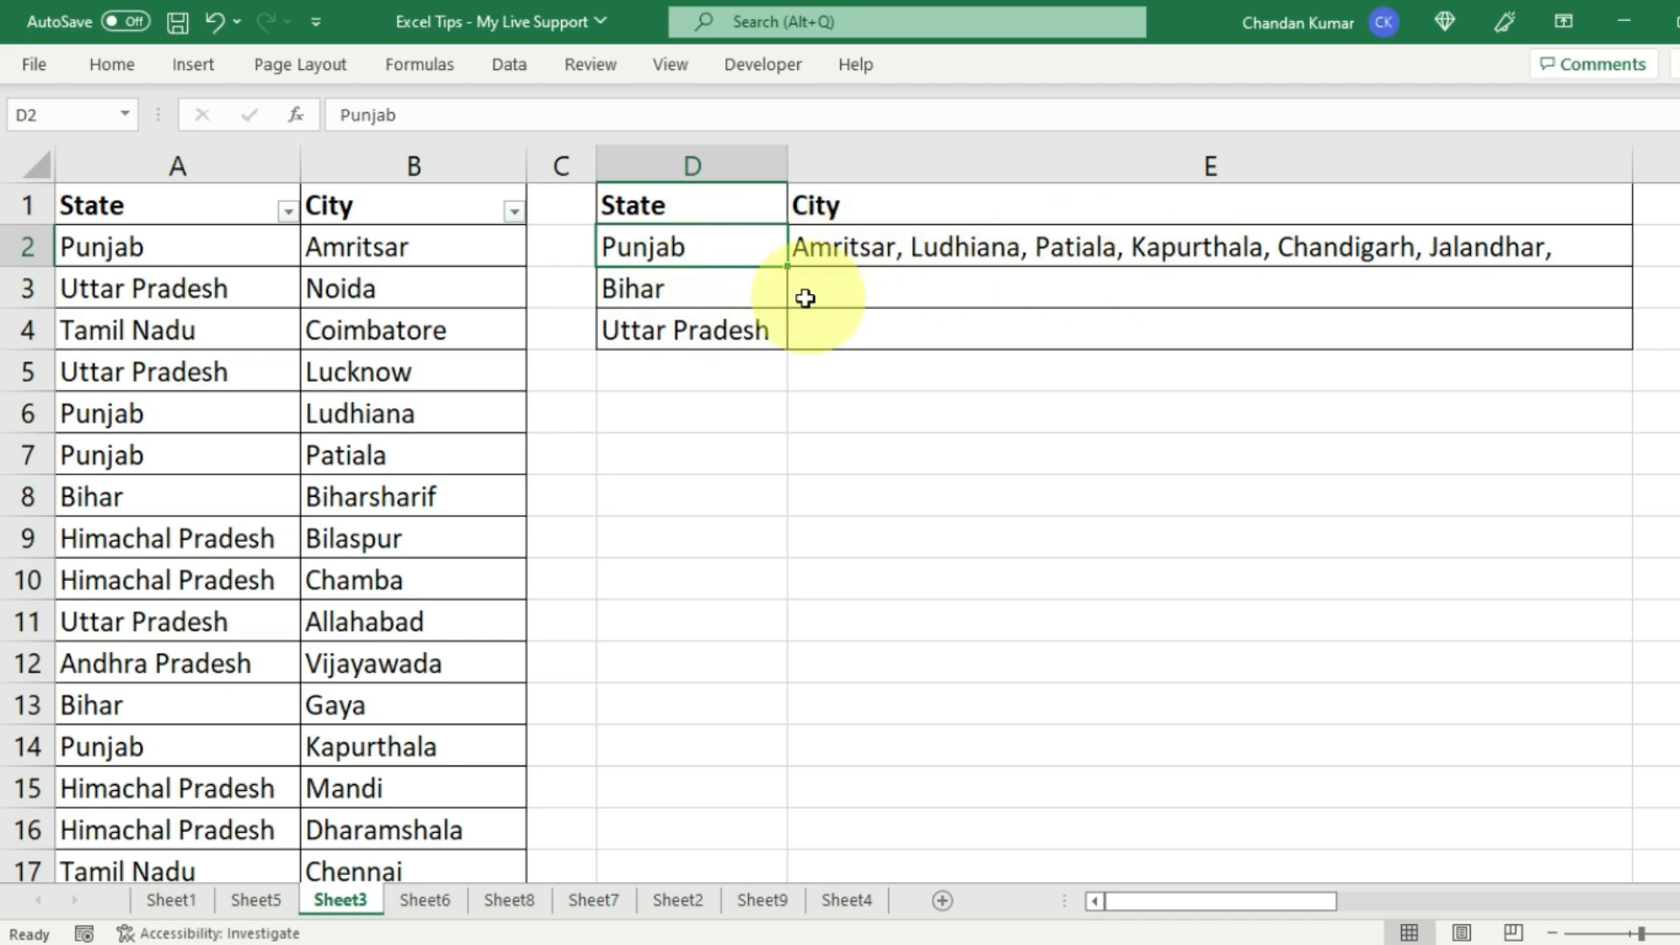
click(695, 295)
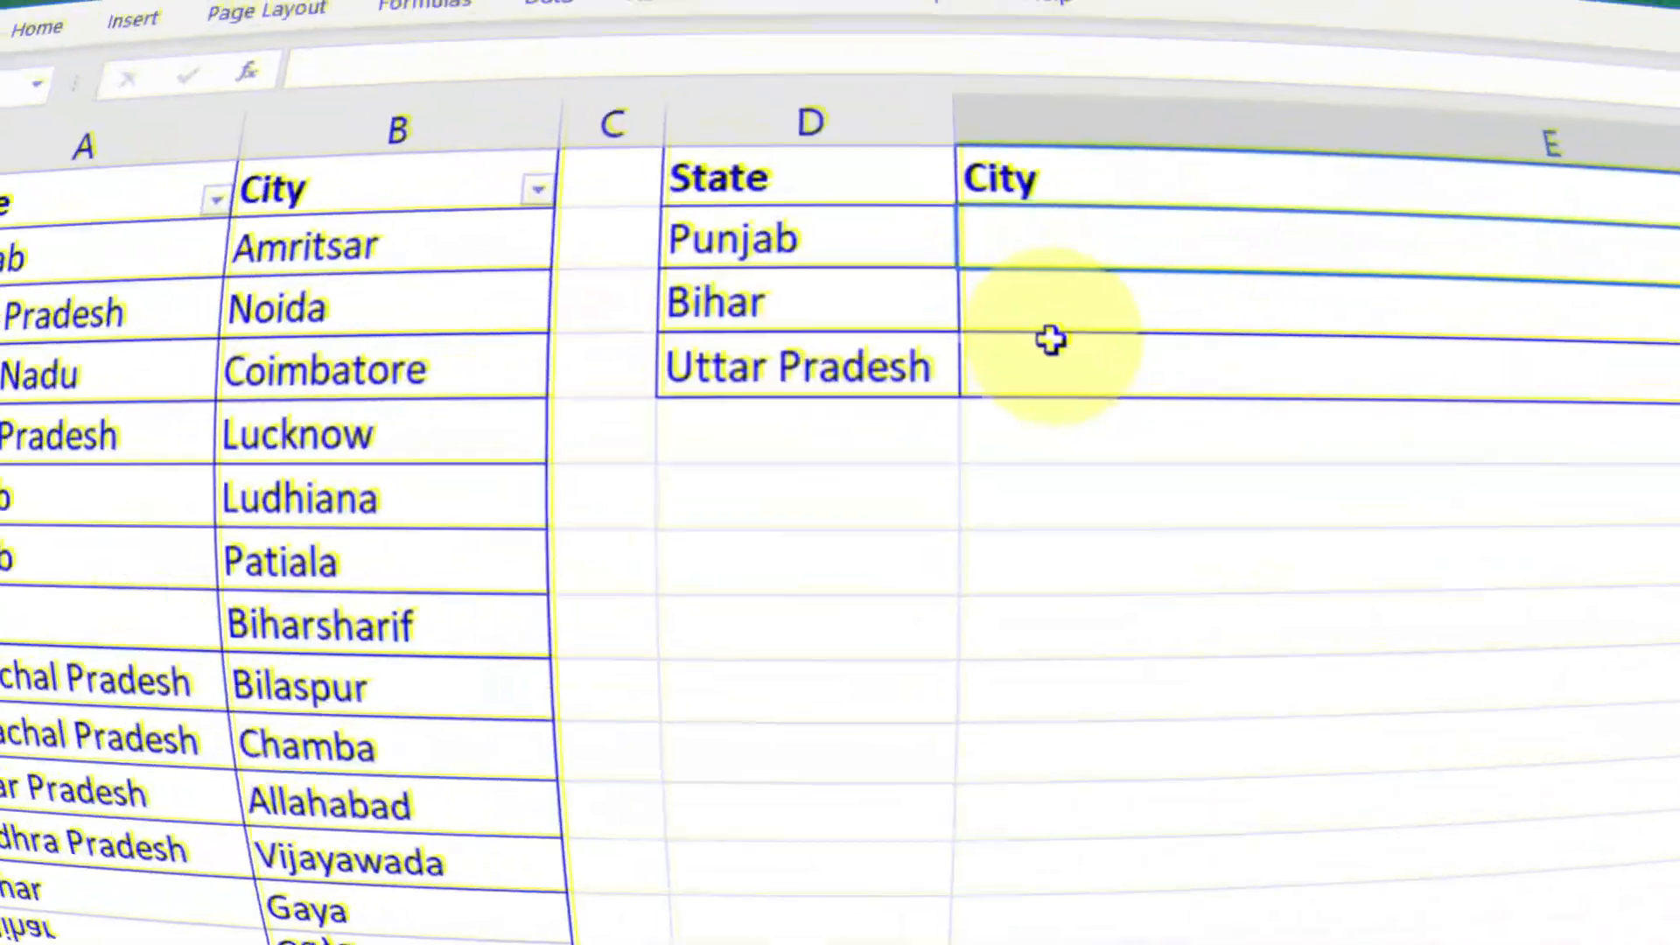
Enter the formula =CONCAT(IF(D2=A:A,B:B,"")) in cell E2 to join all cities of the state in D2.
click(1085, 322)
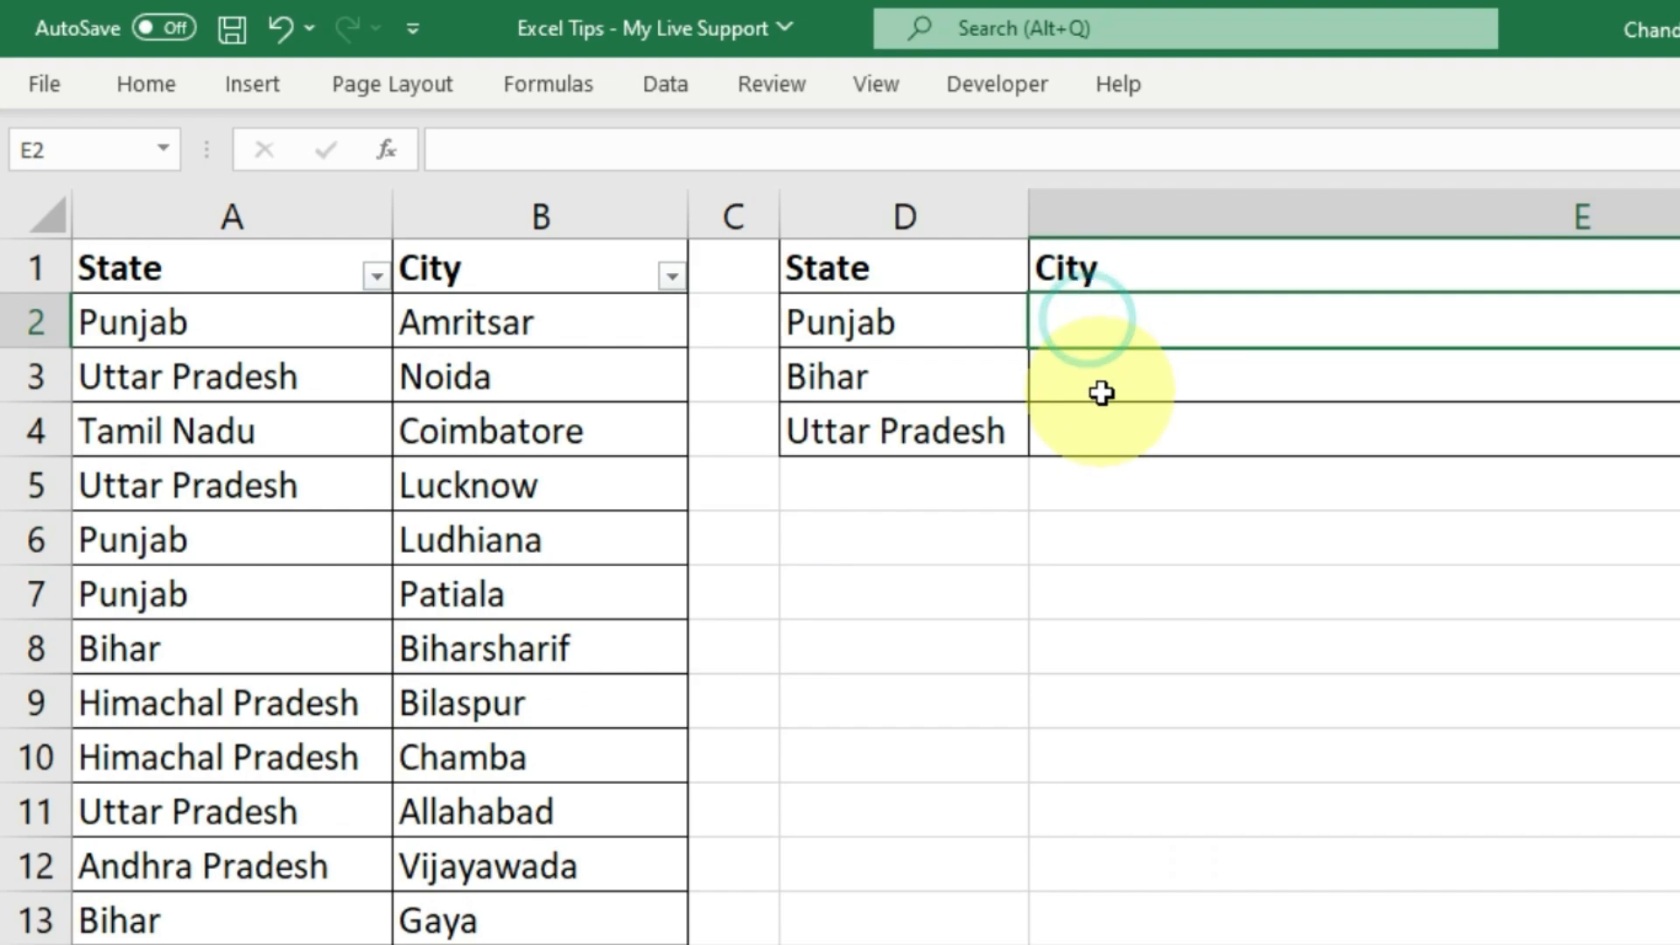
text(=con)
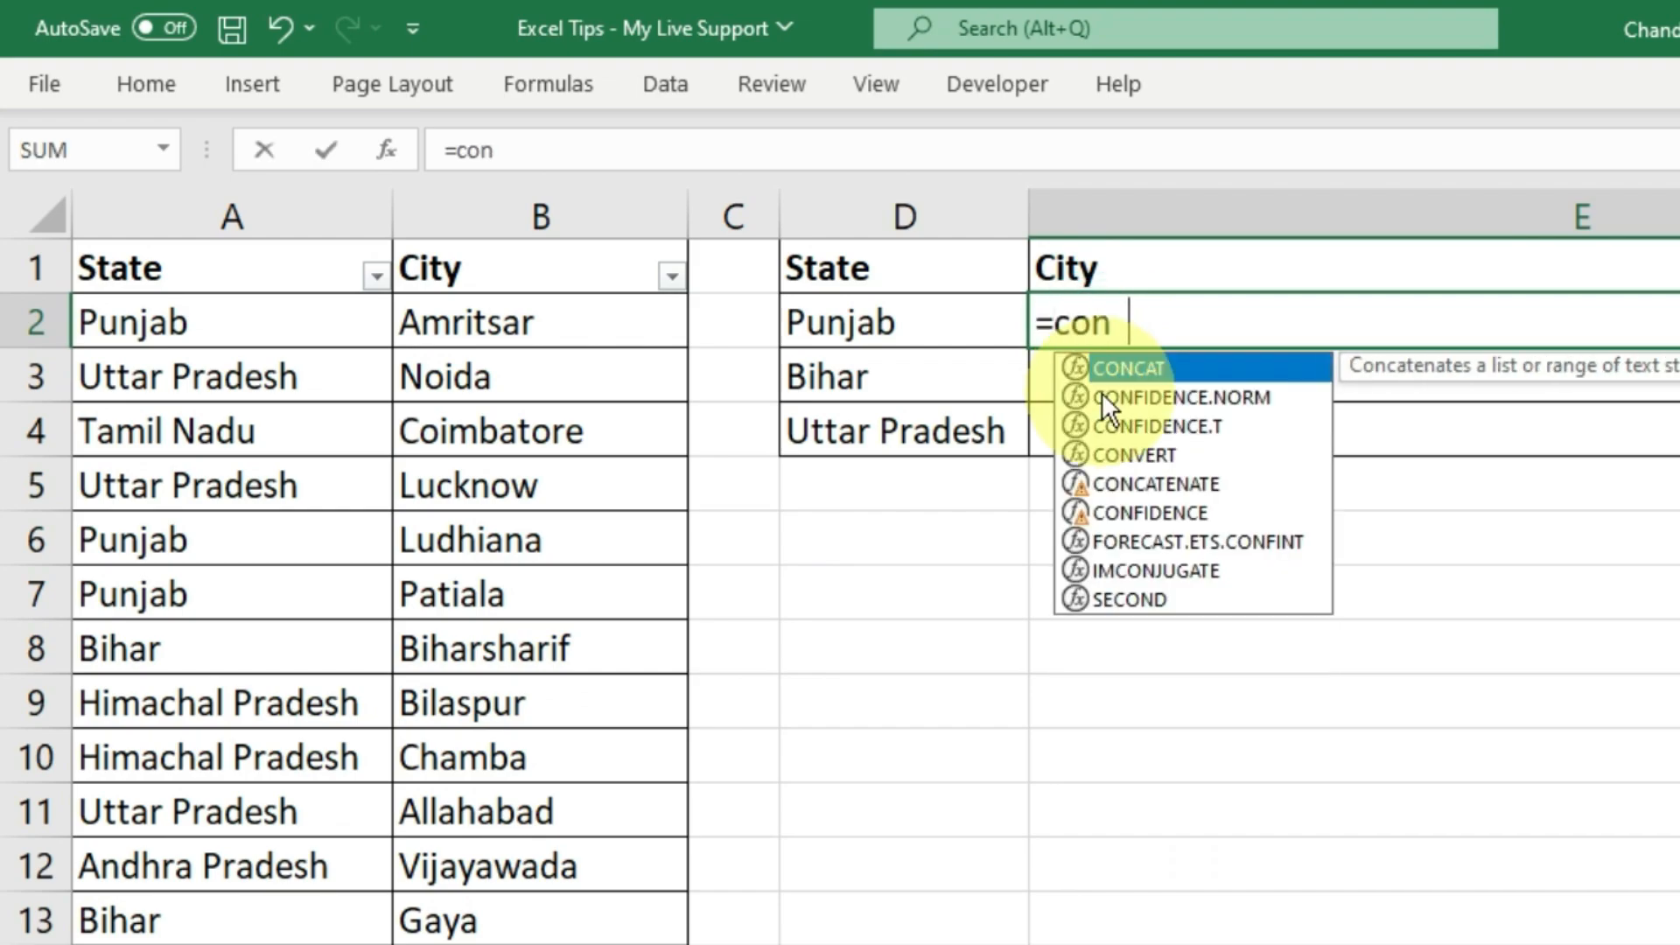
text(cat)
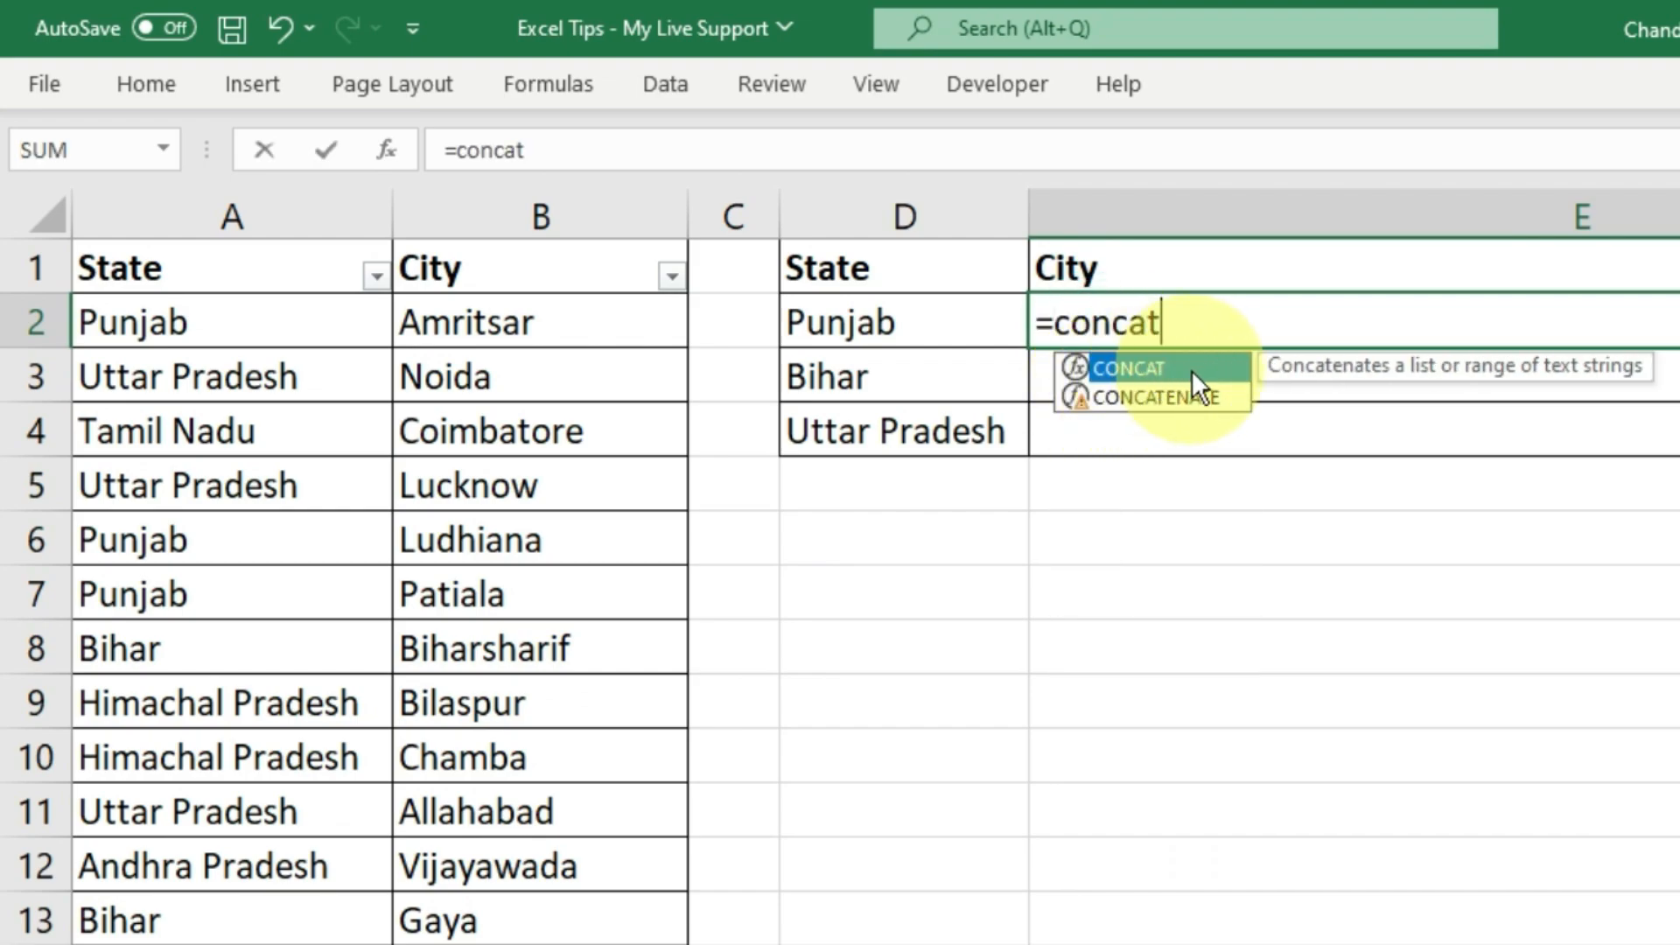
text(()
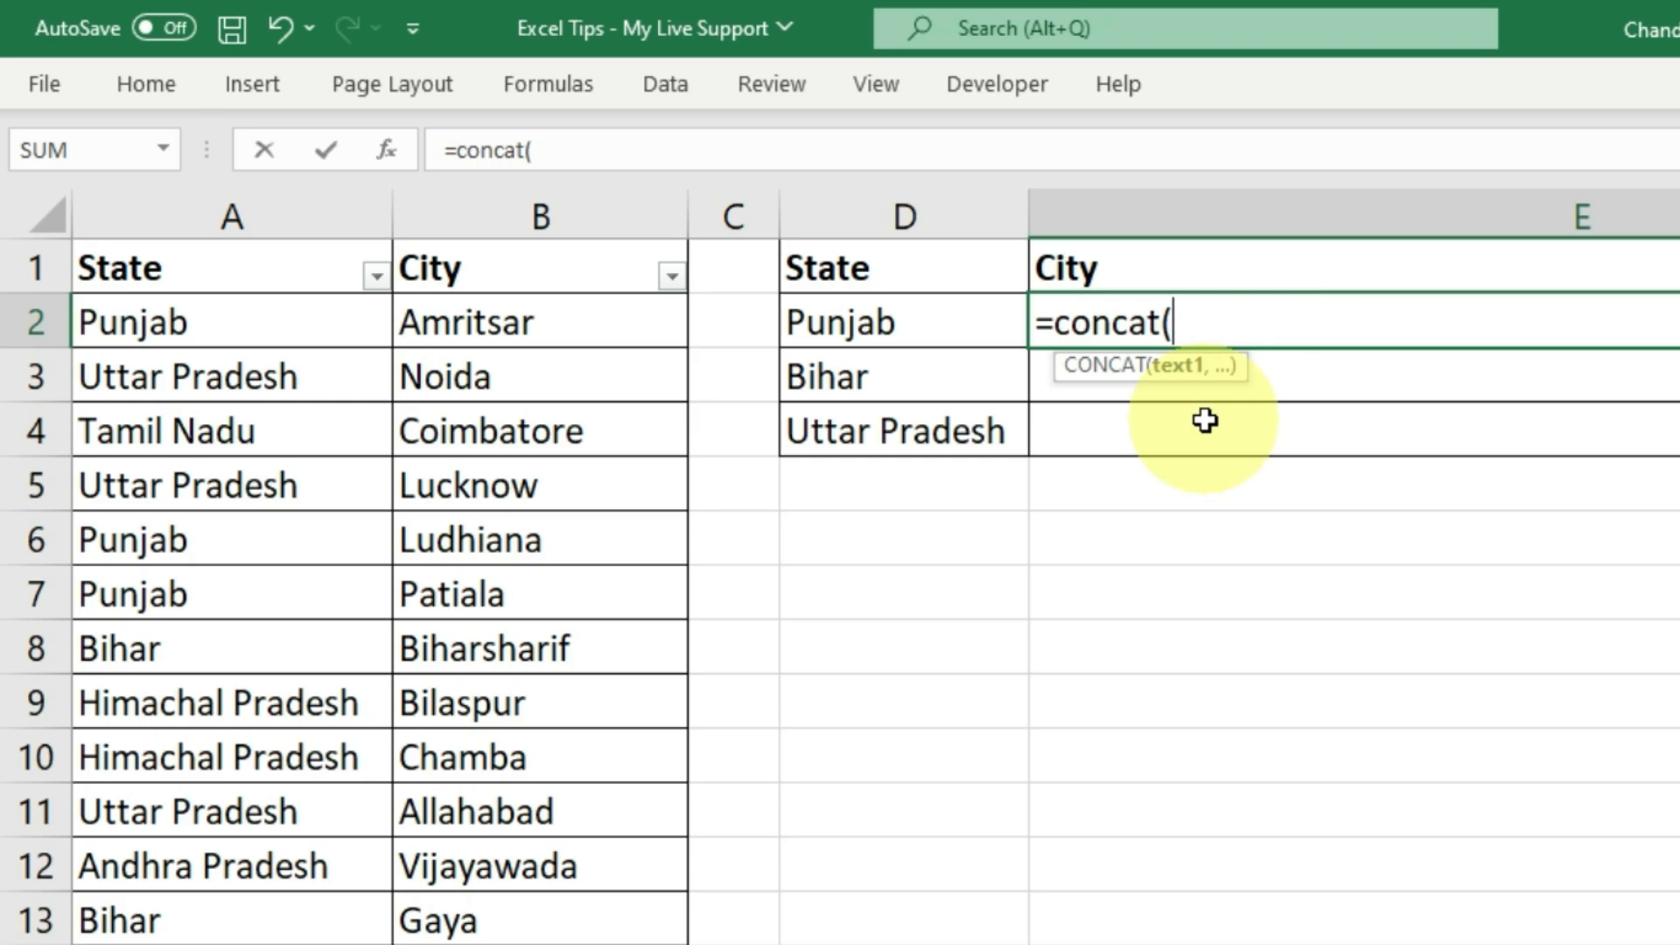
text(if()
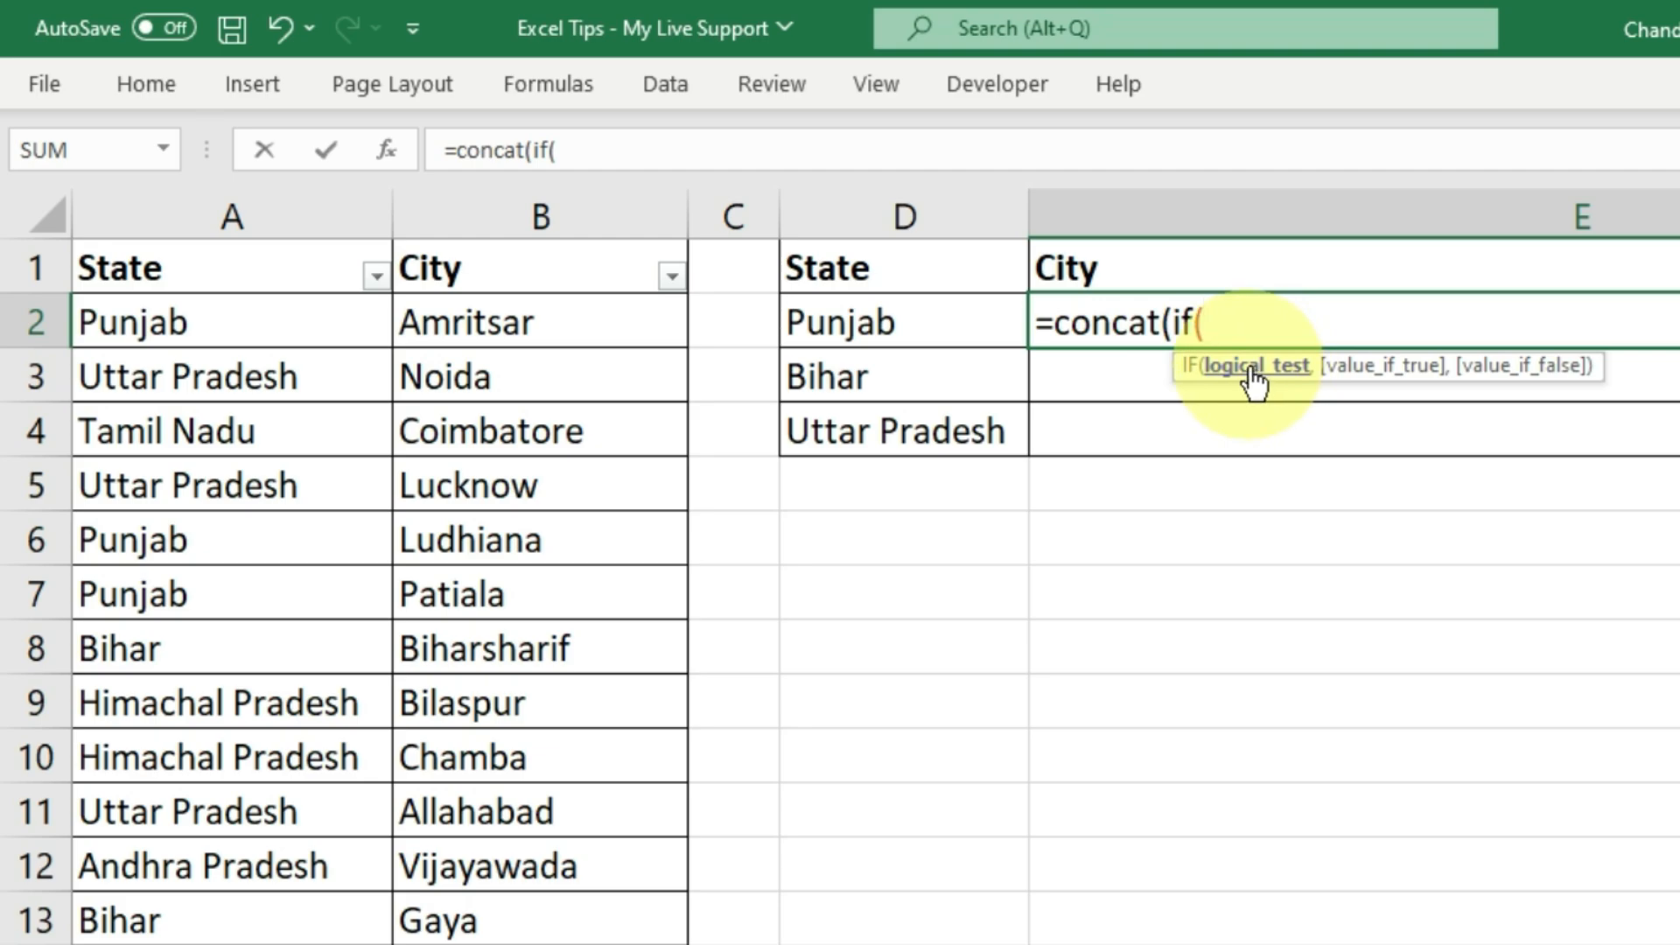
click(963, 328)
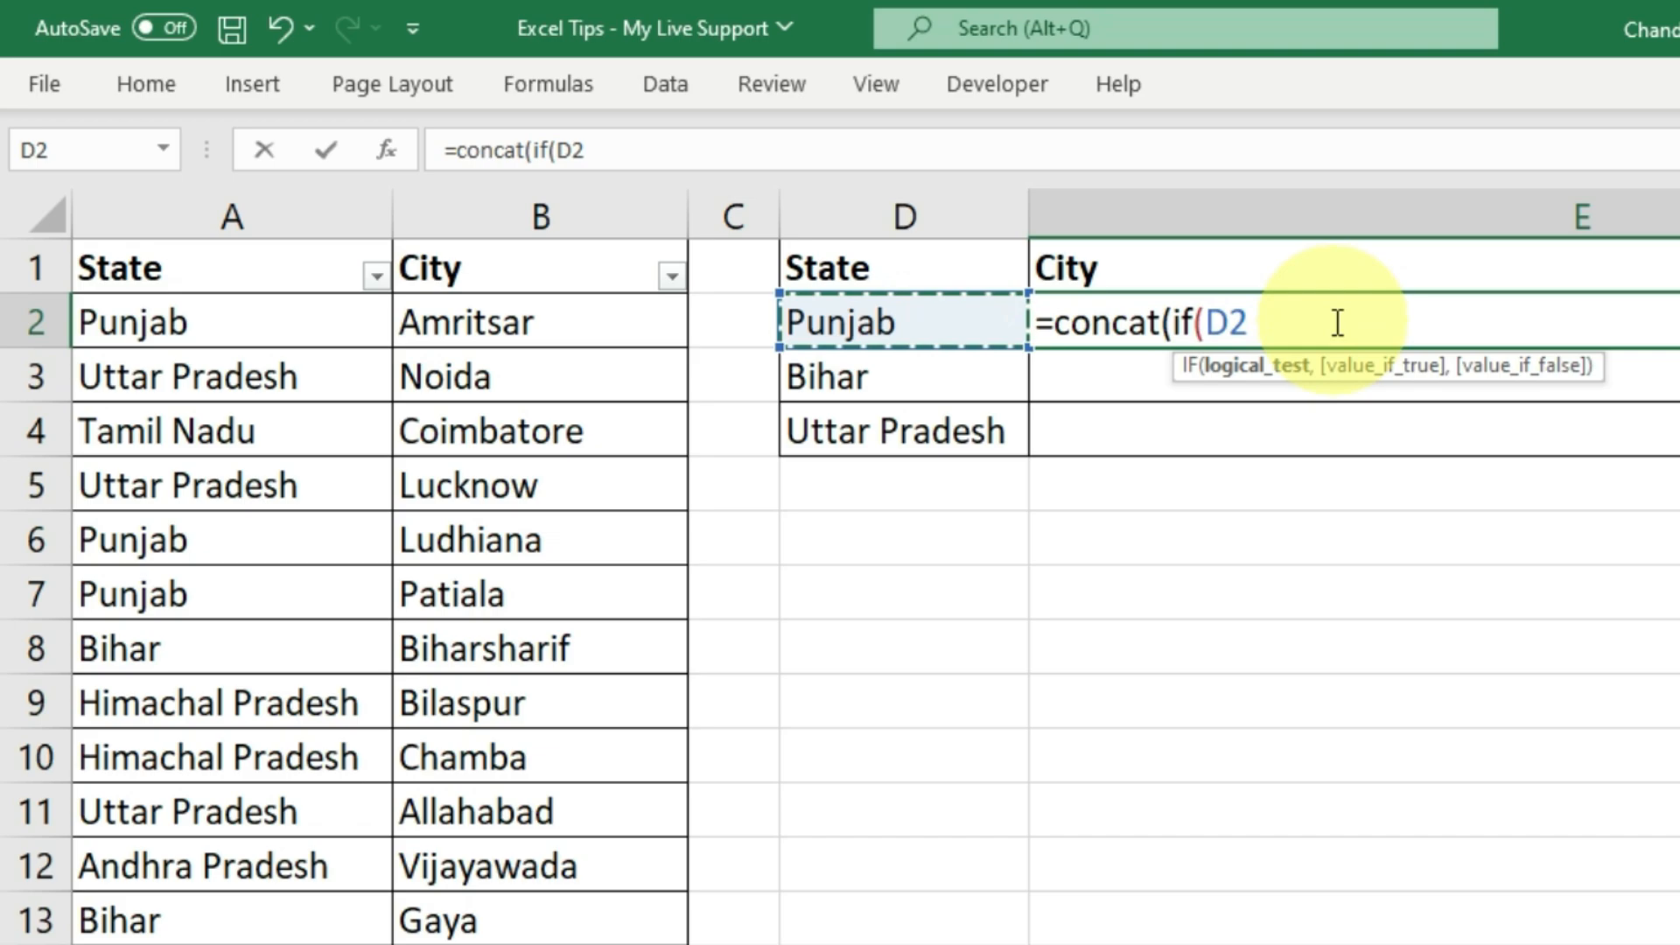
text(=)
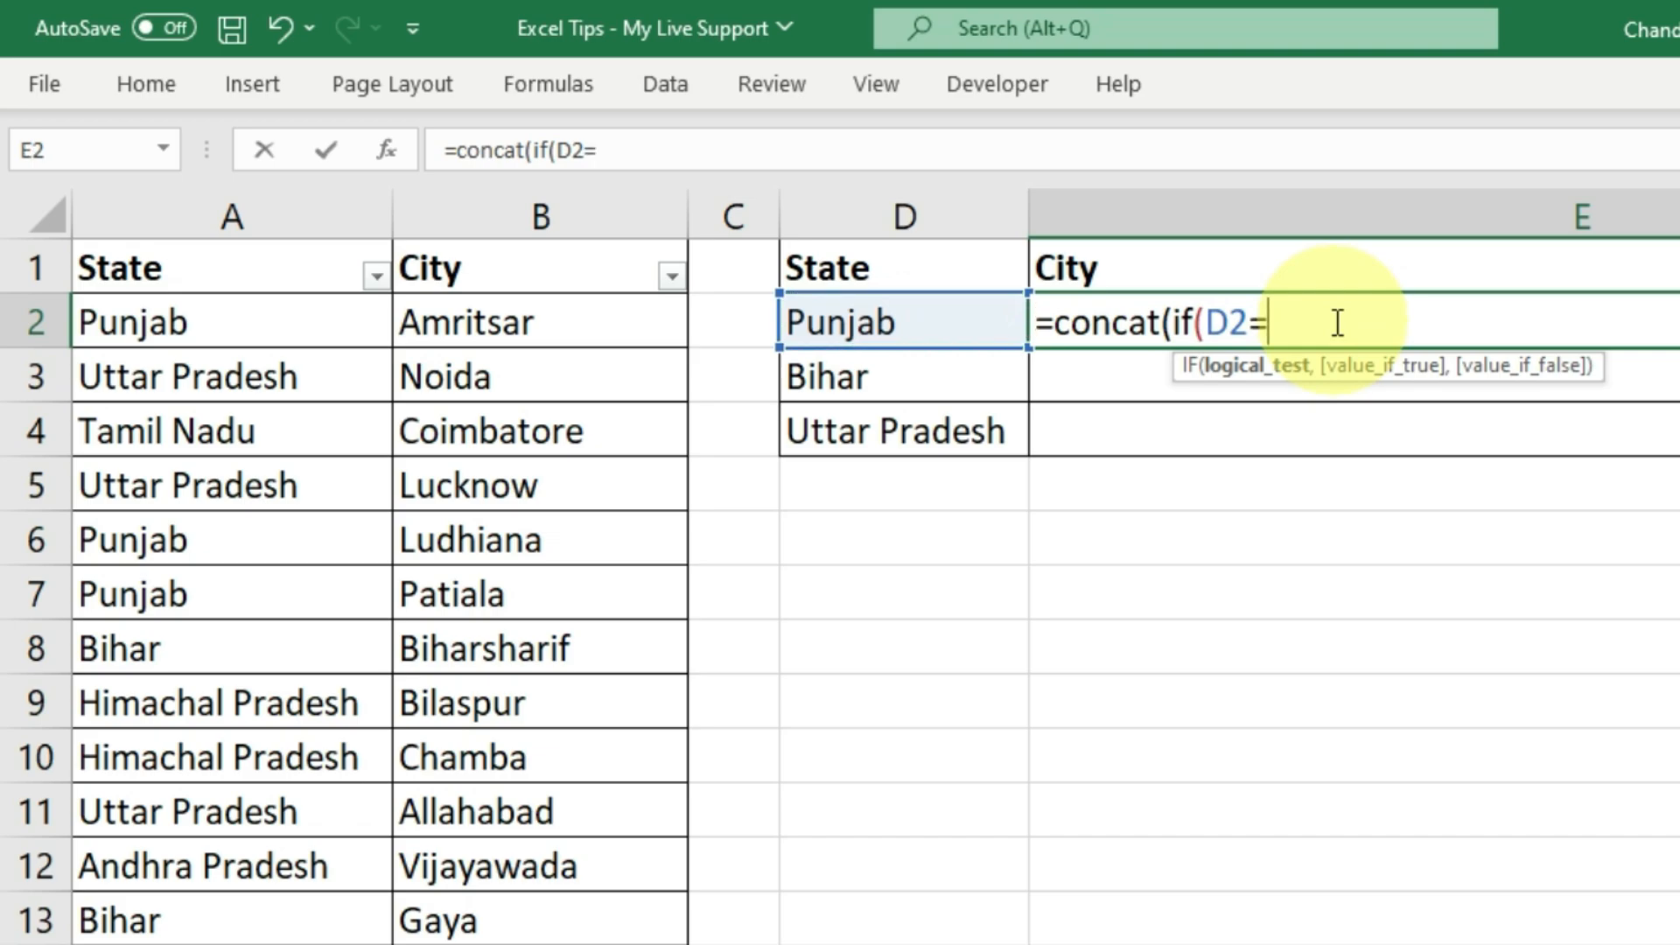
click(196, 201)
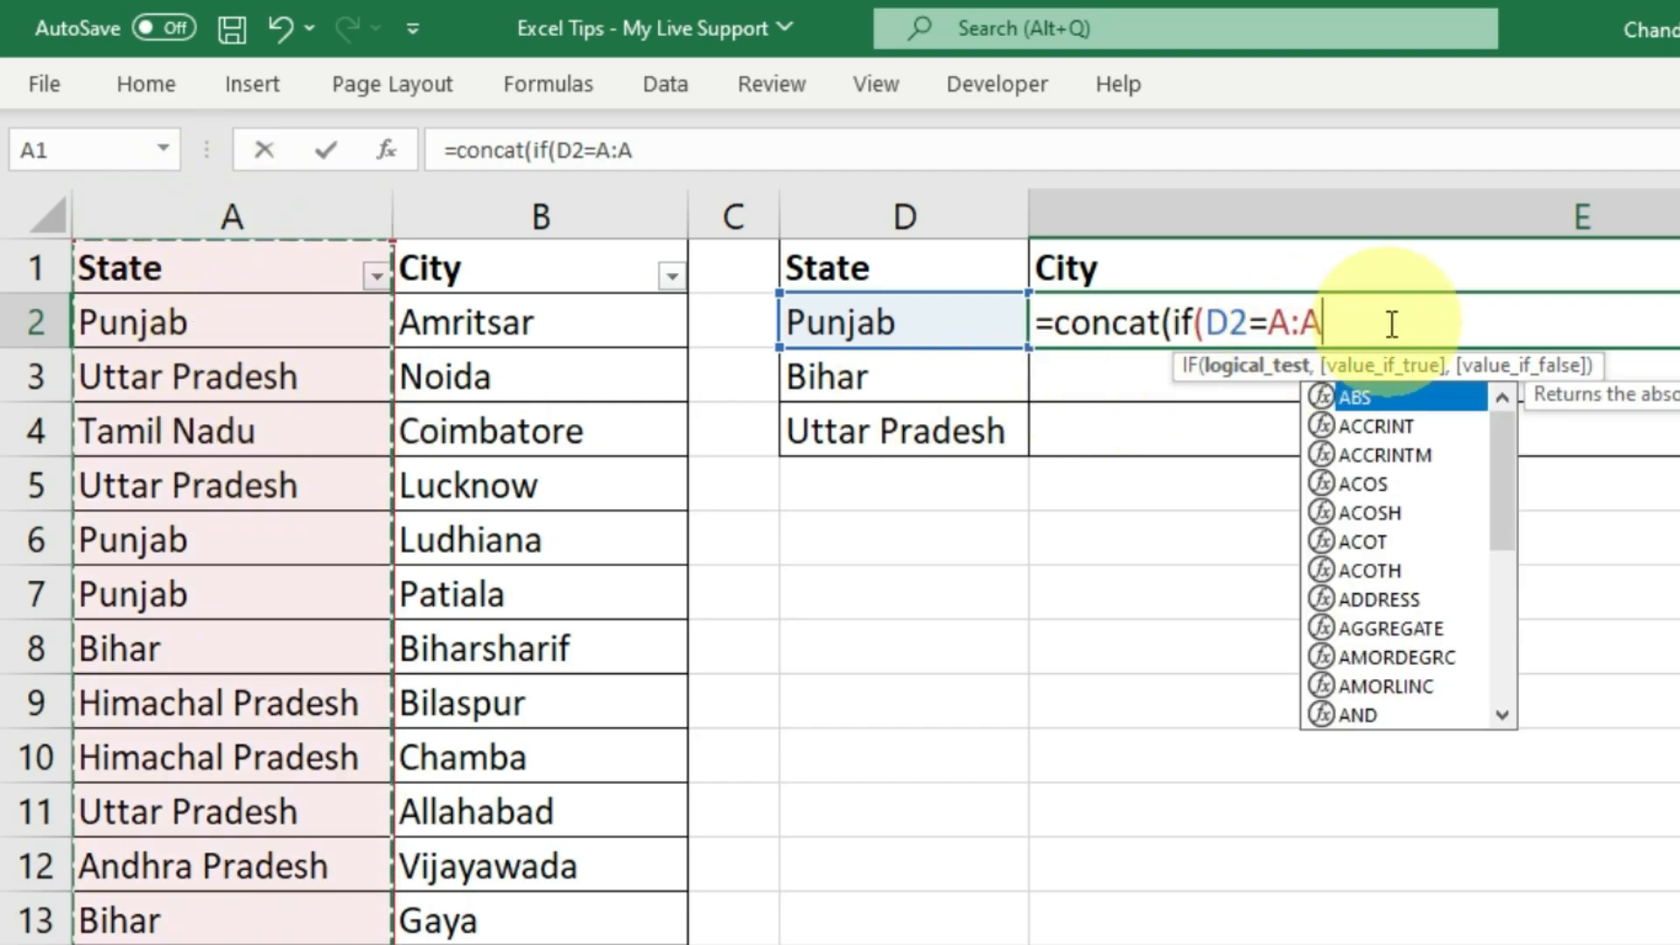
text(,)
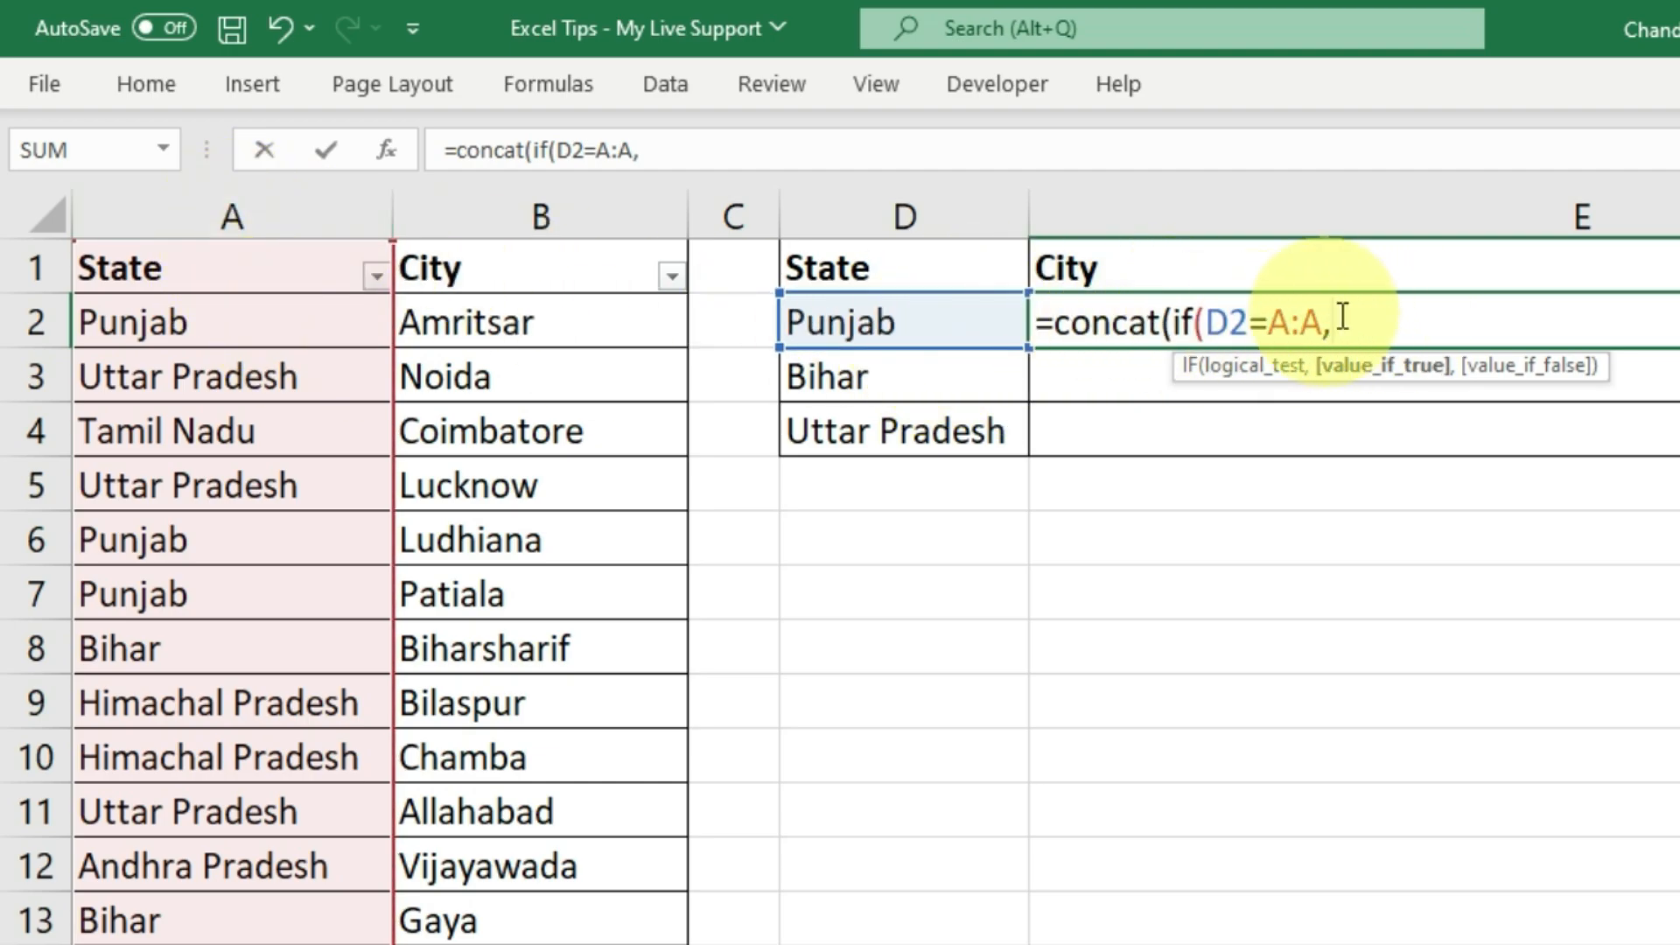
click(1413, 318)
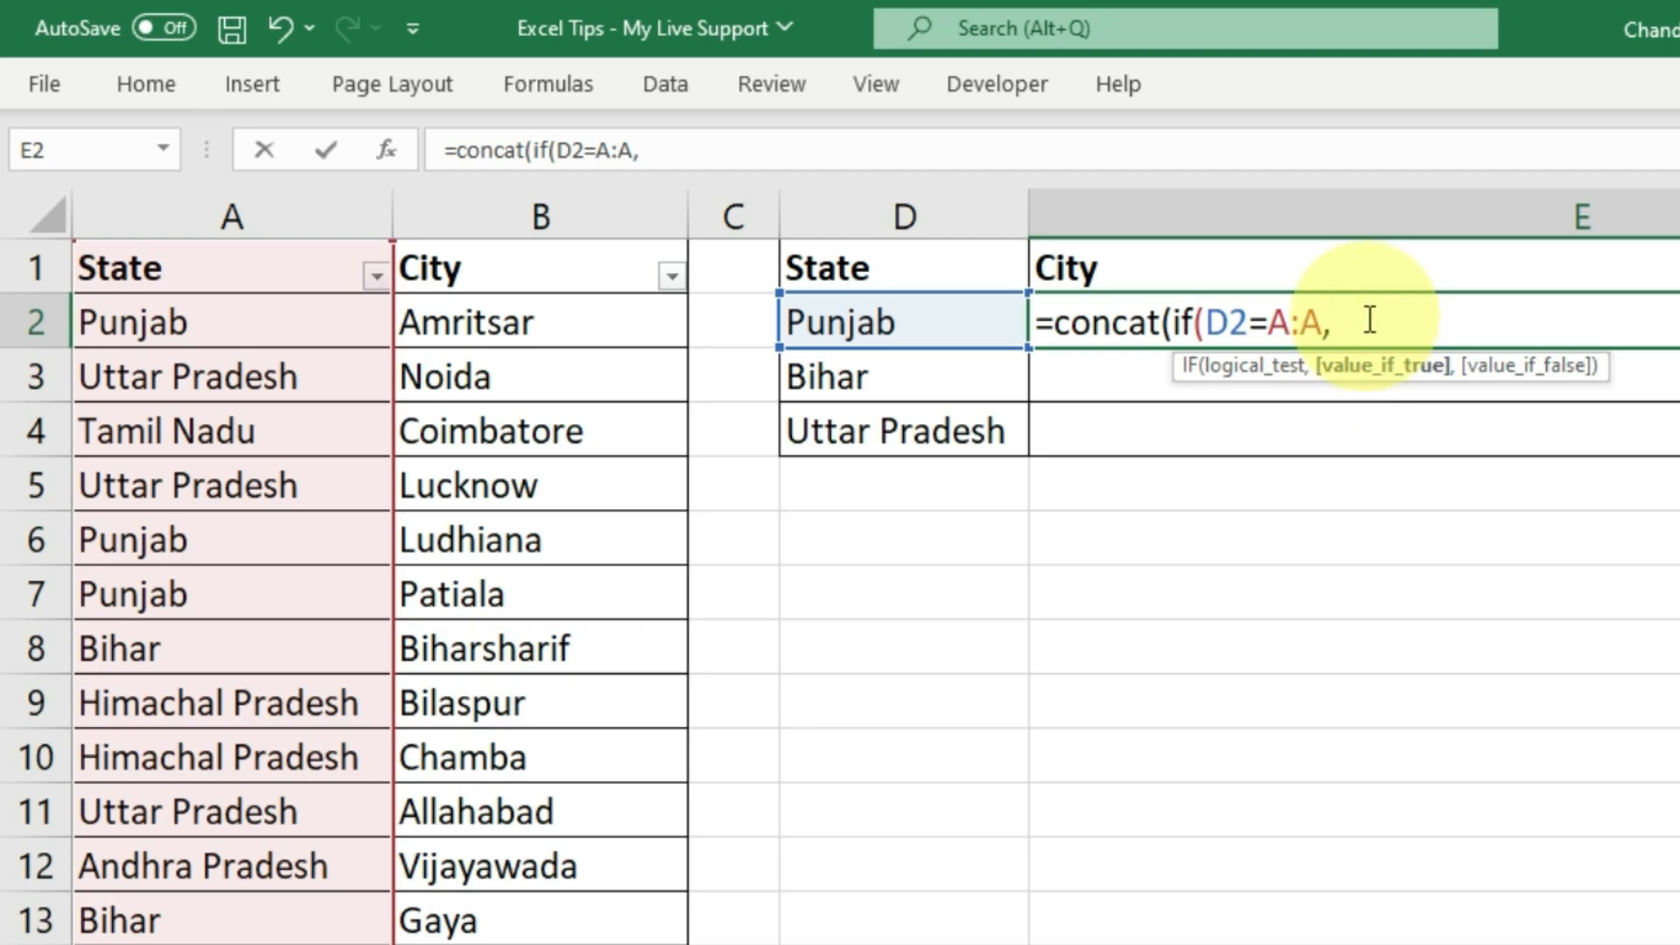
click(513, 197)
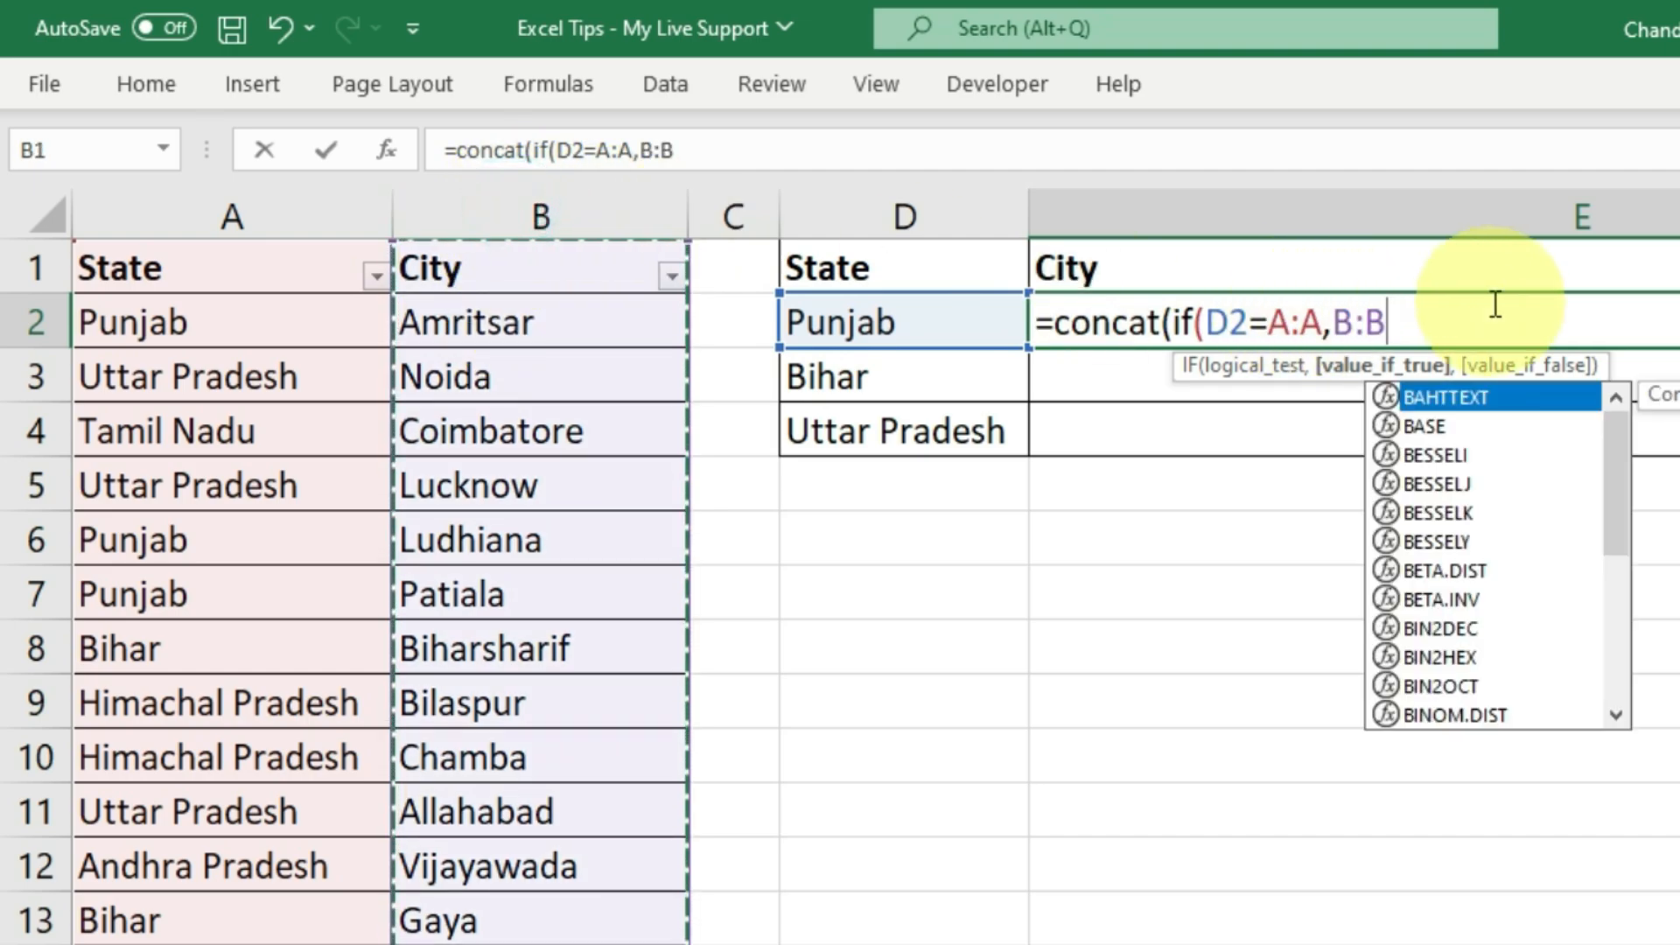
text(,)
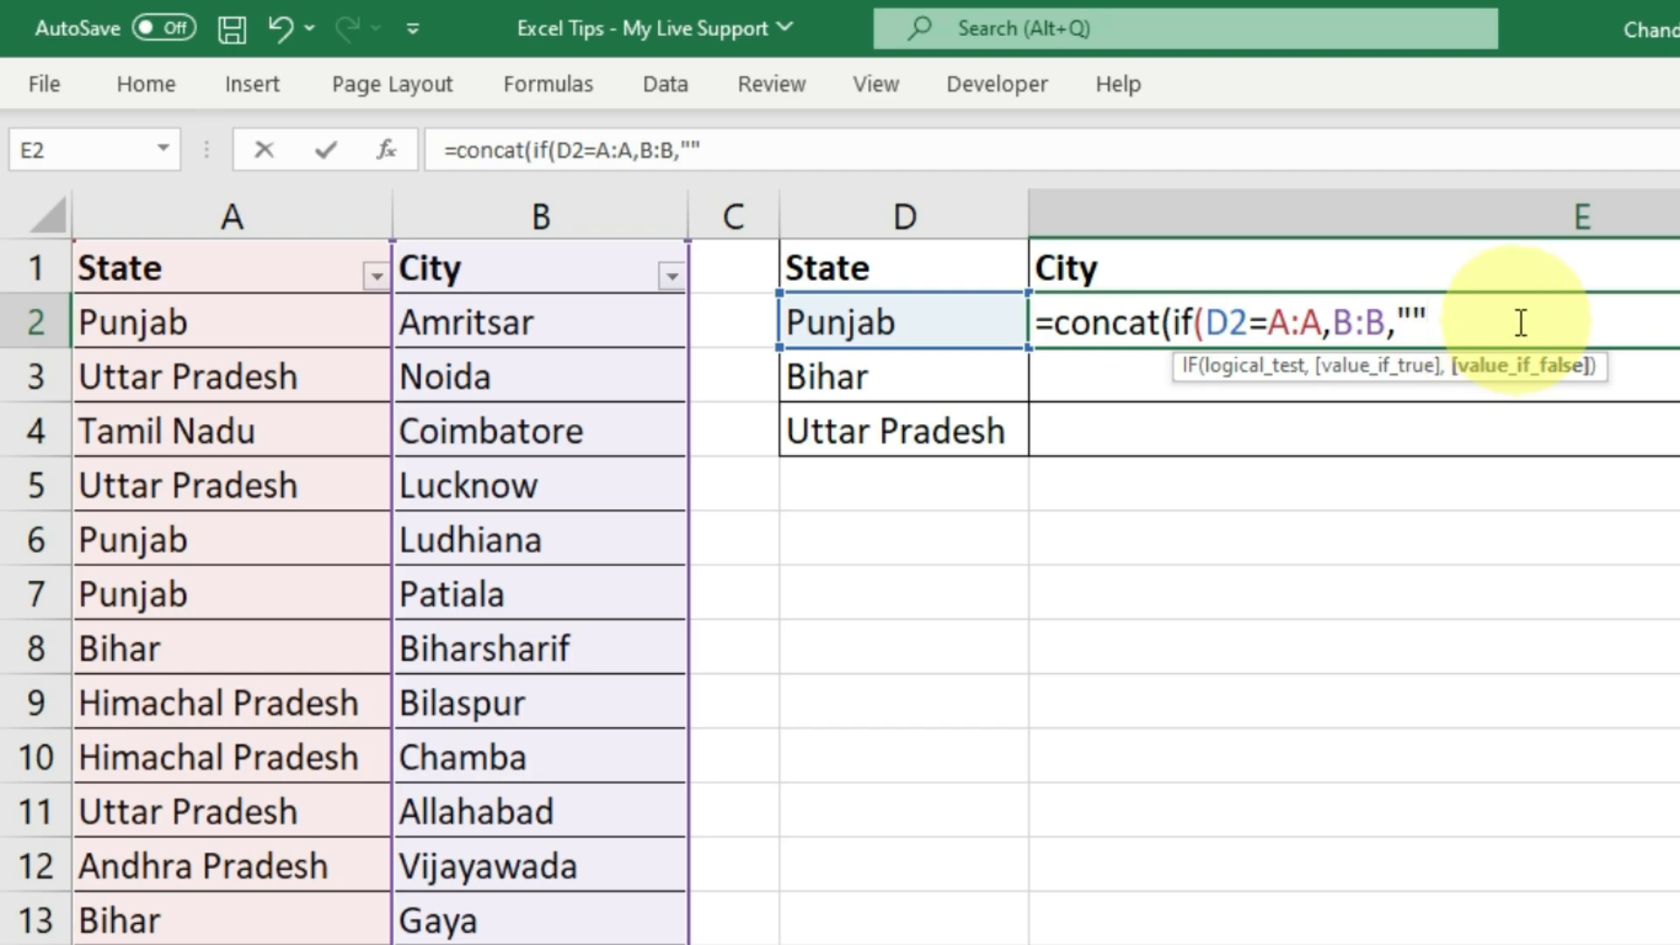
text()))
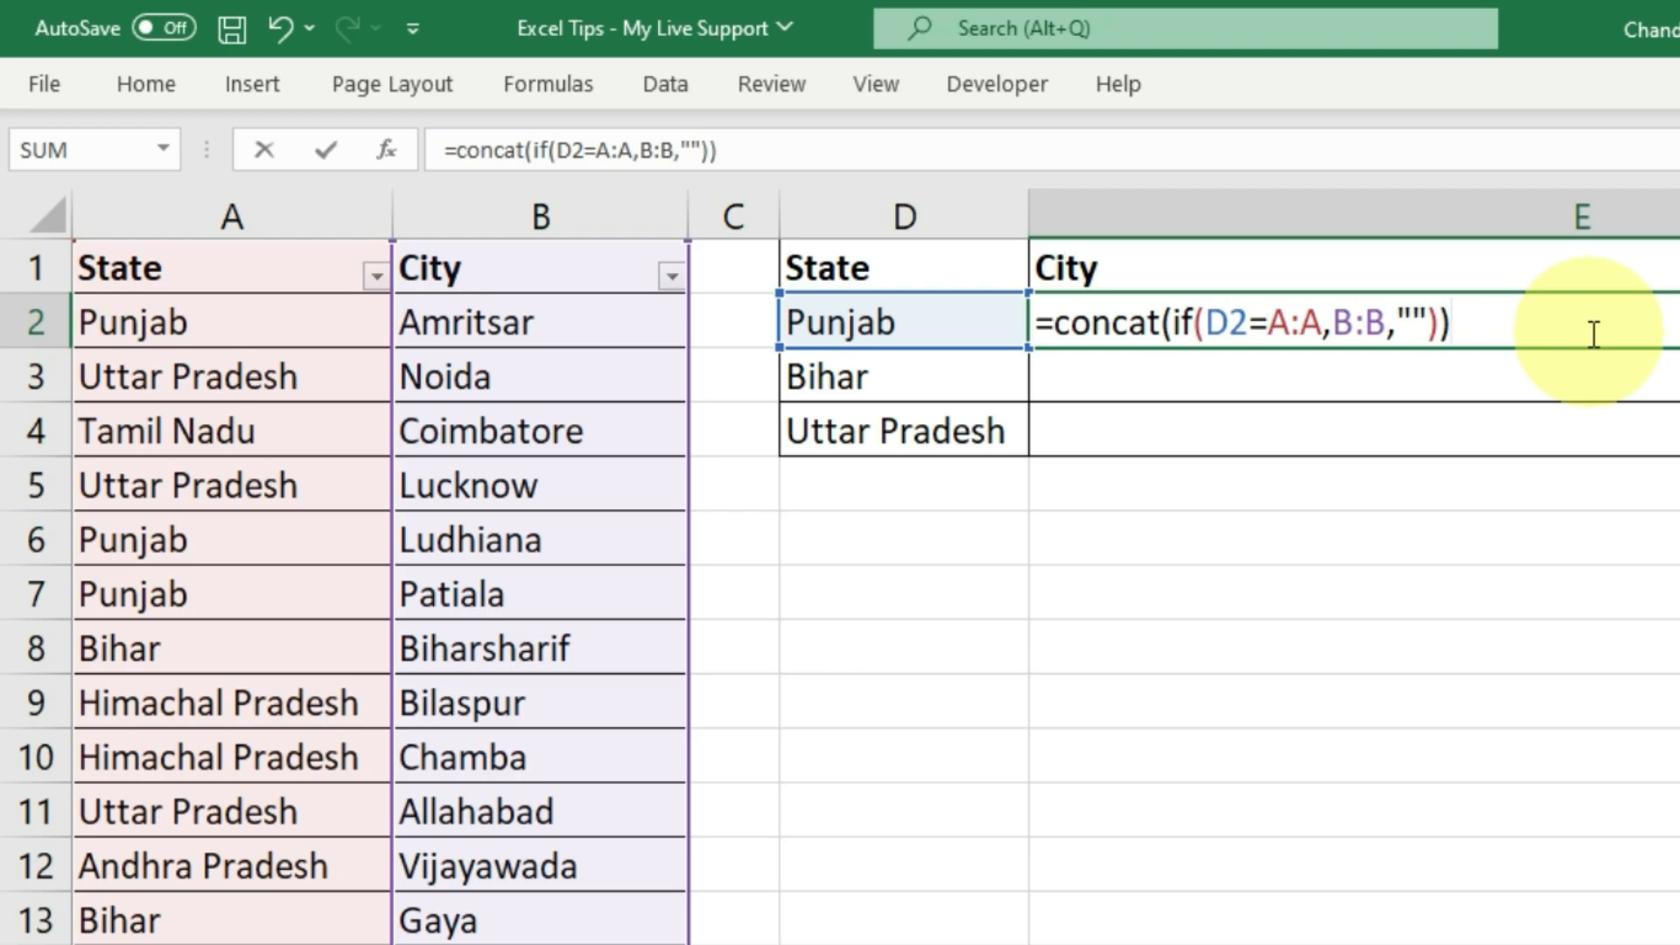
key(Return)
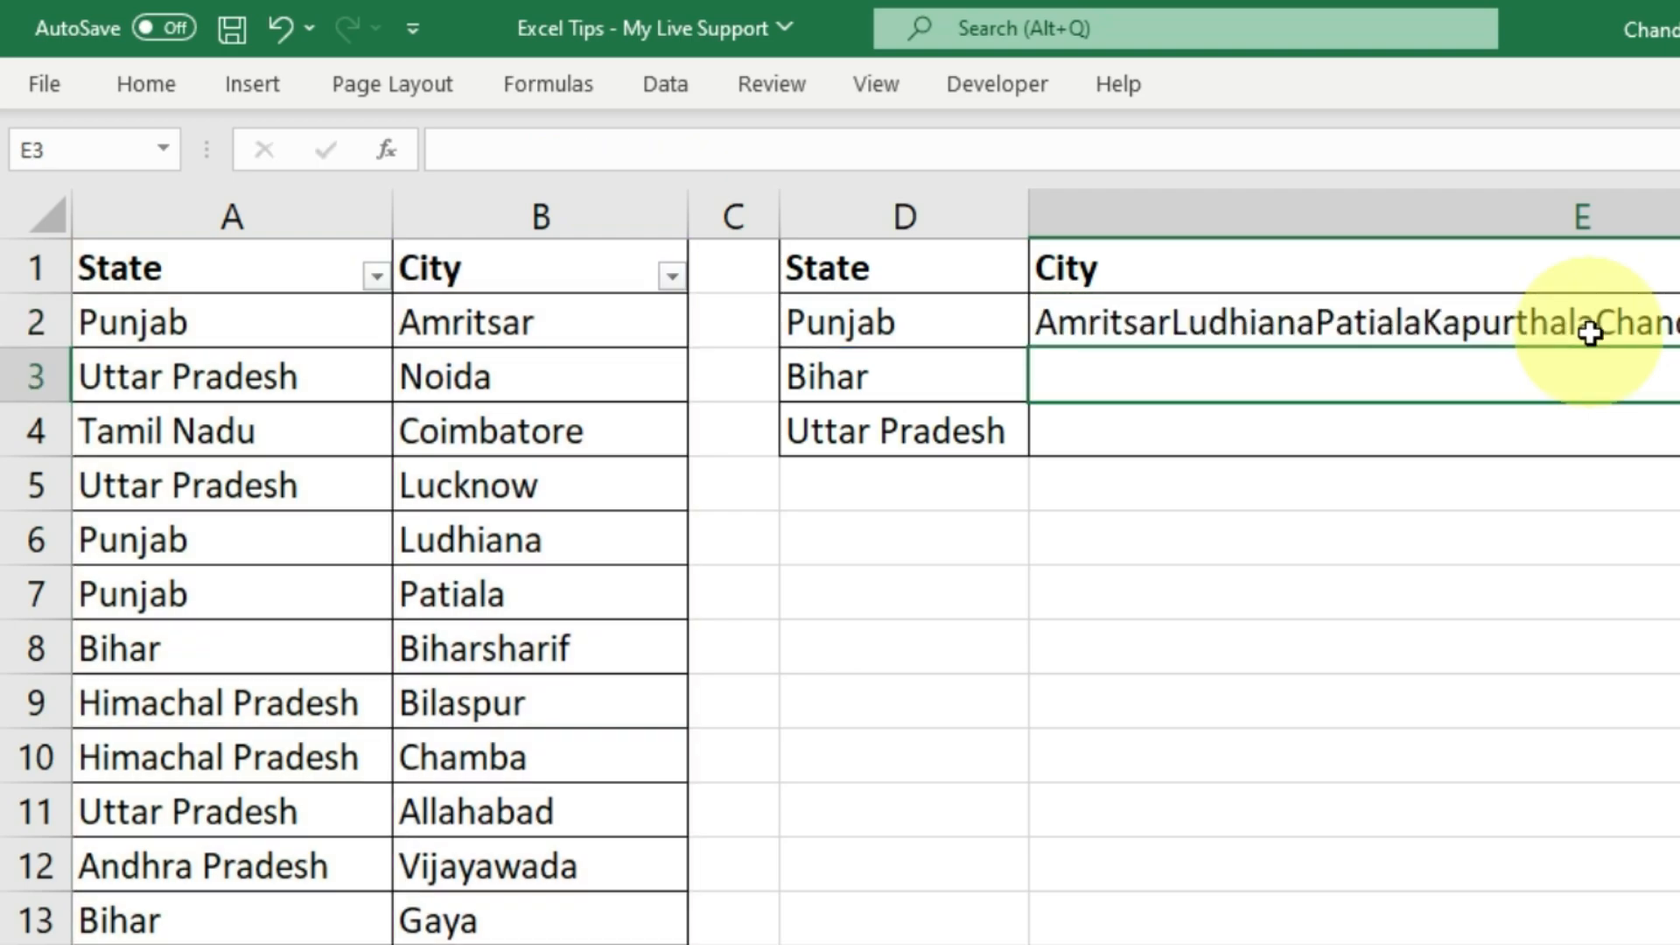
click(1207, 317)
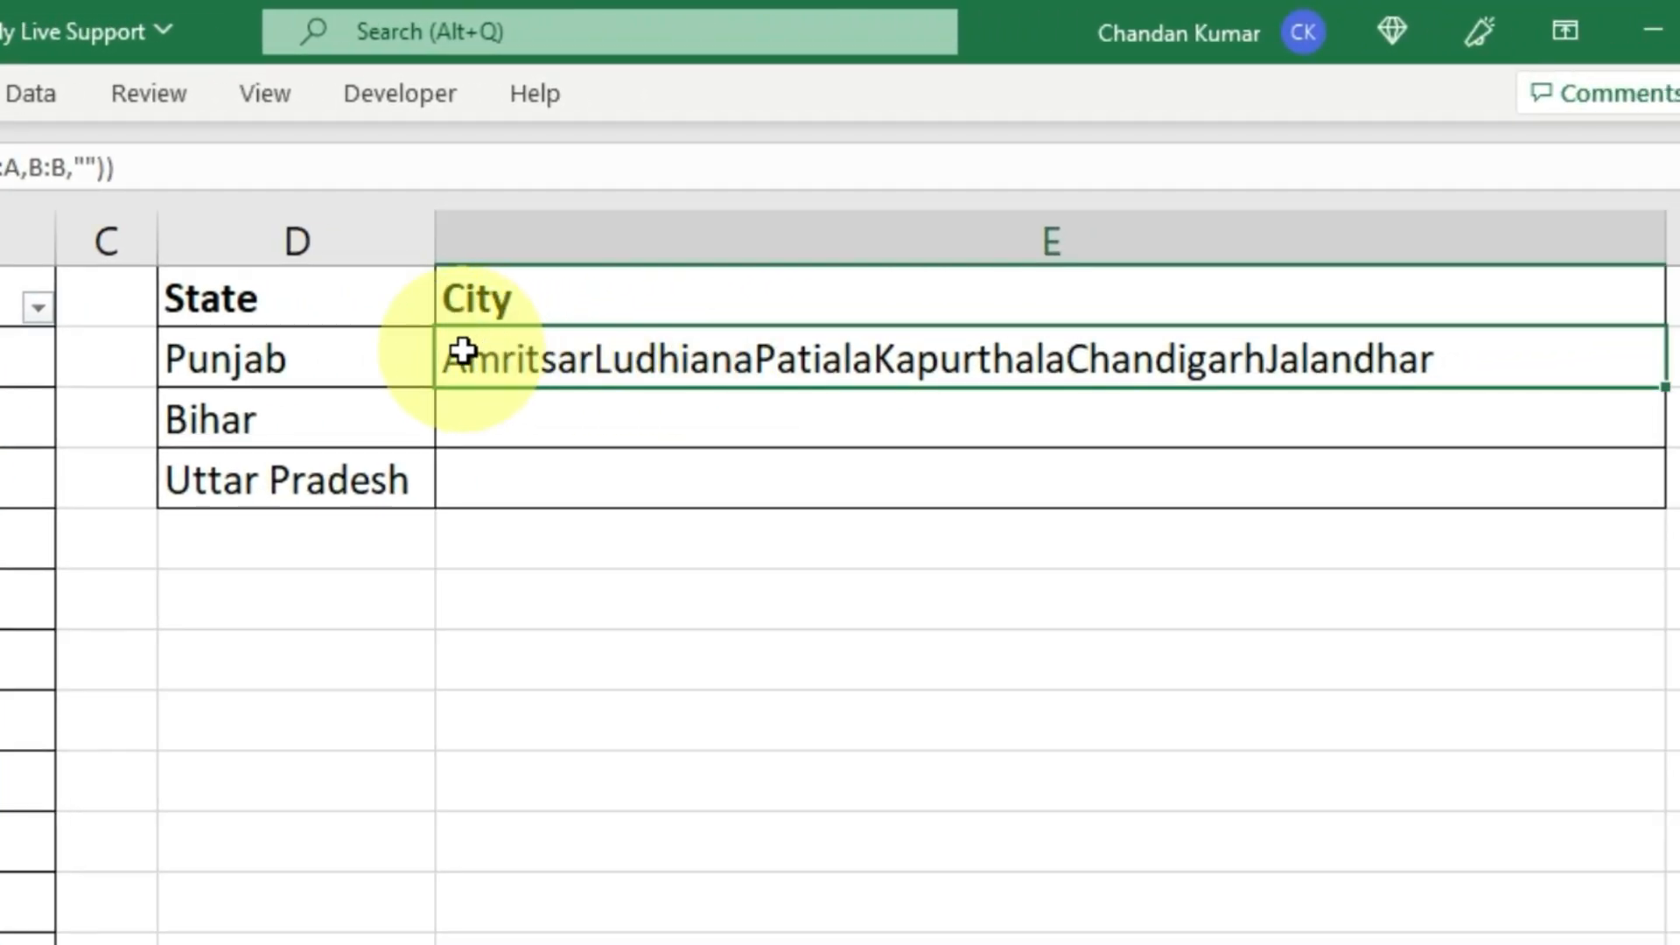
Edit the formula in E2, inserting an ampersand and an opening quotation mark directly after B:B.
click(312, 367)
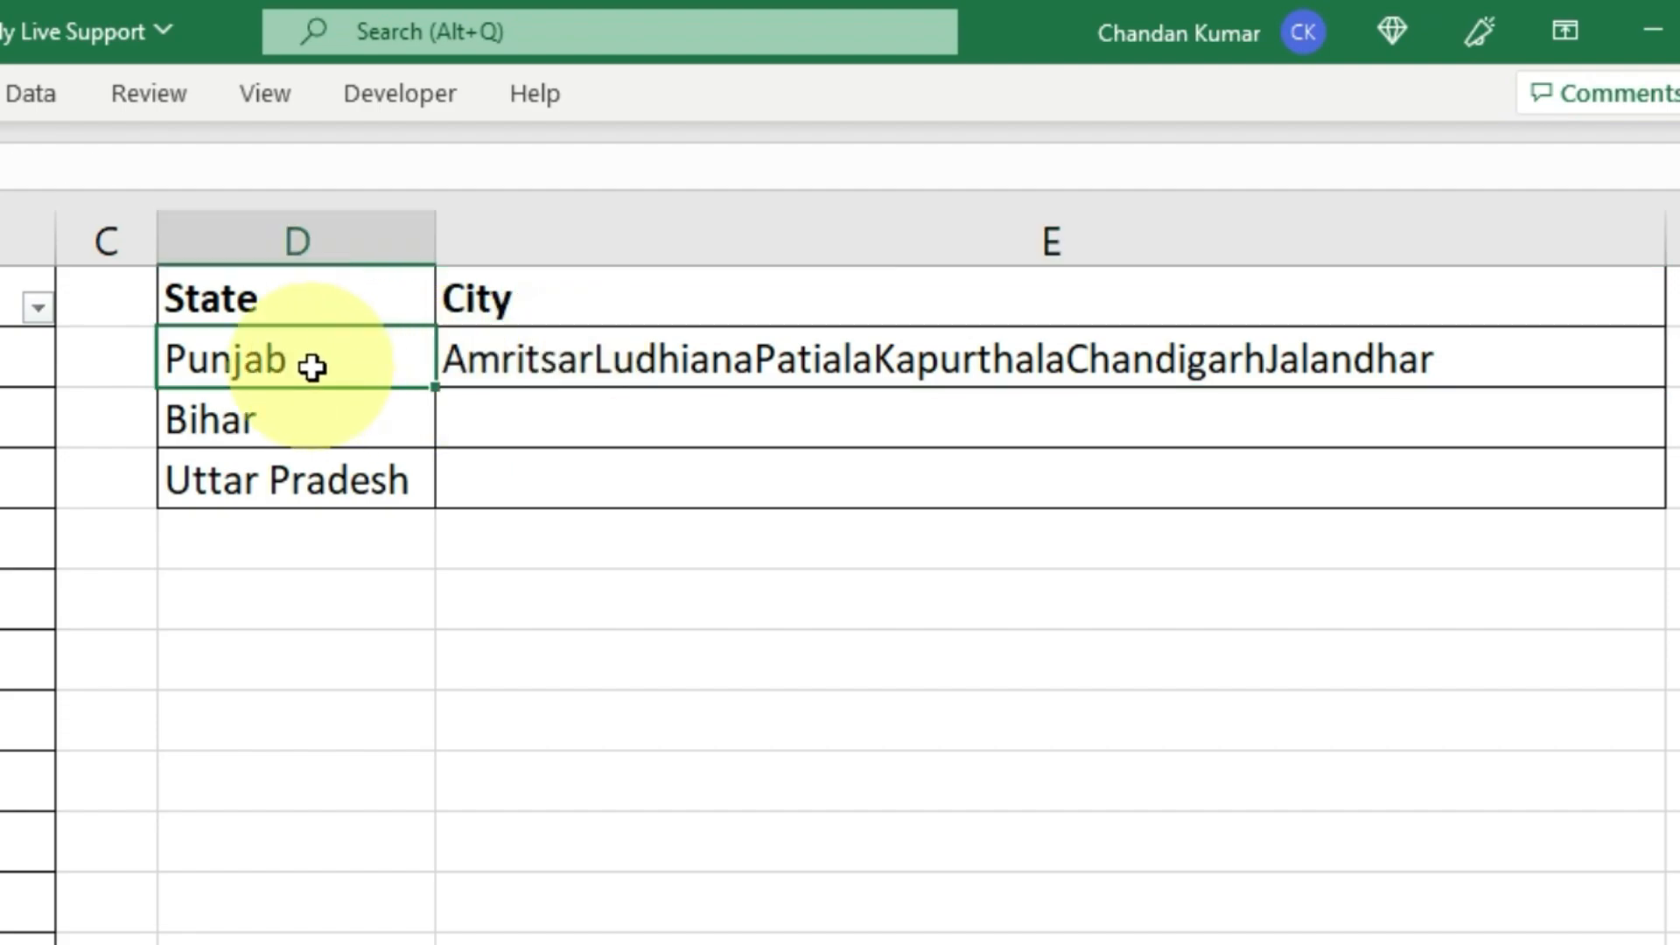
click(749, 366)
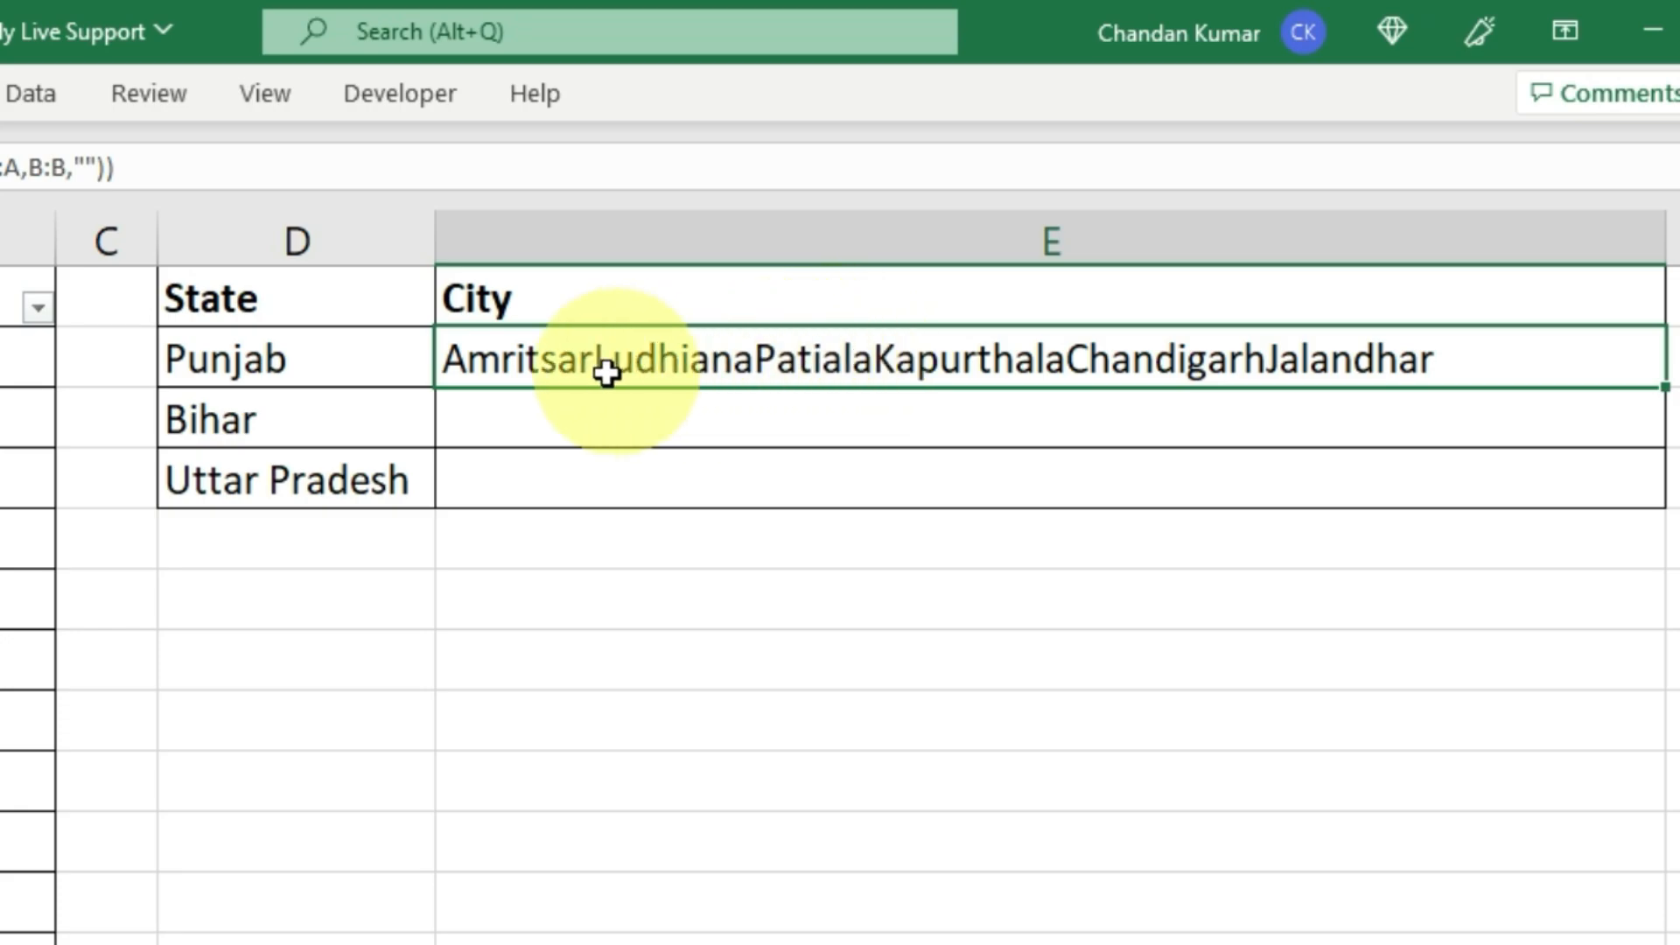
key(F2)
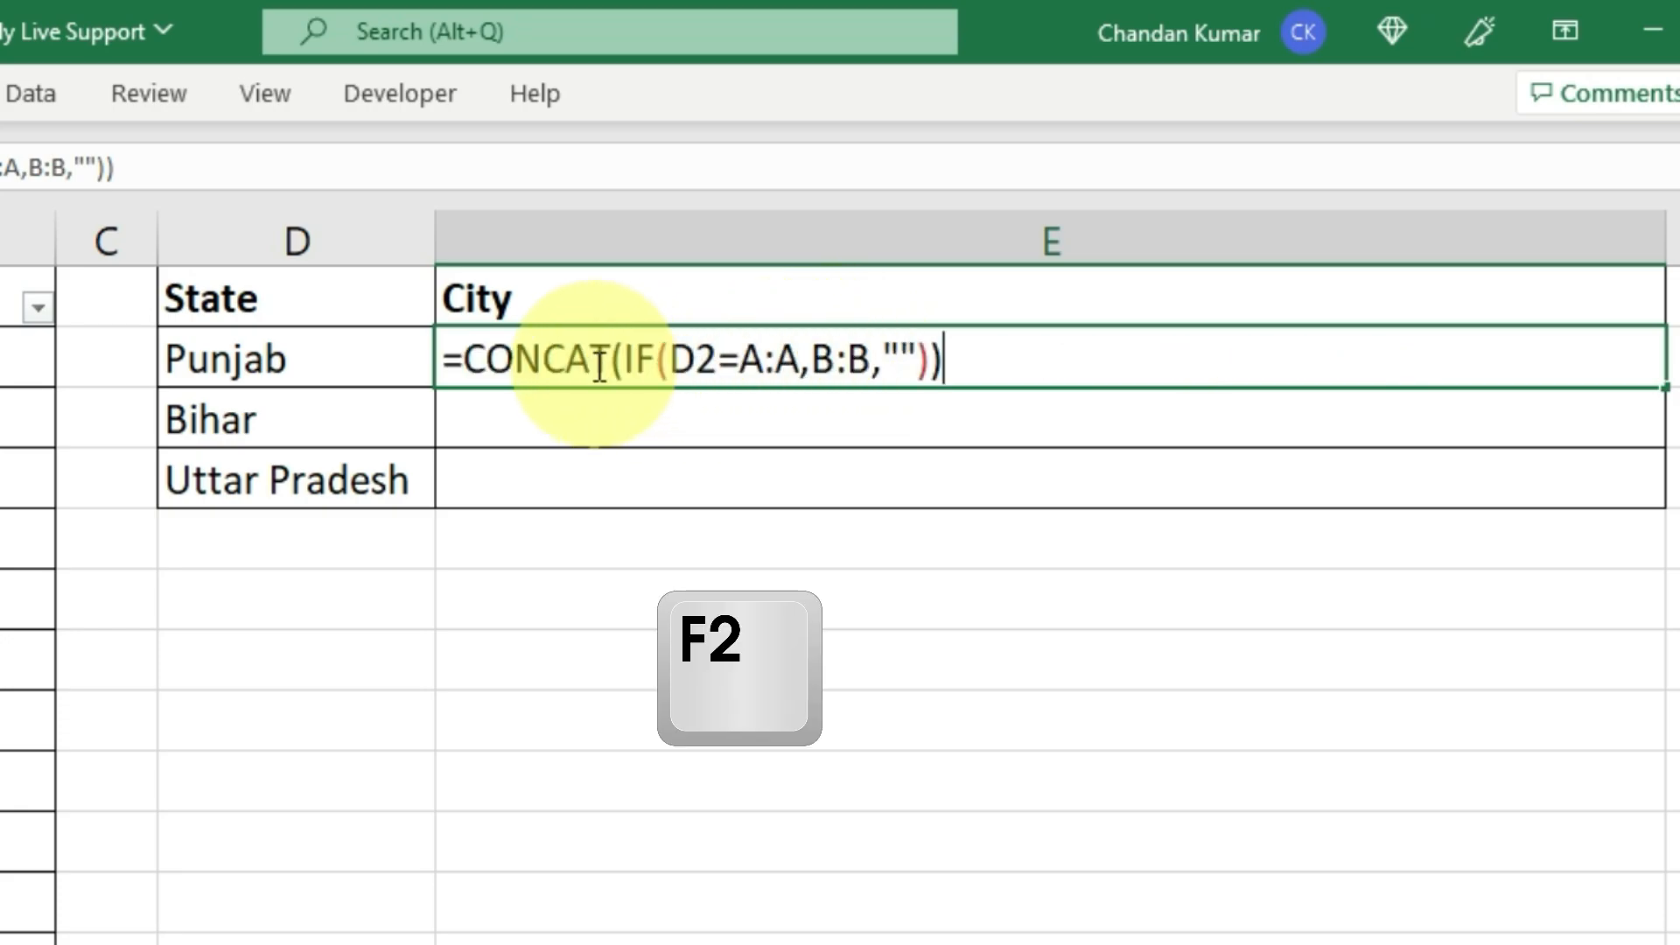
click(875, 359)
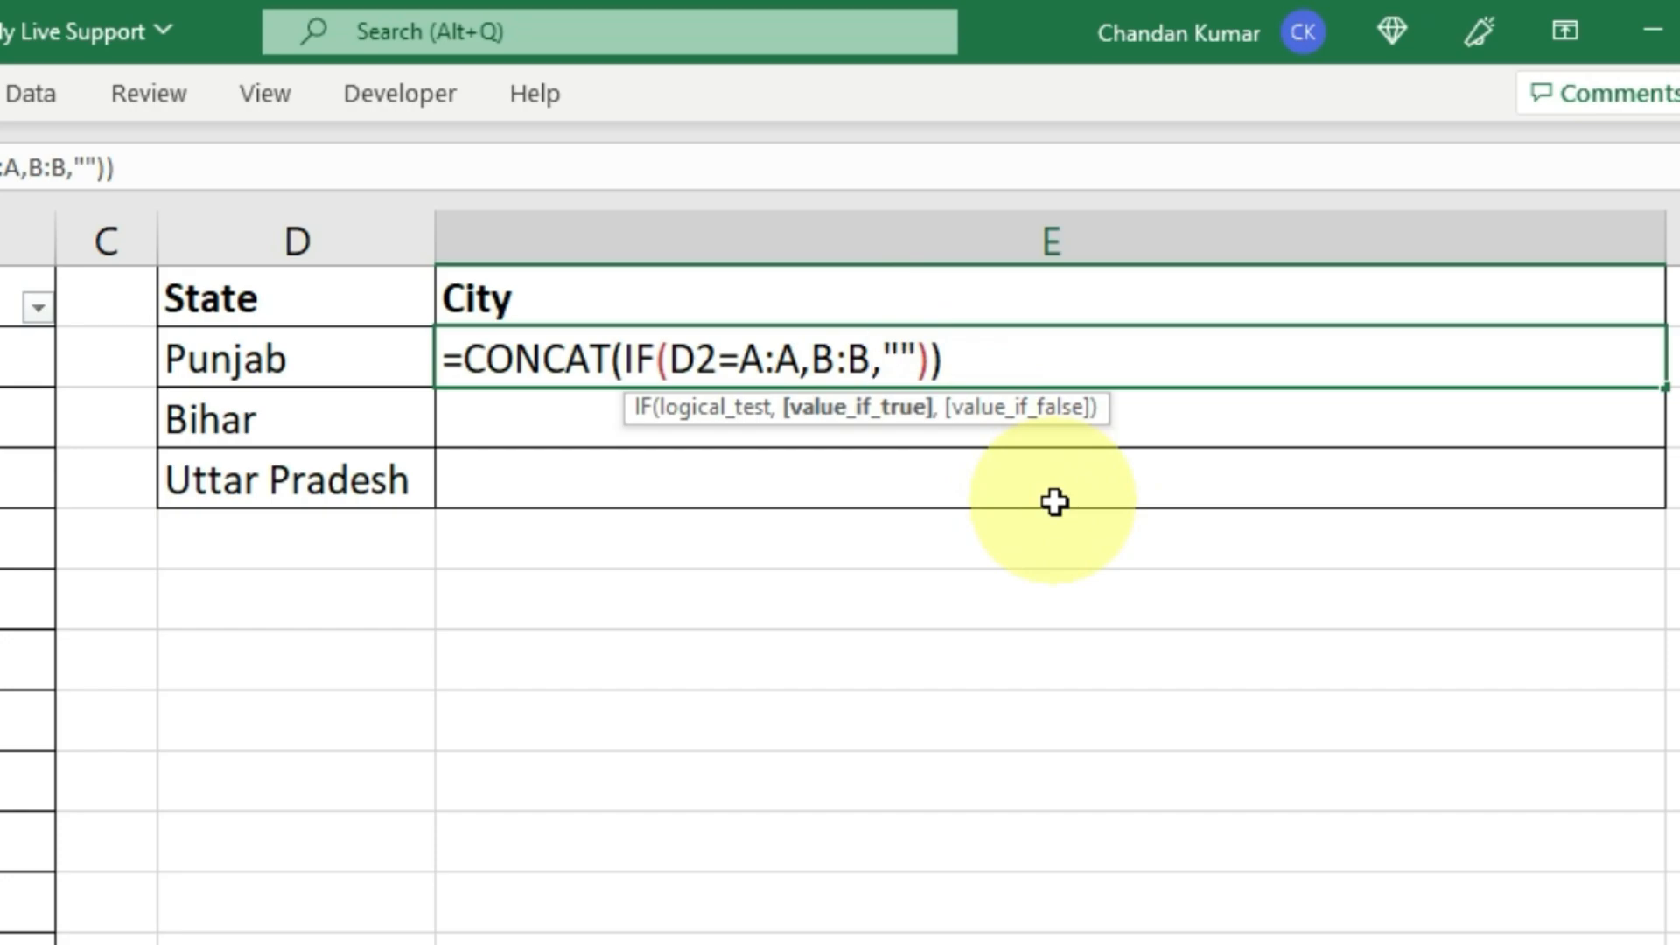
text(&)
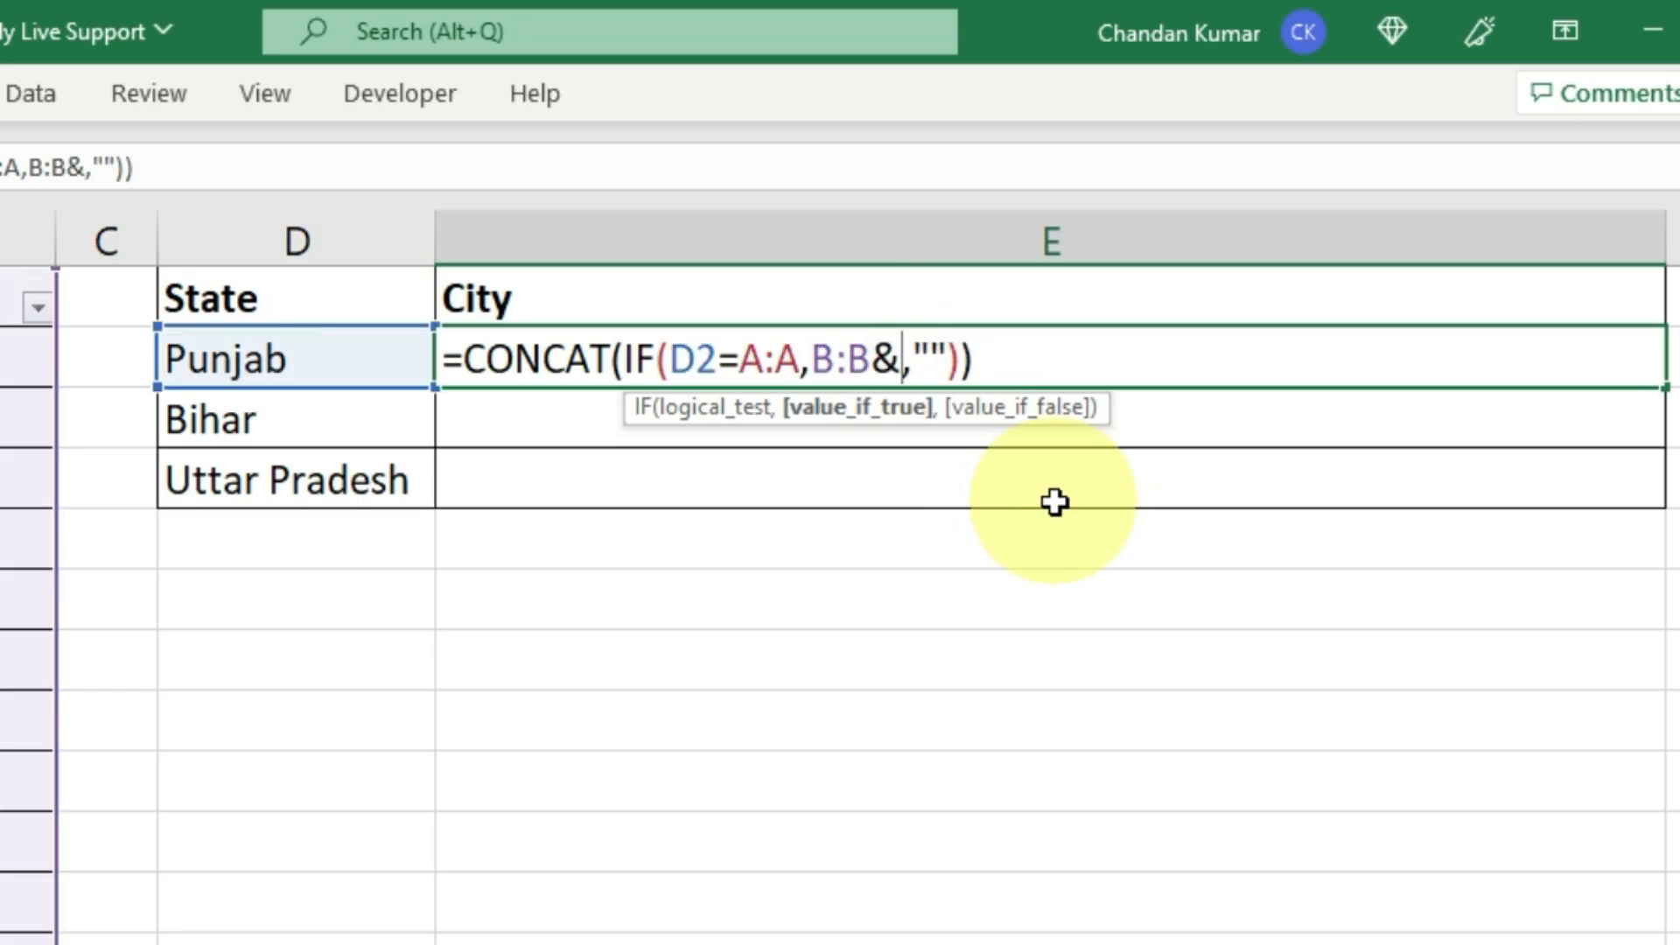
text(")
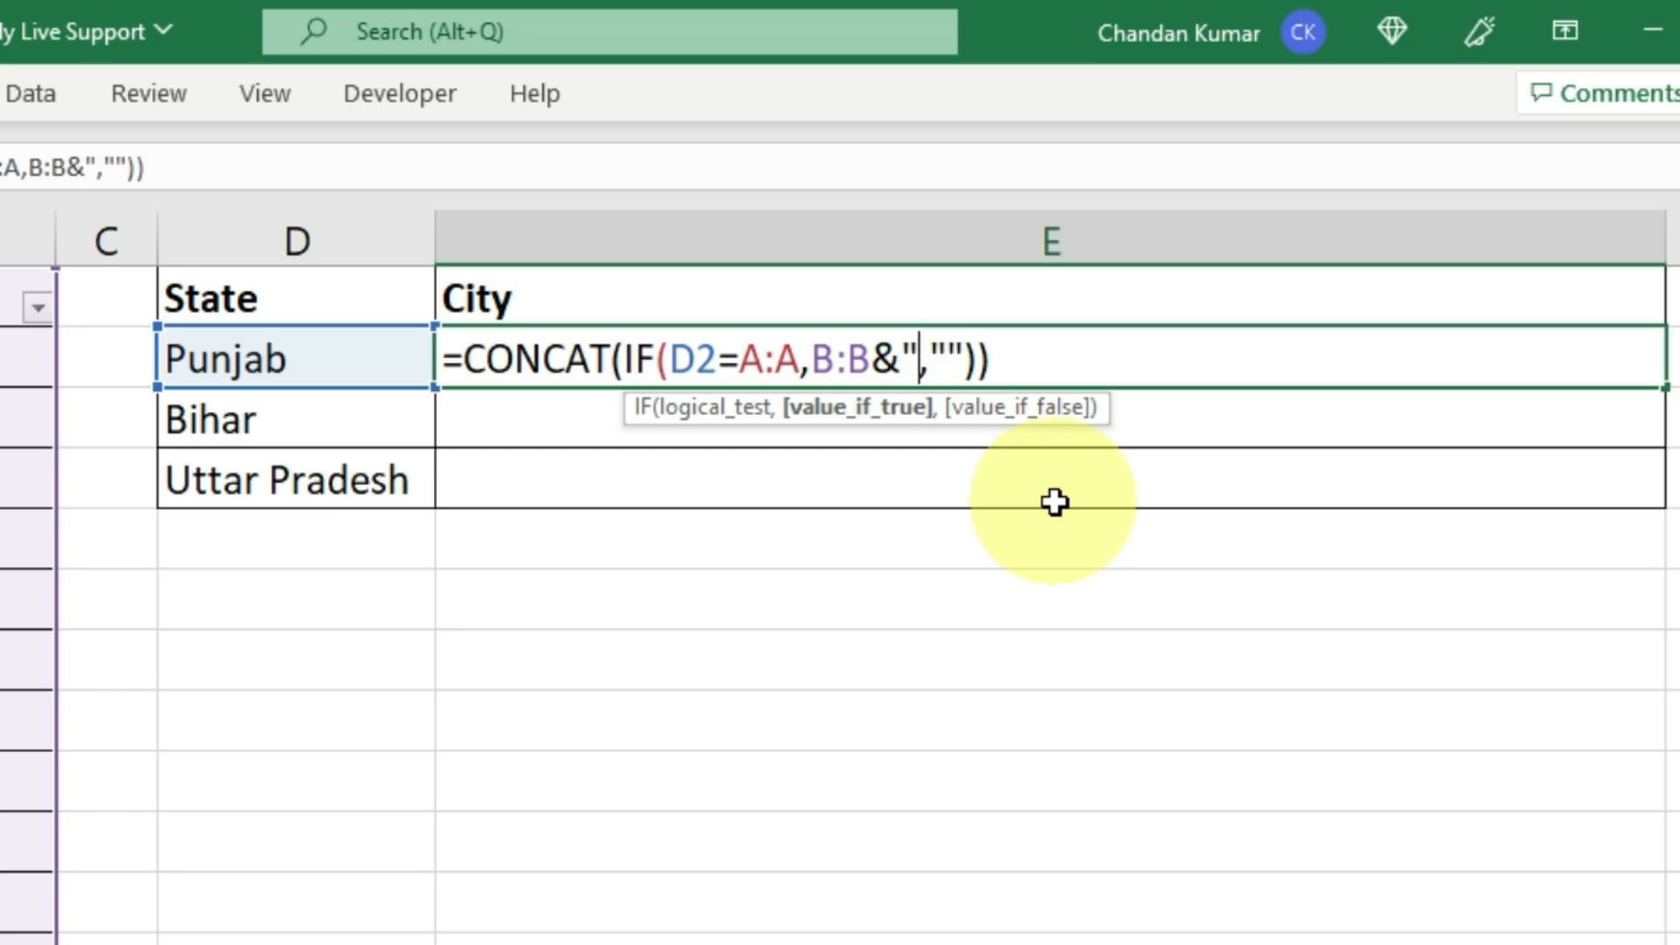
key(BackSpace)
text(,)
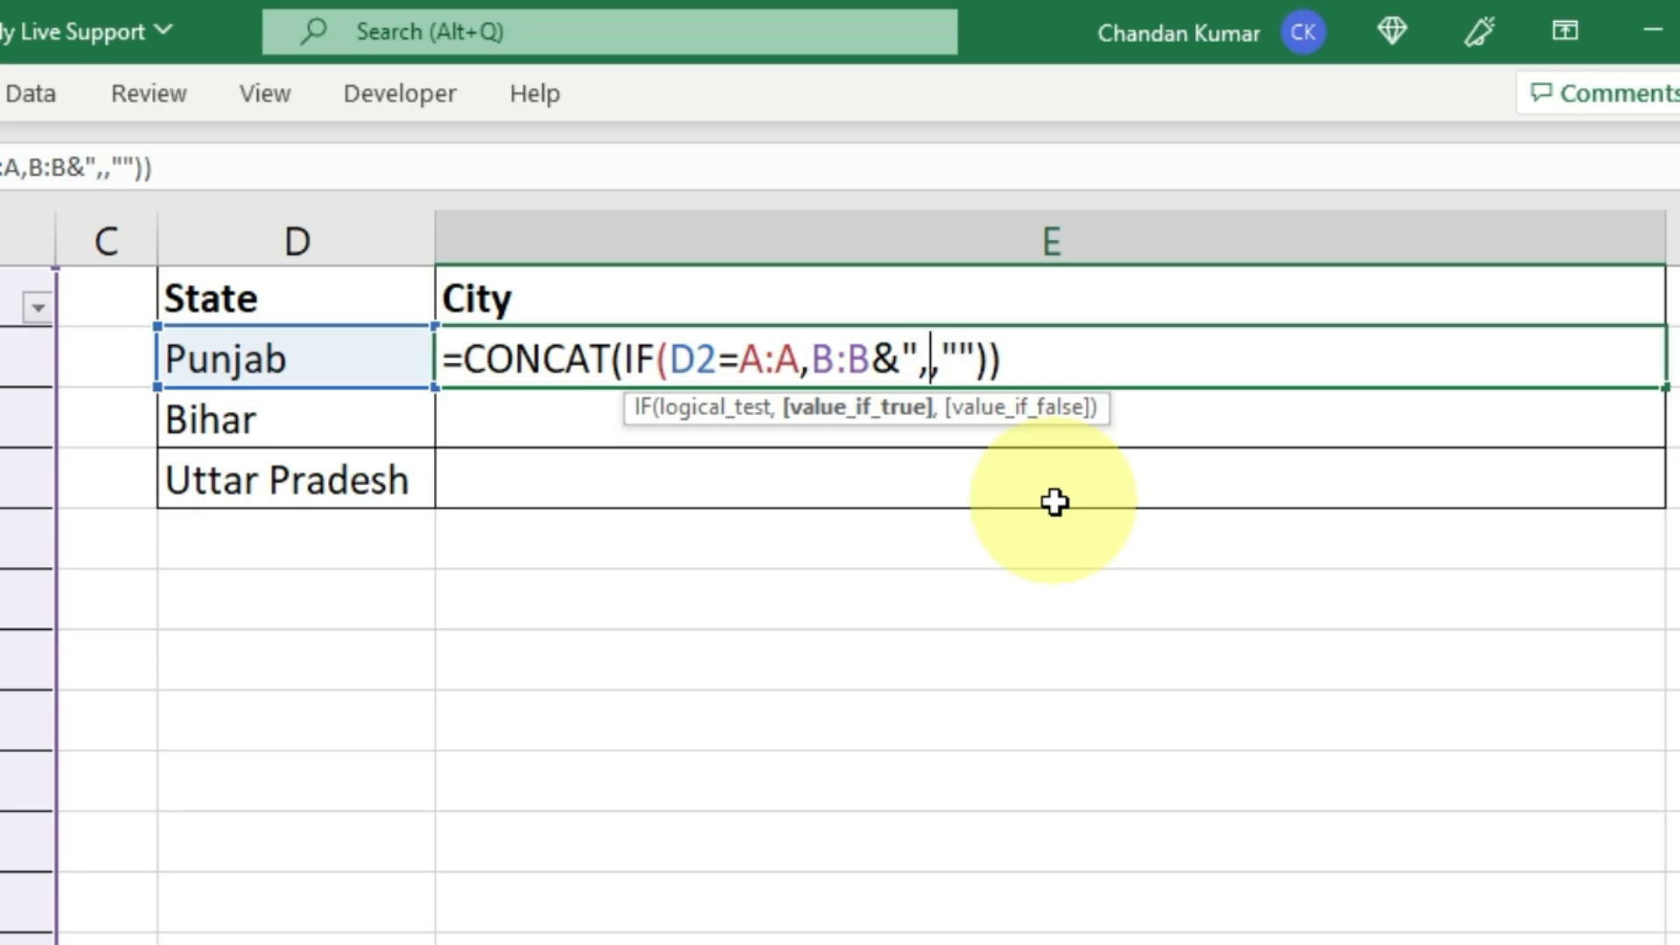
key(BackSpace)
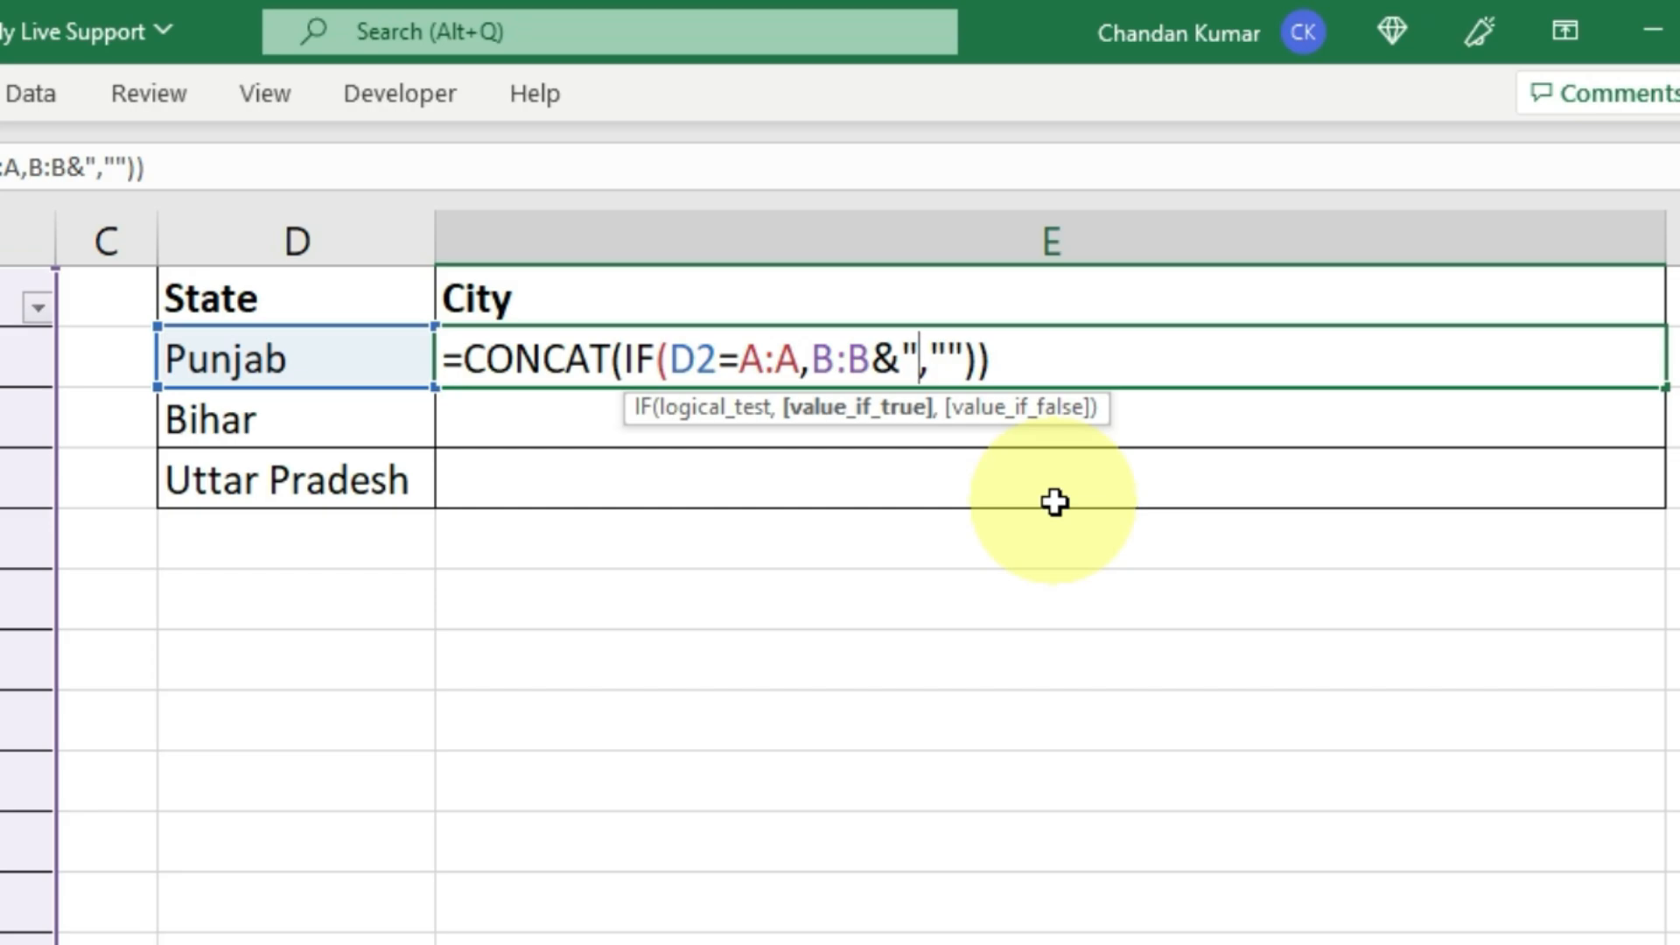
text(-)
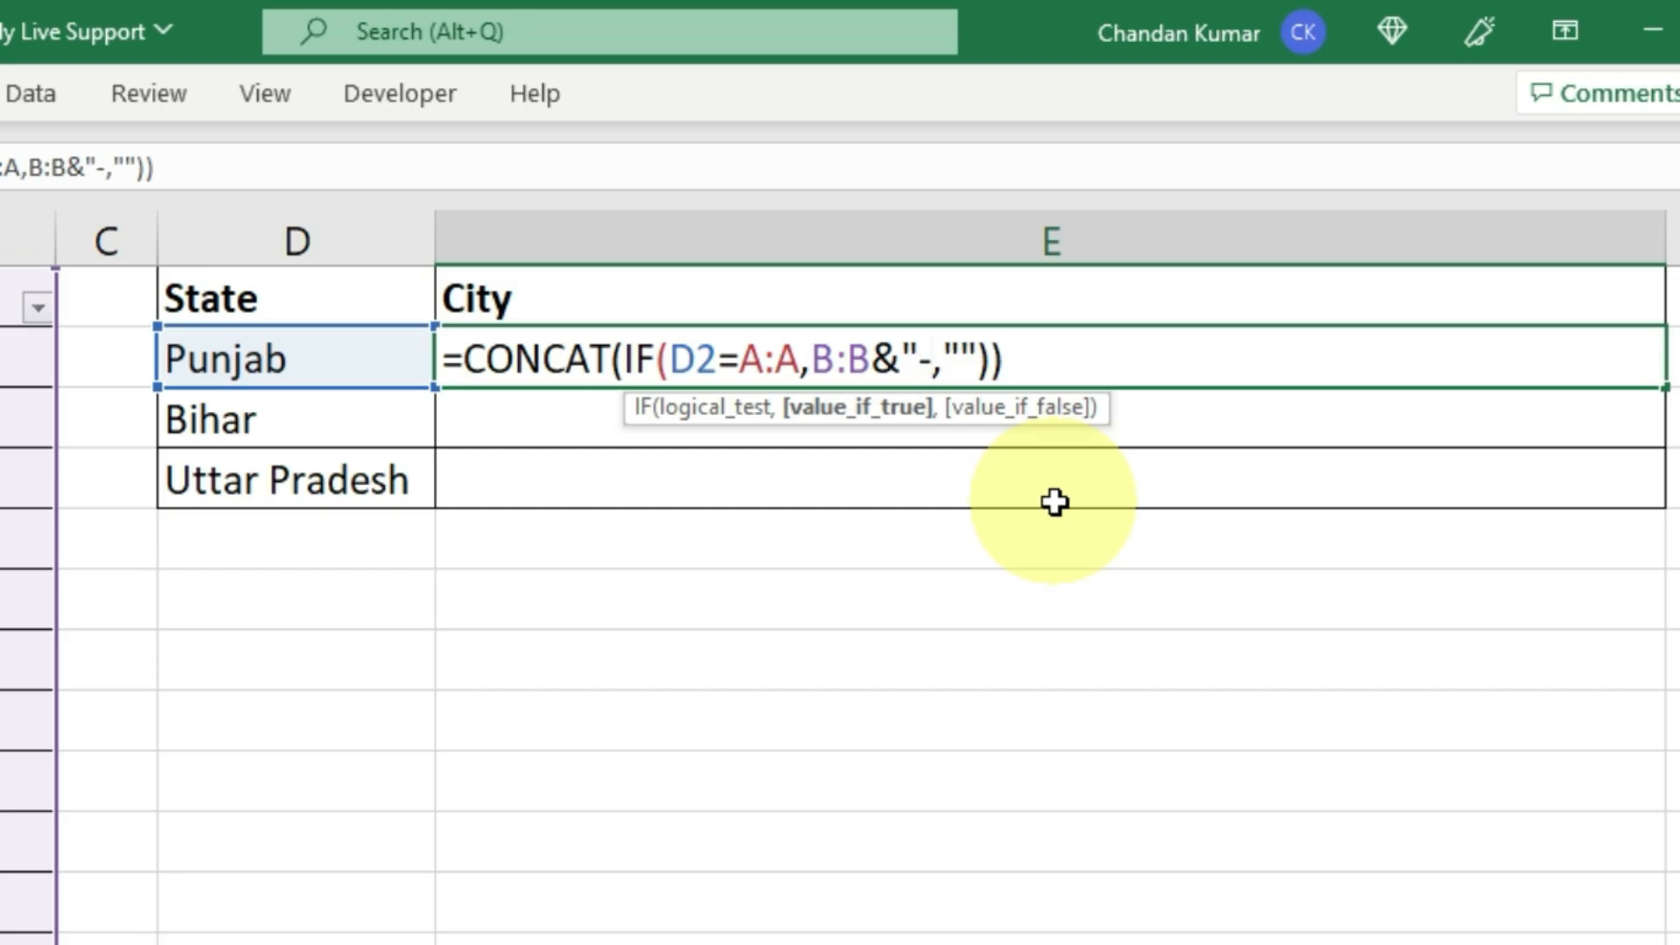
key(BackSpace)
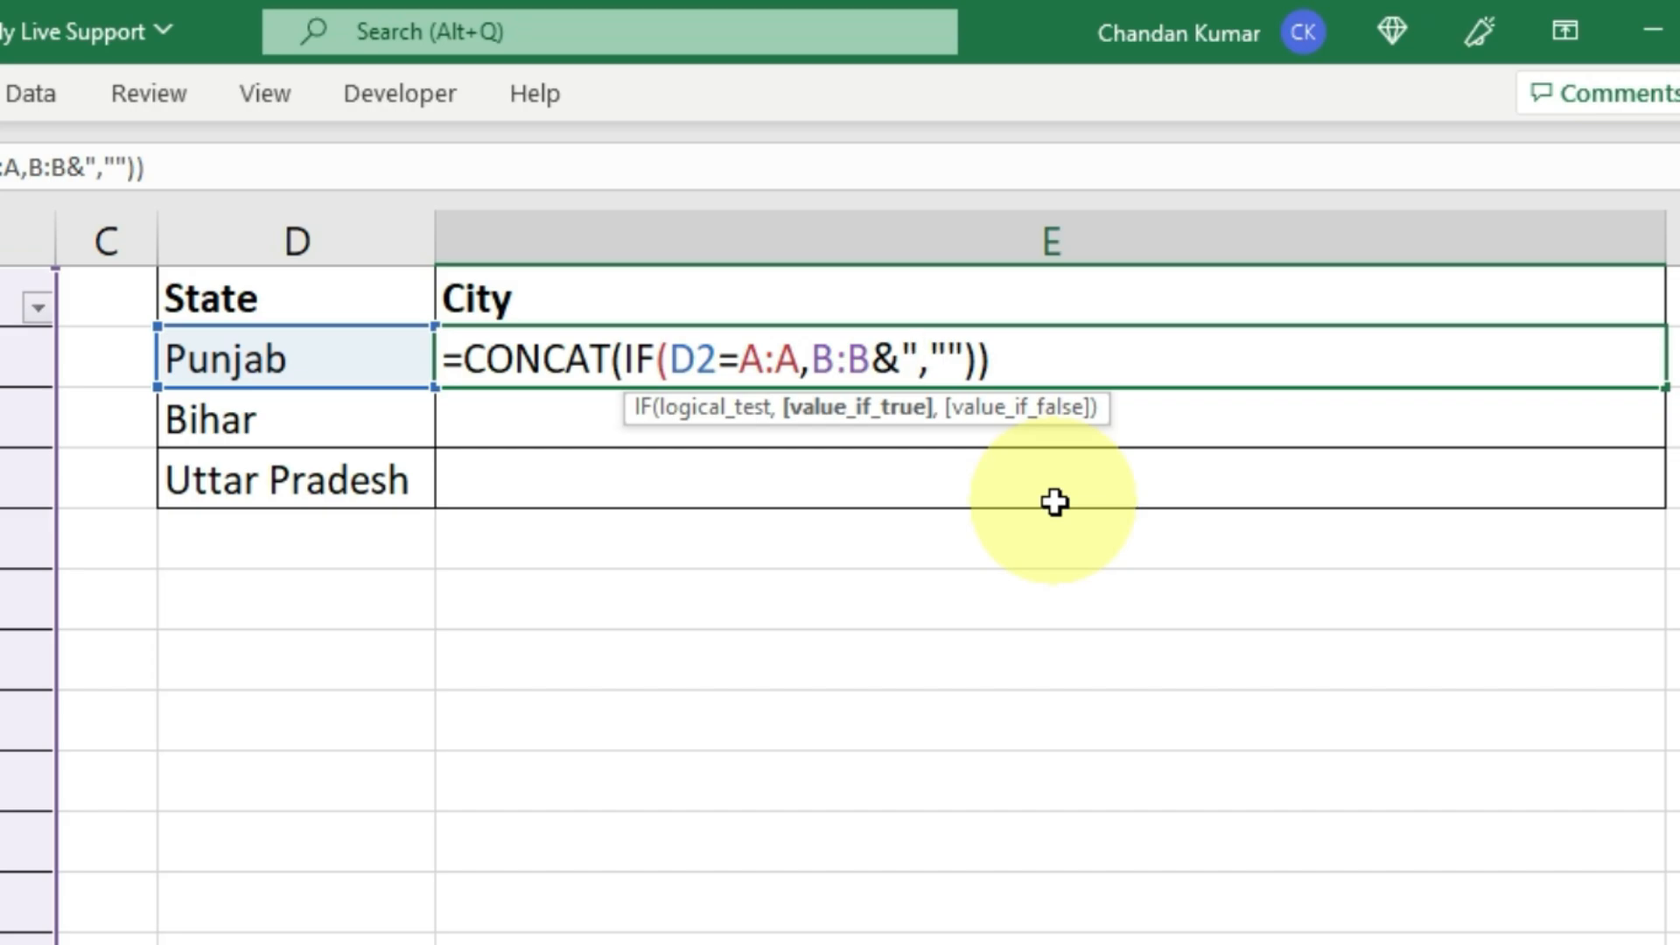
Complete the separator as a quoted comma and space and confirm =CONCAT(IF(D2=A:A,B:B&", ","")) in E2.
text(,)
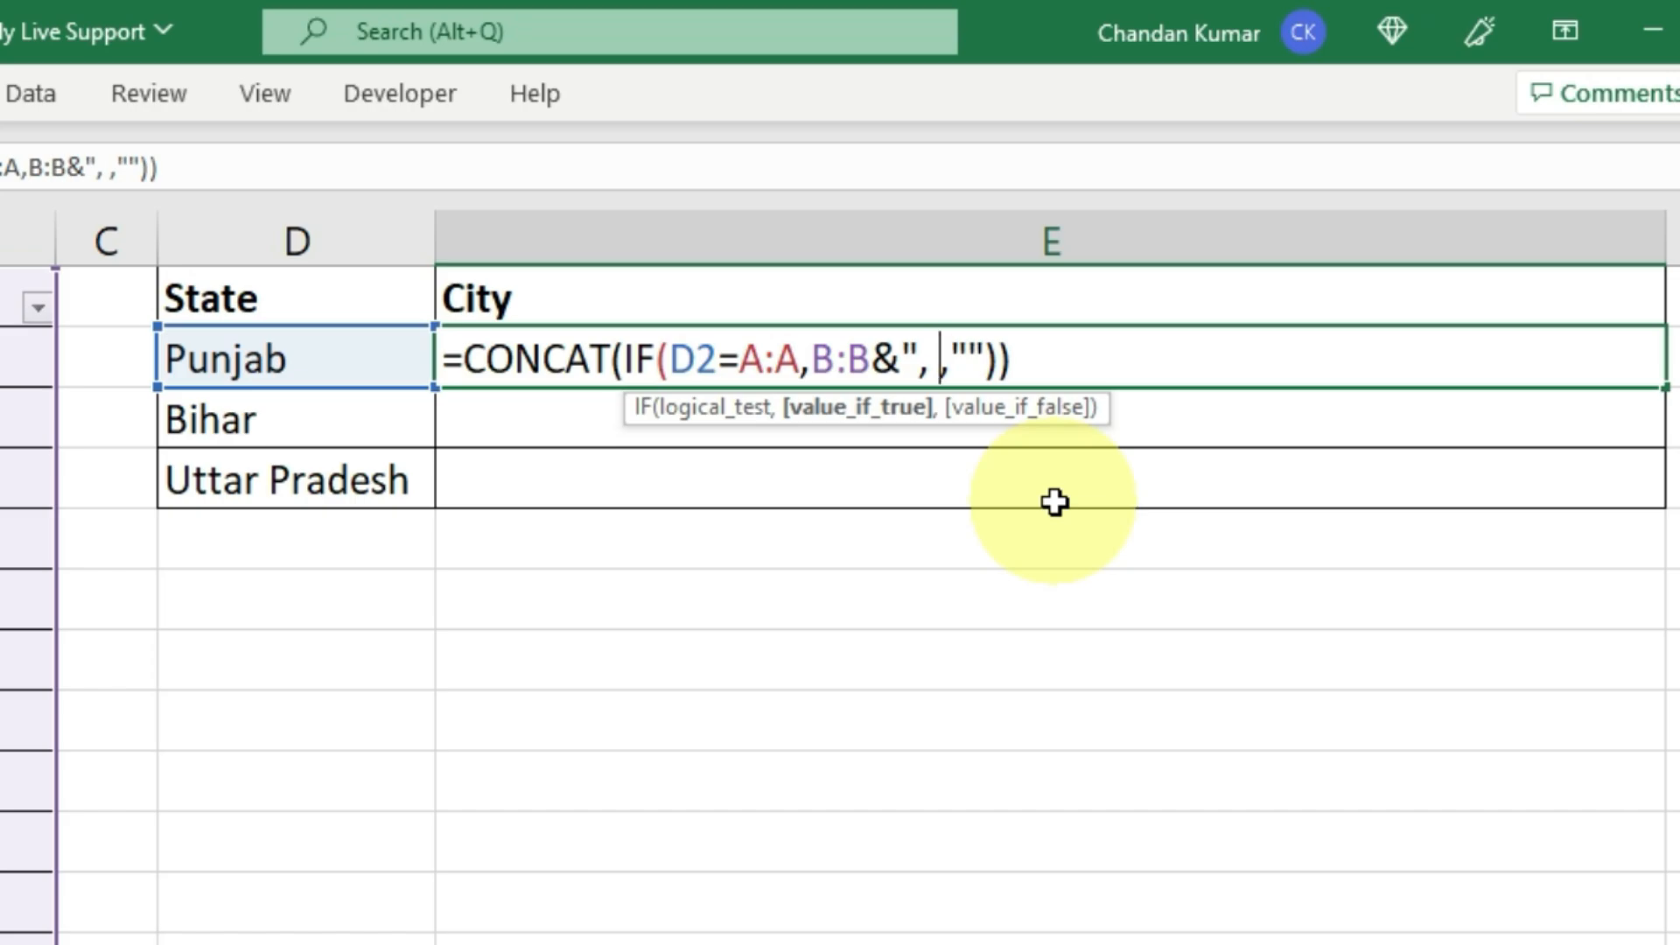
text(")
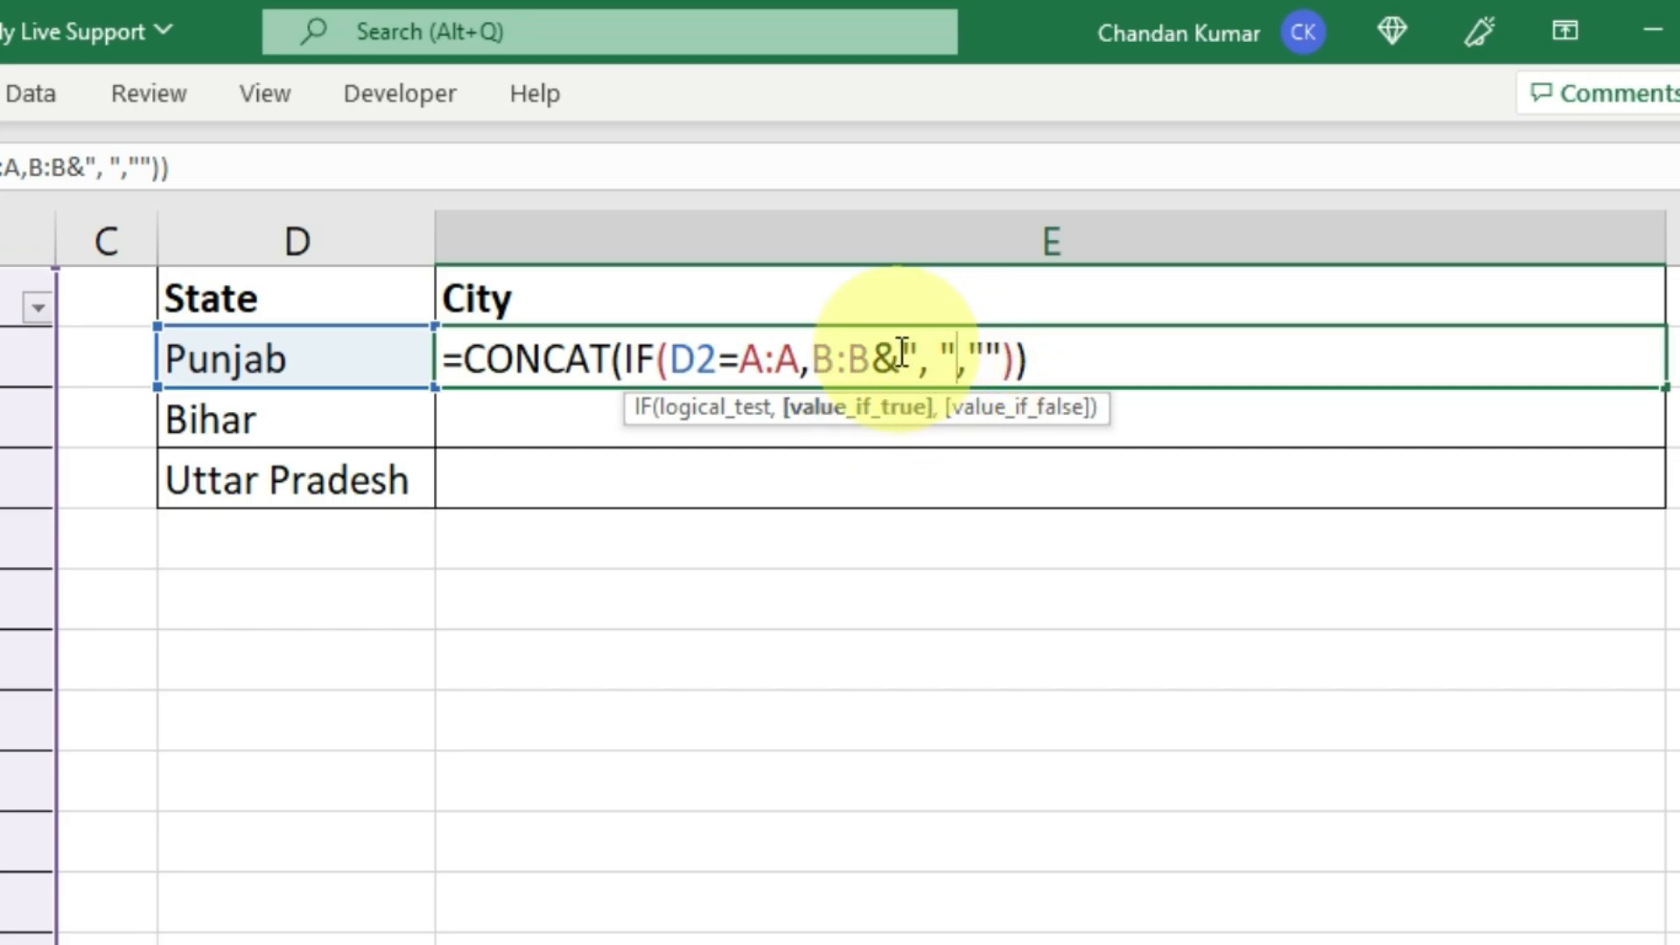
click(1060, 363)
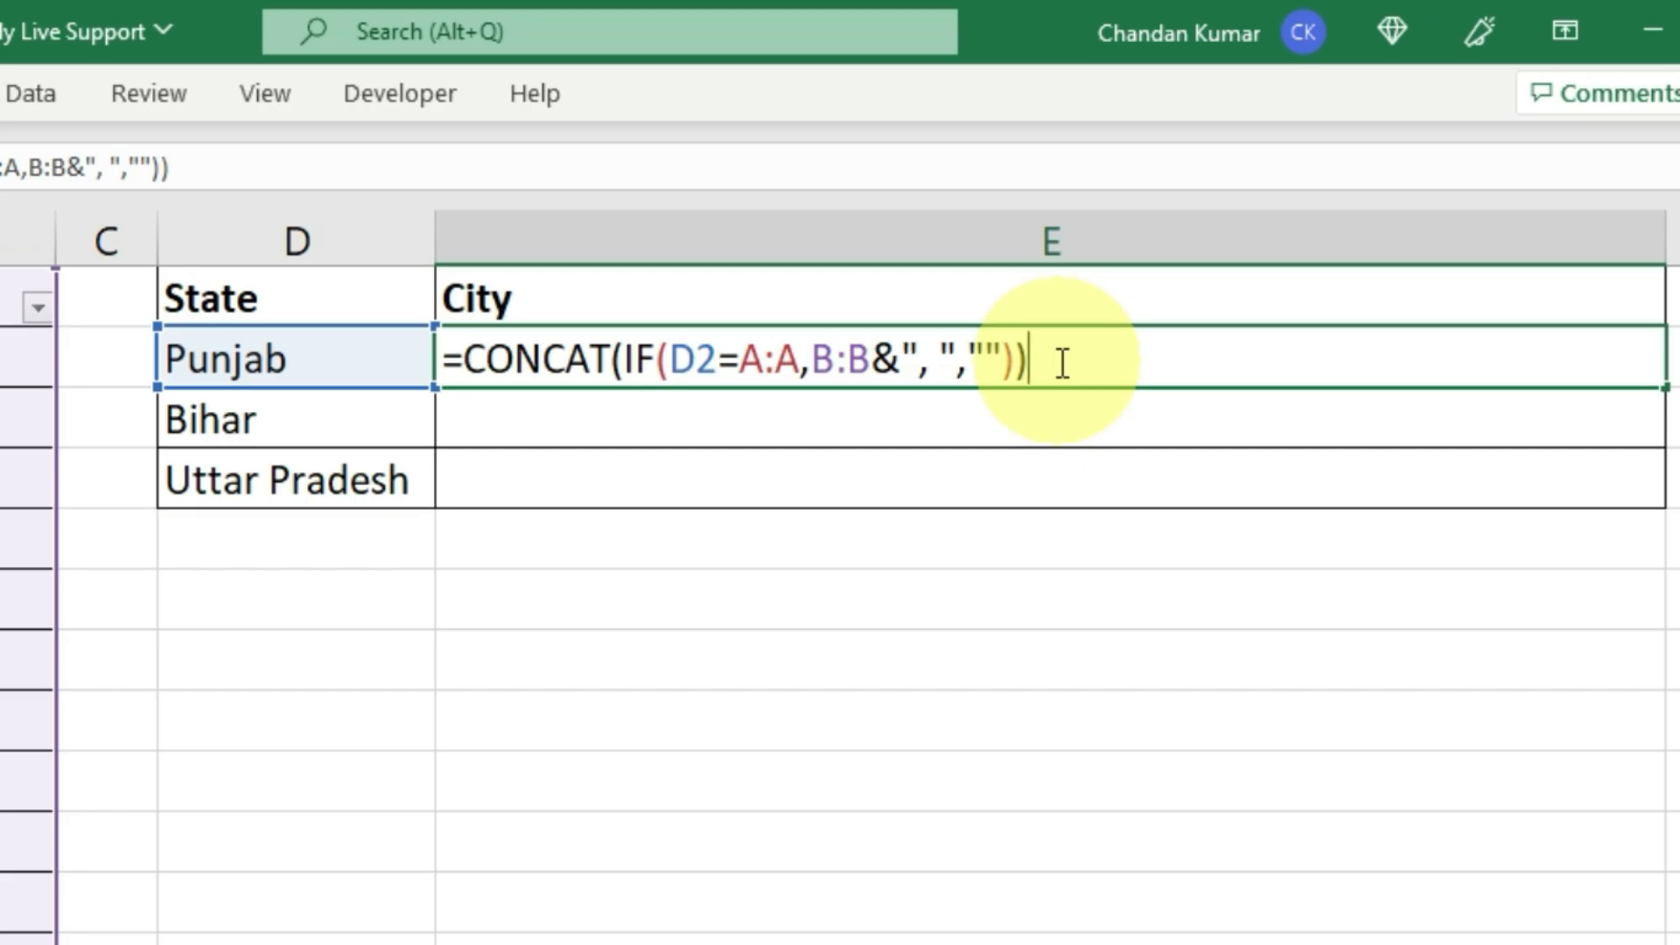
key(Return)
click(1061, 362)
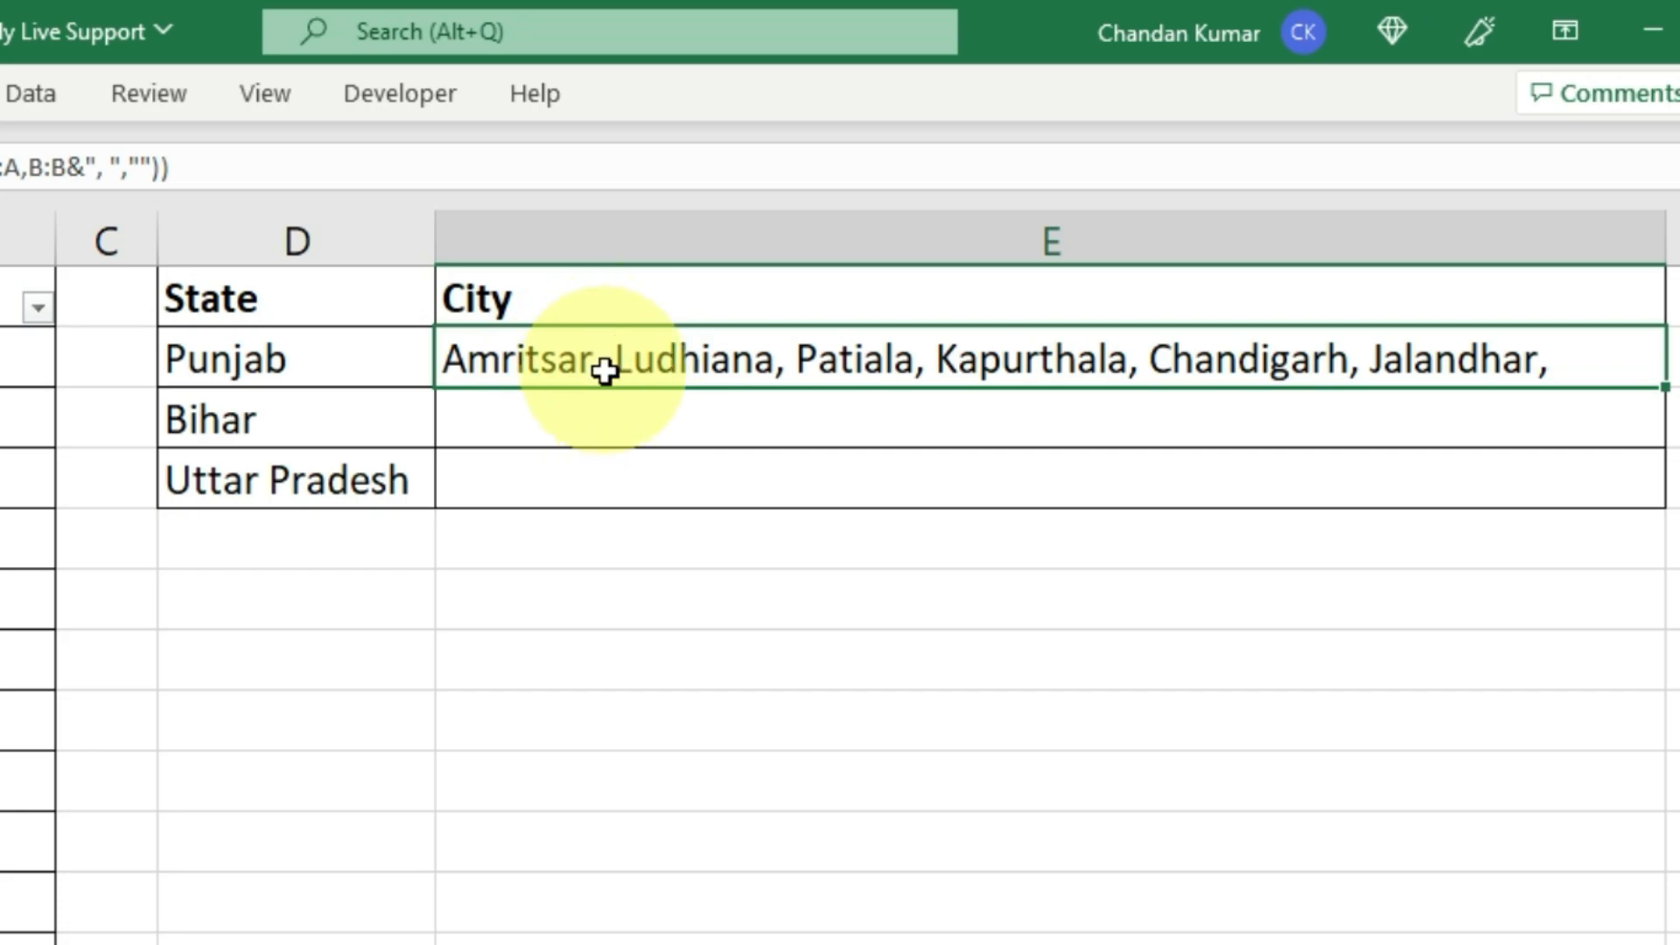
Fill the E2 formula down to E3:E4 and check the city lists for Bihar and Uttar Pradesh.
double_click(1666, 386)
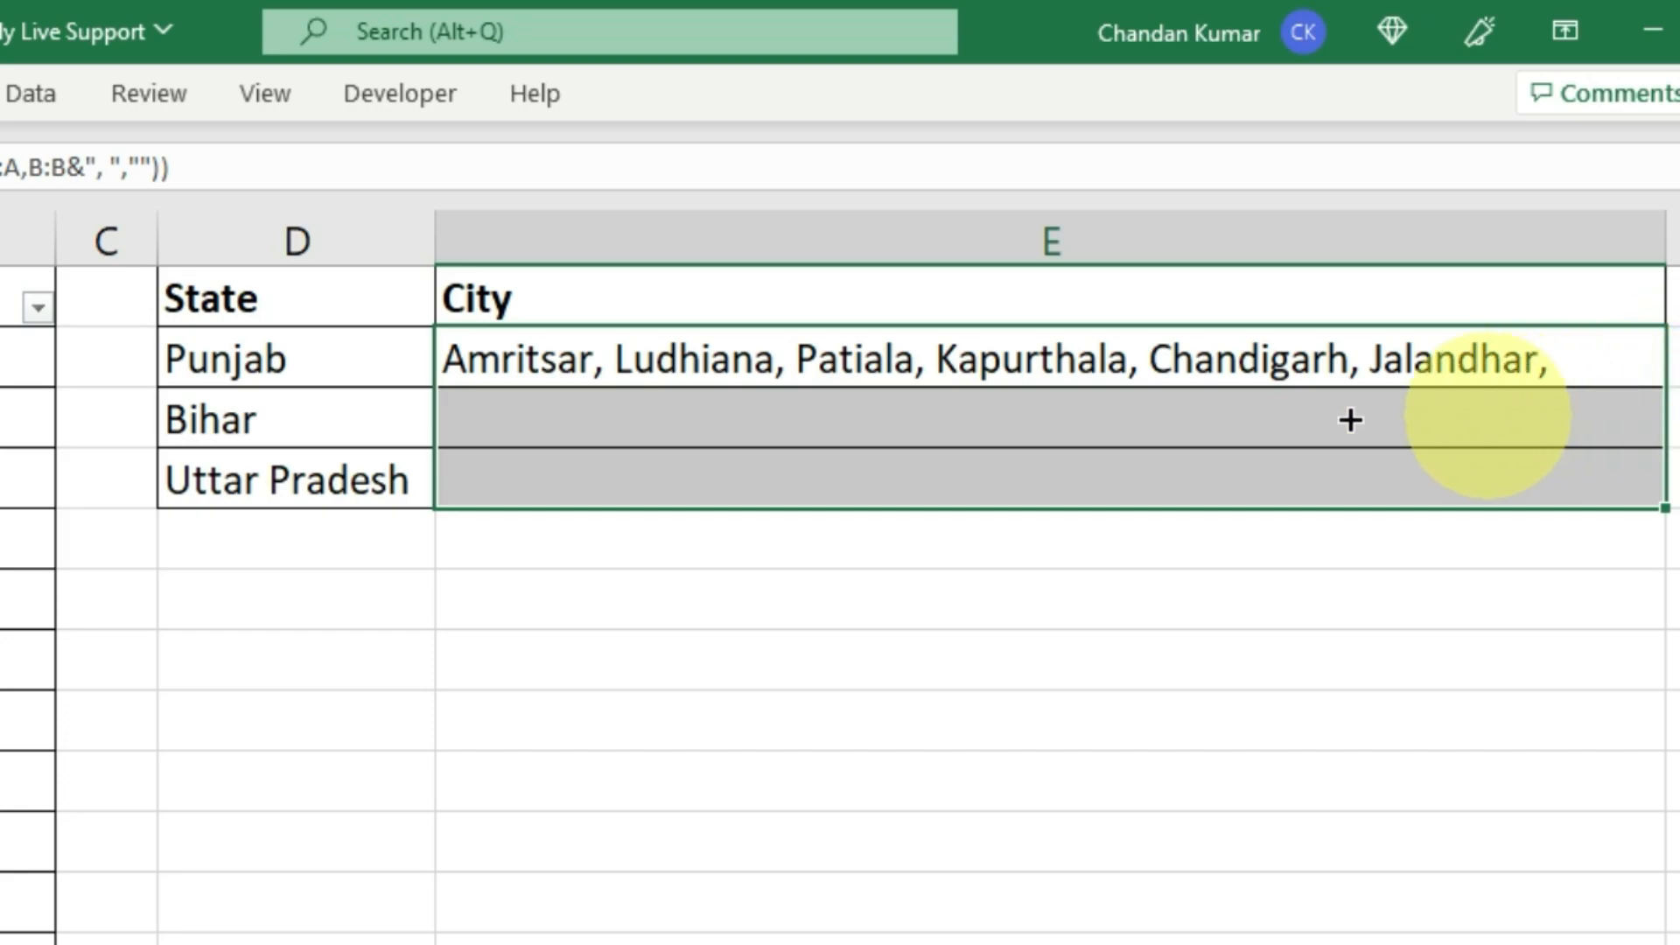
click(473, 421)
click(333, 414)
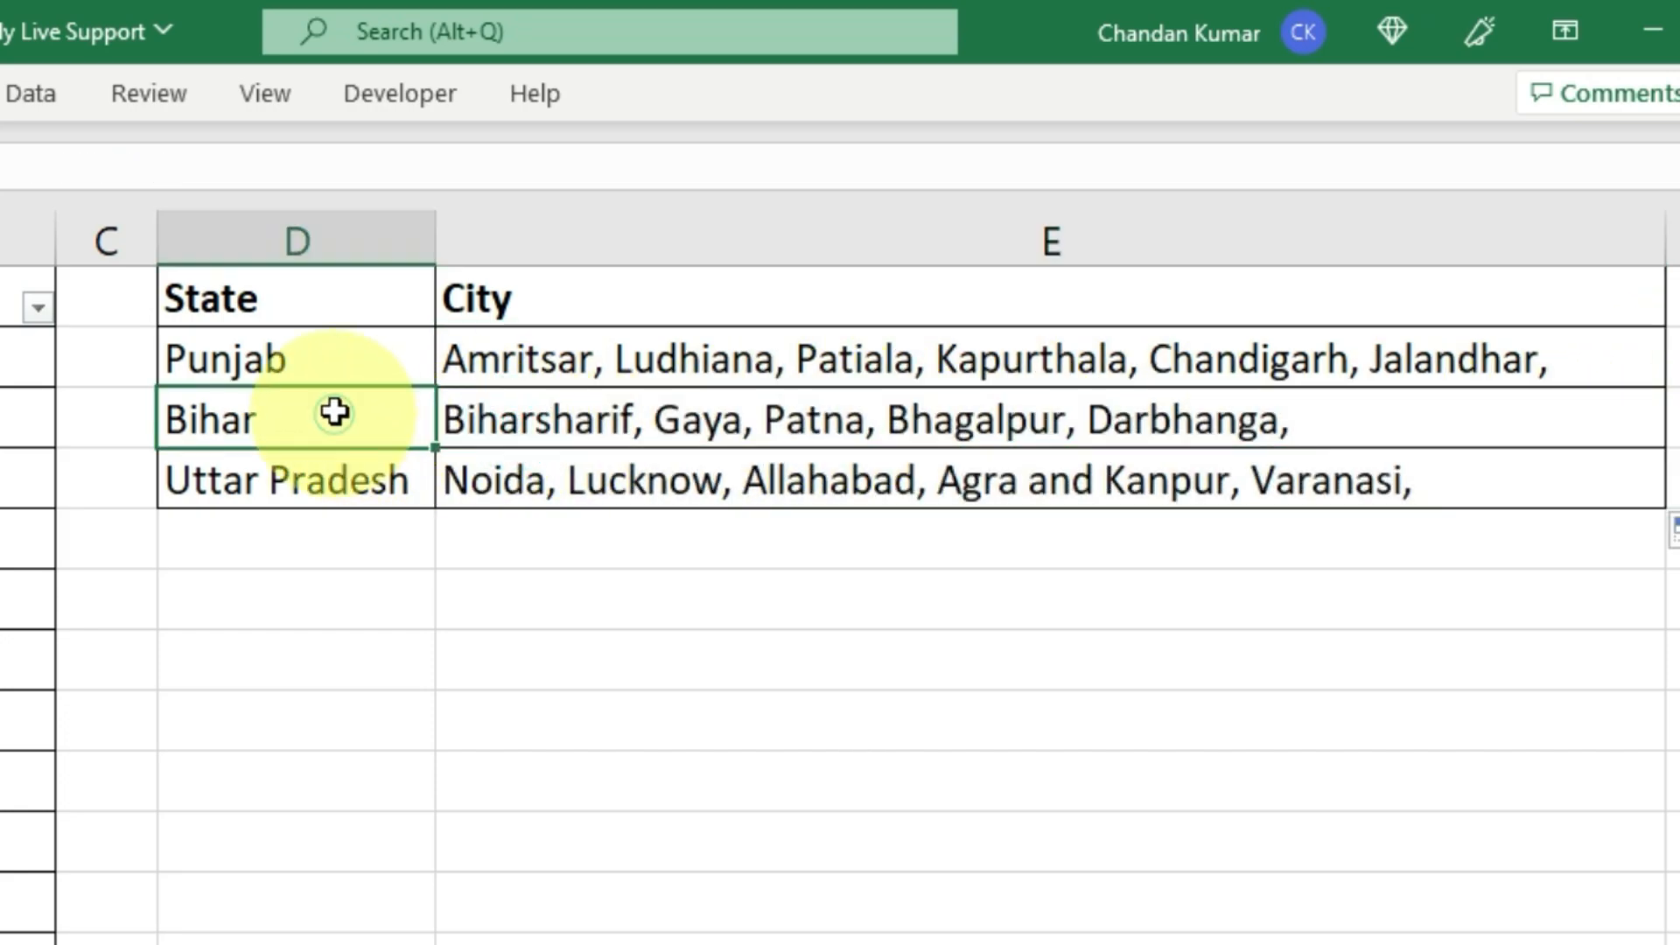
click(315, 358)
click(307, 489)
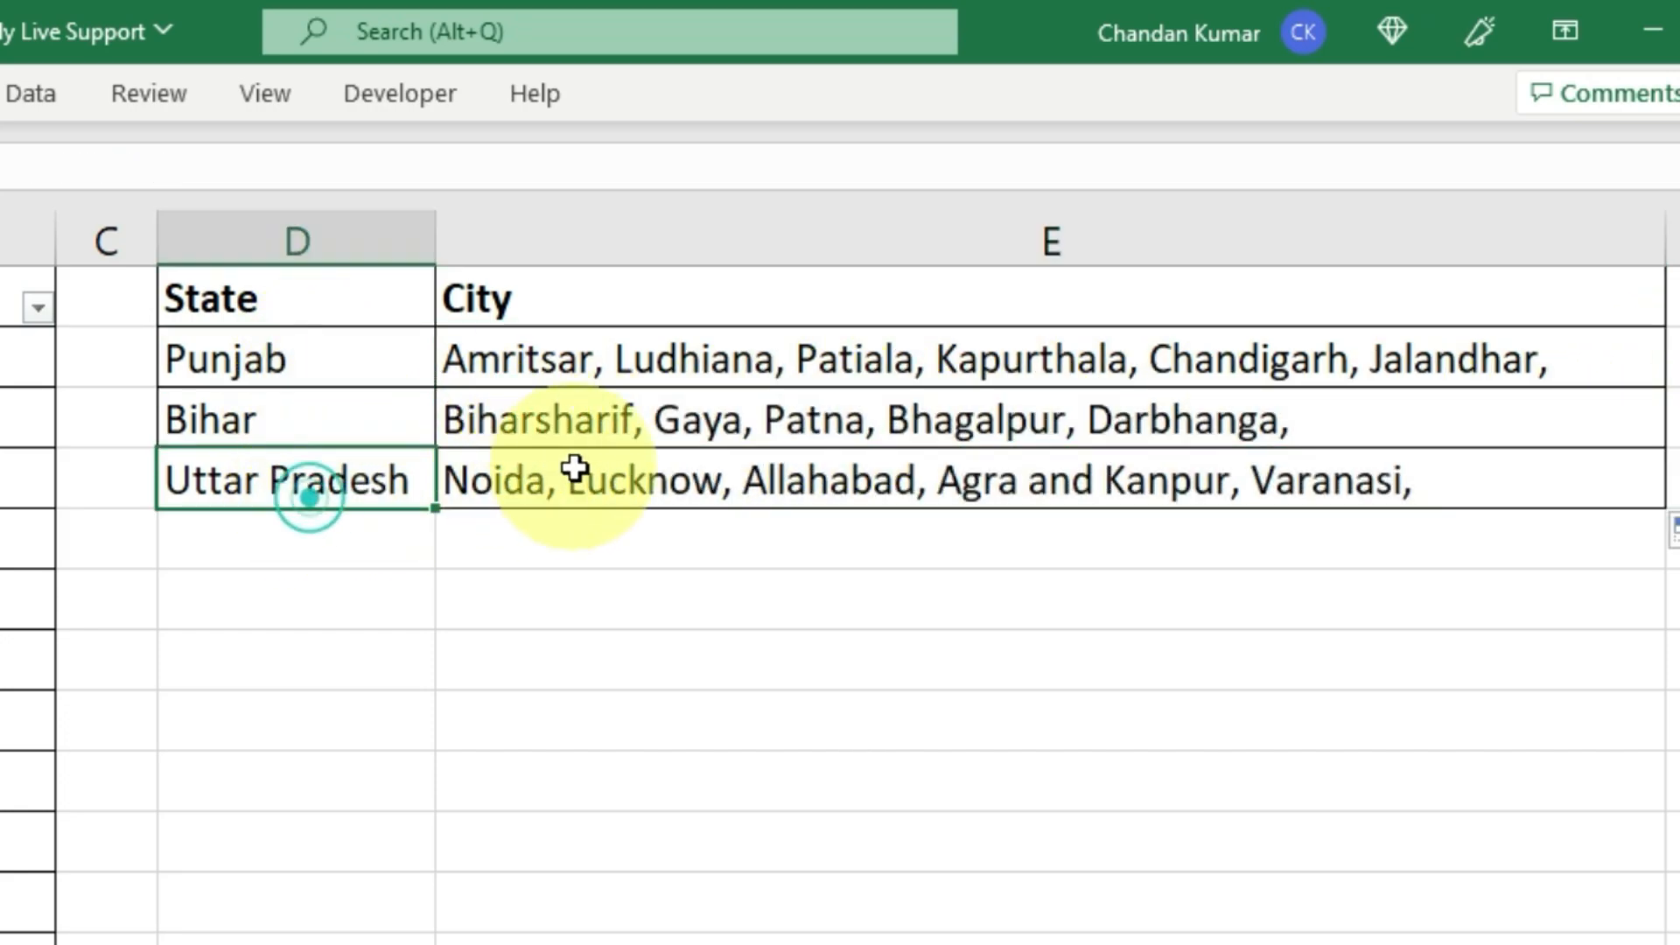
drag(591, 418, 589, 480)
click(1062, 488)
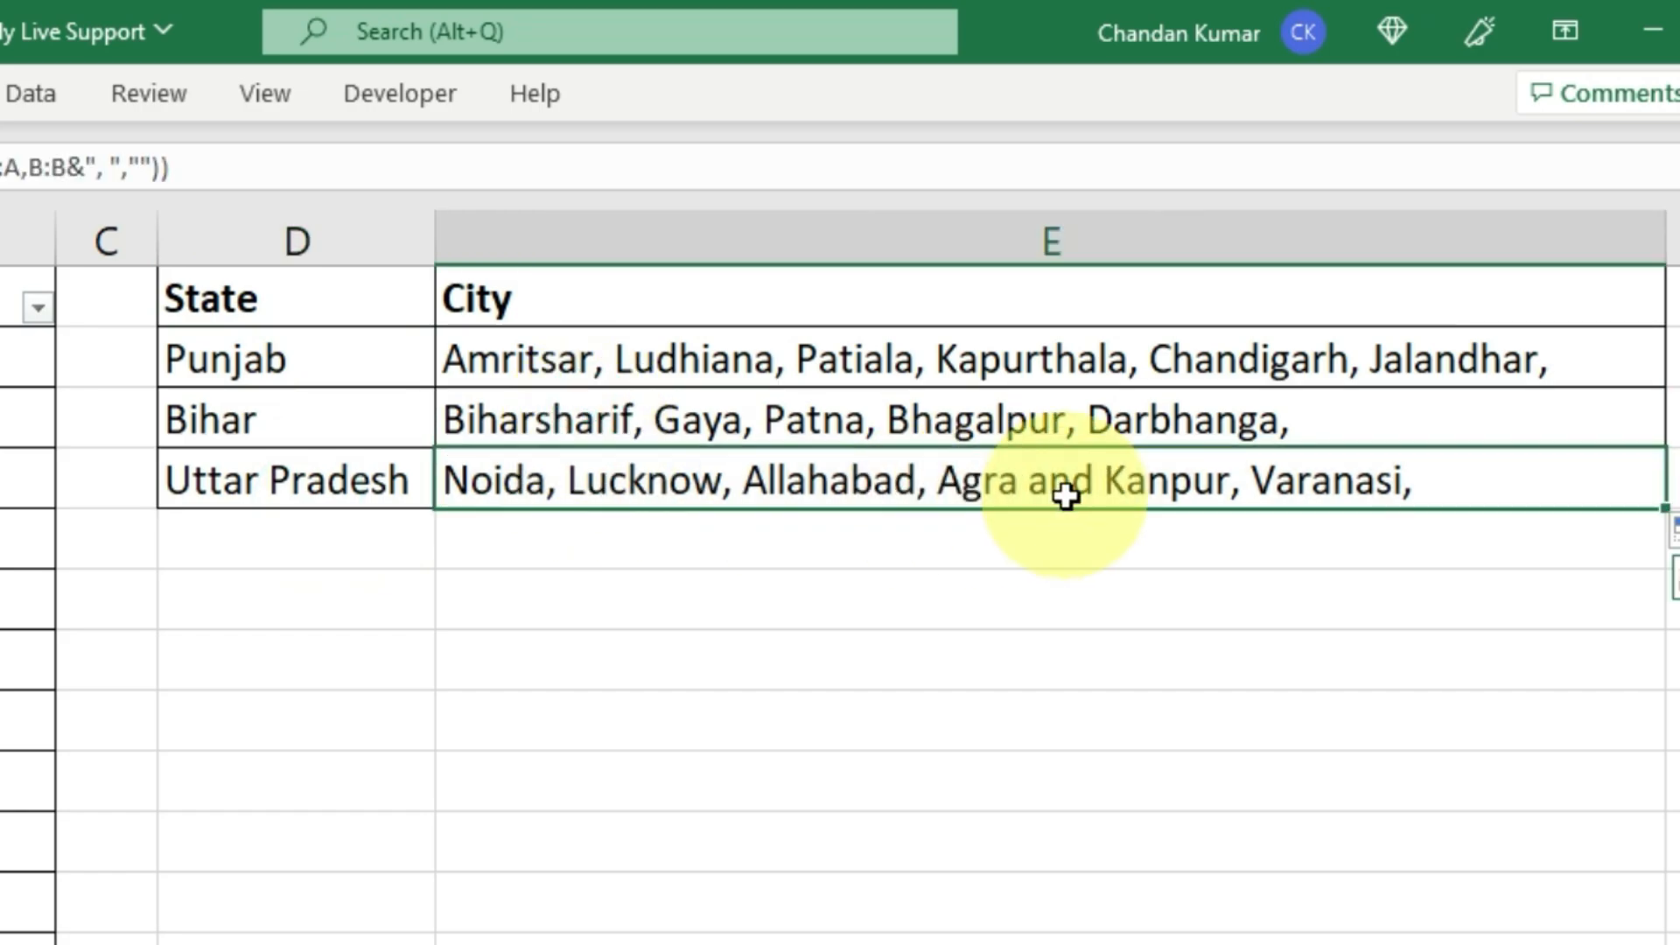
click(948, 416)
click(788, 481)
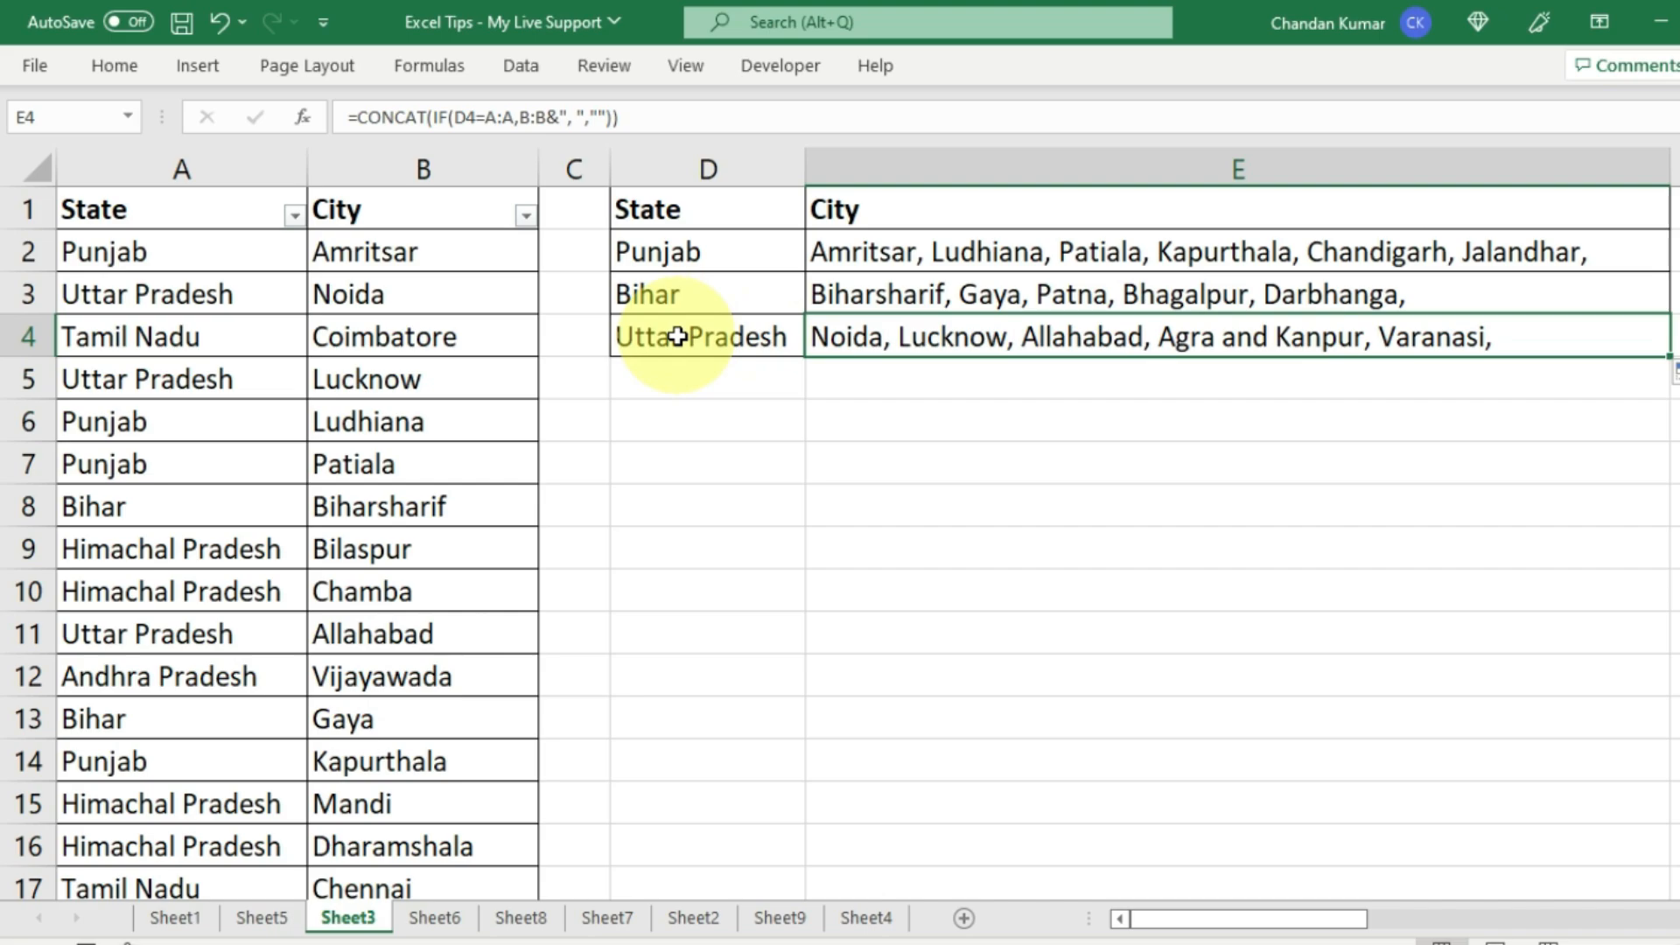
Change the state in D4 to Andhra Pradesh and auto-fit the width of column D.
click(679, 337)
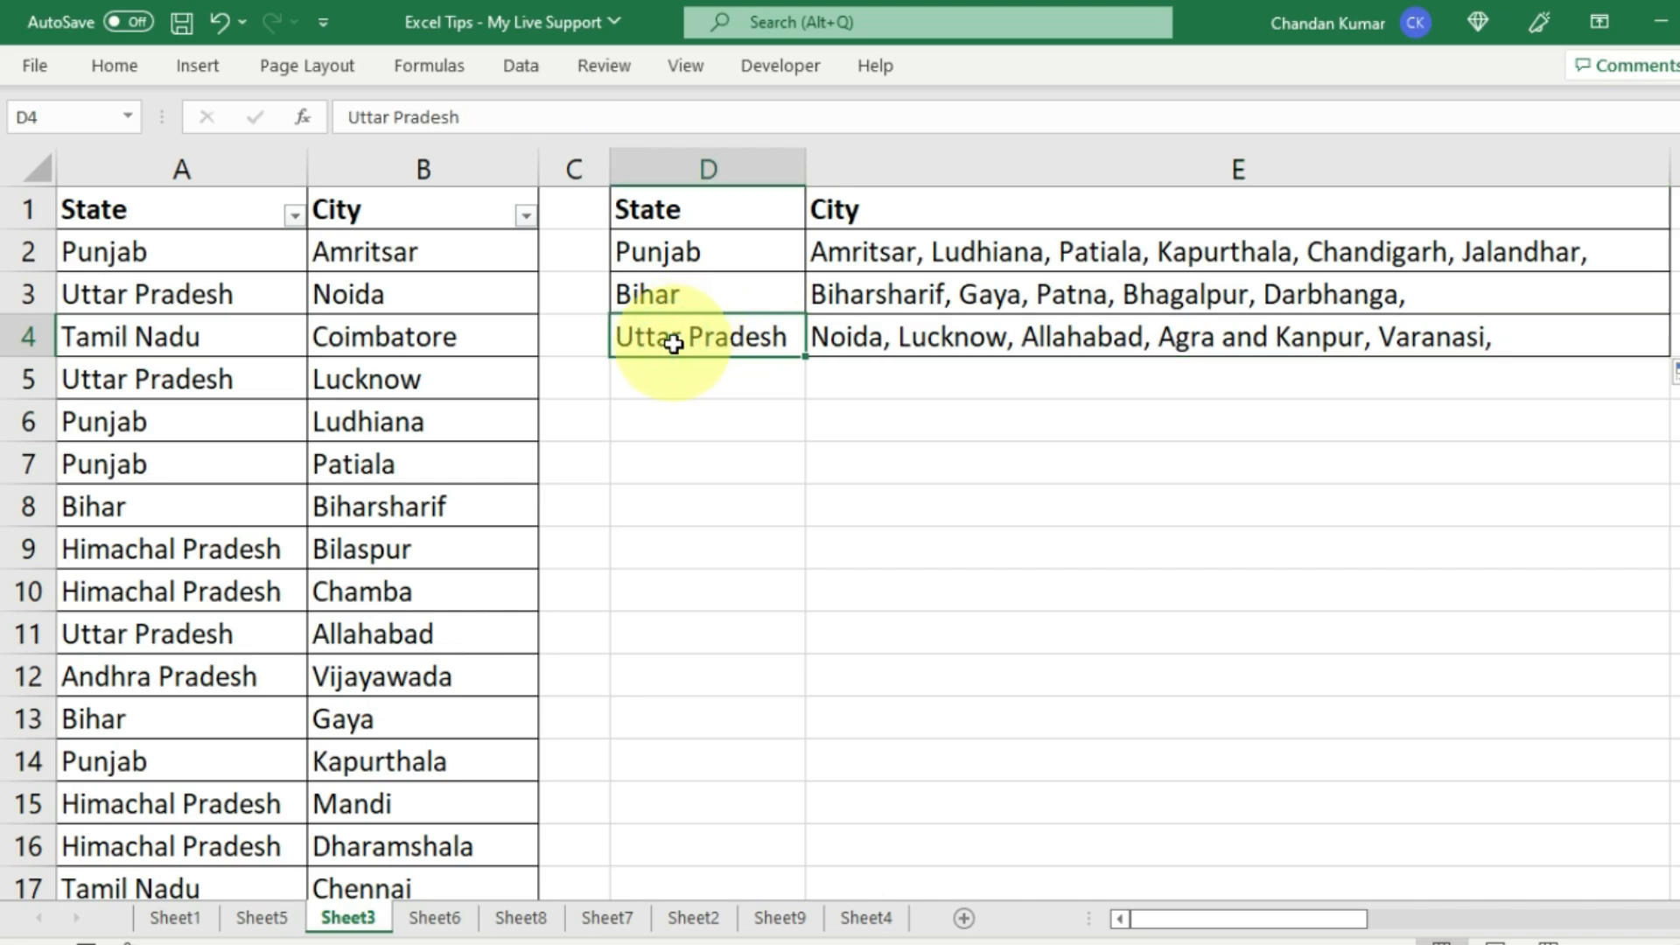
drag(681, 334, 587, 338)
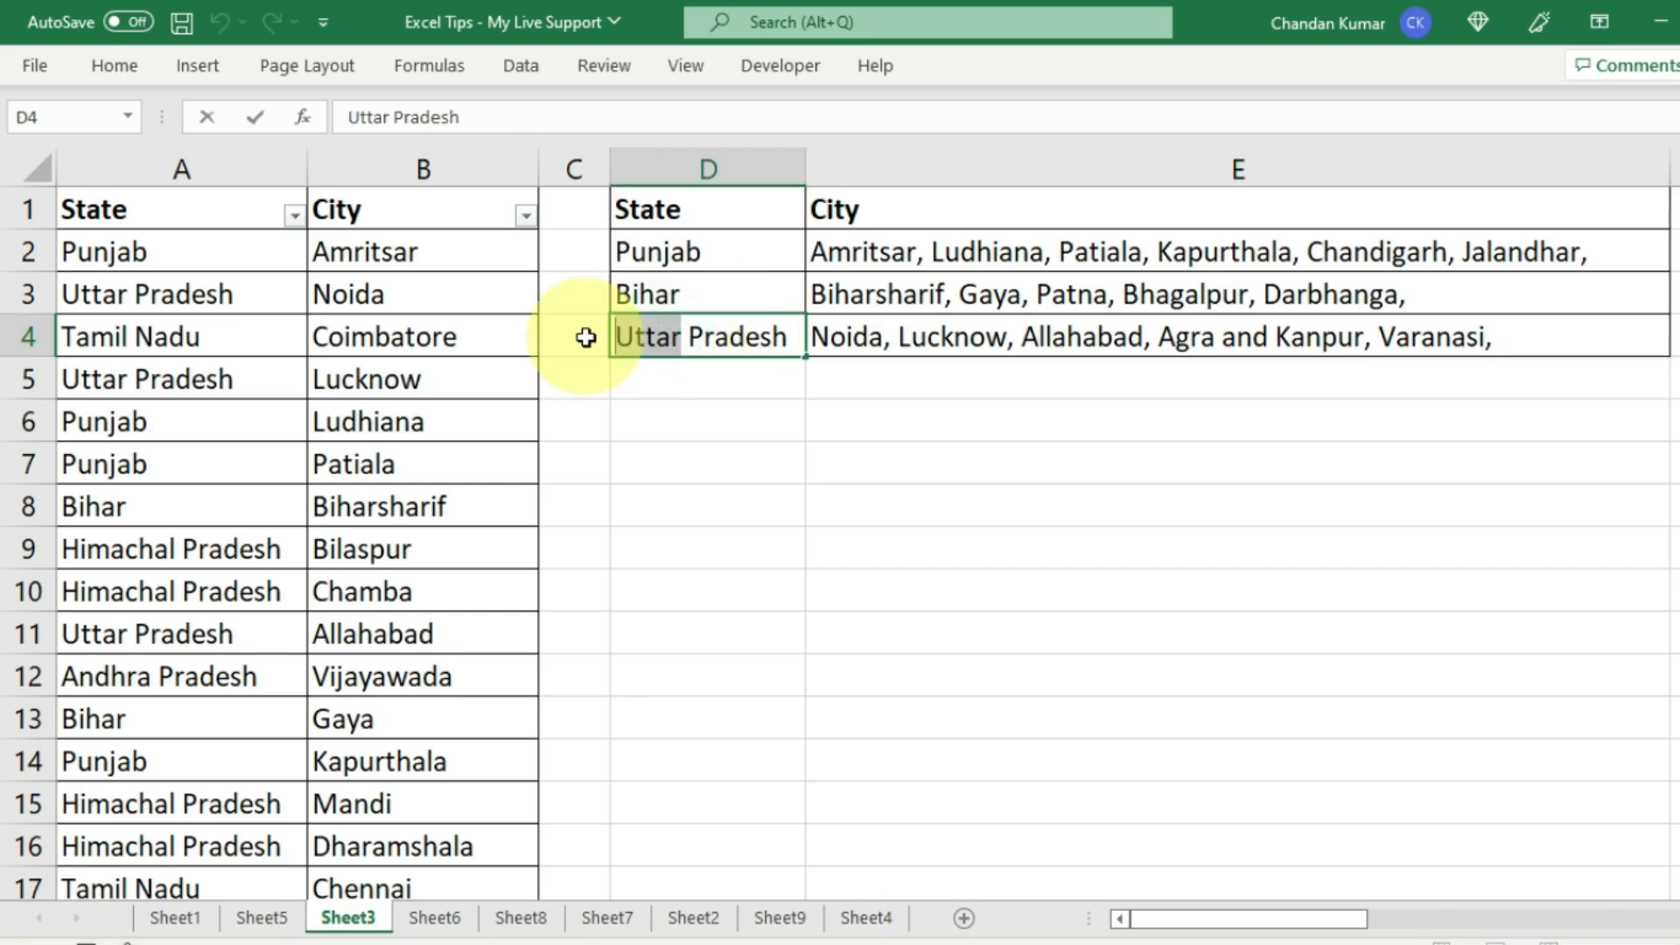
text(Andh)
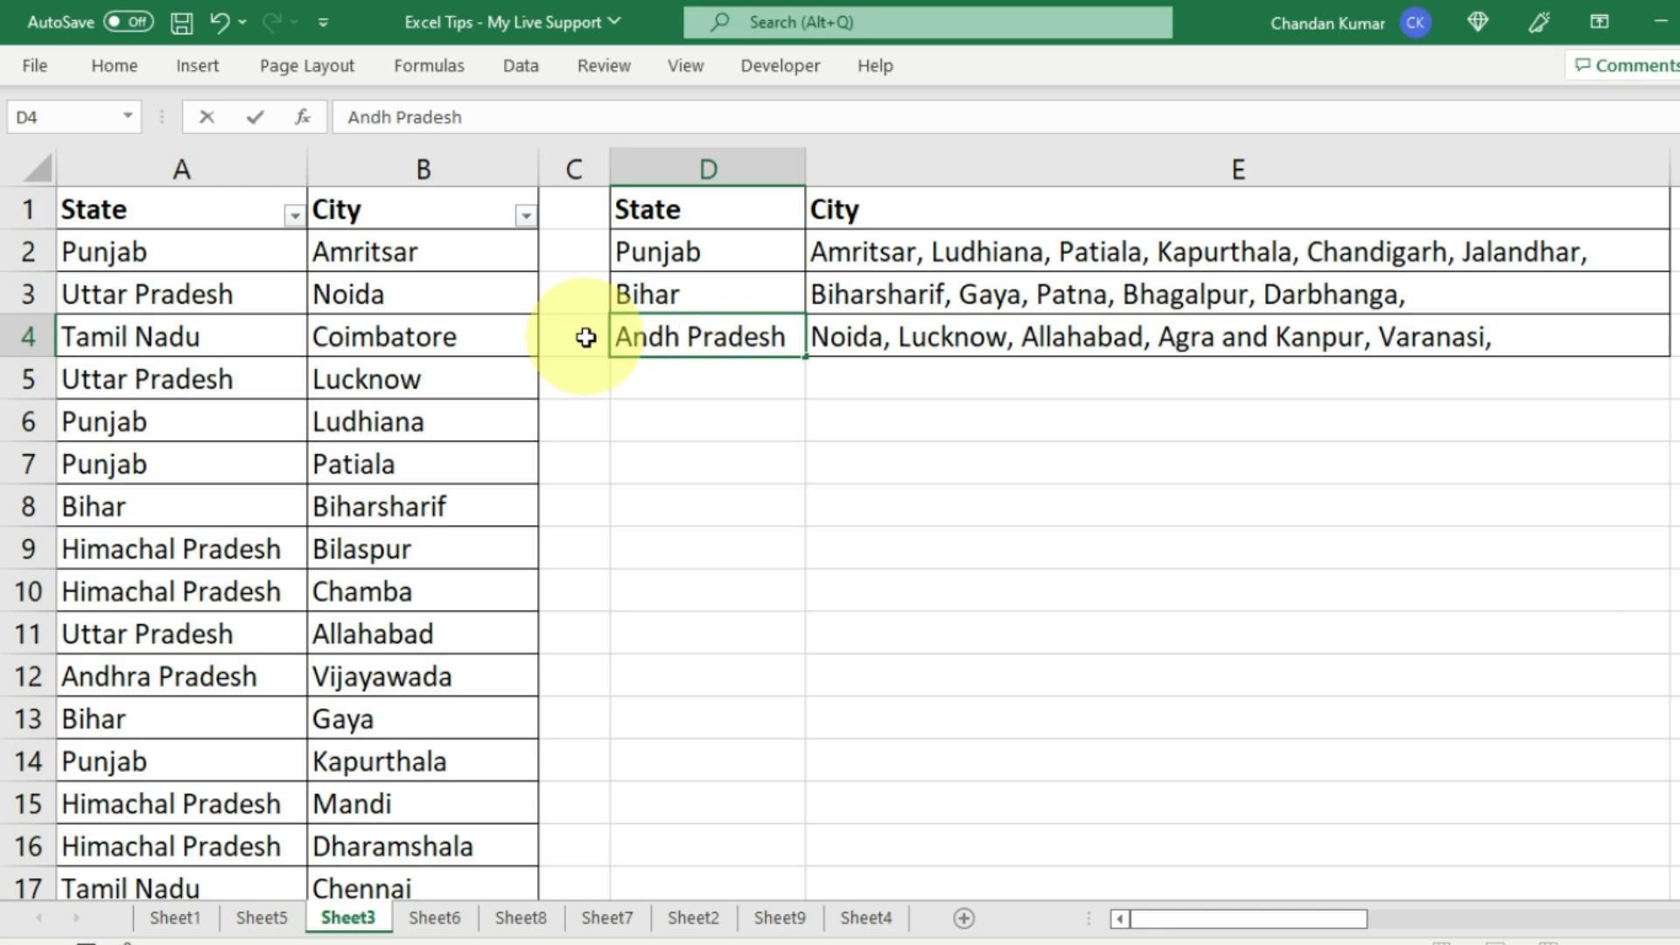
text(ra)
key(Return)
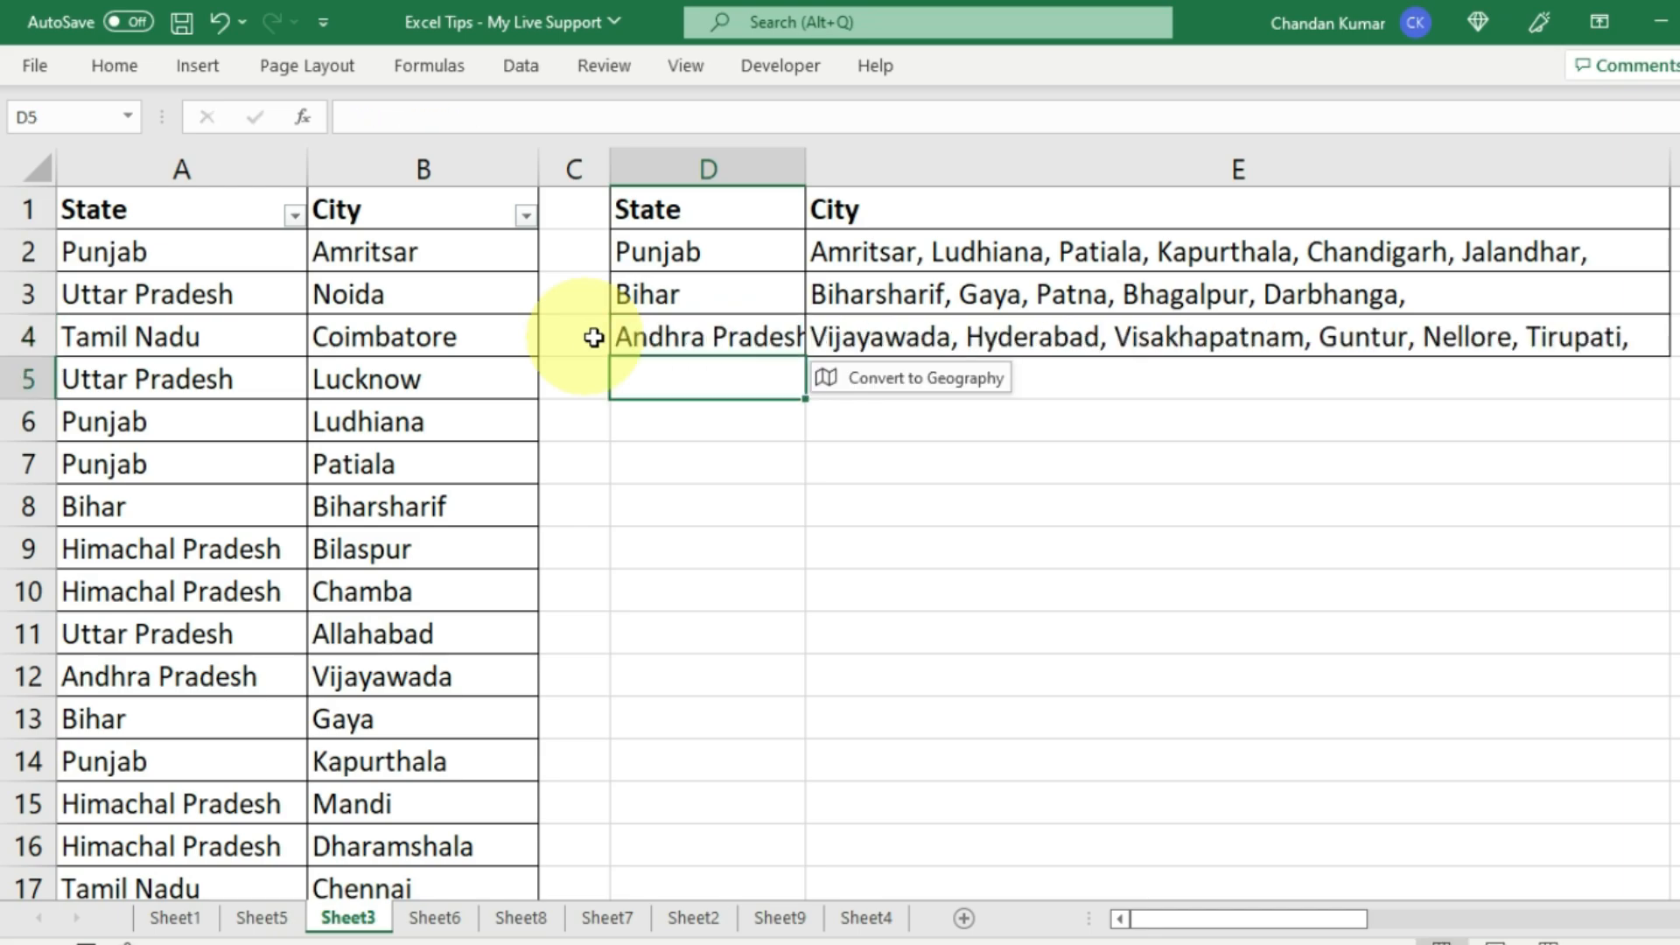
click(724, 336)
double_click(805, 169)
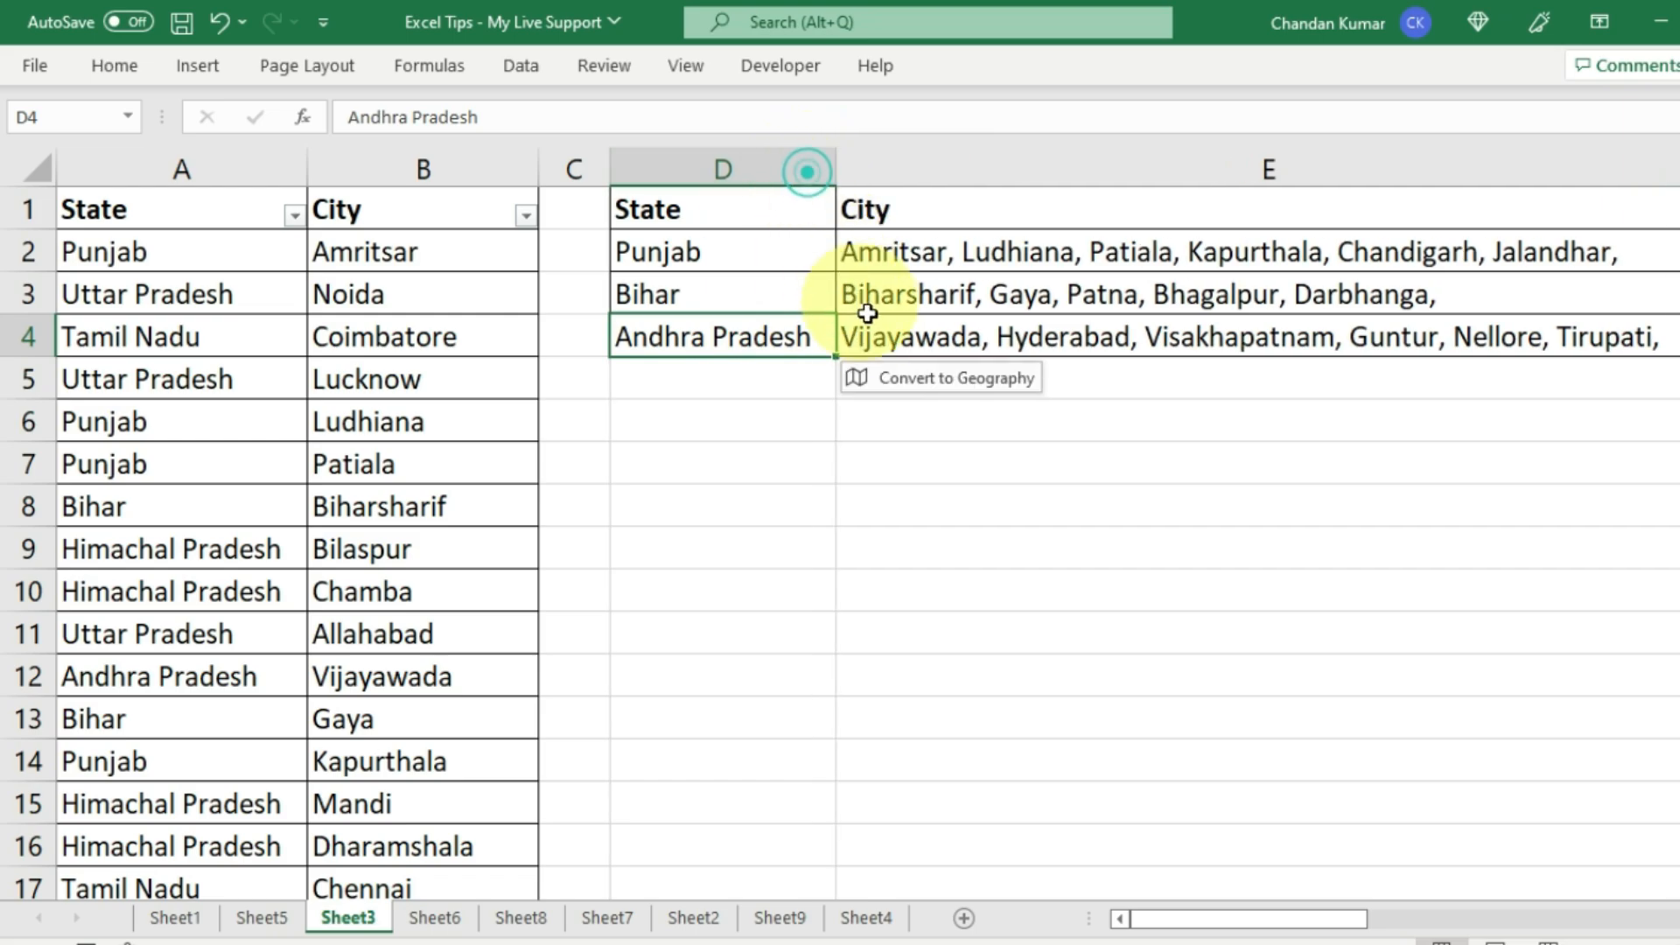
Examine the joined city lists in E2:E4 against the State and City source columns.
click(876, 339)
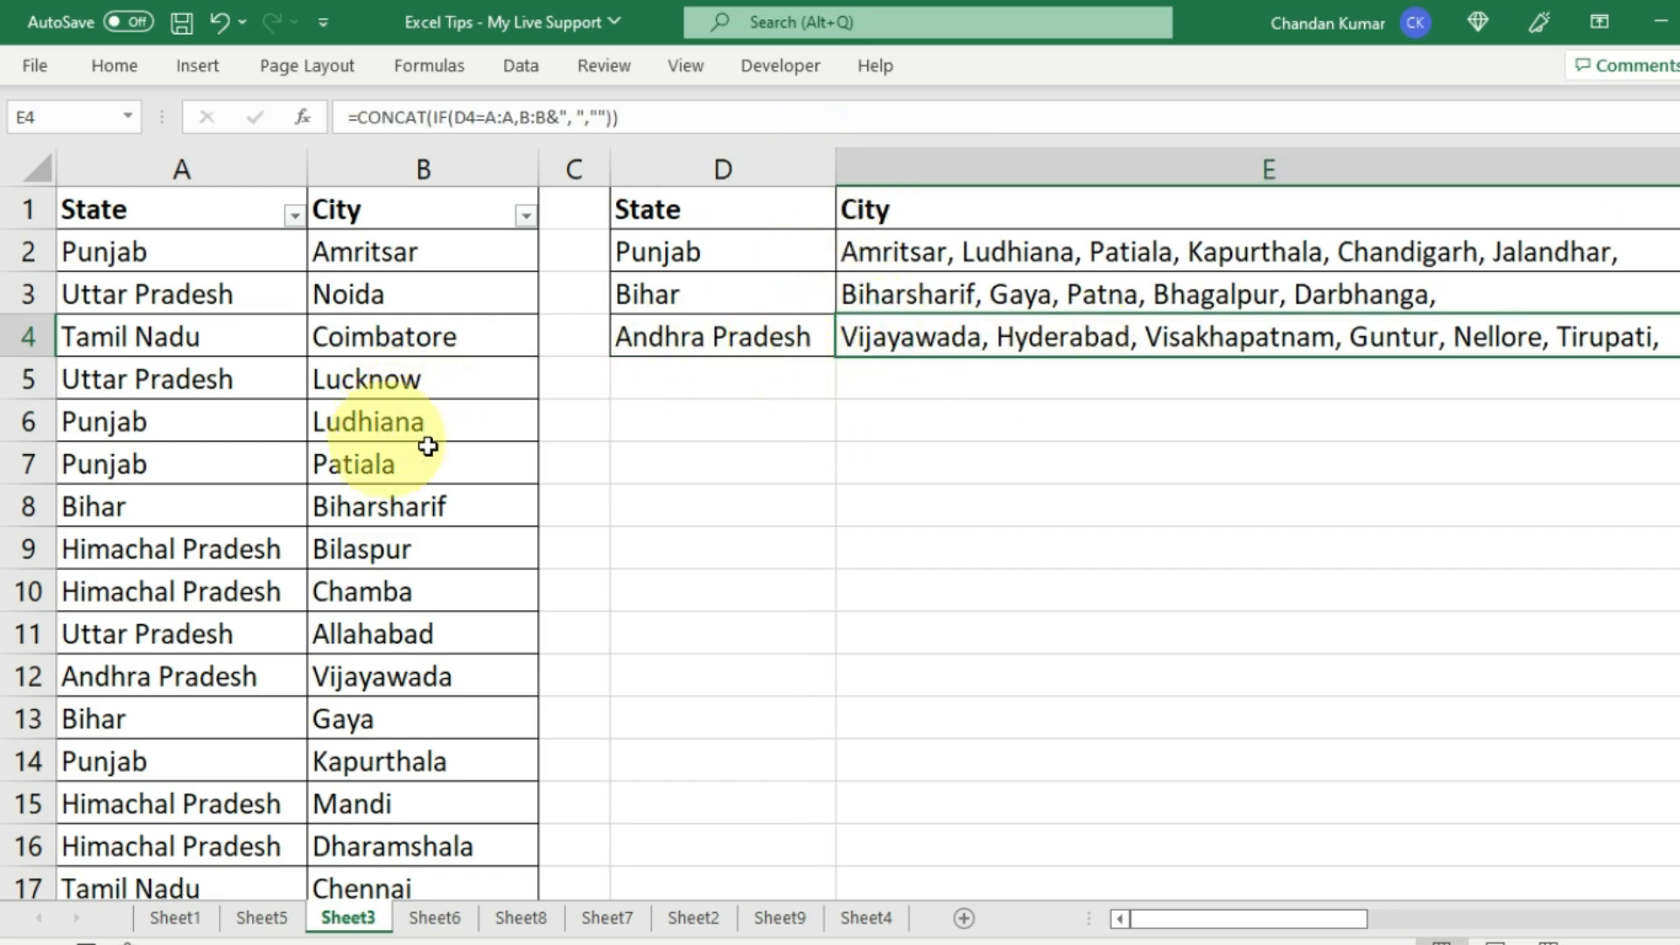
drag(851, 247, 858, 336)
click(251, 308)
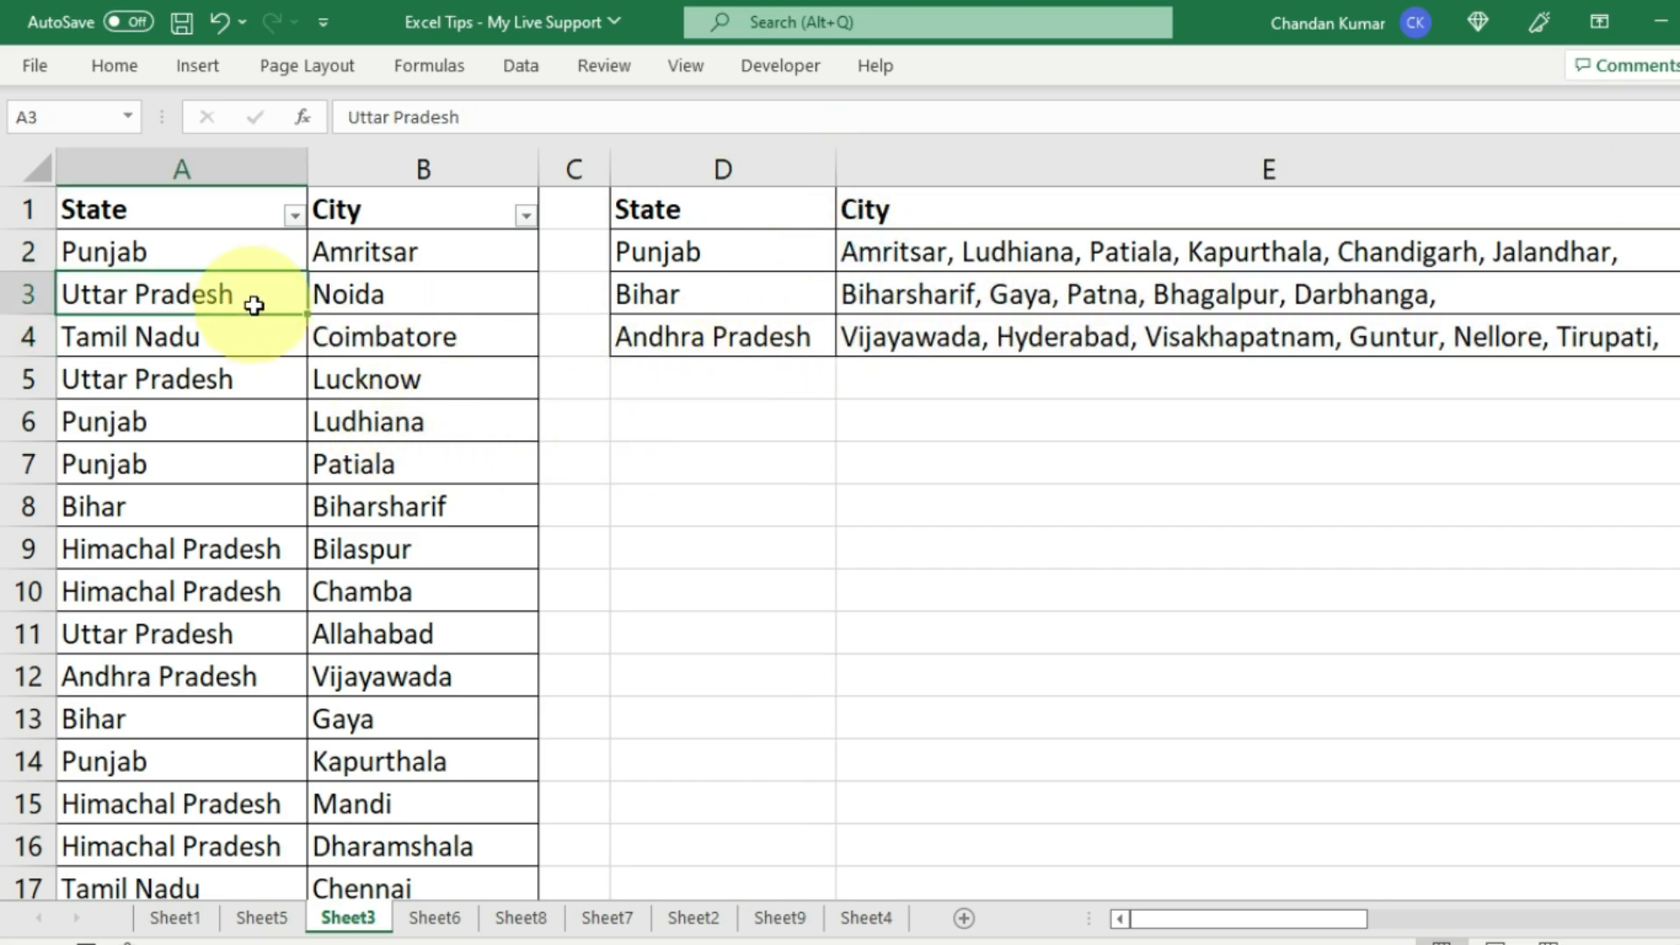
scroll(274, 453, down, 5)
scroll(276, 453, down, 3)
scroll(274, 446, up, 6)
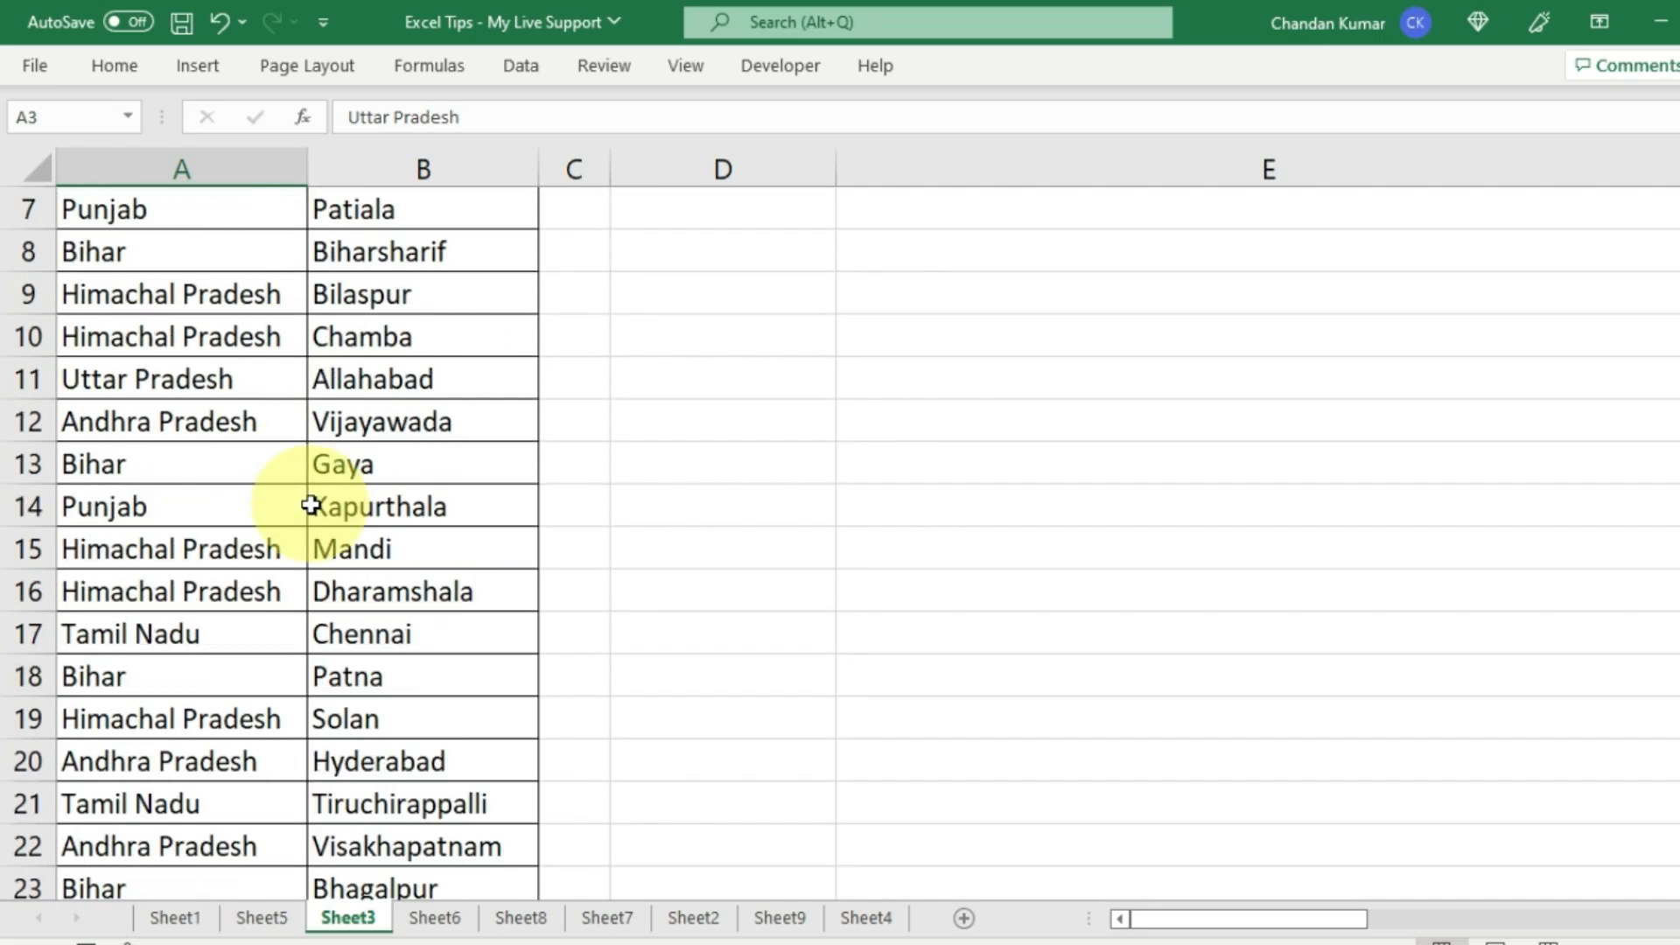
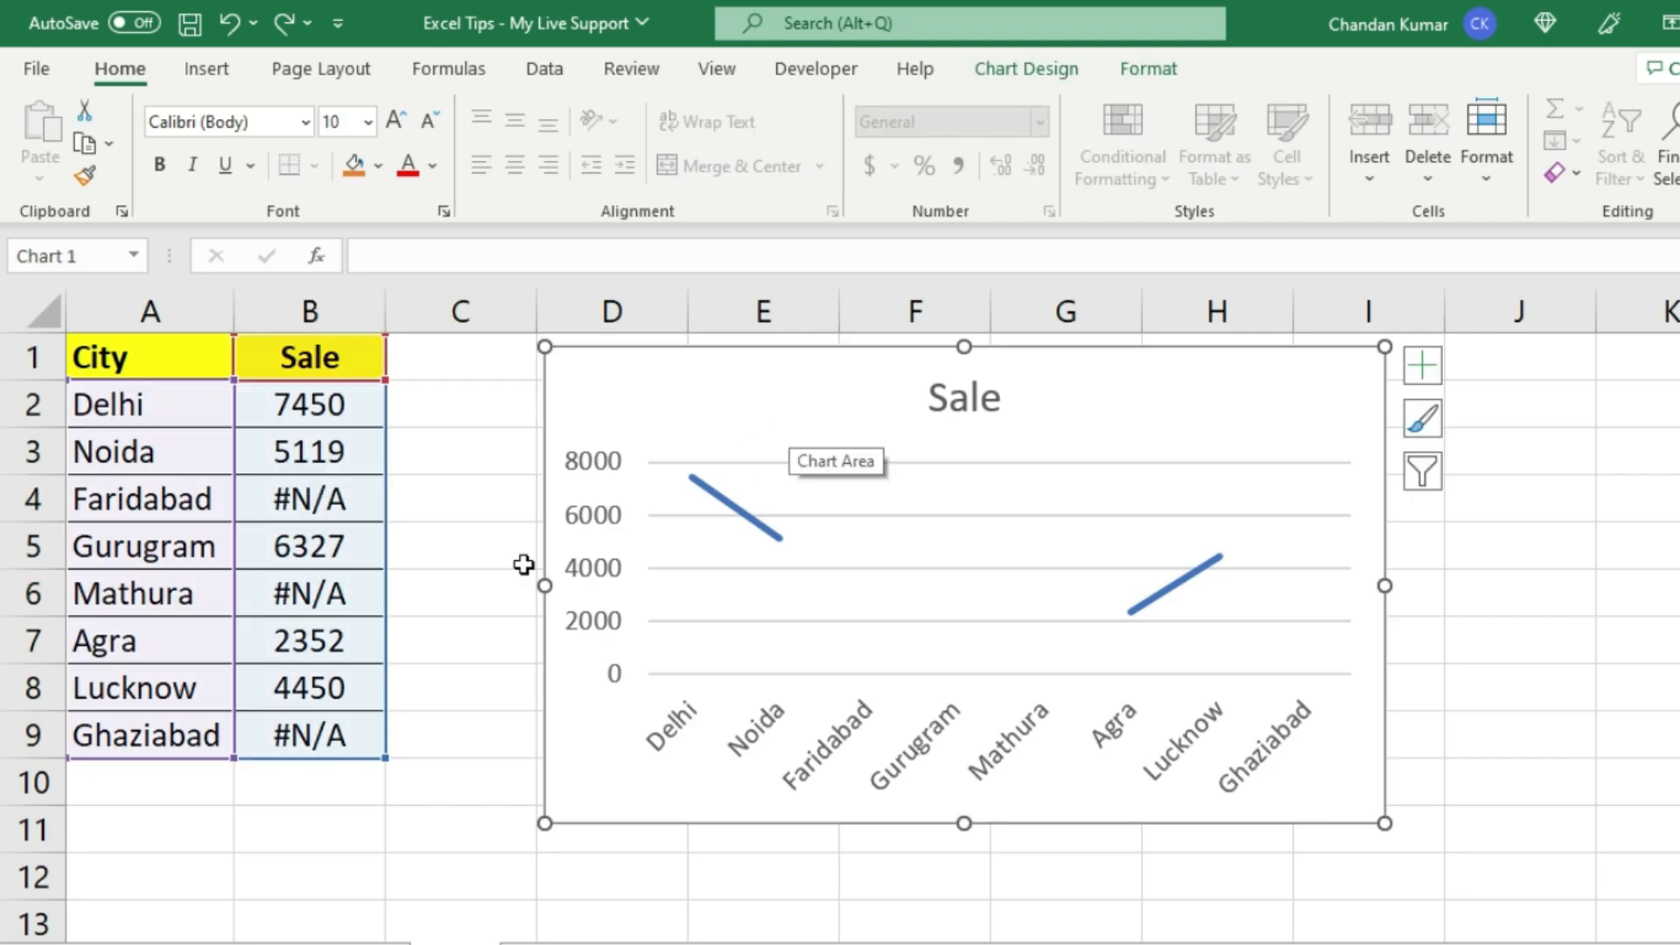
Replace the #N/A Sale values for Faridabad, Mathura and Ghaziabad in B4, B6 and B9 with 0.
click(284, 503)
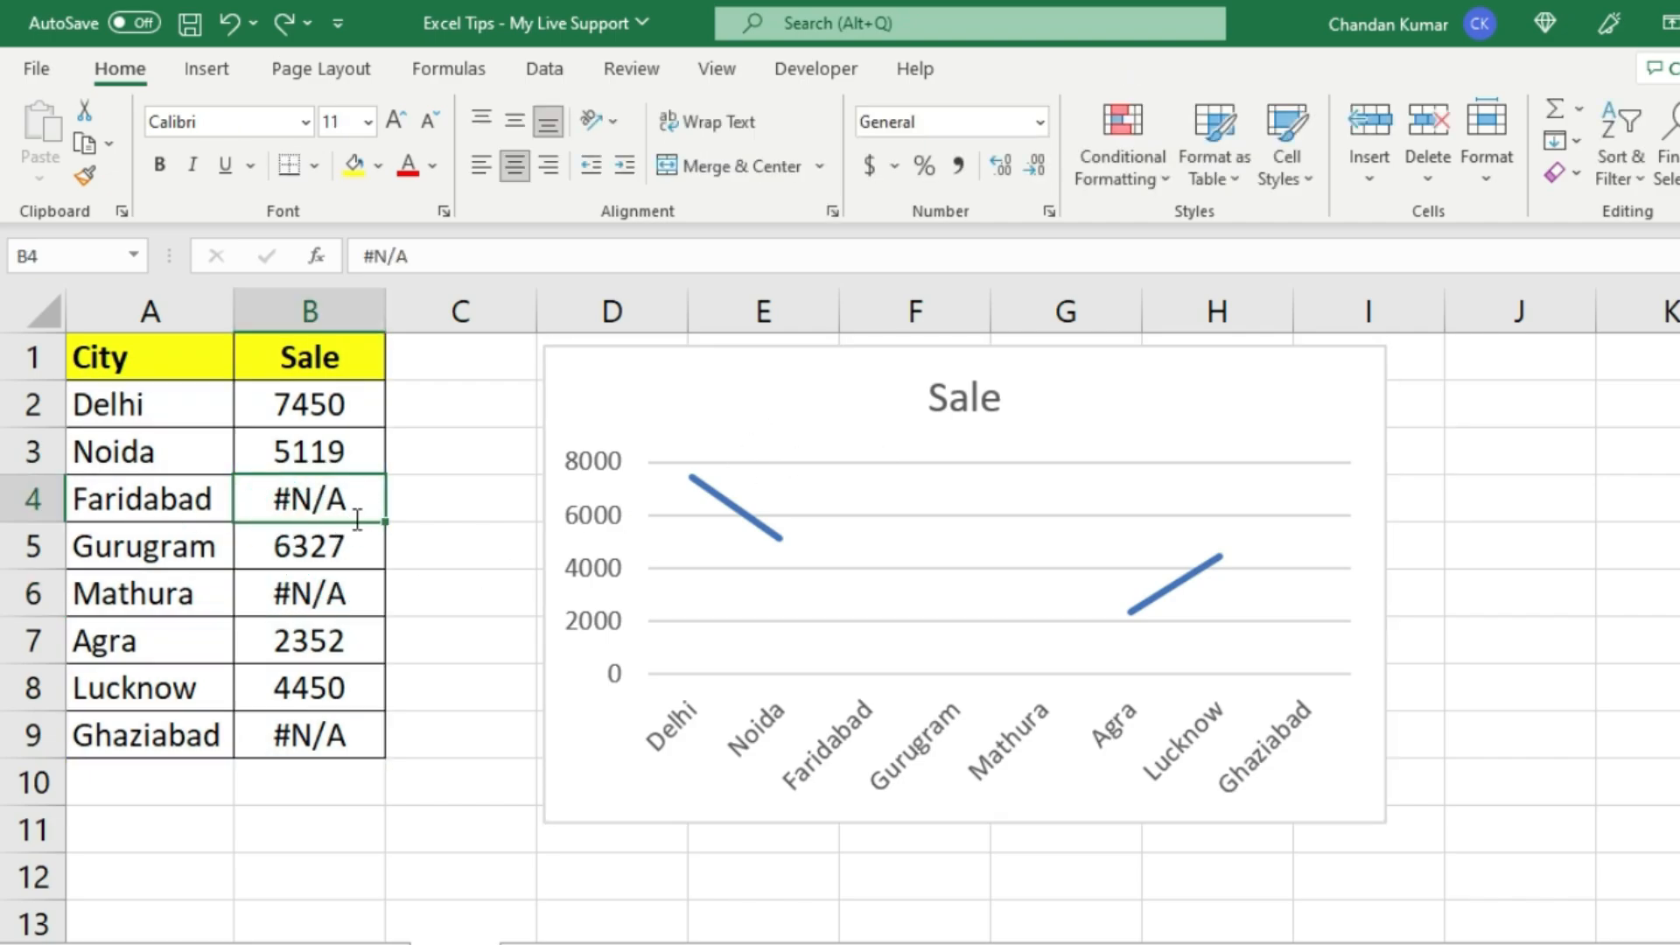
text(0)
key(Return)
click(322, 595)
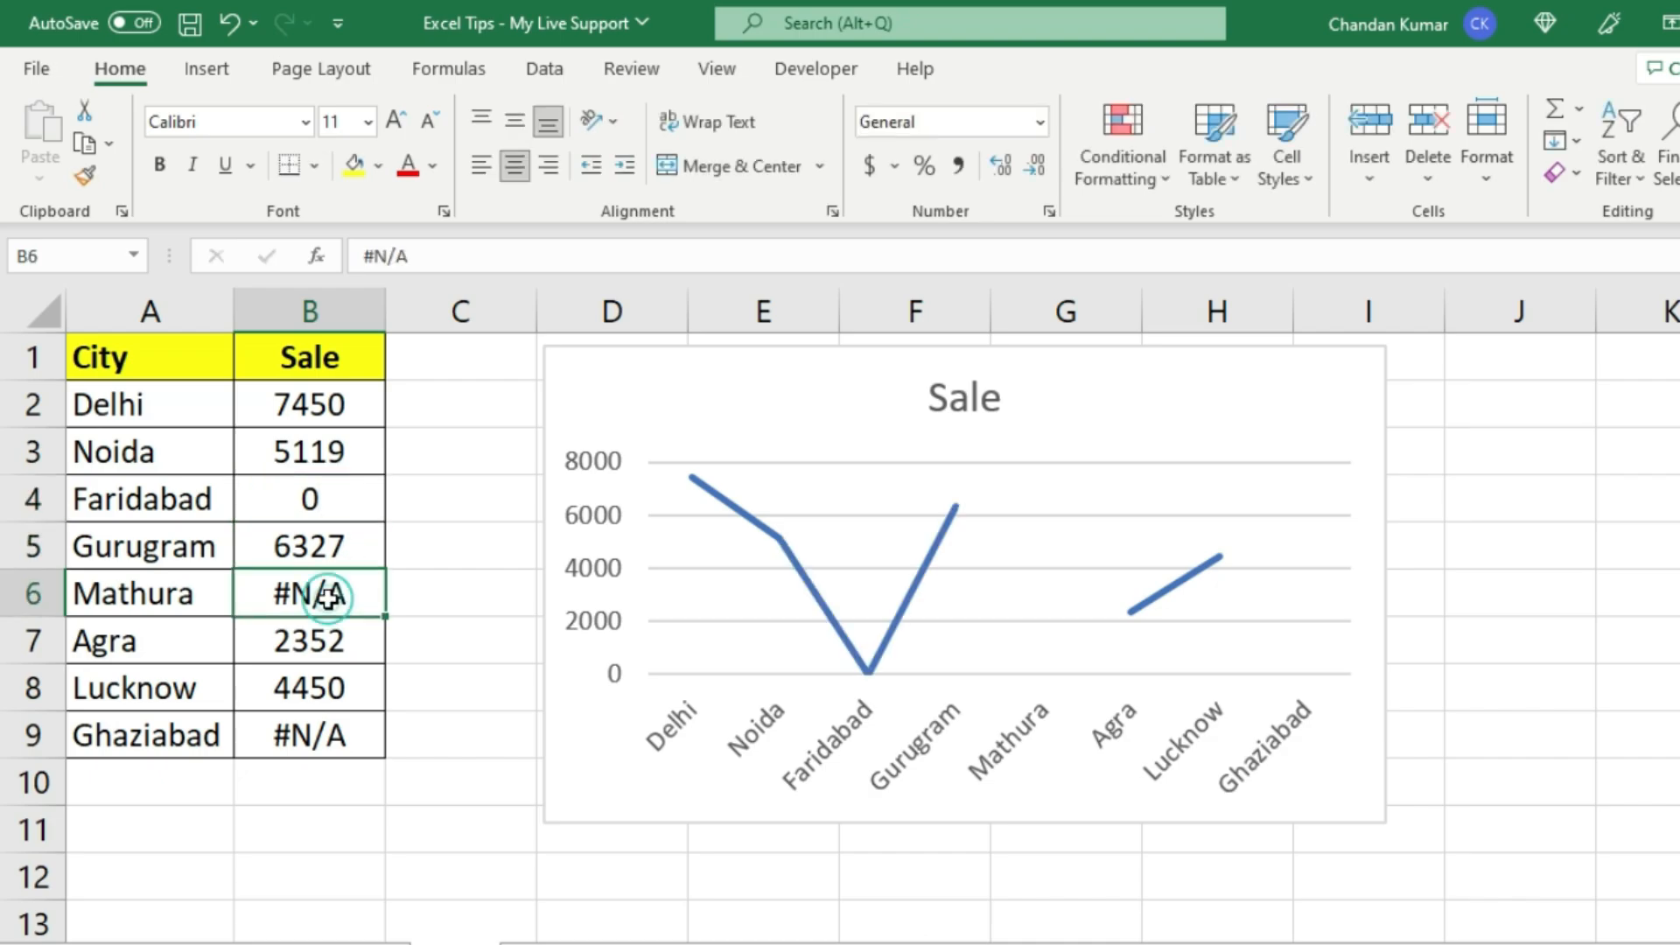
text(0)
key(Return)
click(322, 733)
text(0)
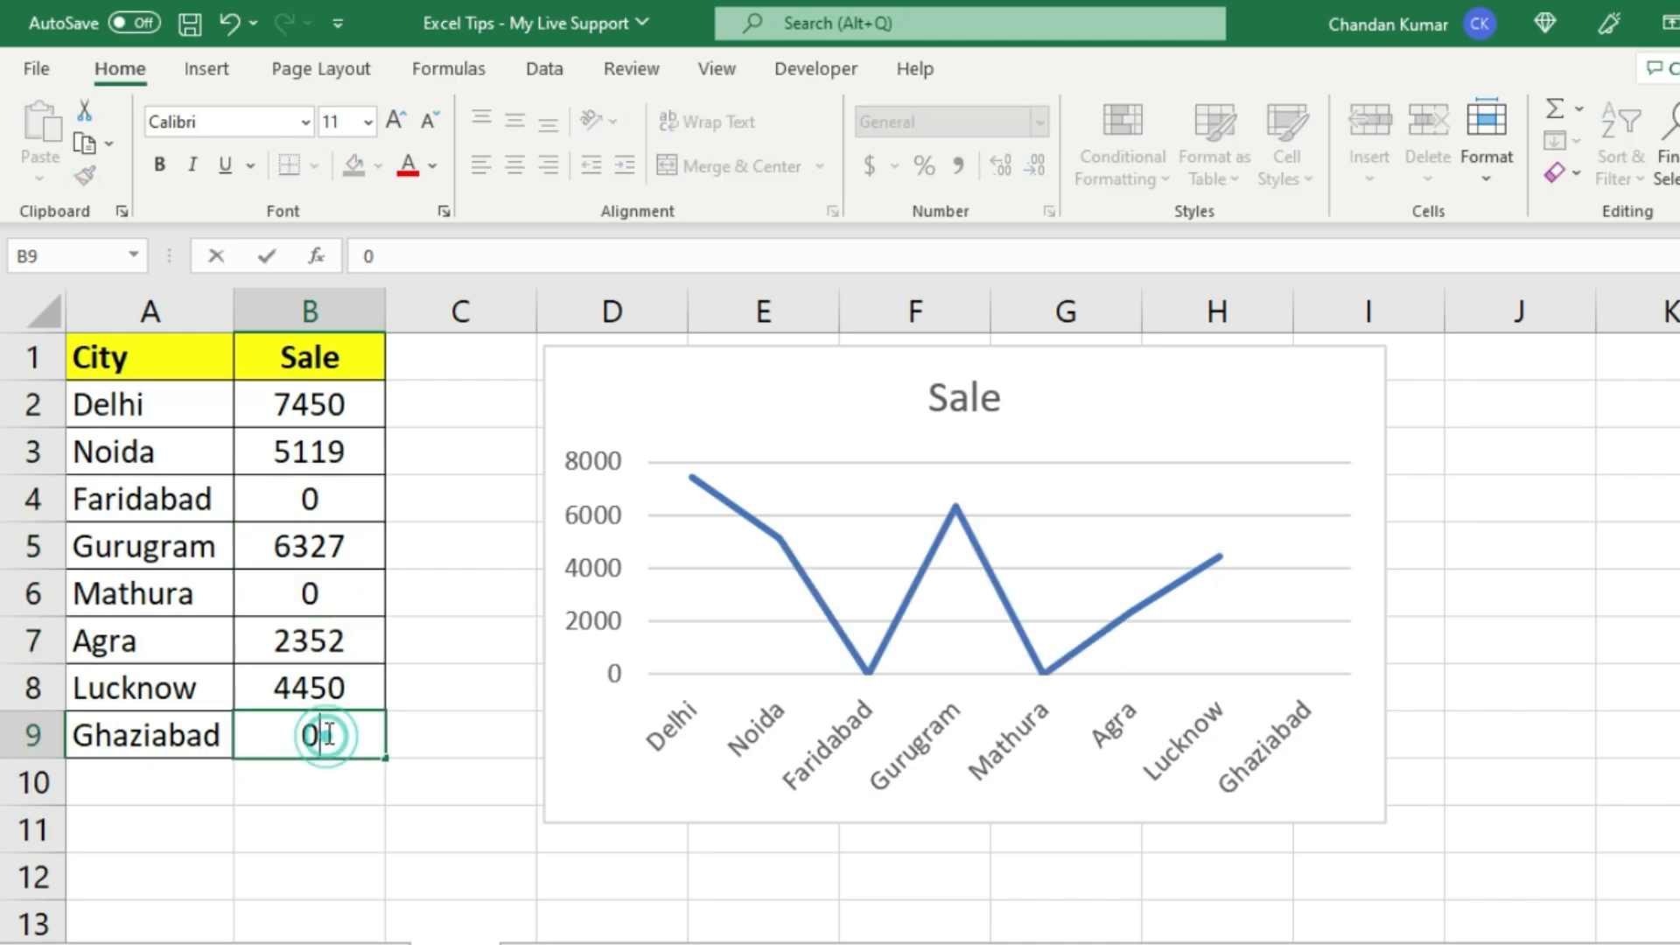
key(Return)
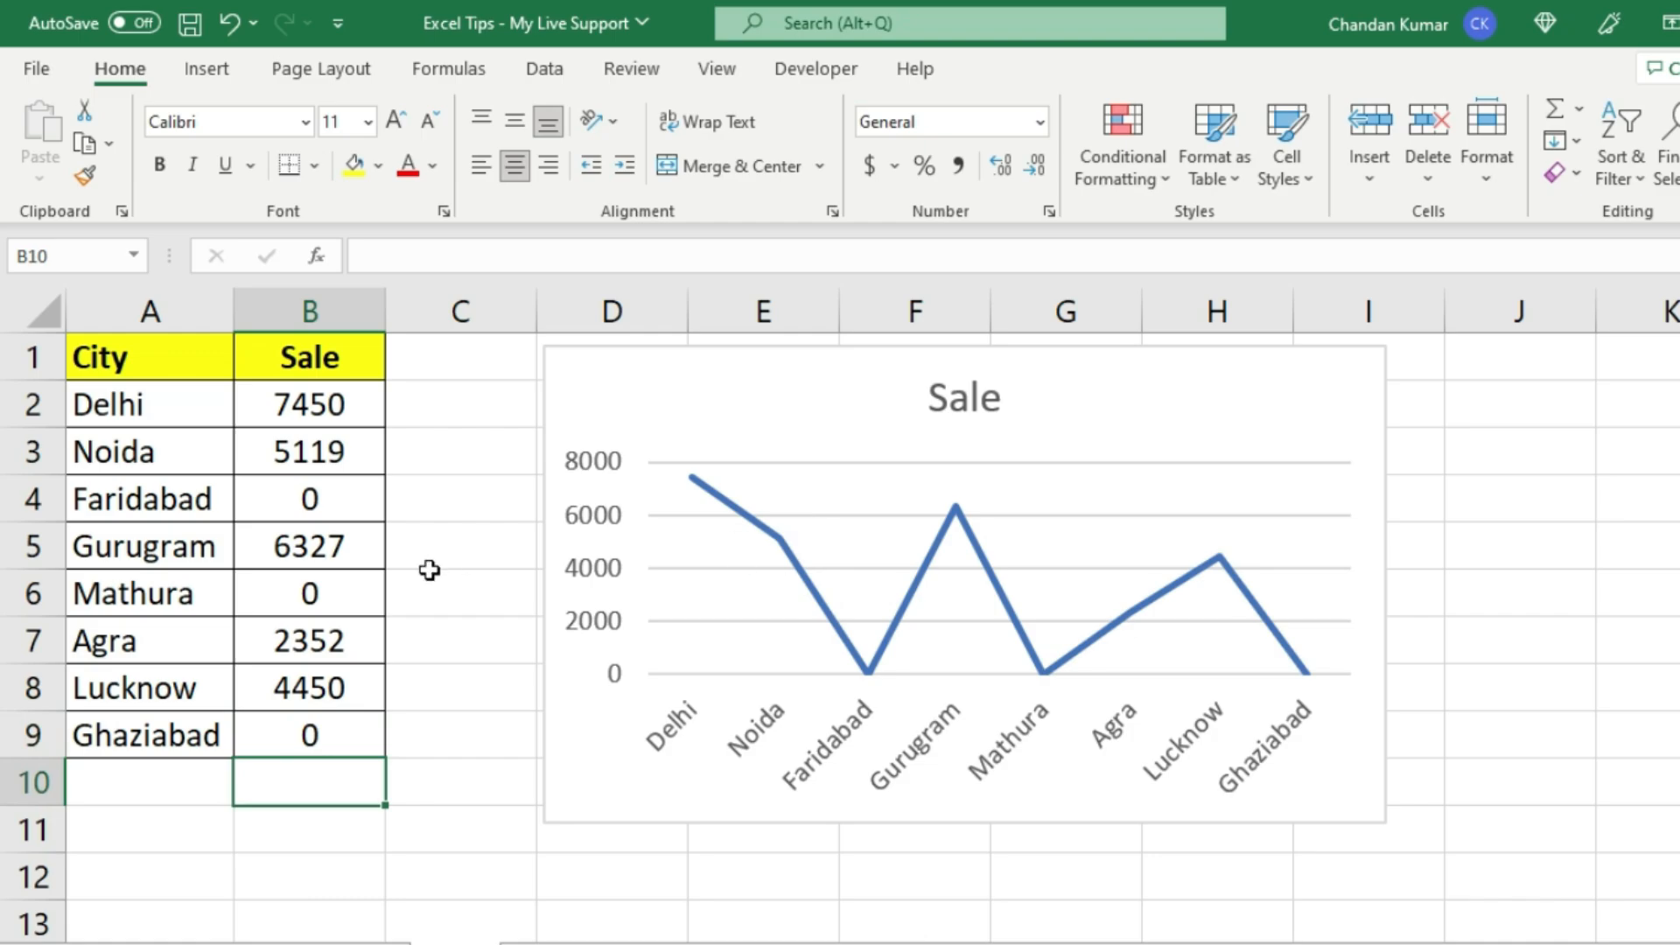
Undo the three zero entries in the Sale column and select the Sale line chart.
key(ctrl+z)
key(ctrl+z)
key(ctrl+z)
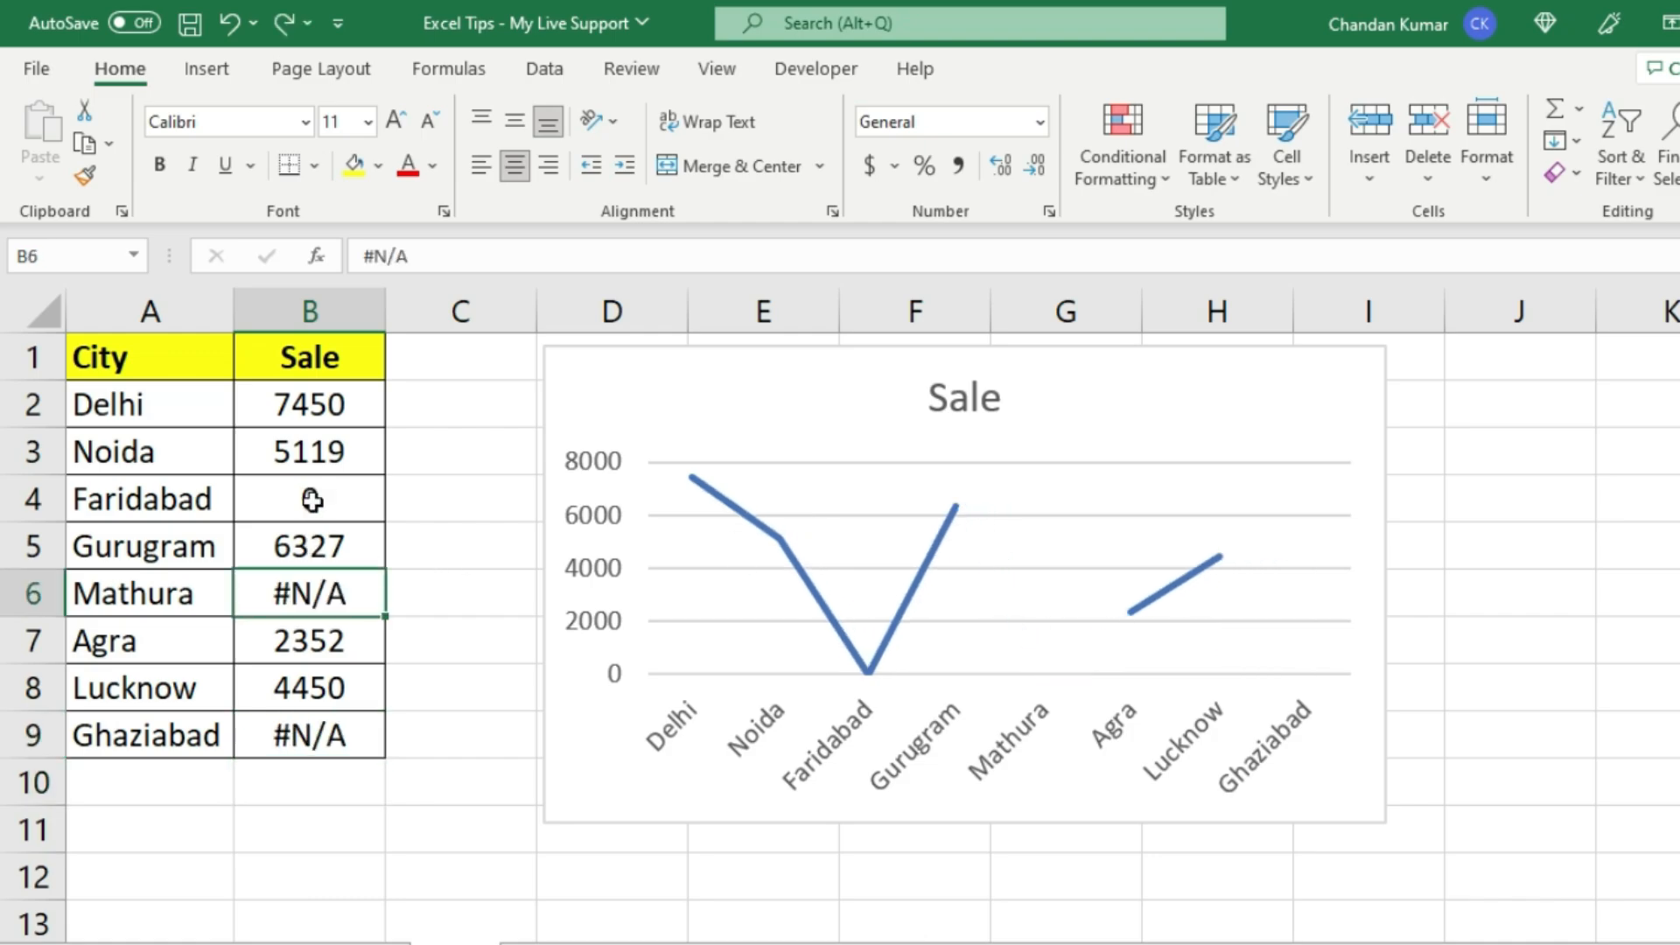
click(296, 462)
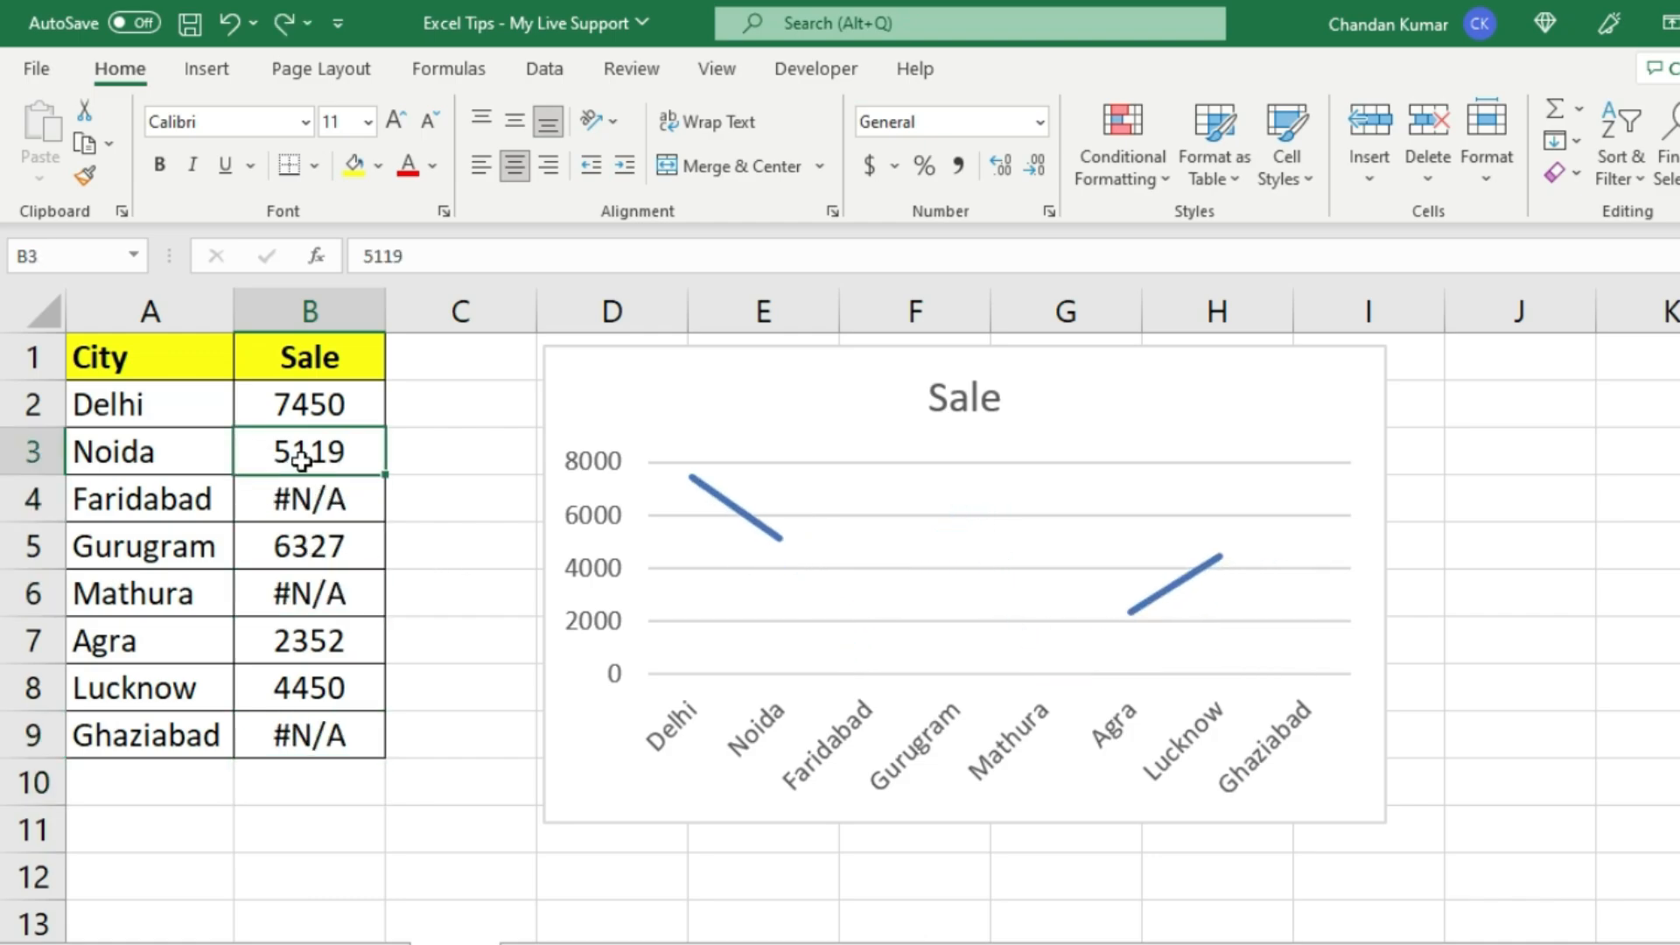
click(730, 403)
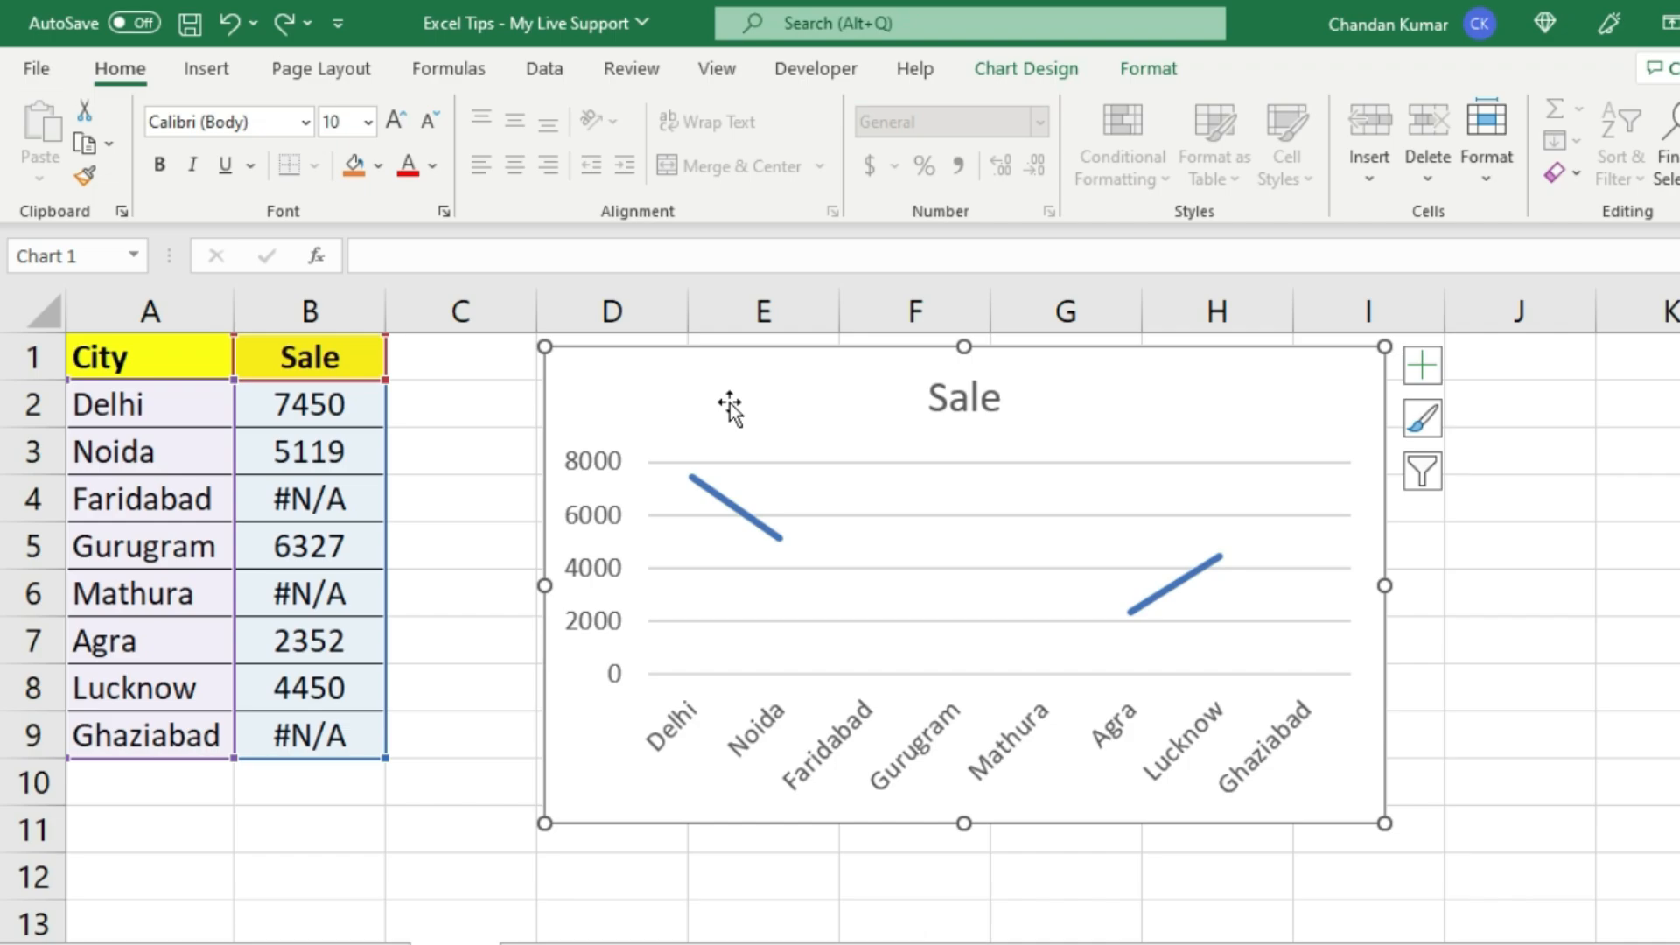
Delete the existing Sale line chart beside the City and Sale table.
click(740, 399)
key(Delete)
click(320, 538)
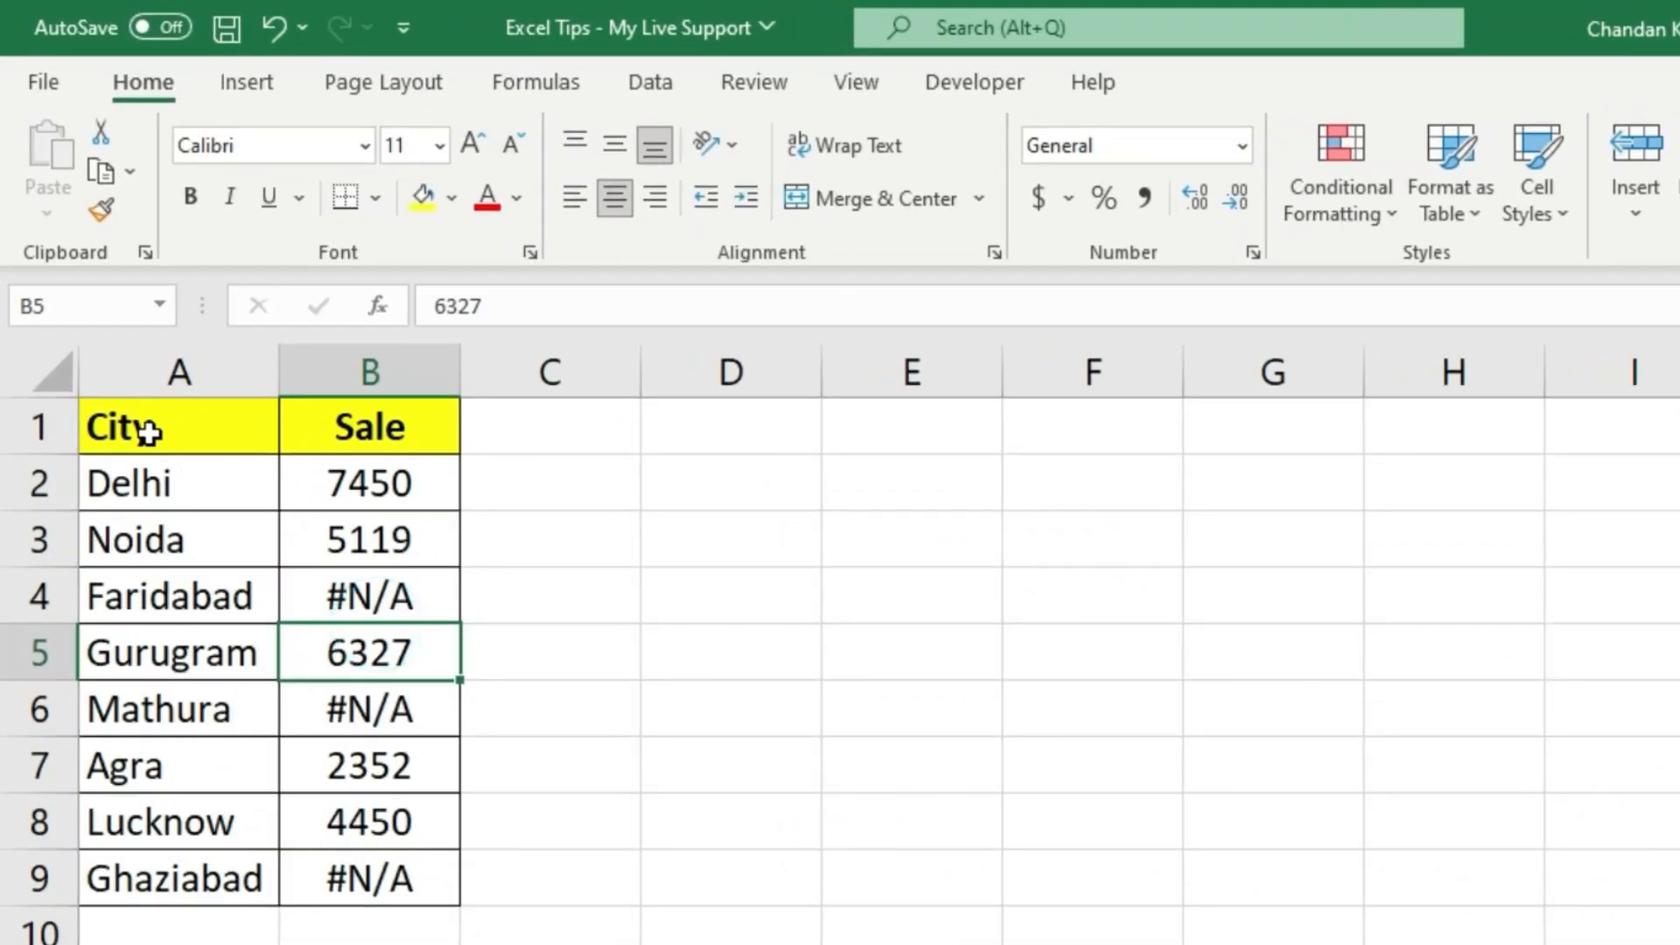
Insert a basic 2-D line chart from A1:B9, then shrink and position it beside the table.
drag(122, 359, 330, 680)
drag(395, 812, 386, 874)
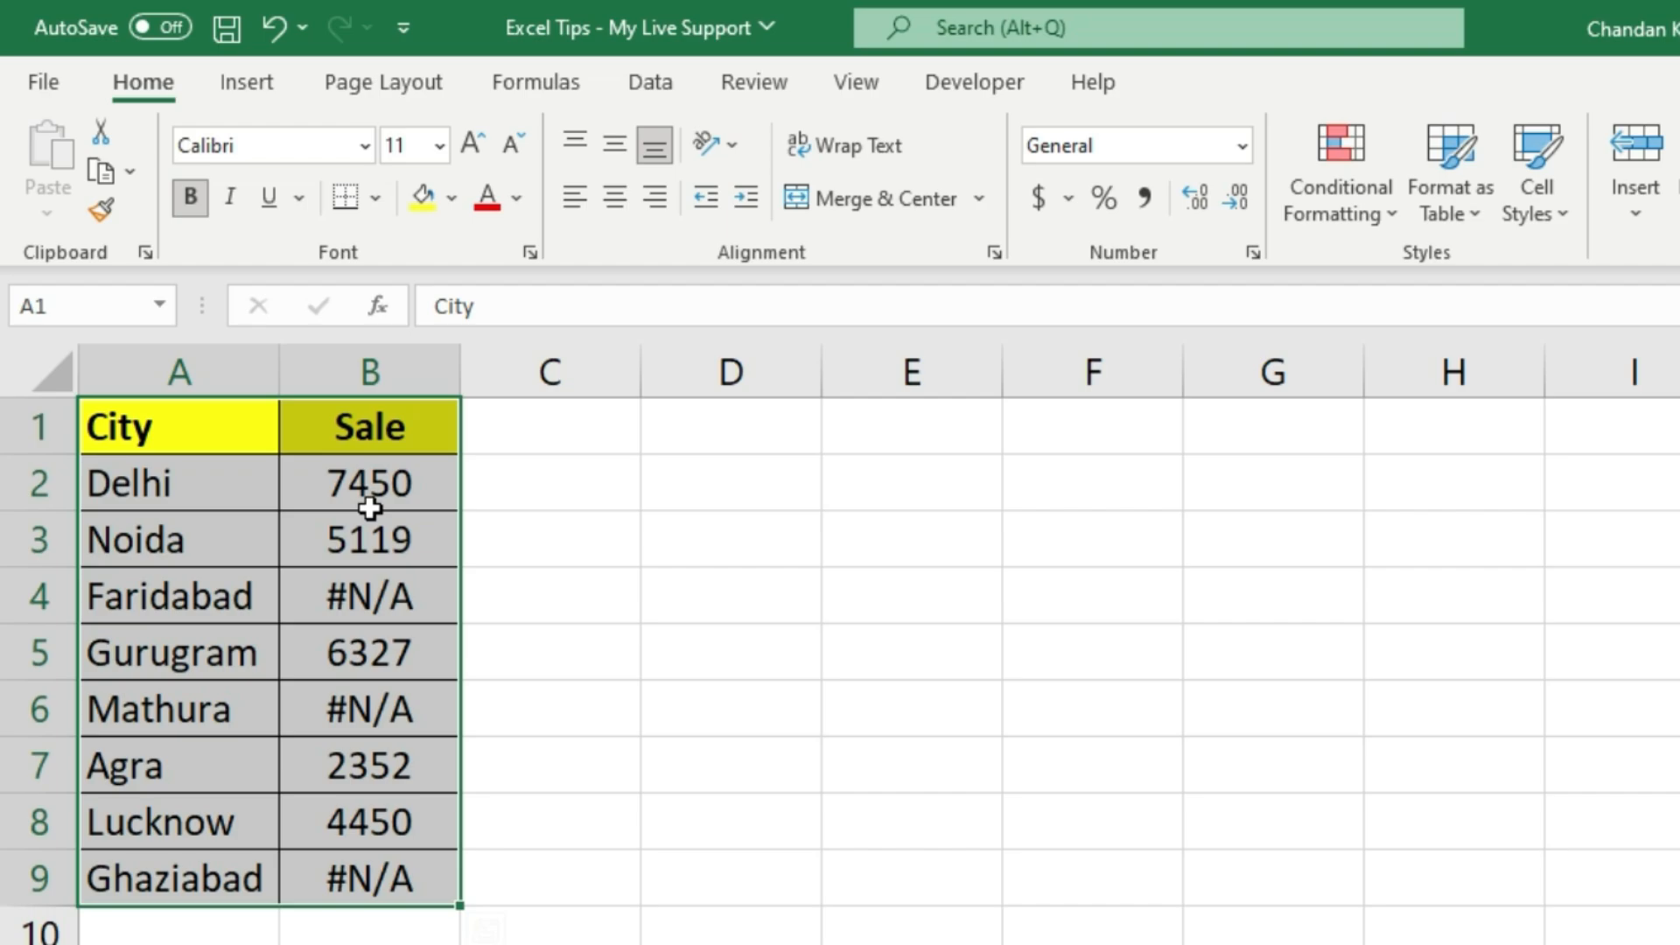
click(223, 512)
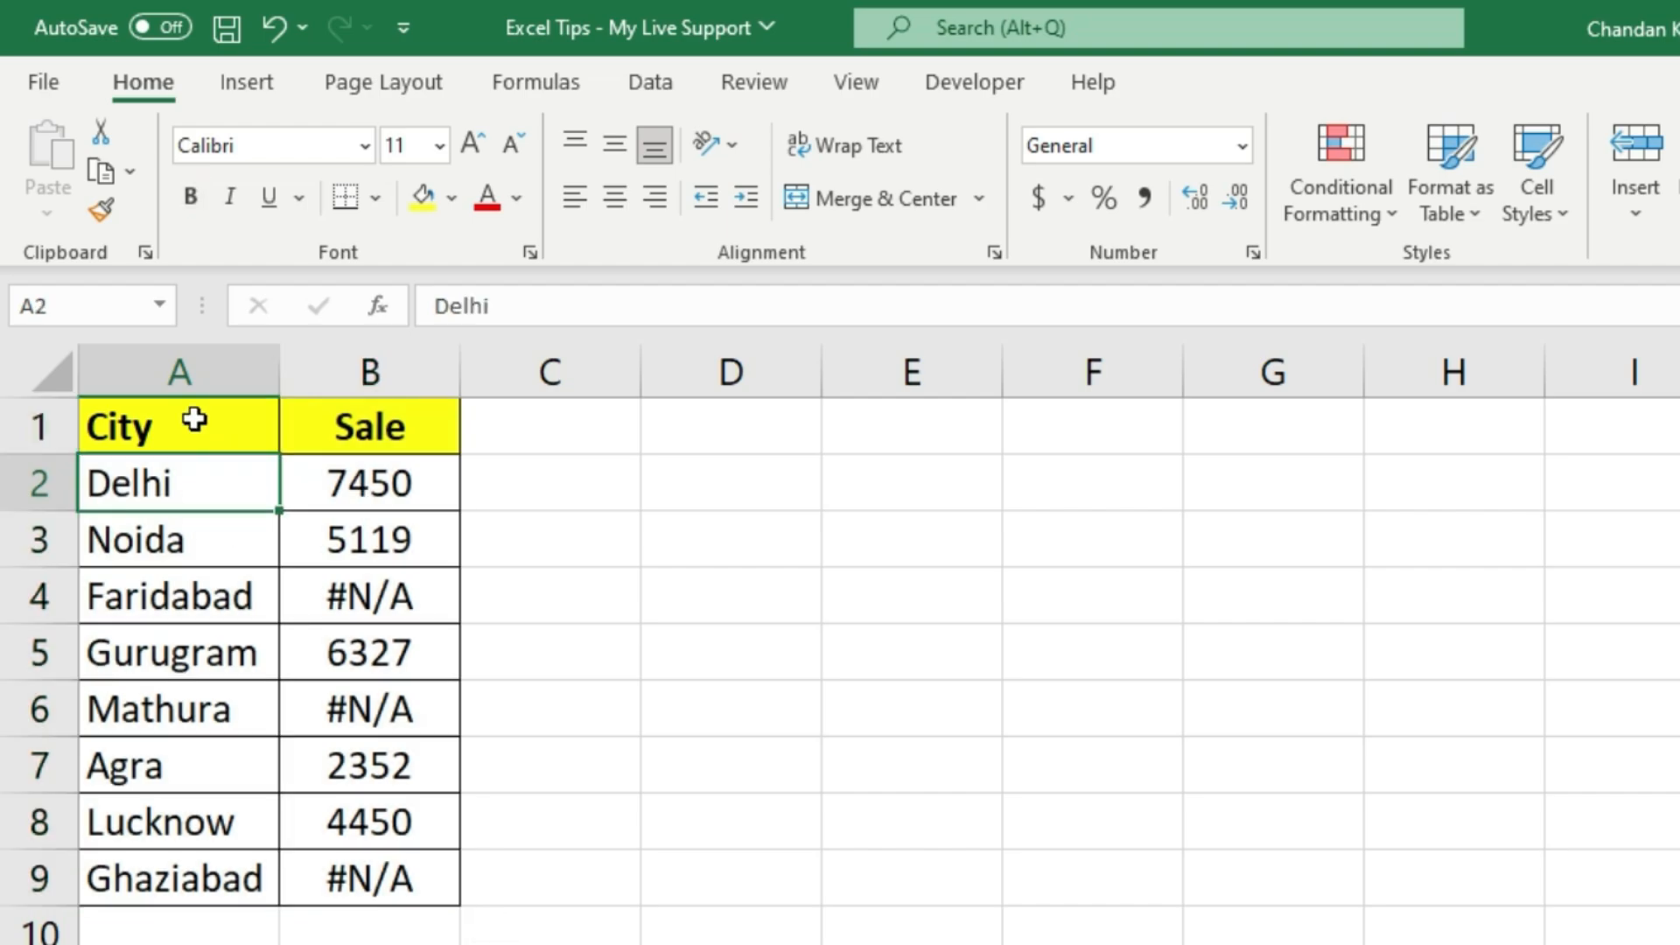
drag(193, 418, 385, 875)
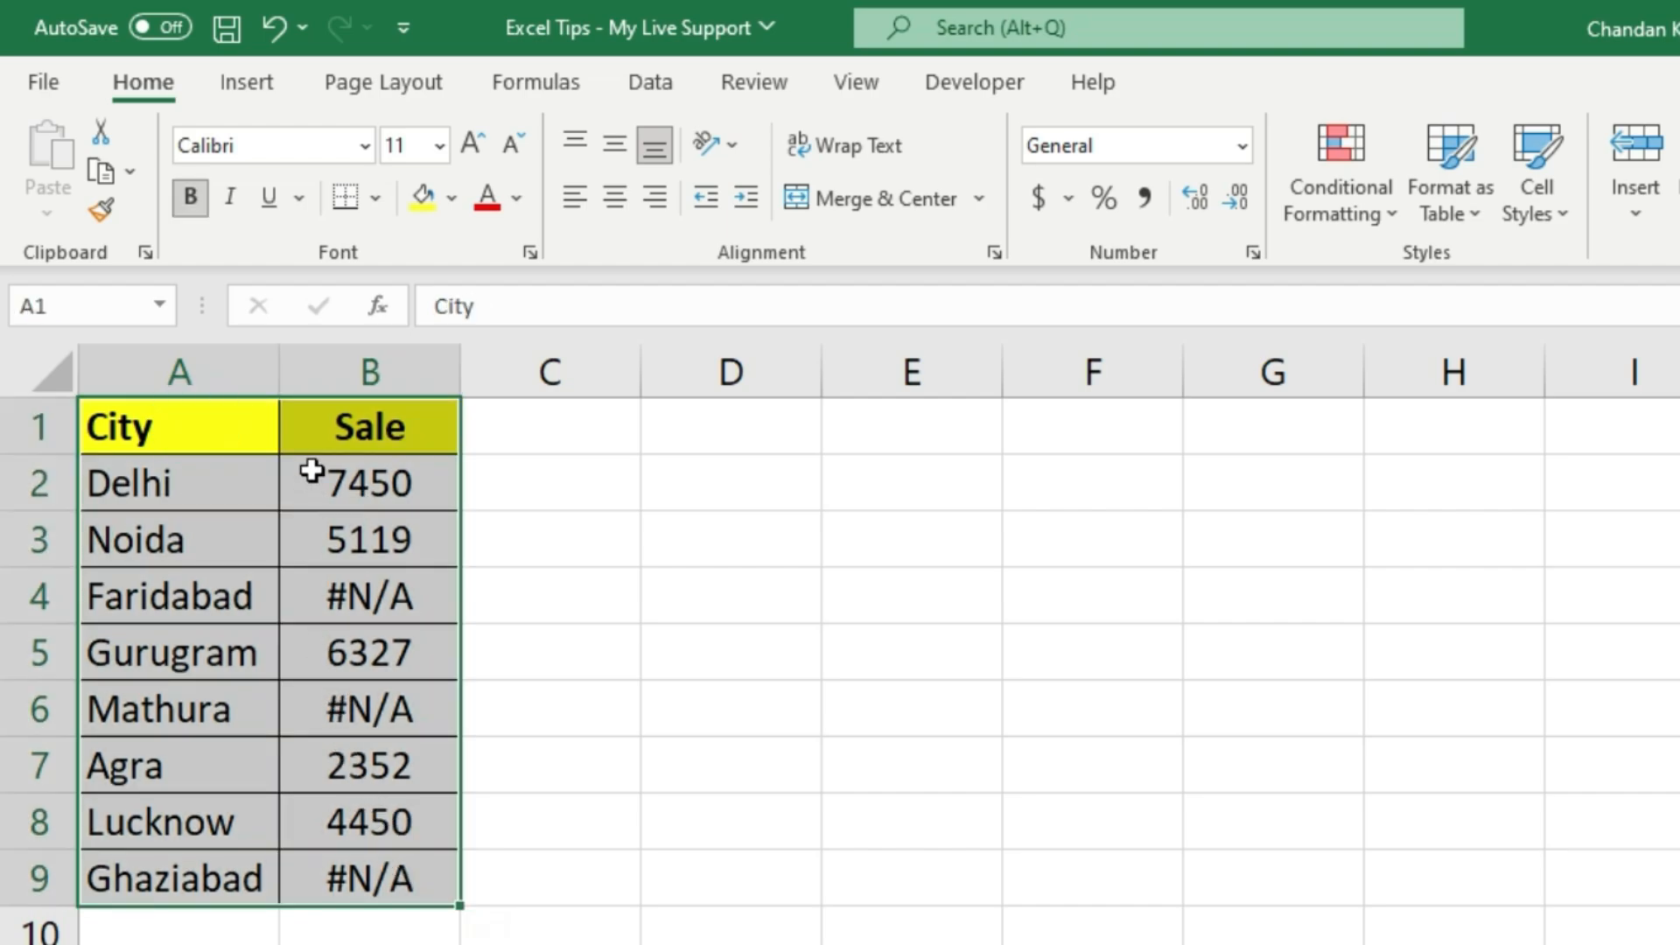
click(251, 92)
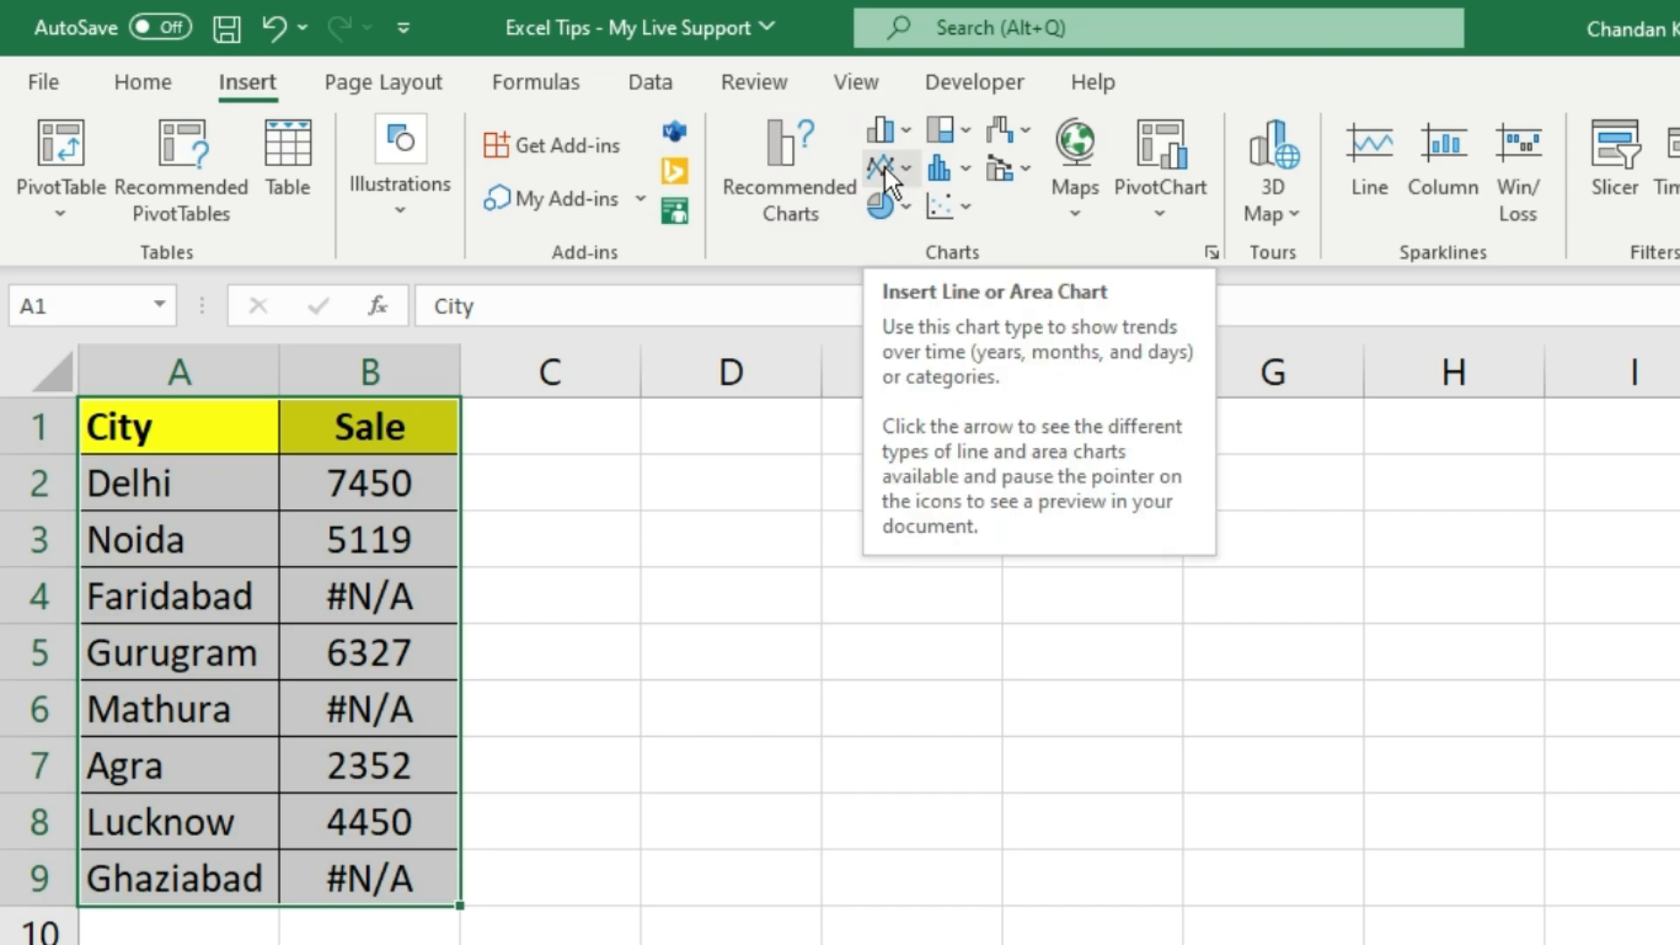
click(909, 166)
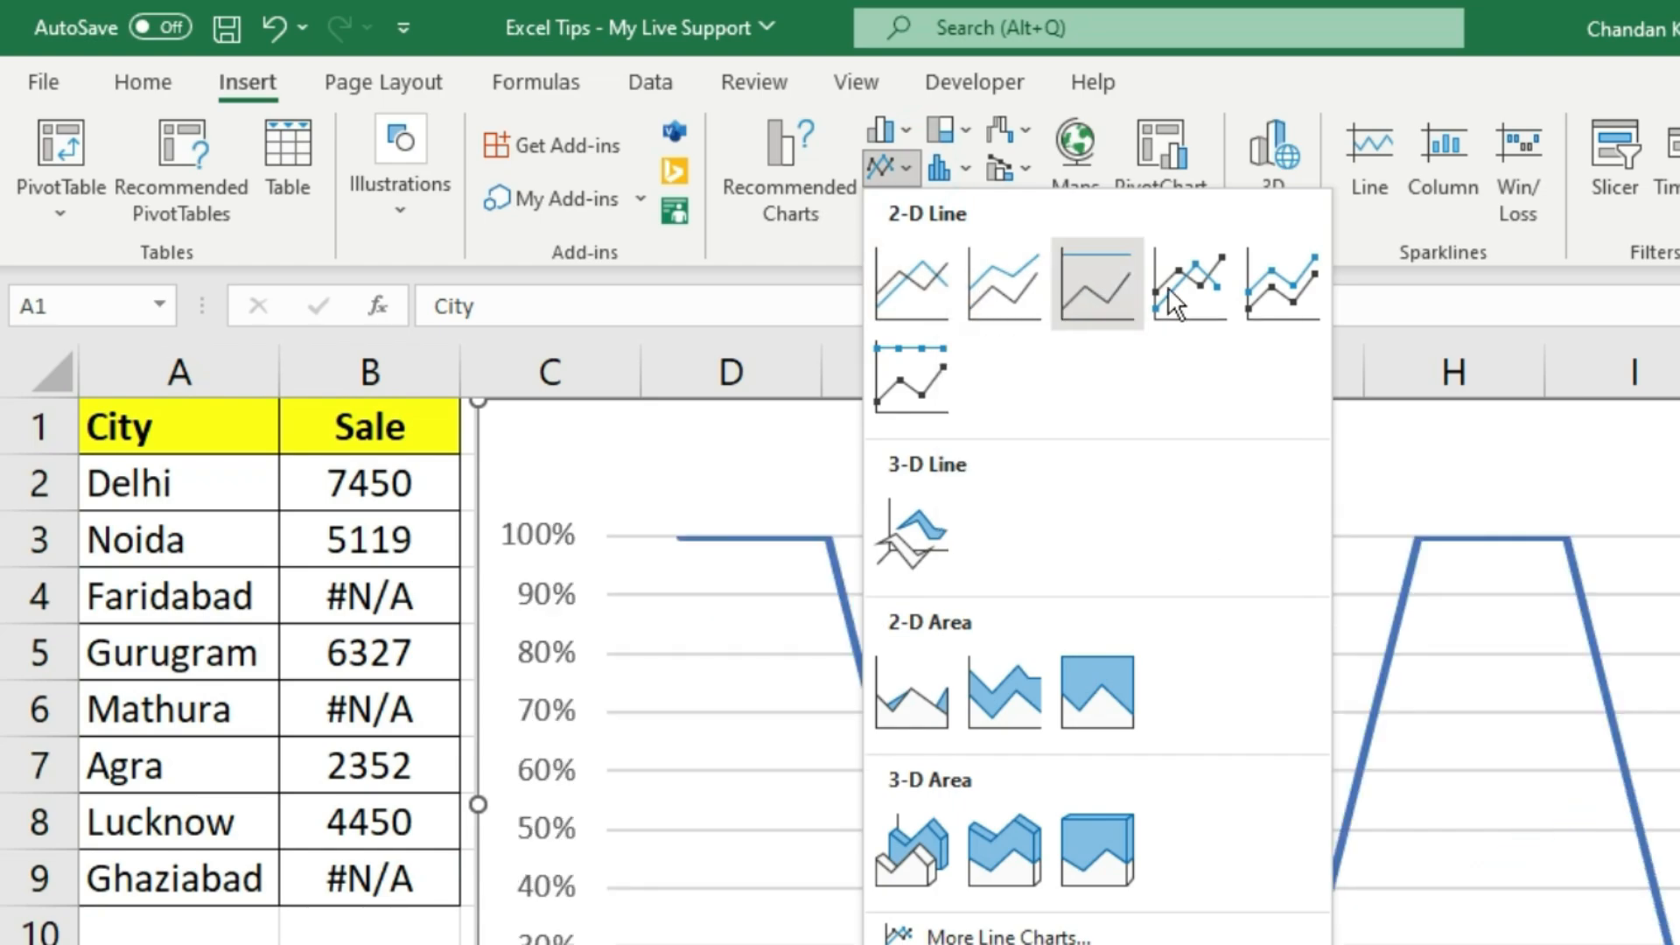
click(926, 291)
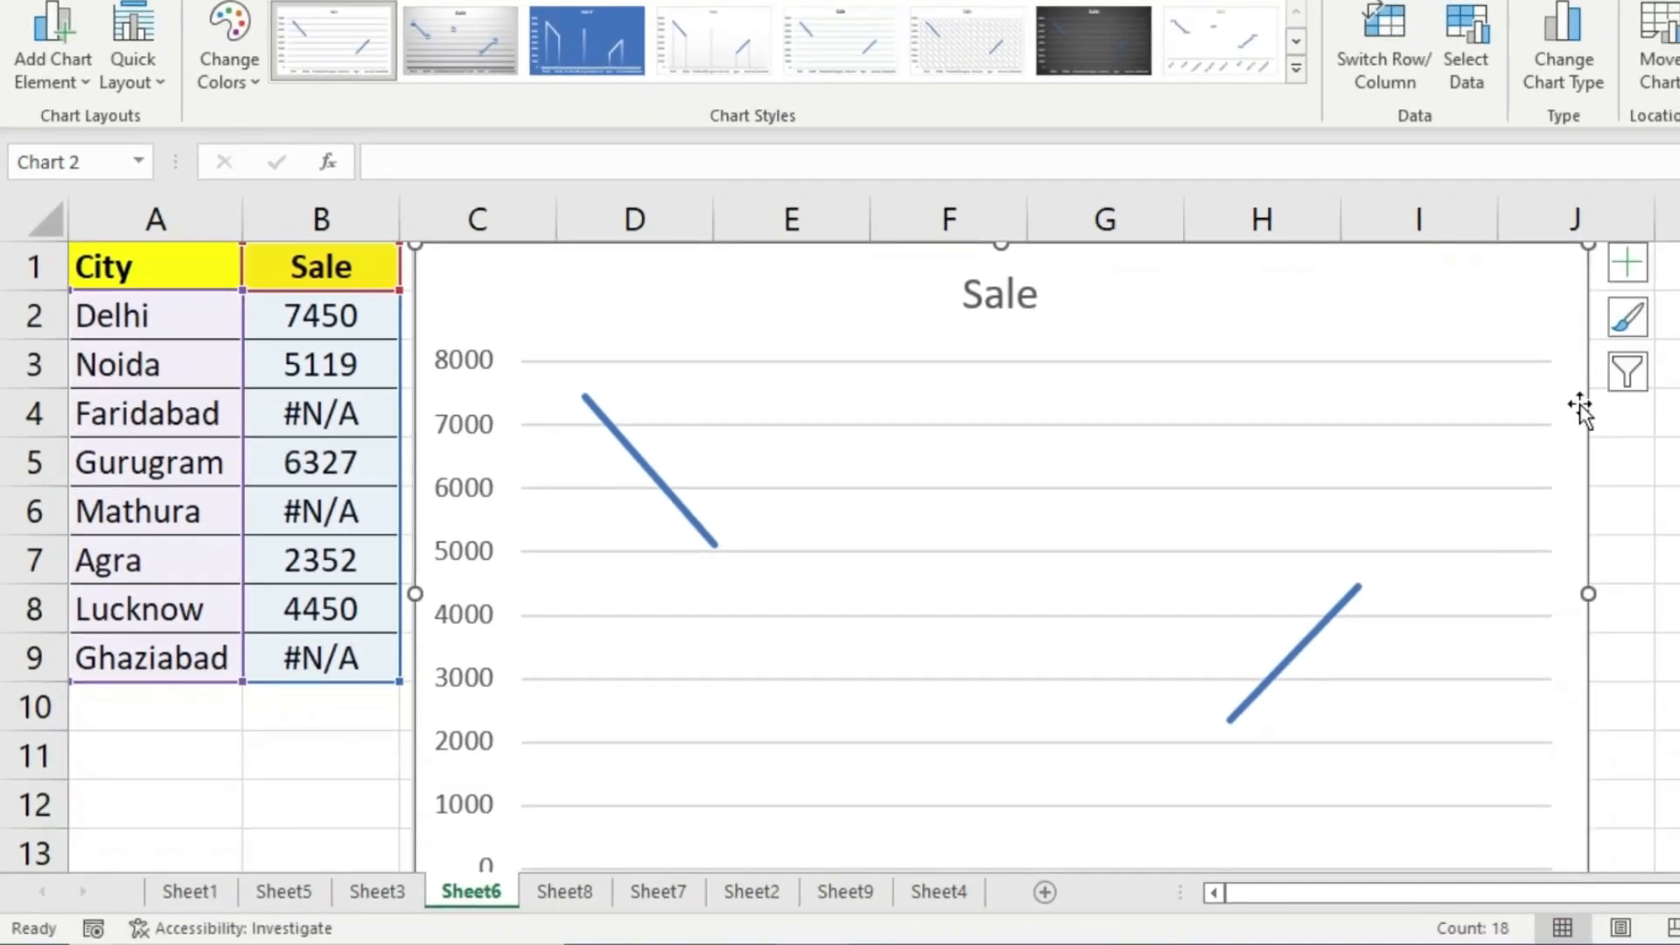
drag(1586, 247, 1406, 362)
drag(1211, 401, 1248, 317)
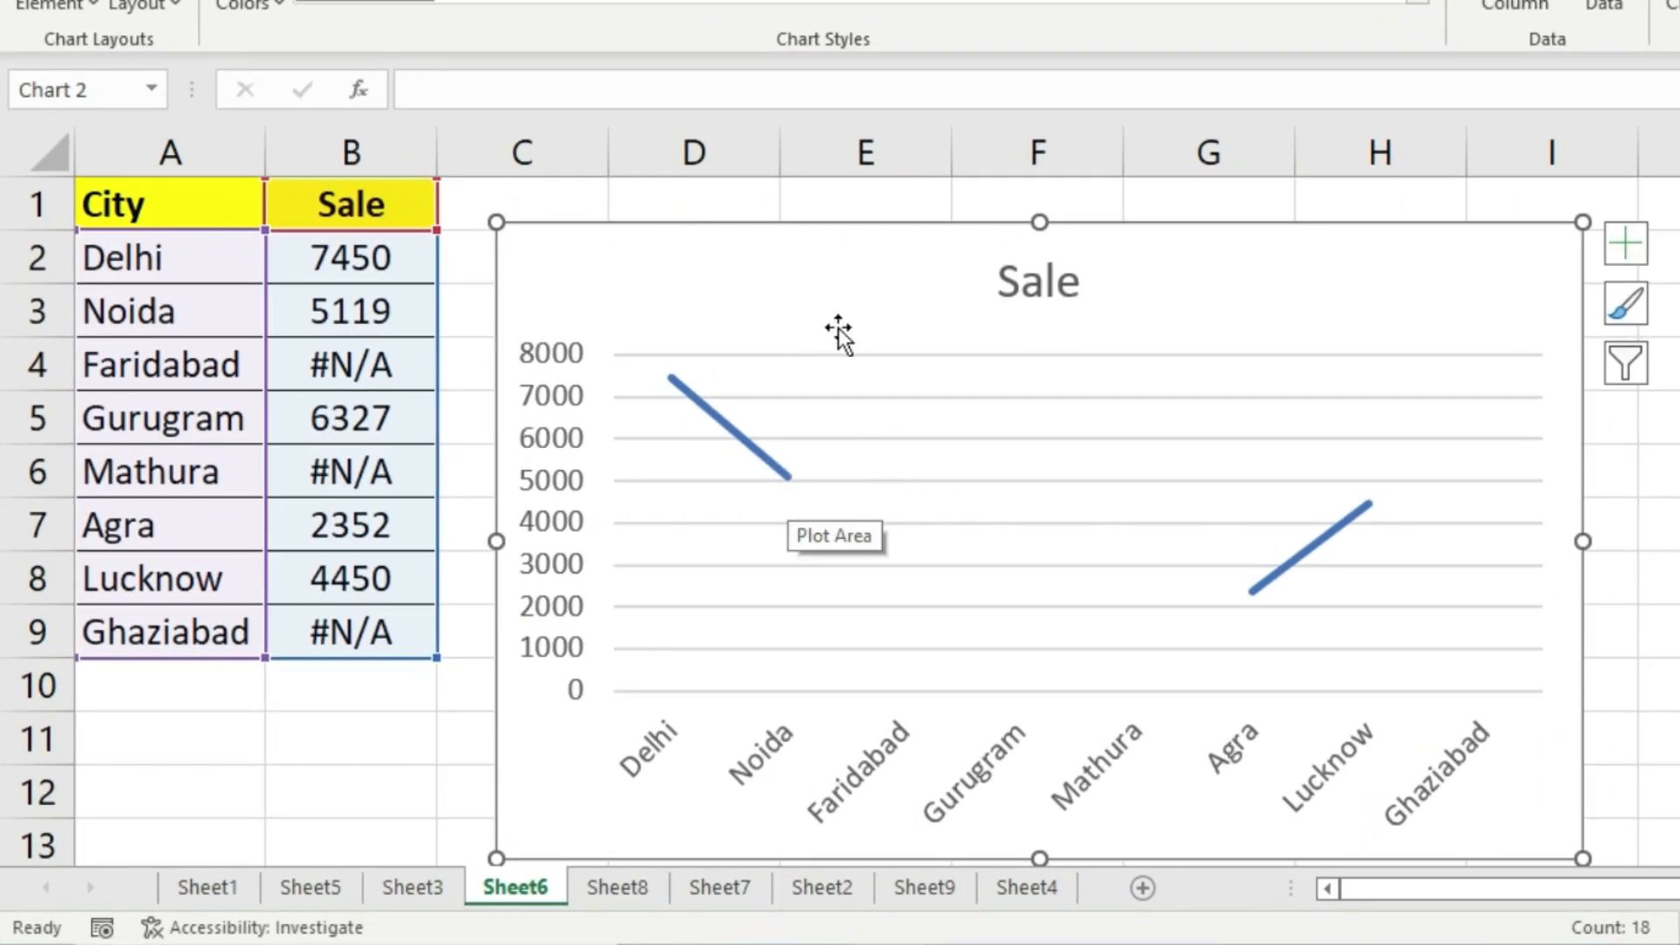
Set the Sale chart's data source to show empty cells as Zero, and move the chart up slightly.
right_click(822, 260)
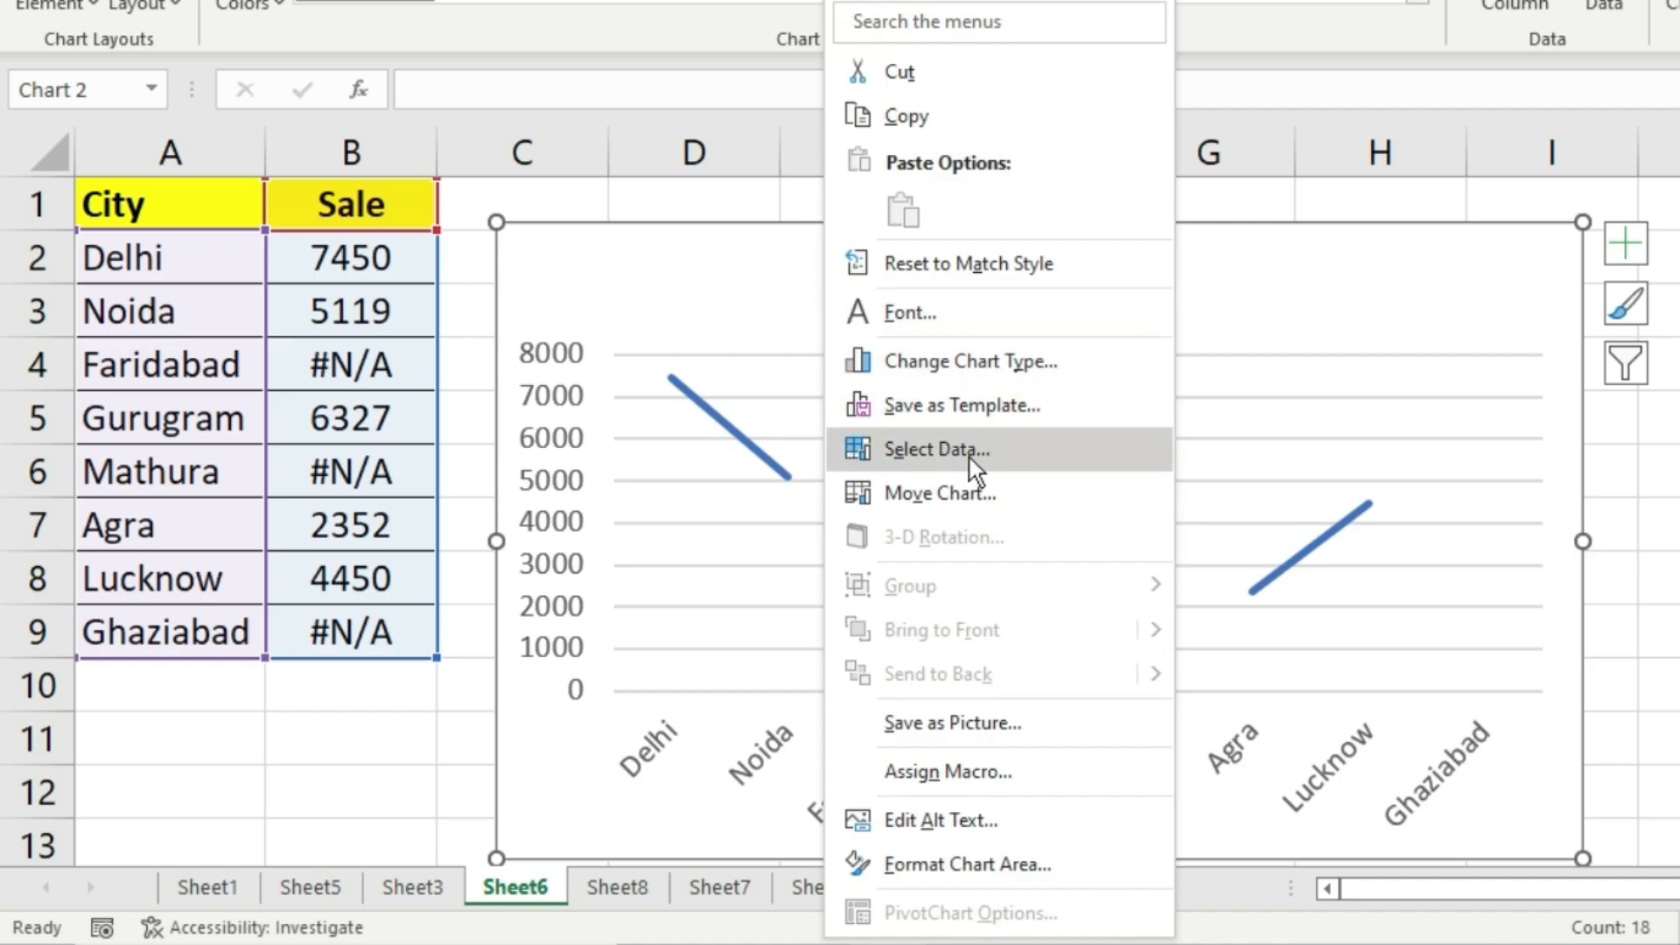
click(1070, 444)
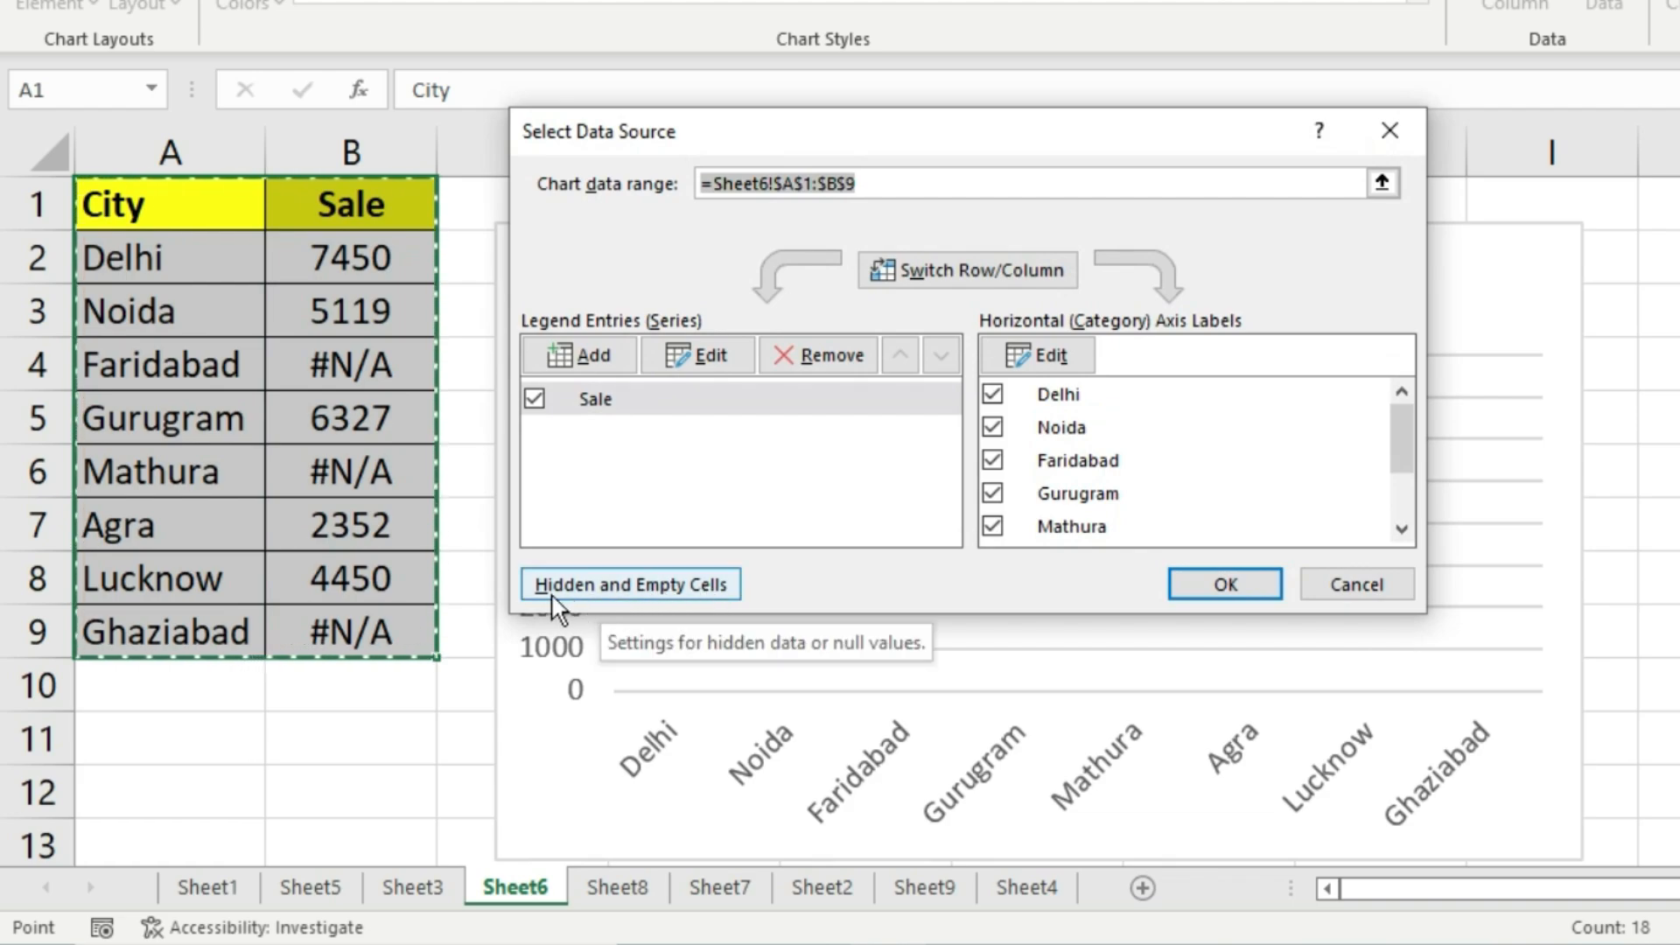
click(707, 603)
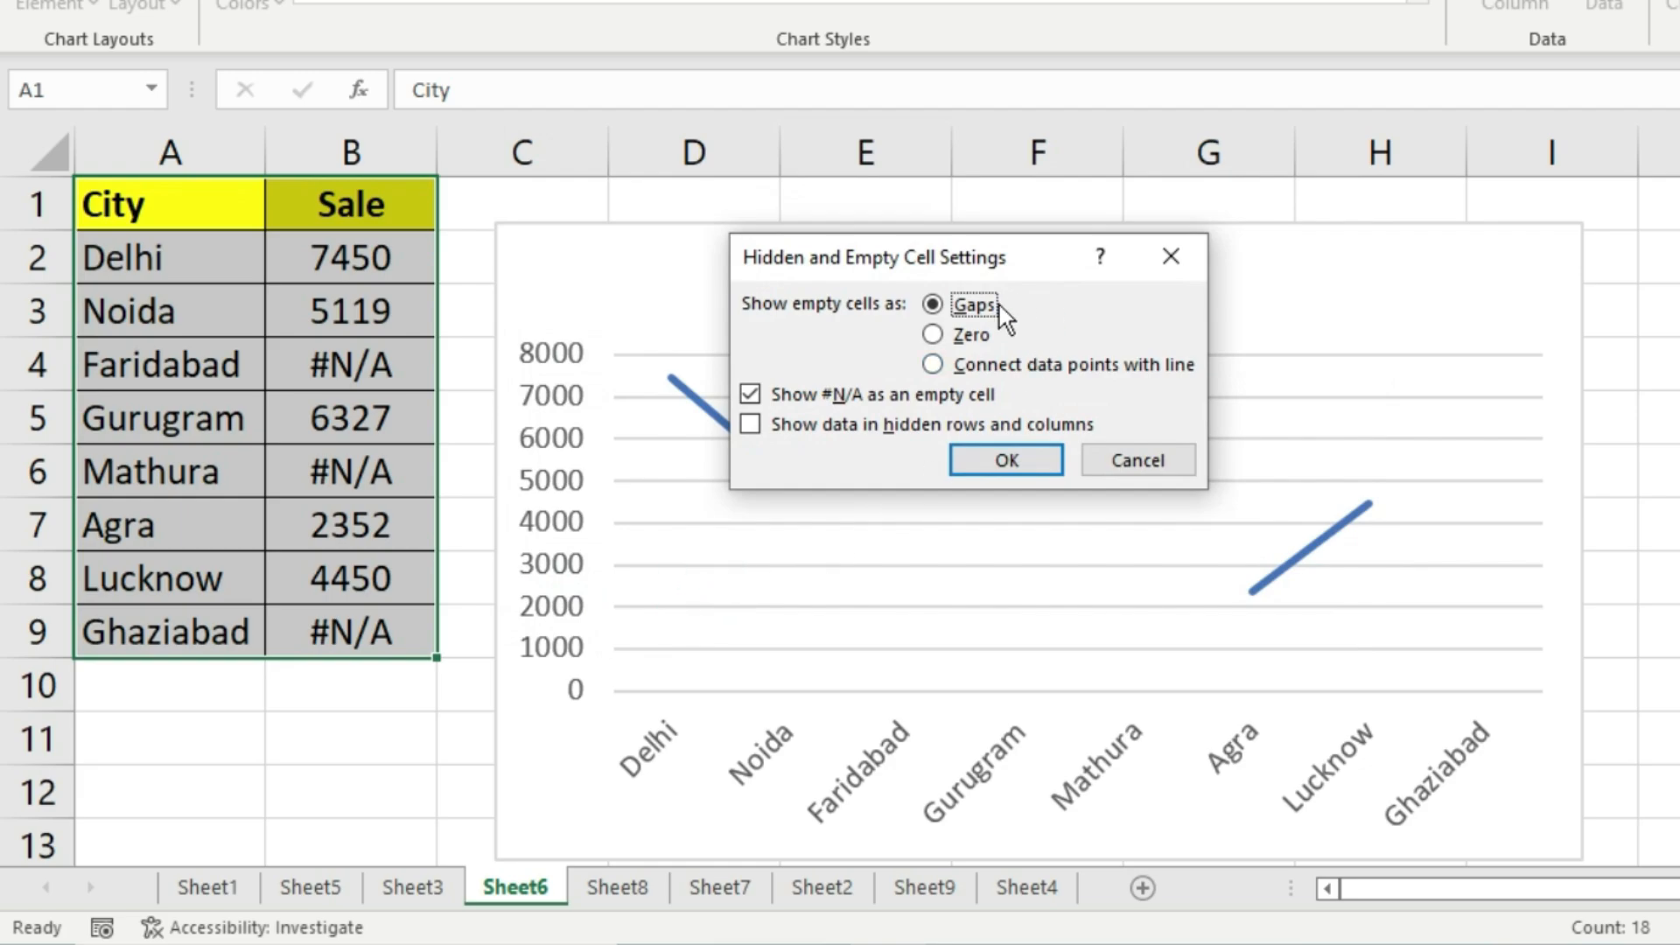
click(932, 335)
click(1045, 460)
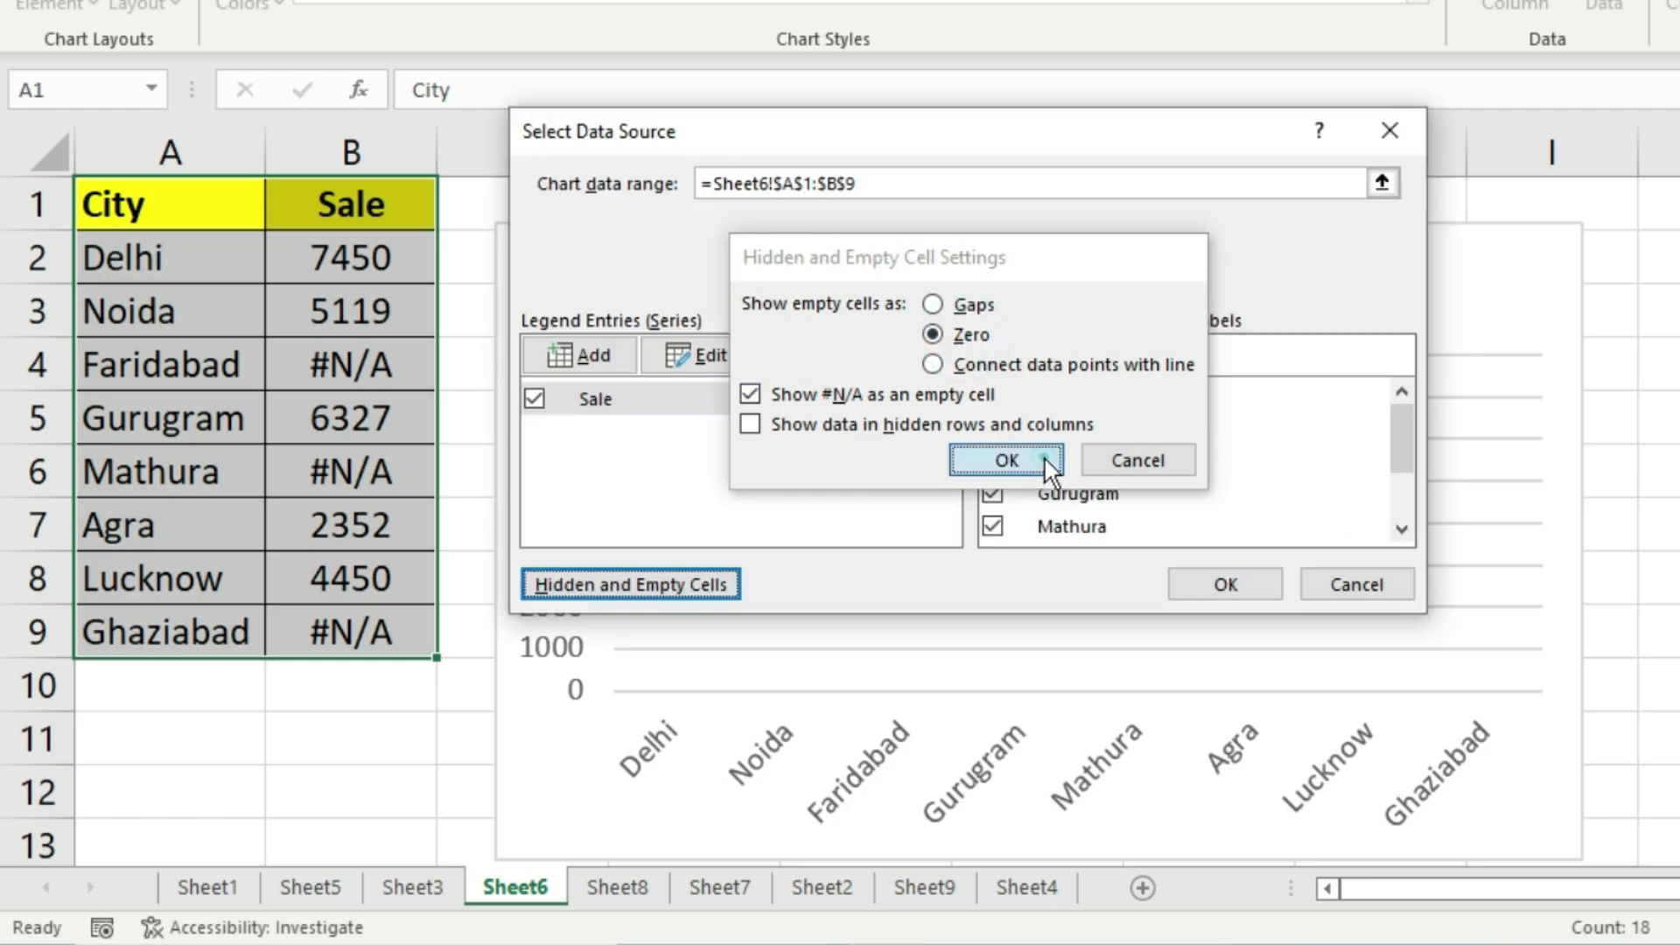
click(1227, 586)
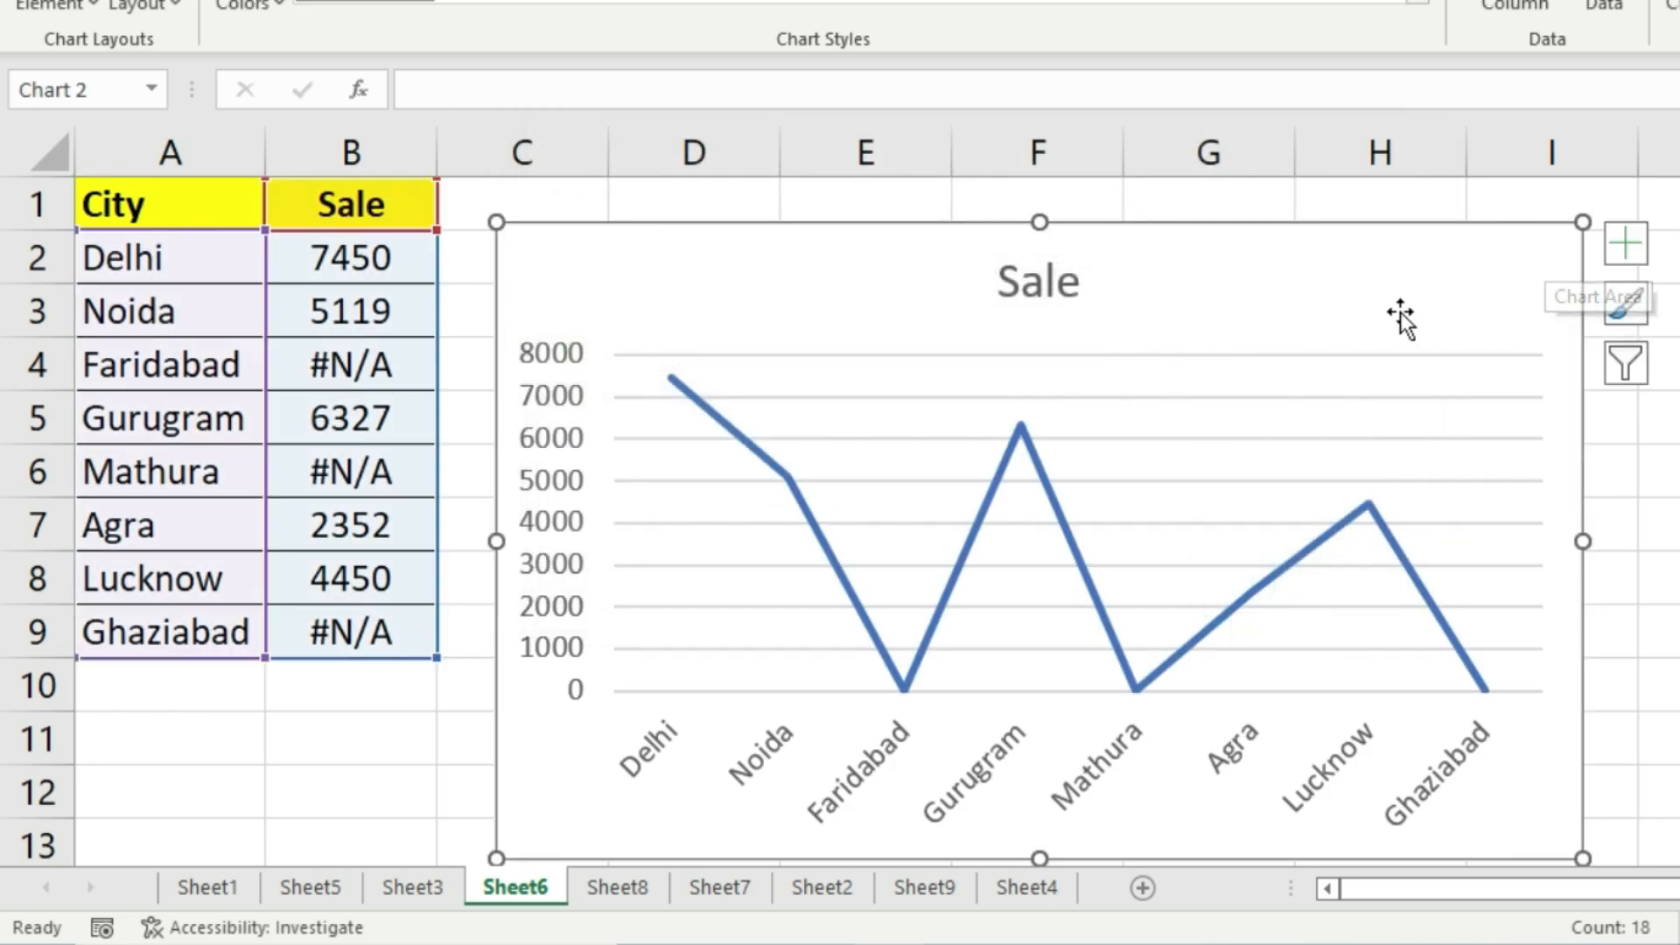
drag(1400, 312, 1400, 277)
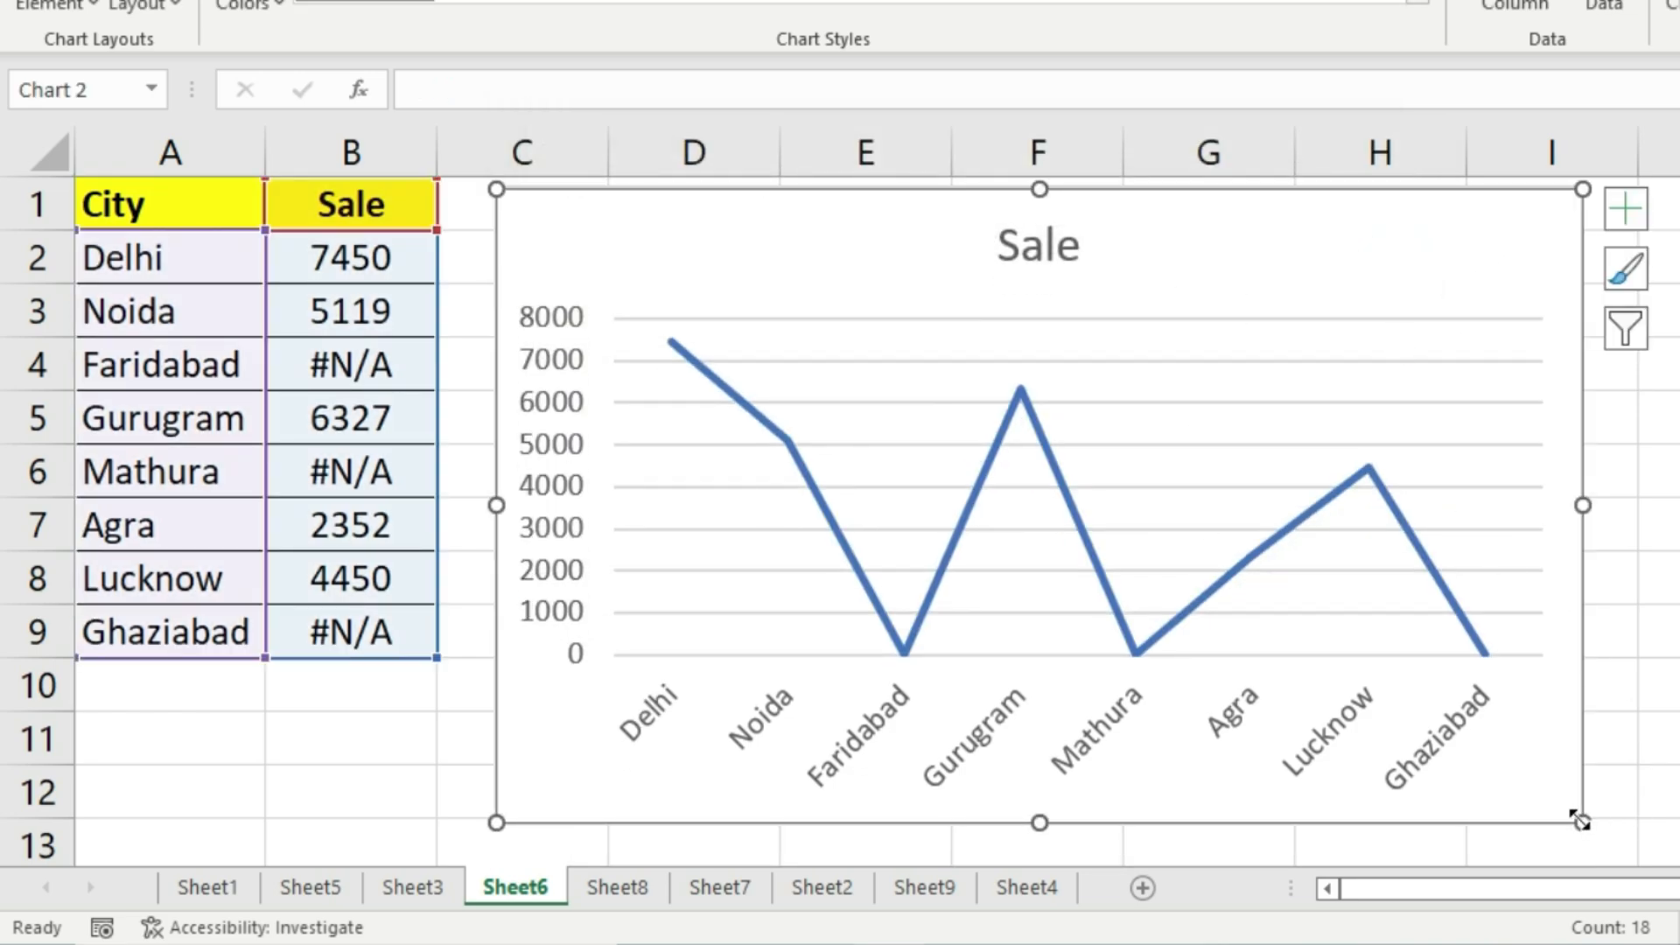
click(1172, 245)
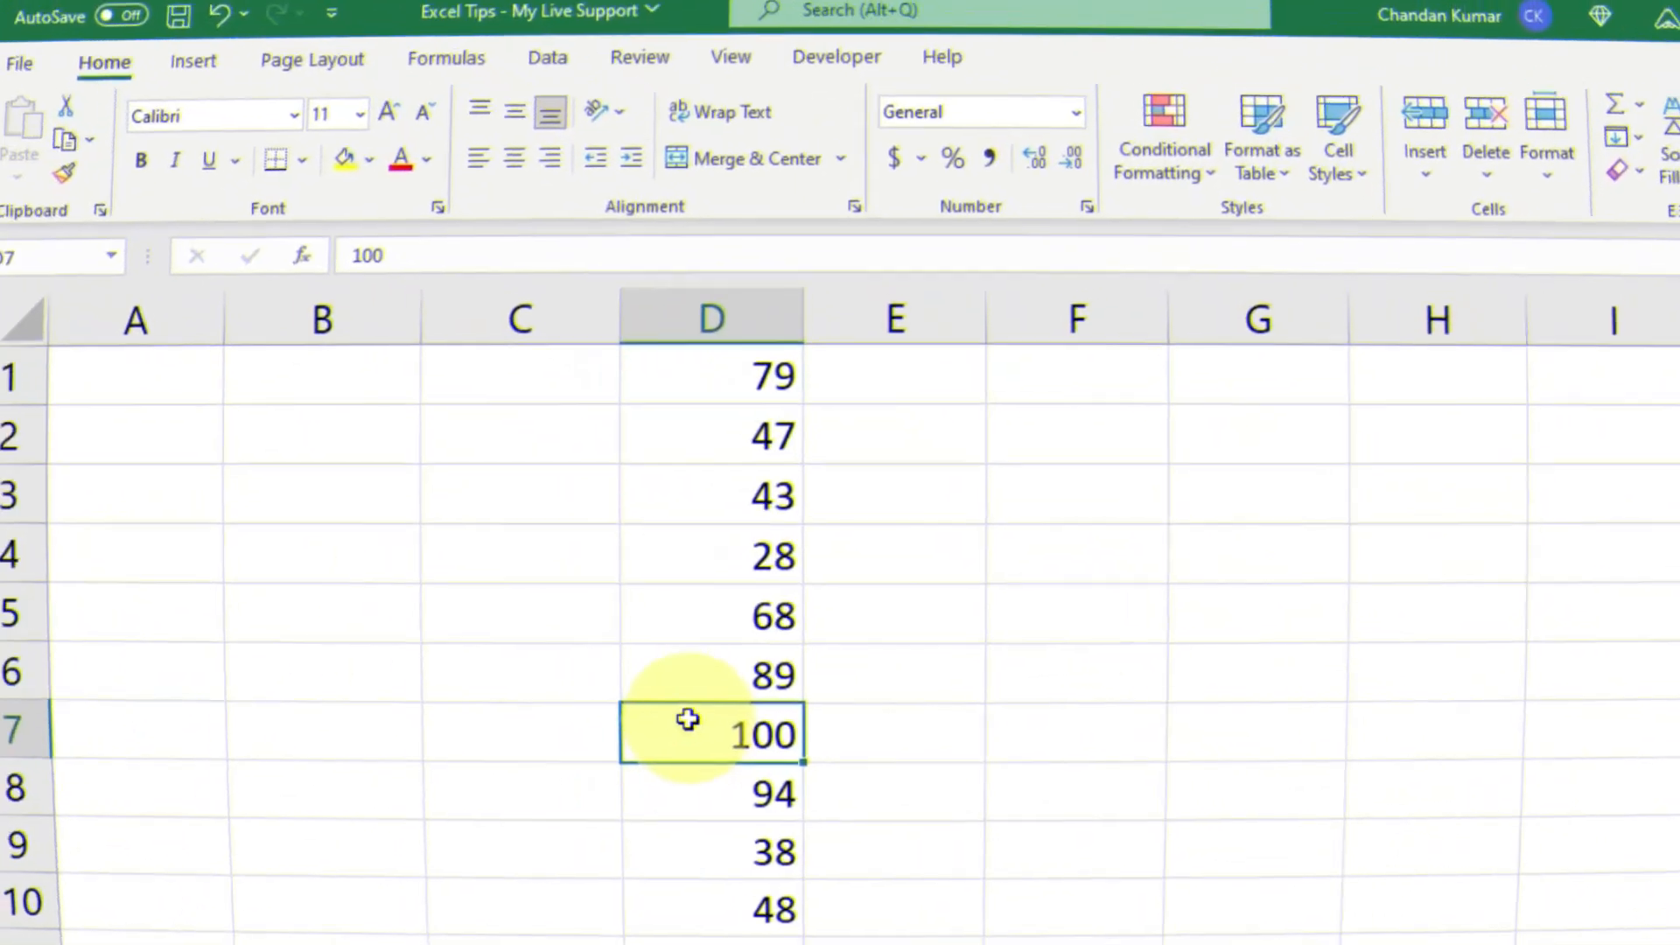
Try applying Percent Style directly to the numbers in D1:D10, and undo the formatting.
drag(688, 382, 665, 901)
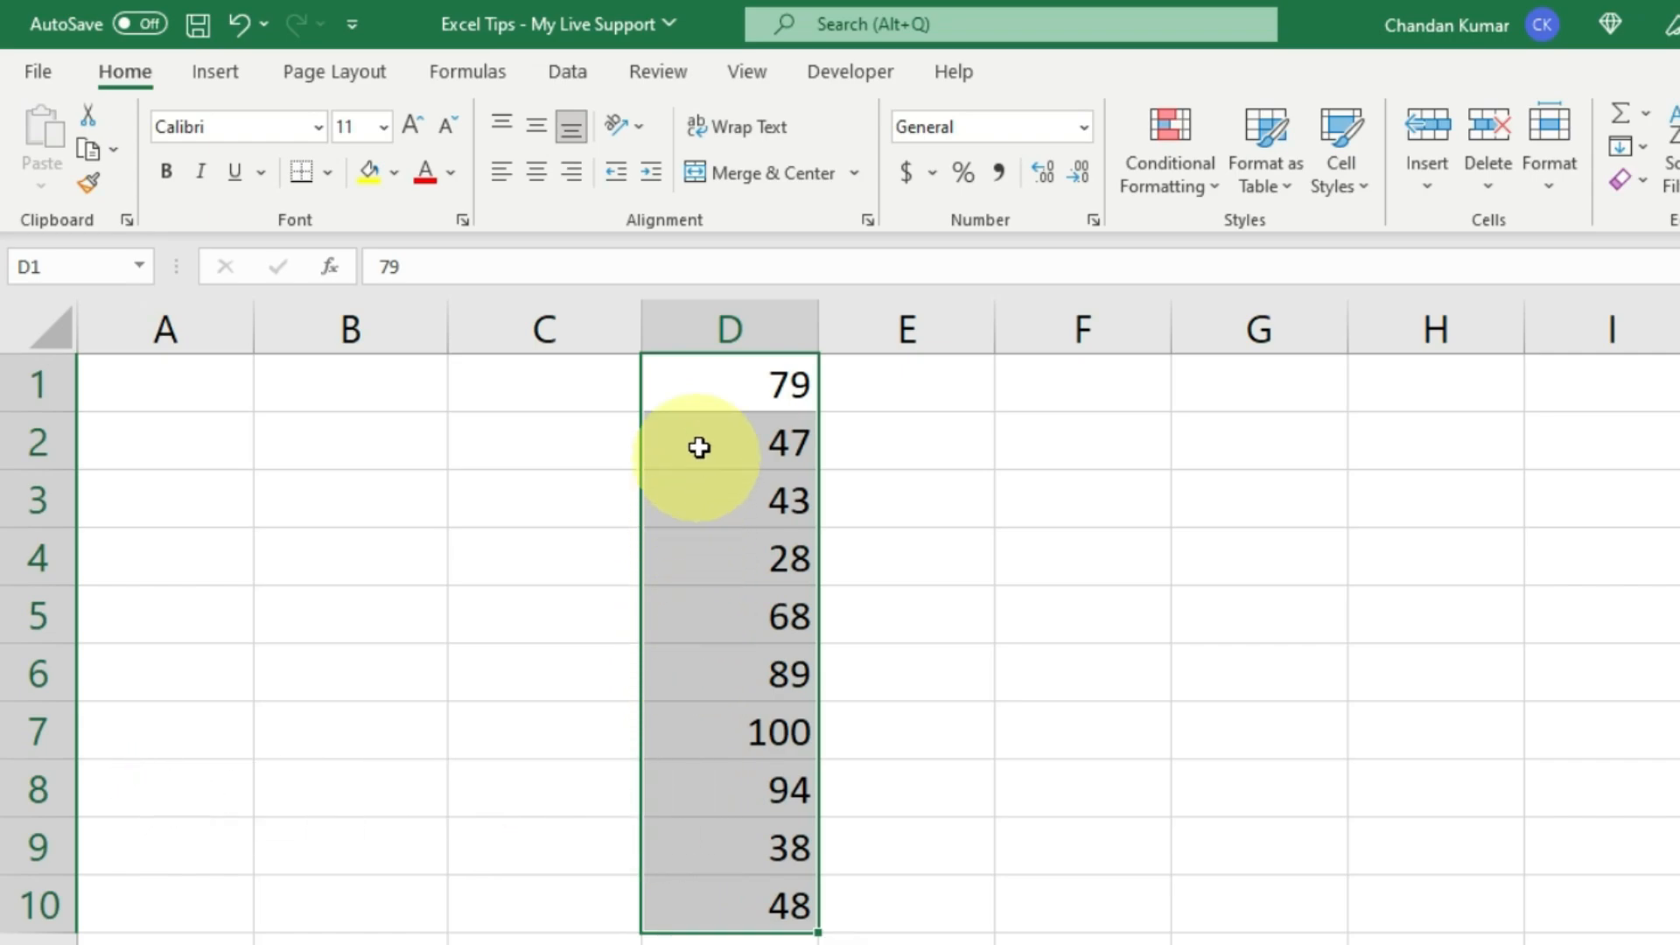
click(963, 176)
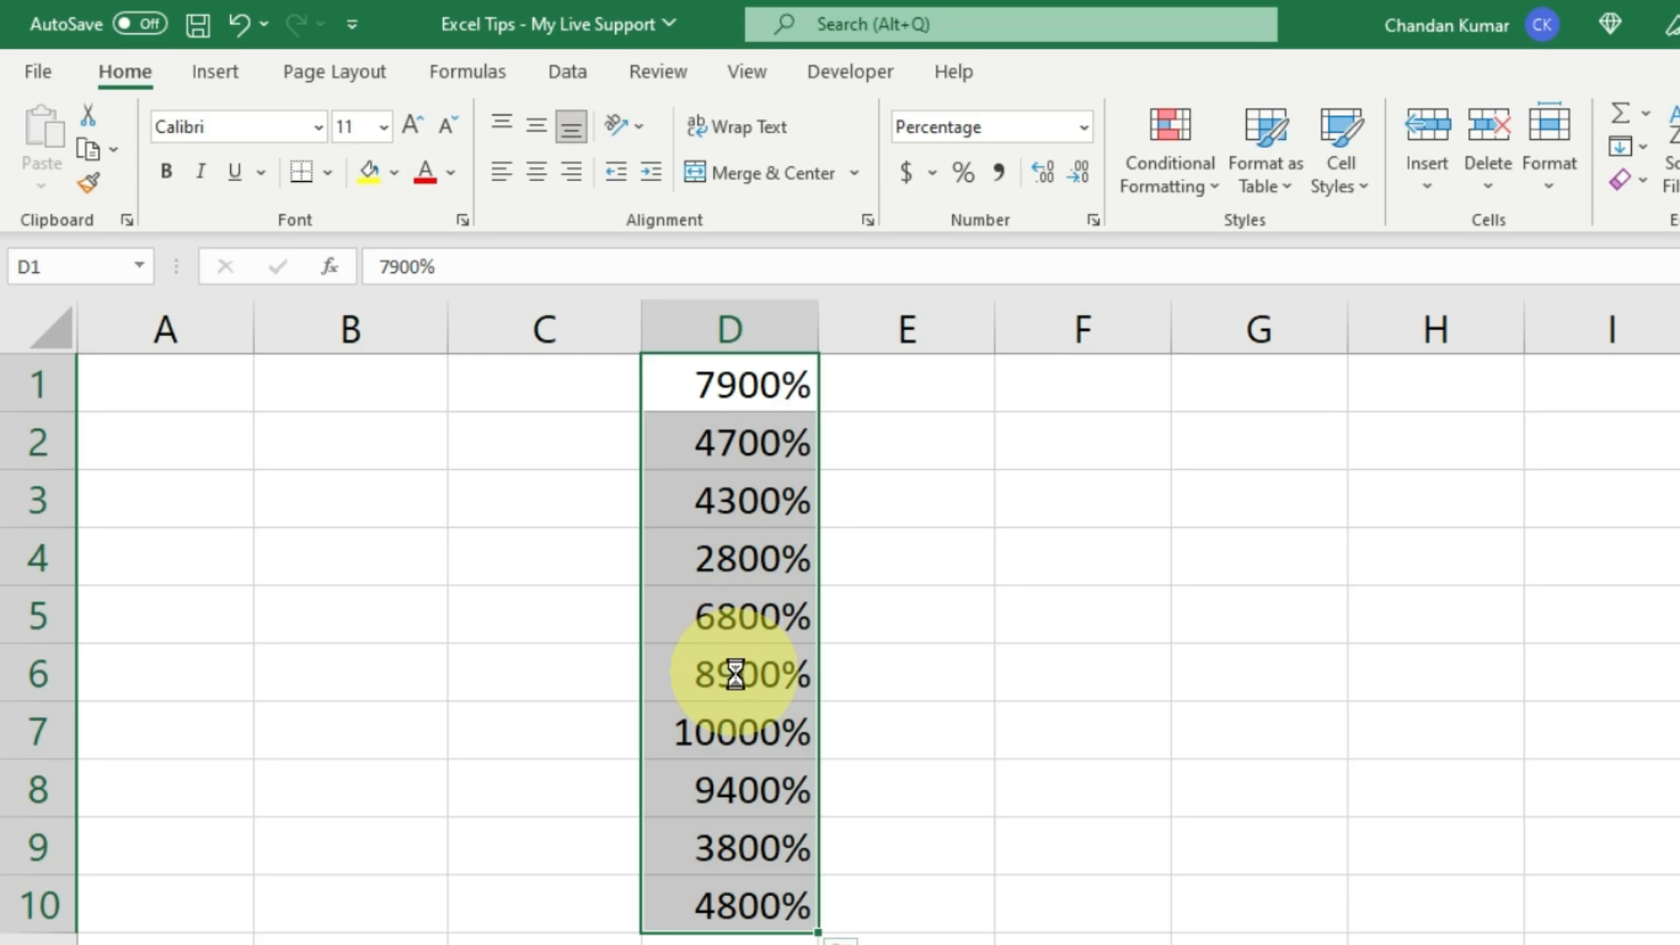
key(ctrl+z)
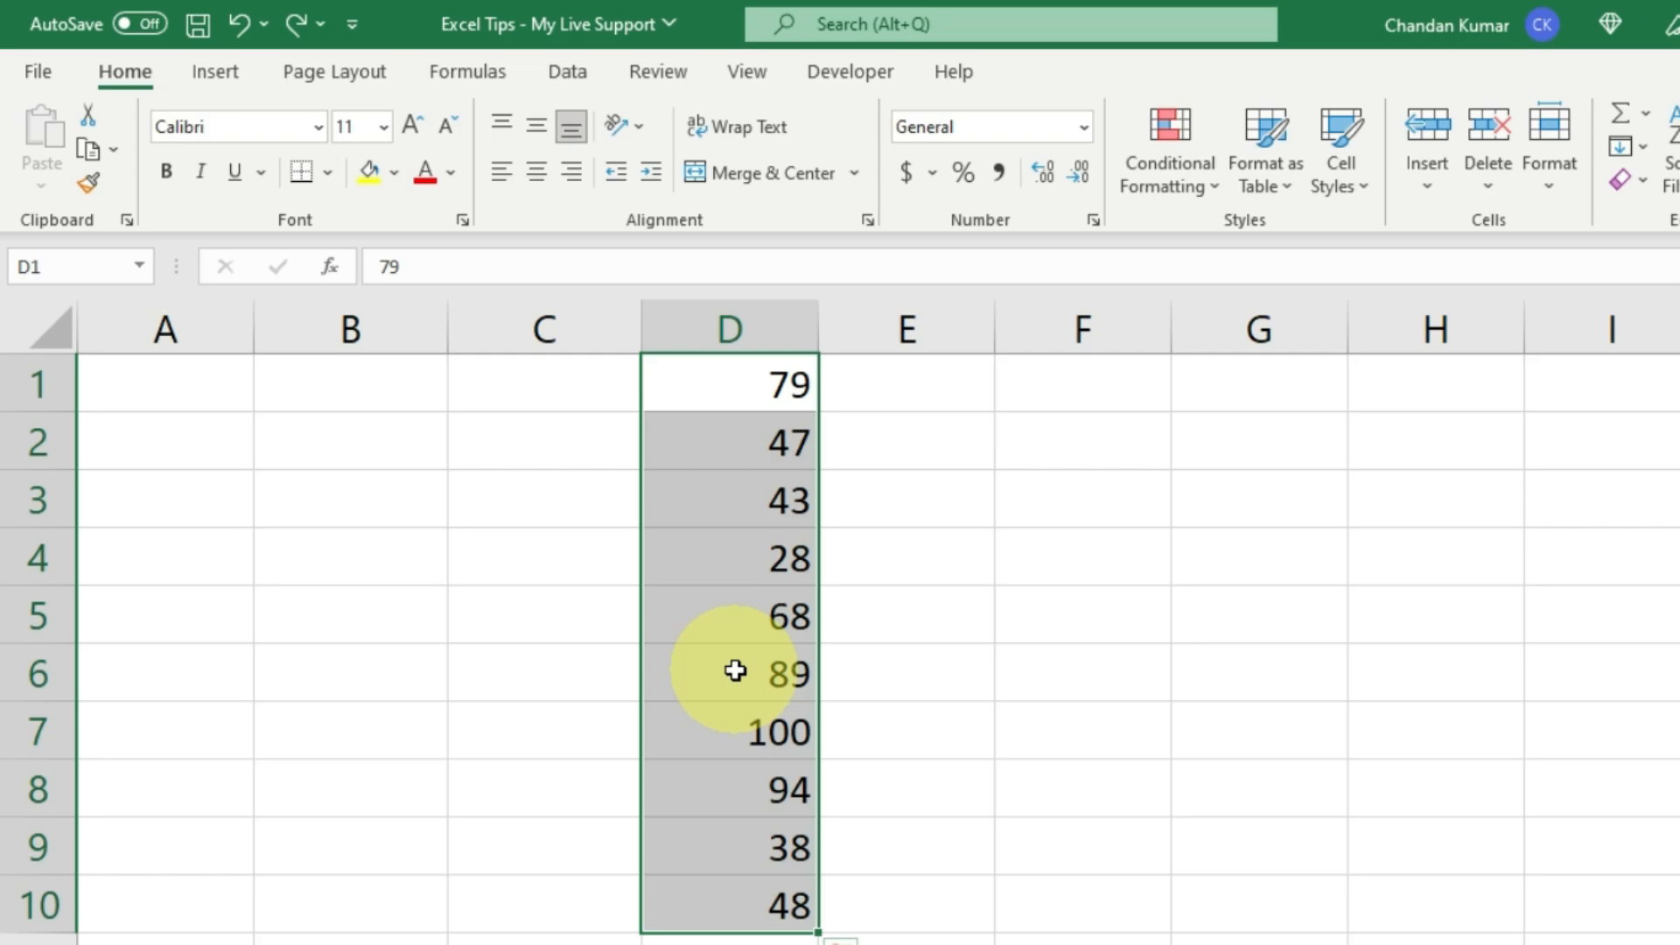
Apply Percent Style to the empty cells E1:E10 next to the numbers.
click(888, 399)
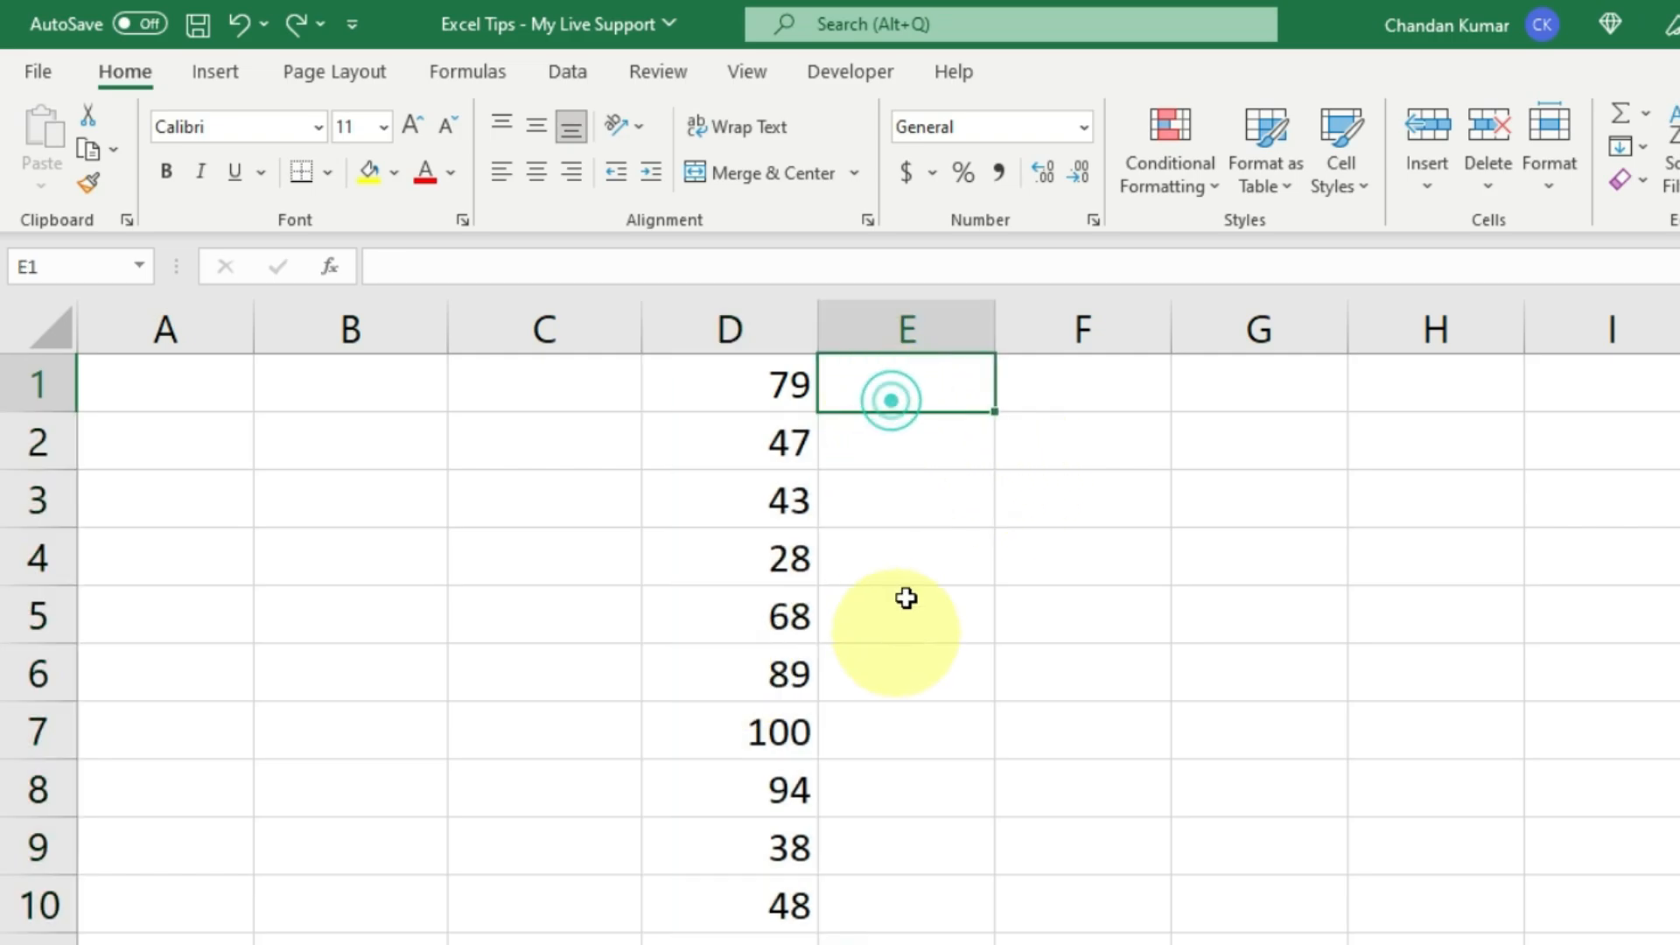
click(904, 462)
drag(903, 368, 901, 889)
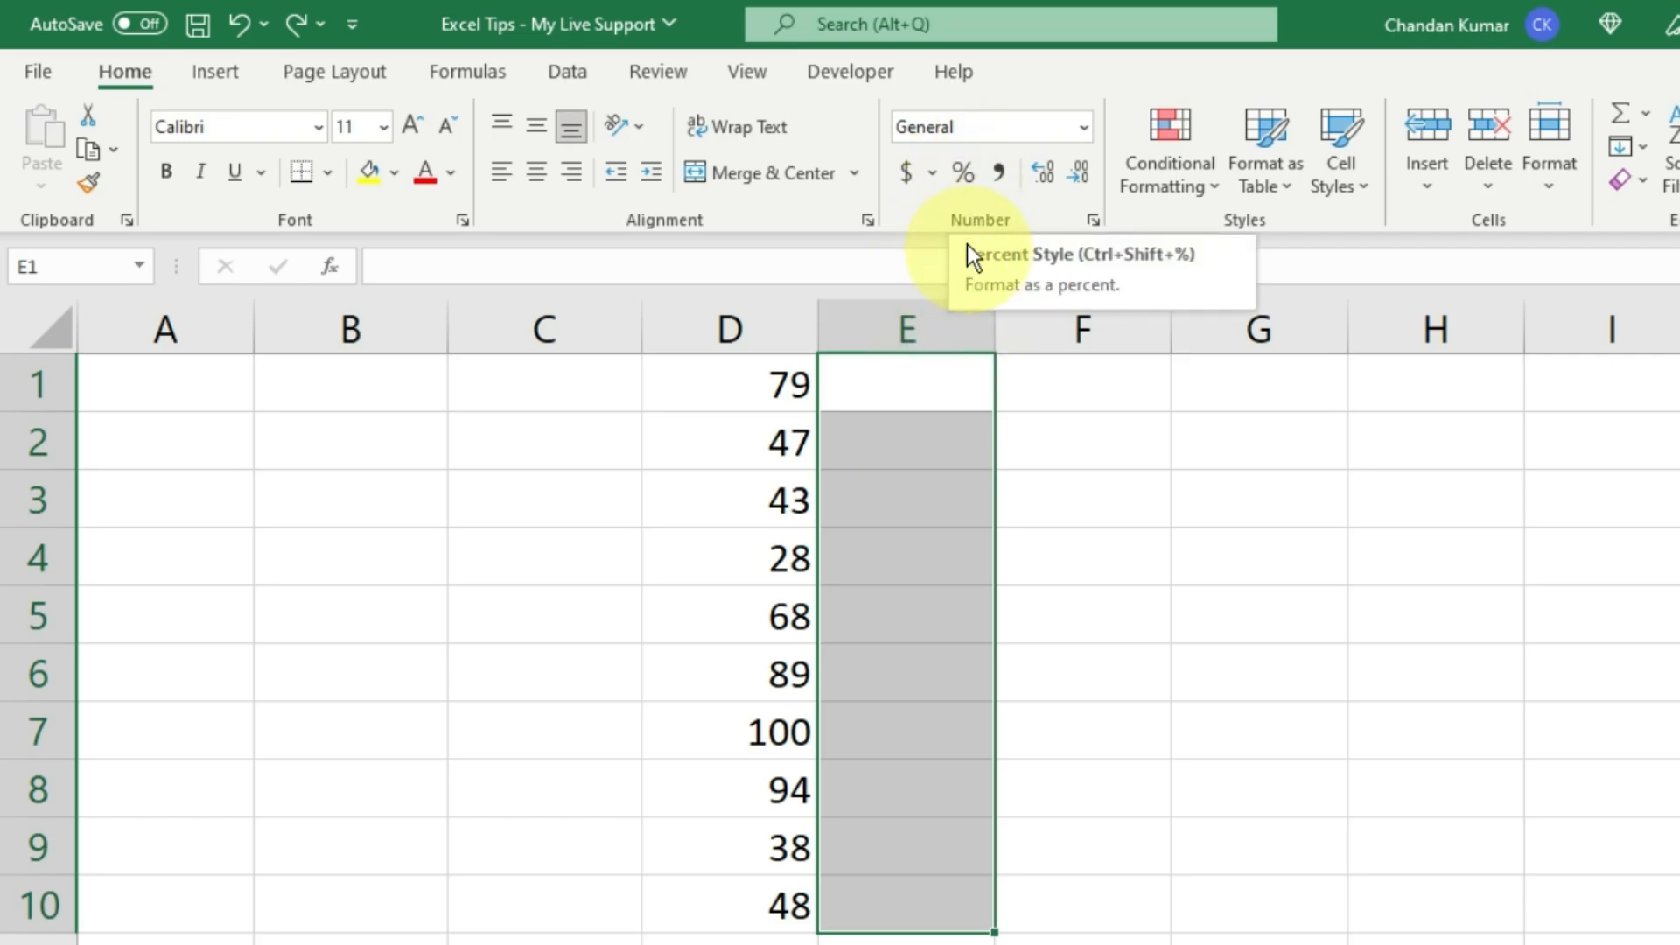
click(963, 180)
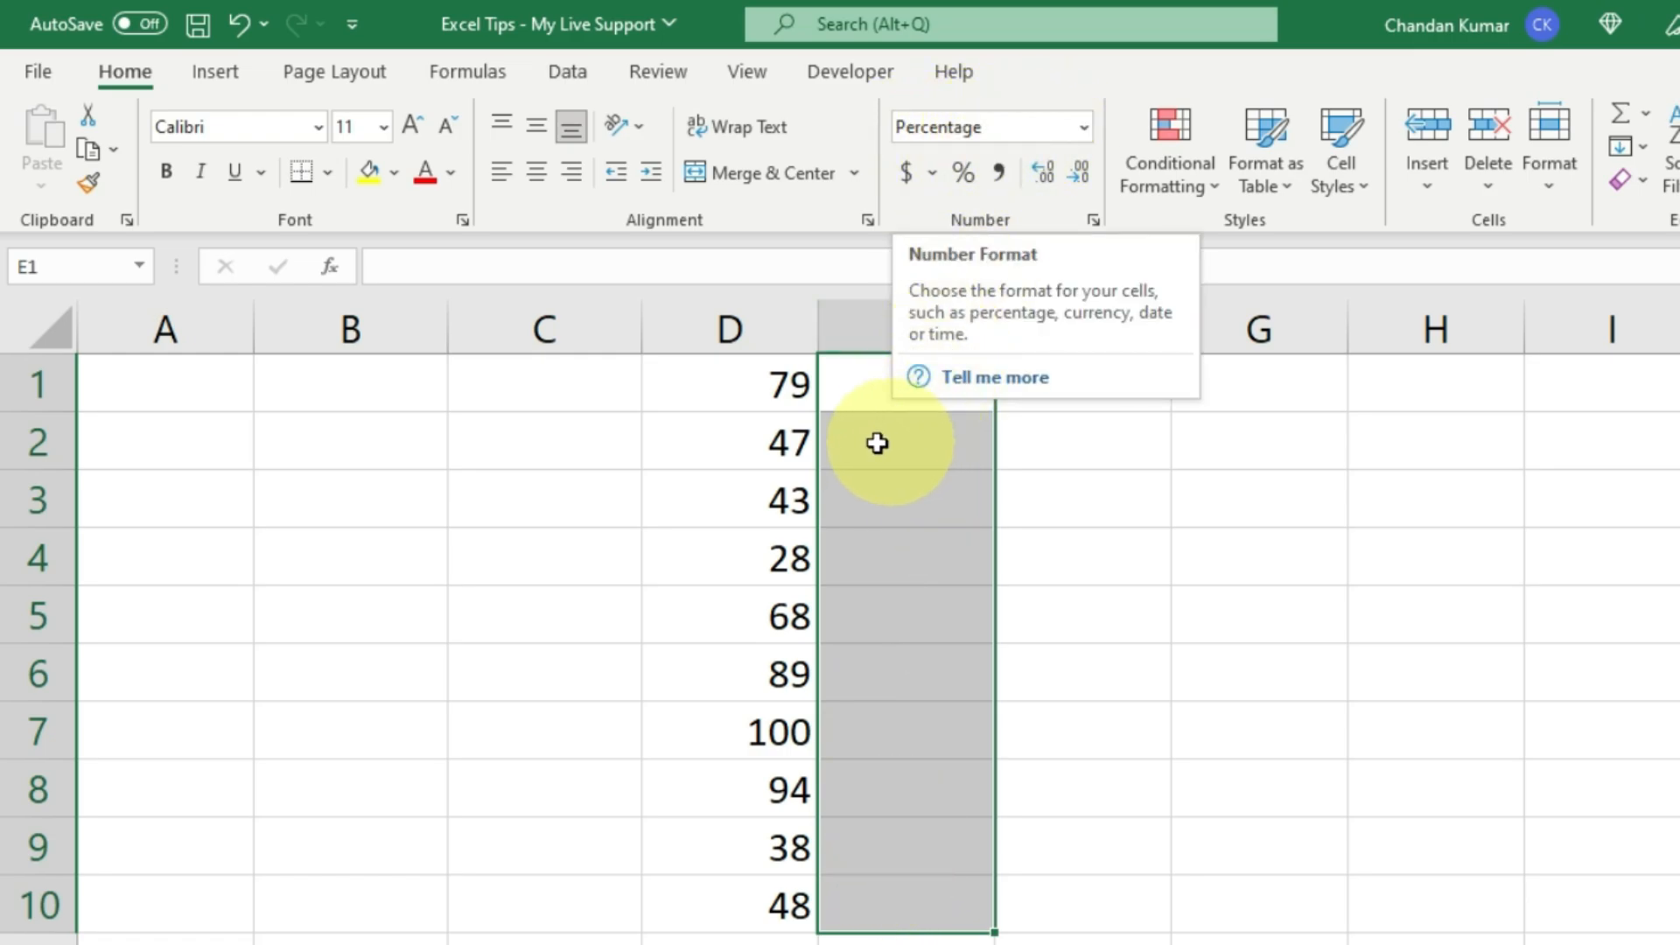
Enter the formula =D1*1% in E1 to convert the first number into a percentage.
click(880, 390)
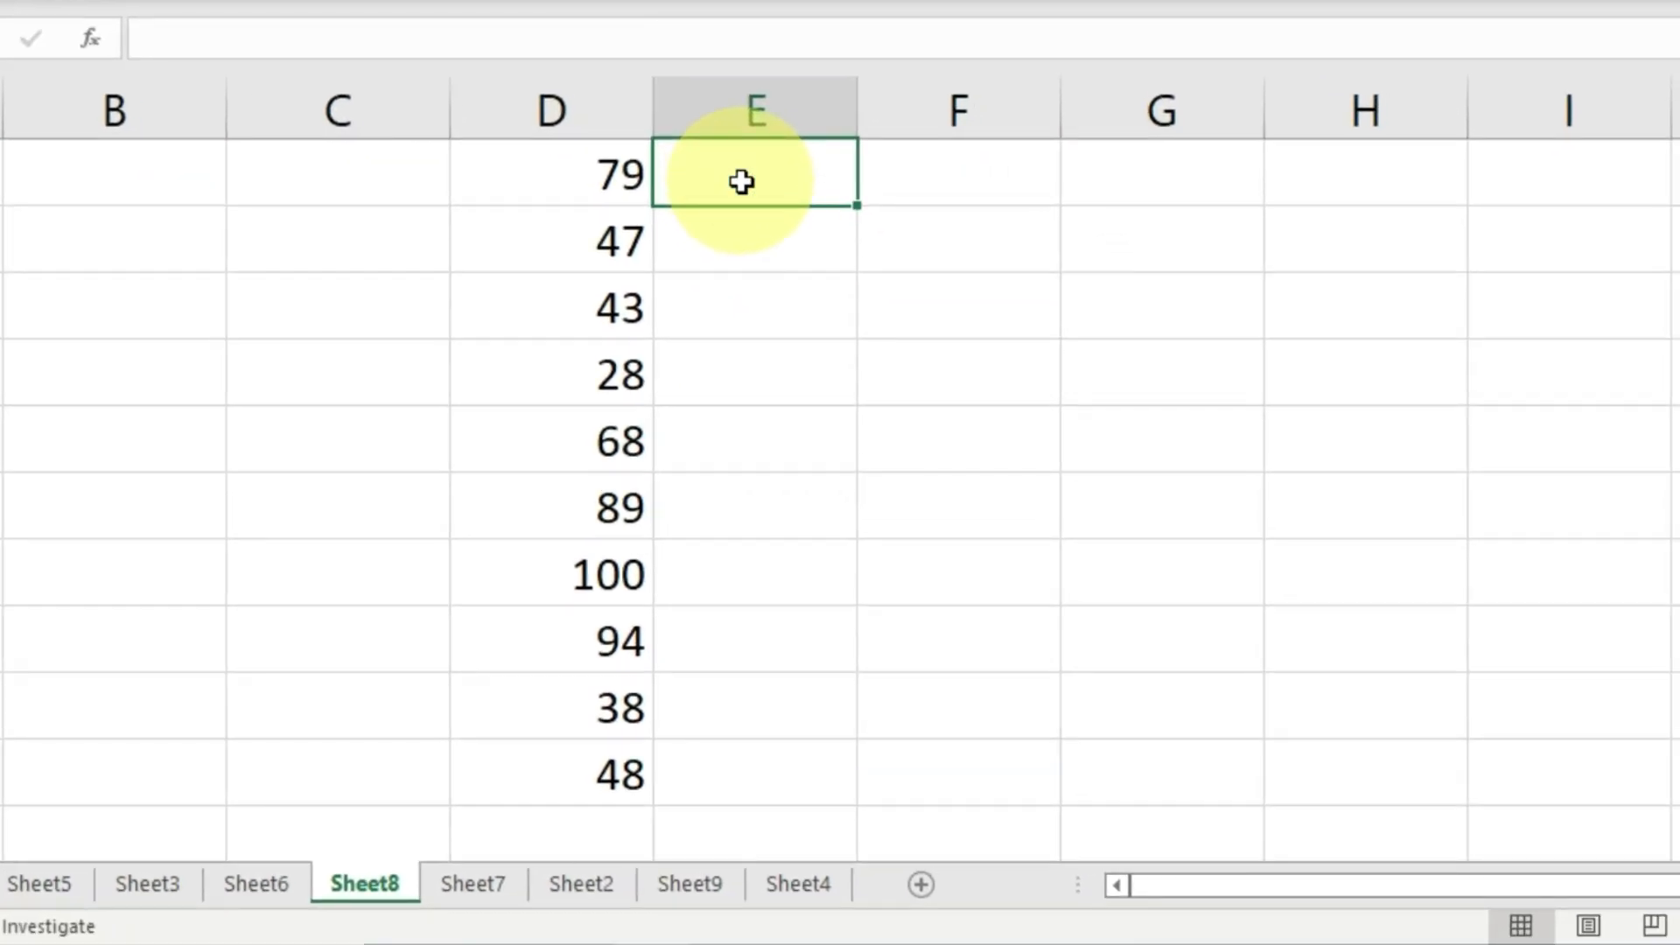
text(=)
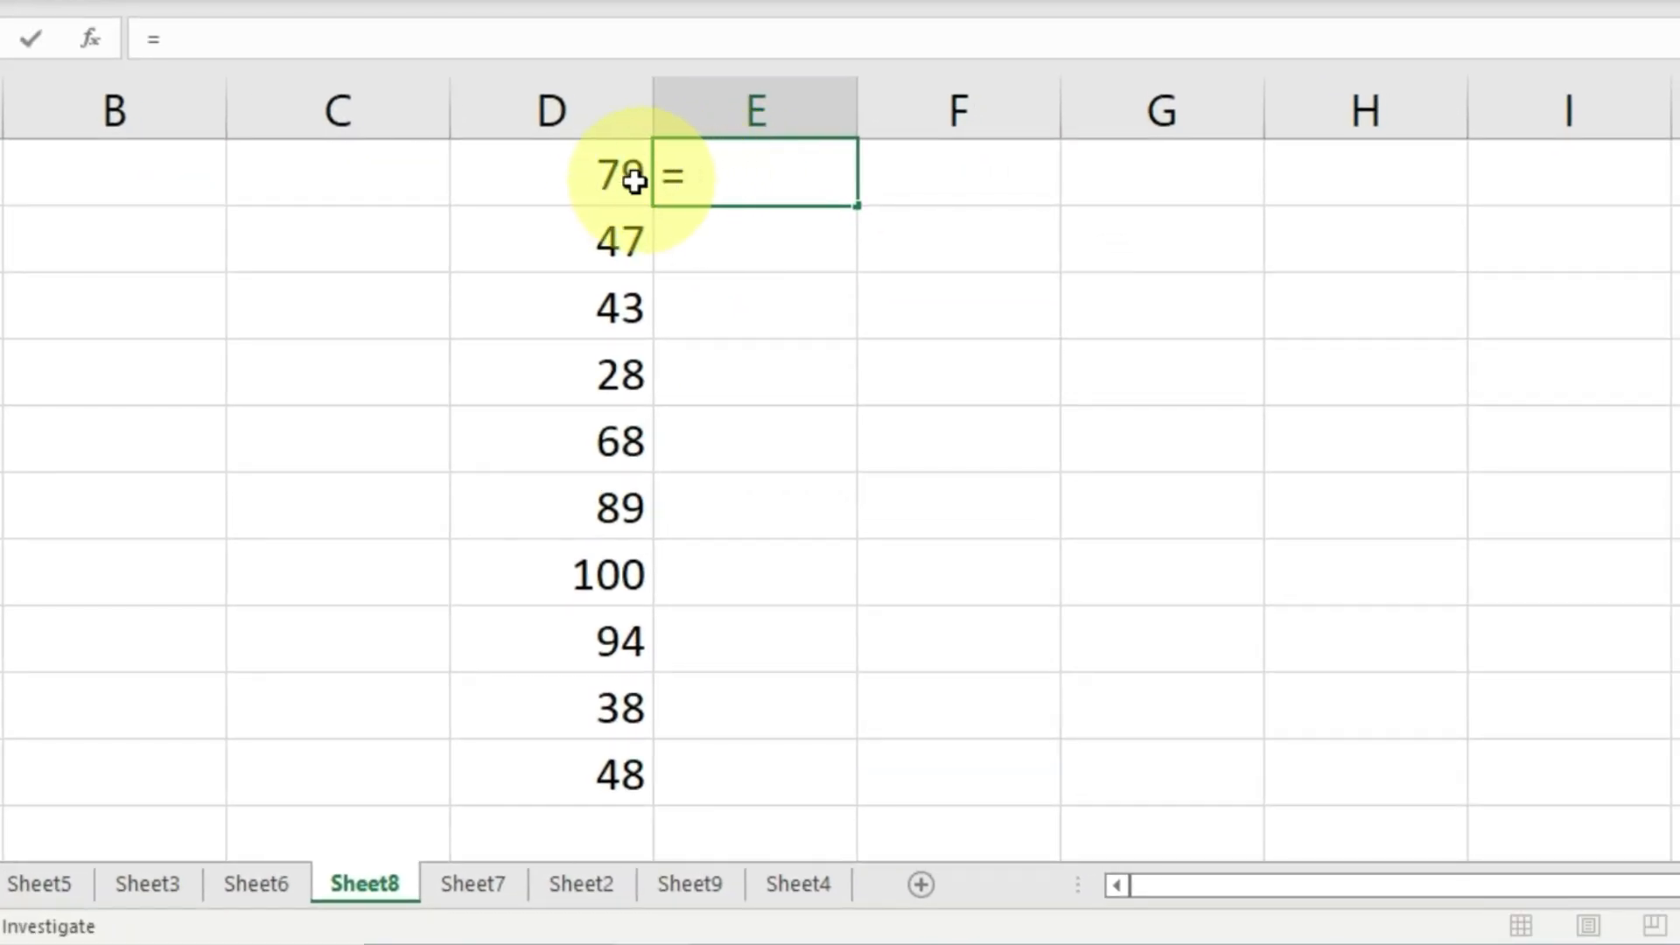
click(535, 187)
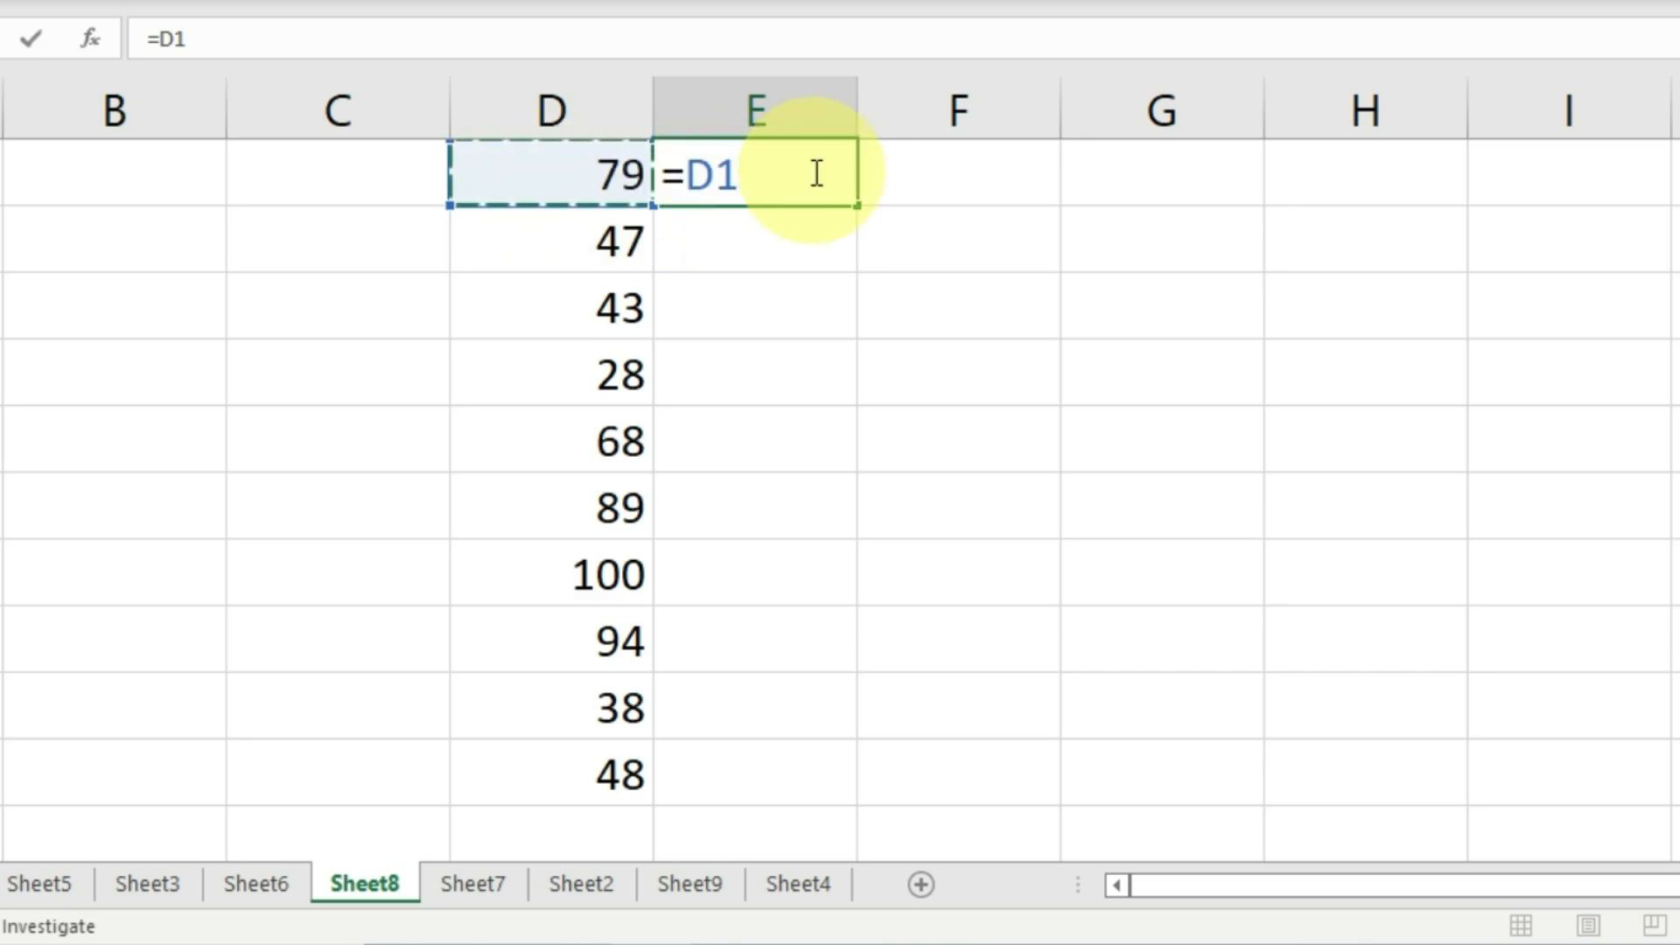
text(*)
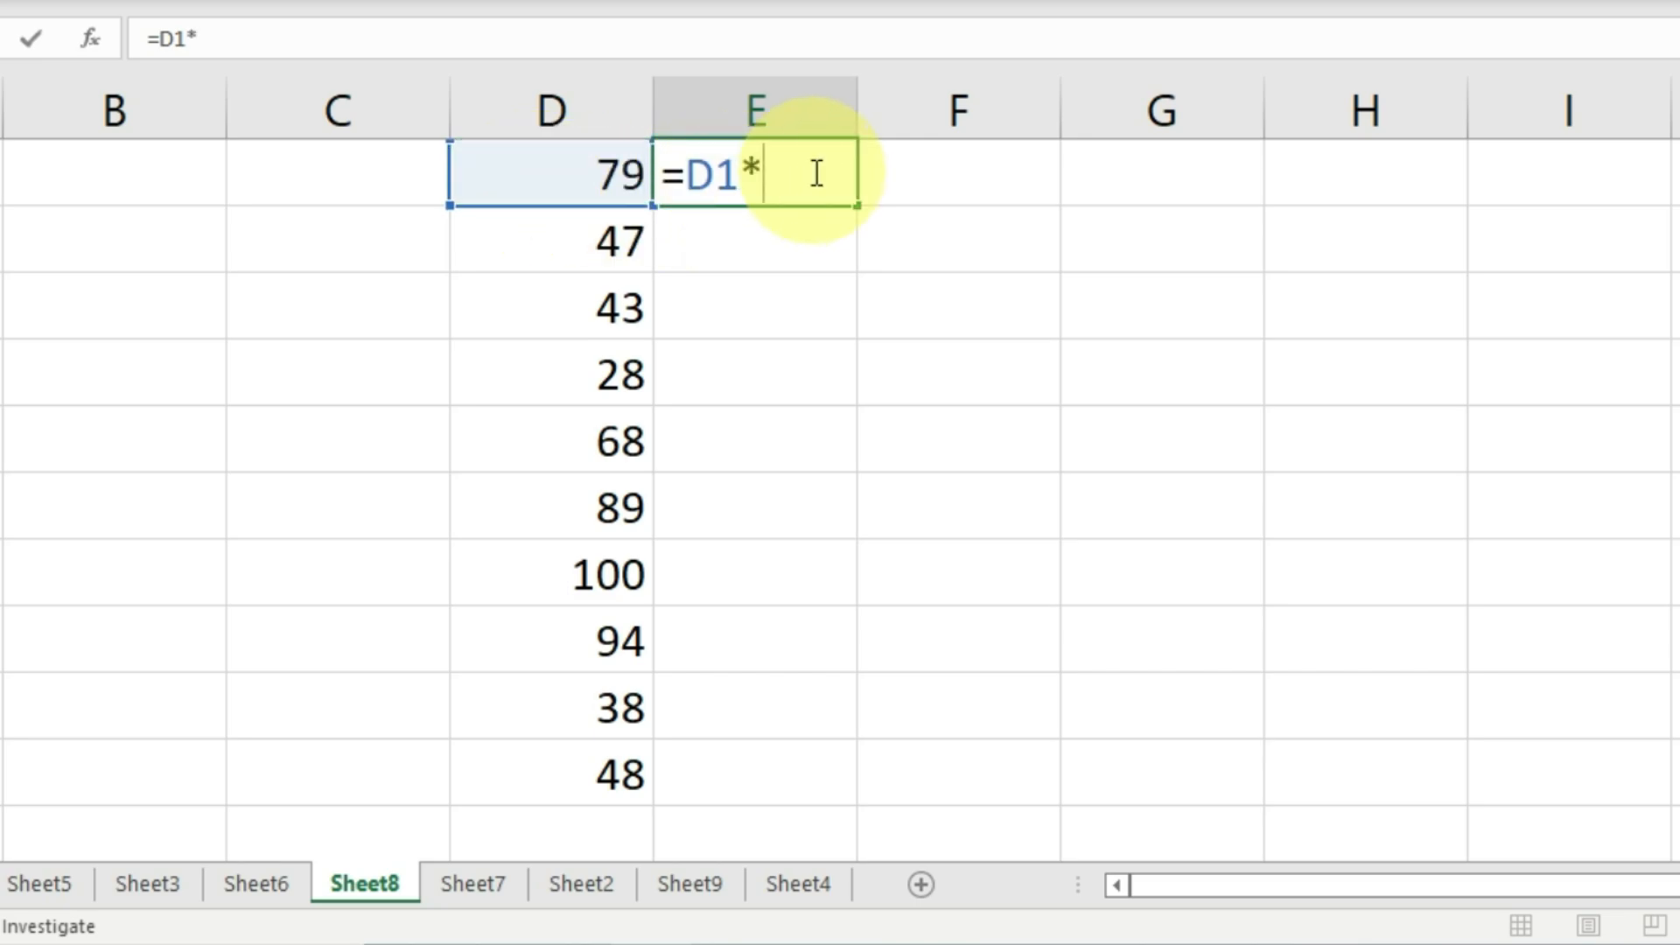
text(1%)
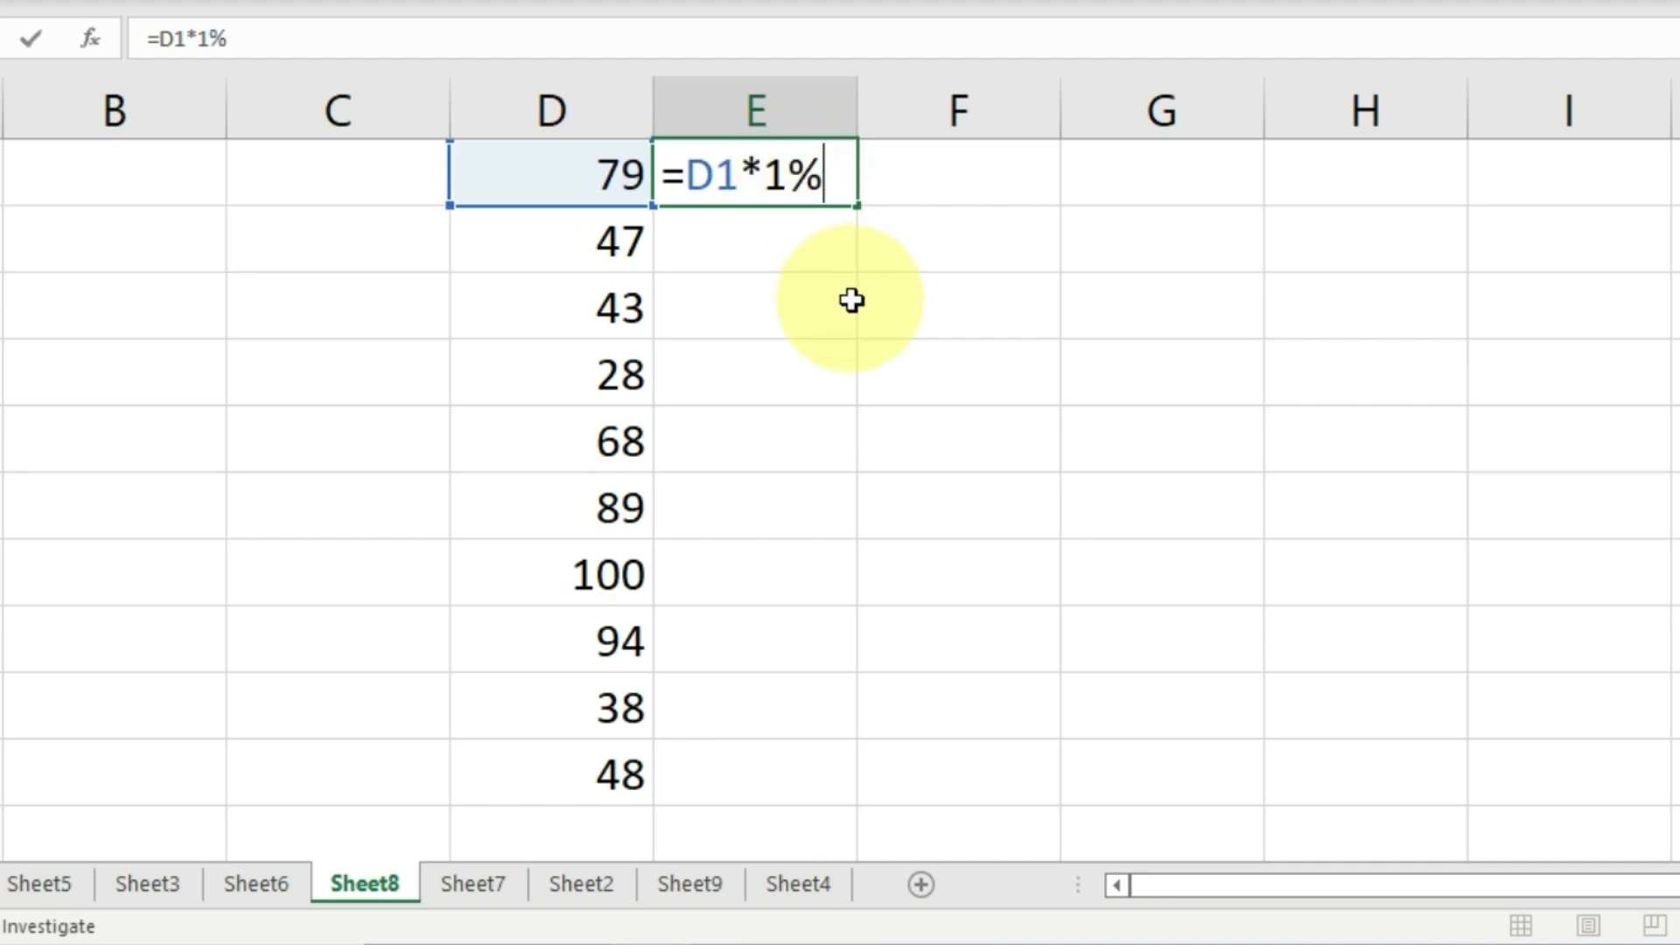
key(Return)
Fill the percentage formula from E1 down to E10 and check the converted values against column D.
click(768, 178)
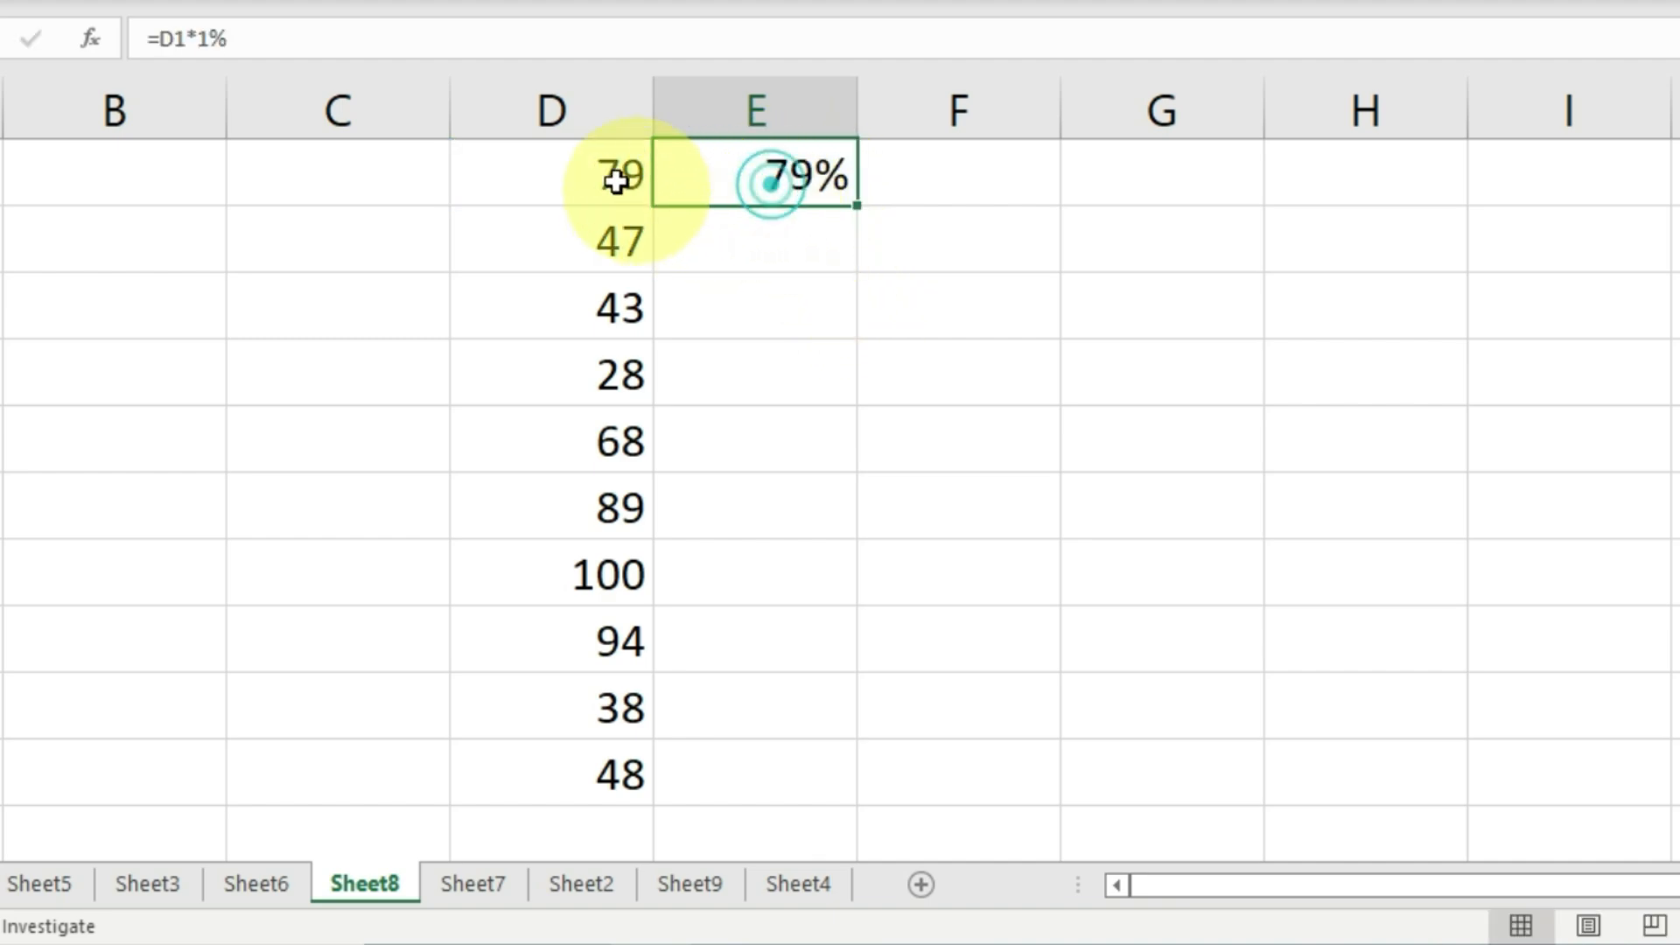
click(560, 158)
click(769, 171)
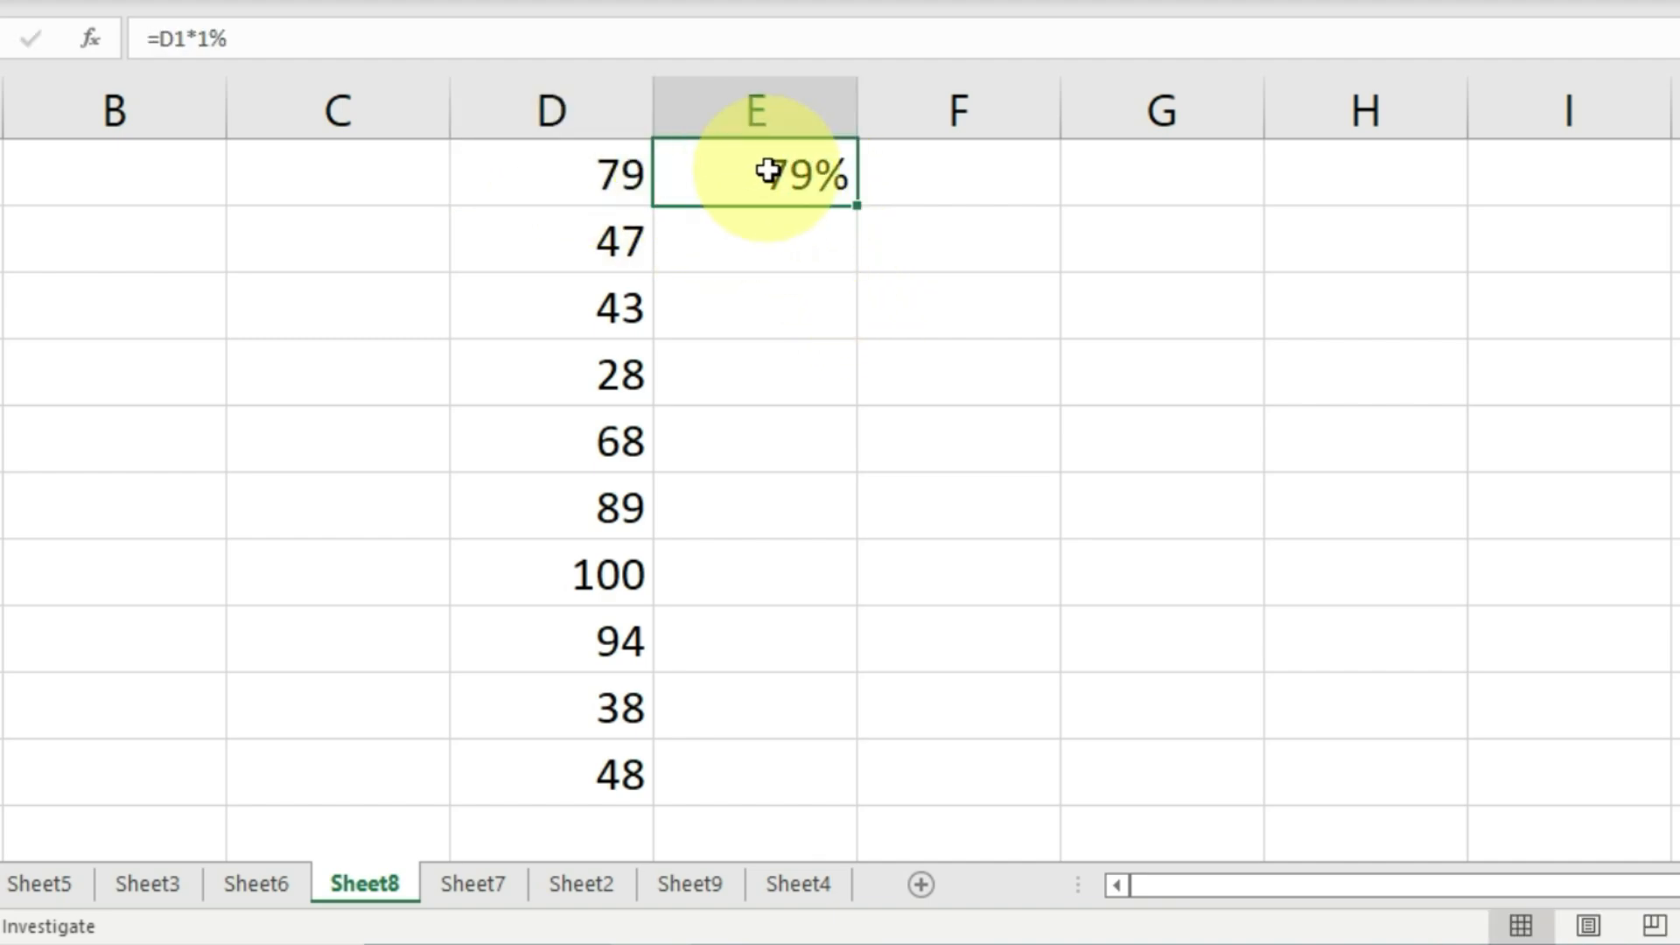
double_click(864, 213)
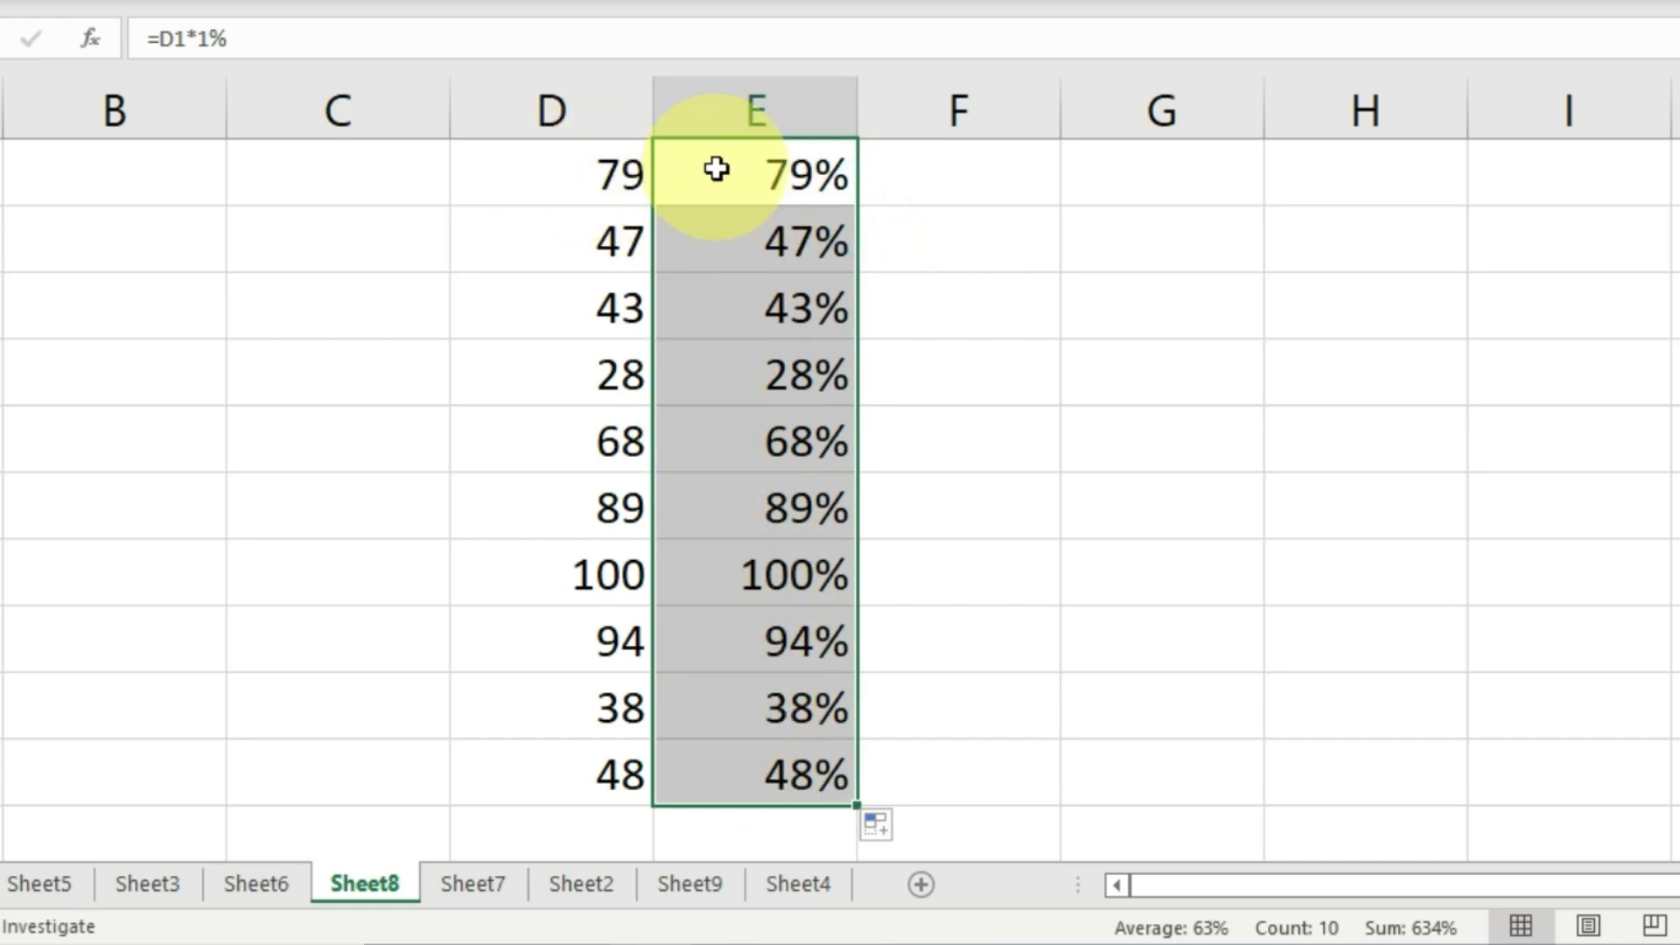
drag(717, 169, 712, 739)
click(752, 543)
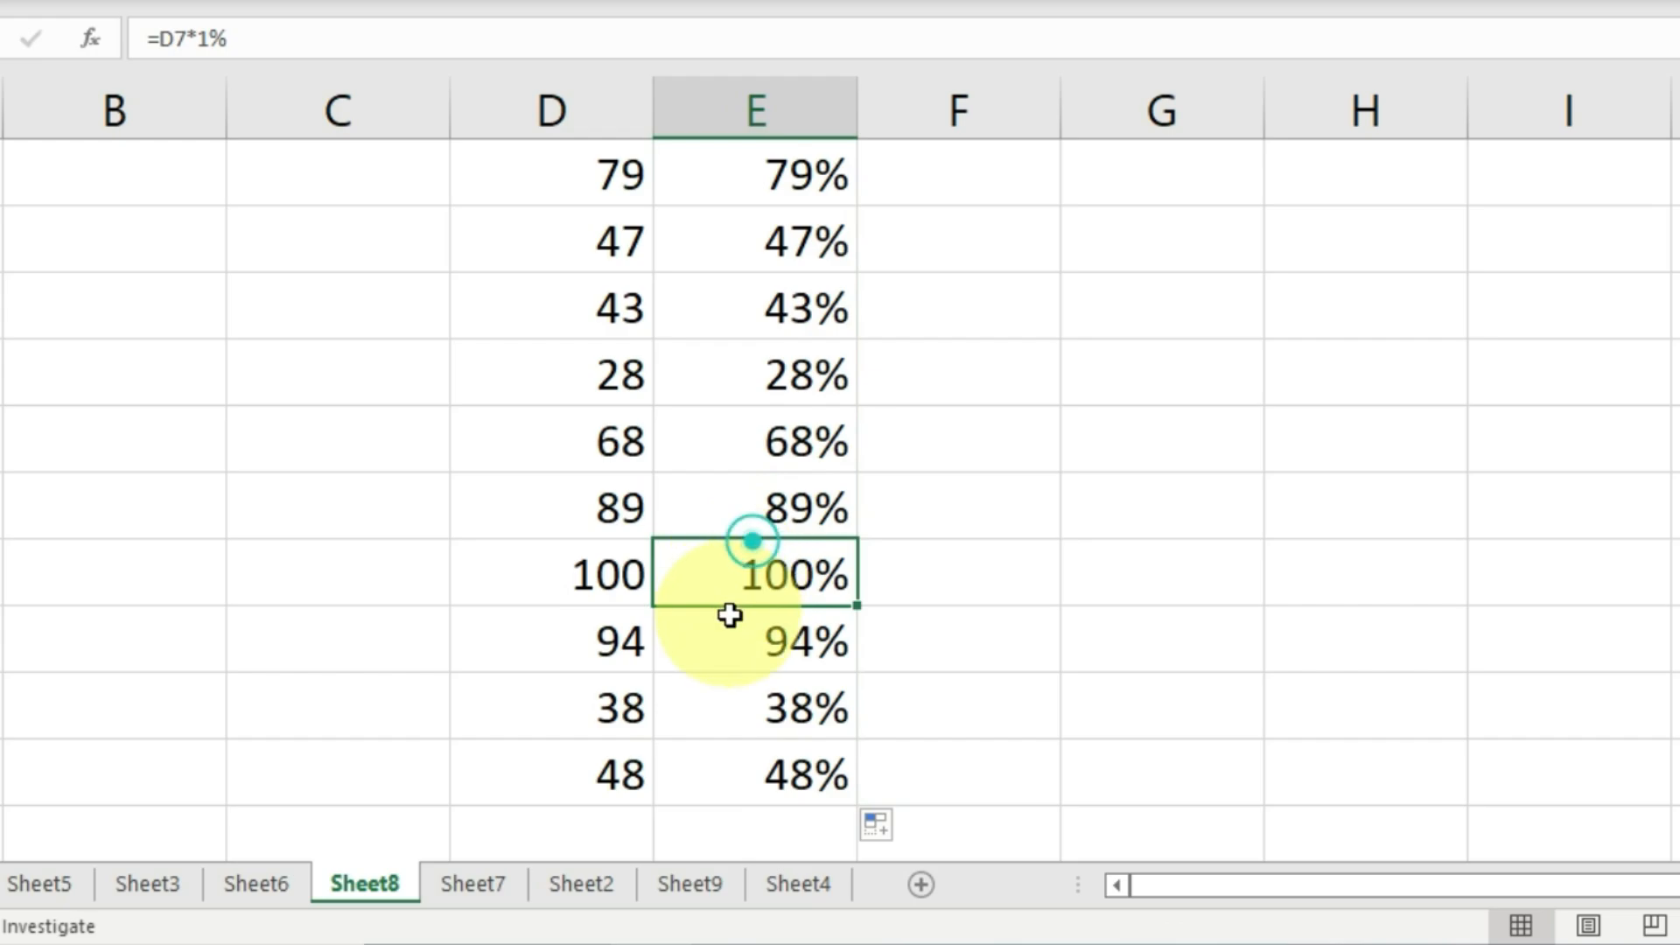
click(731, 705)
click(726, 783)
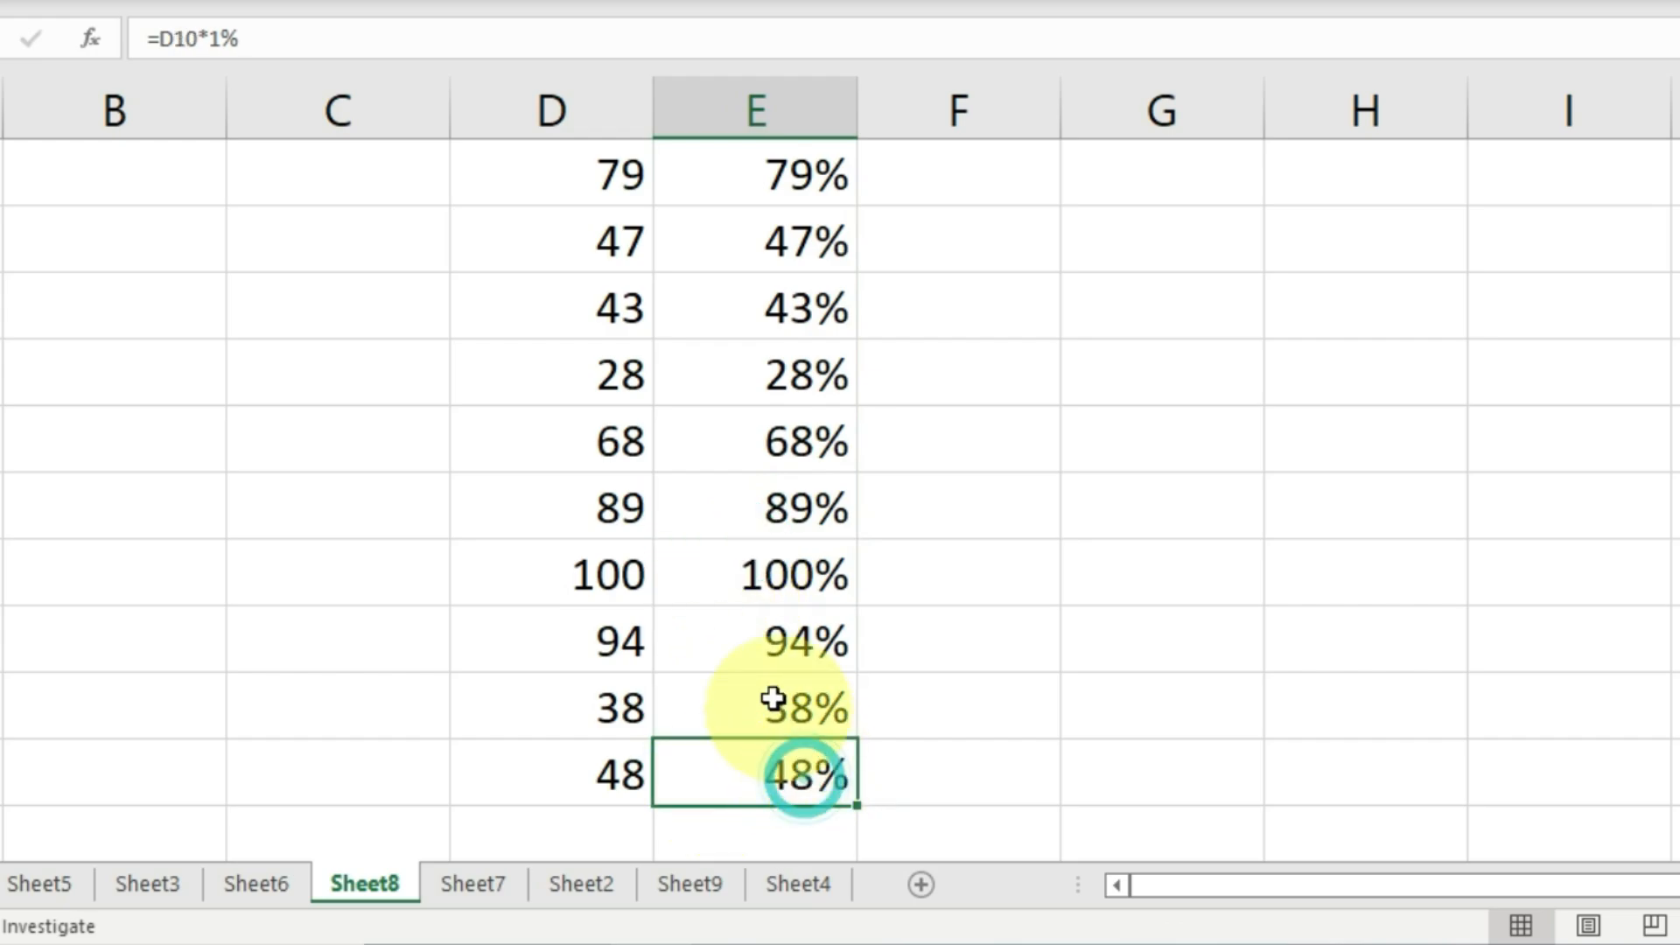
Clear the source numbers in D1:D10 to check the effect on the column E formulas, and undo the deletion.
drag(552, 173, 552, 809)
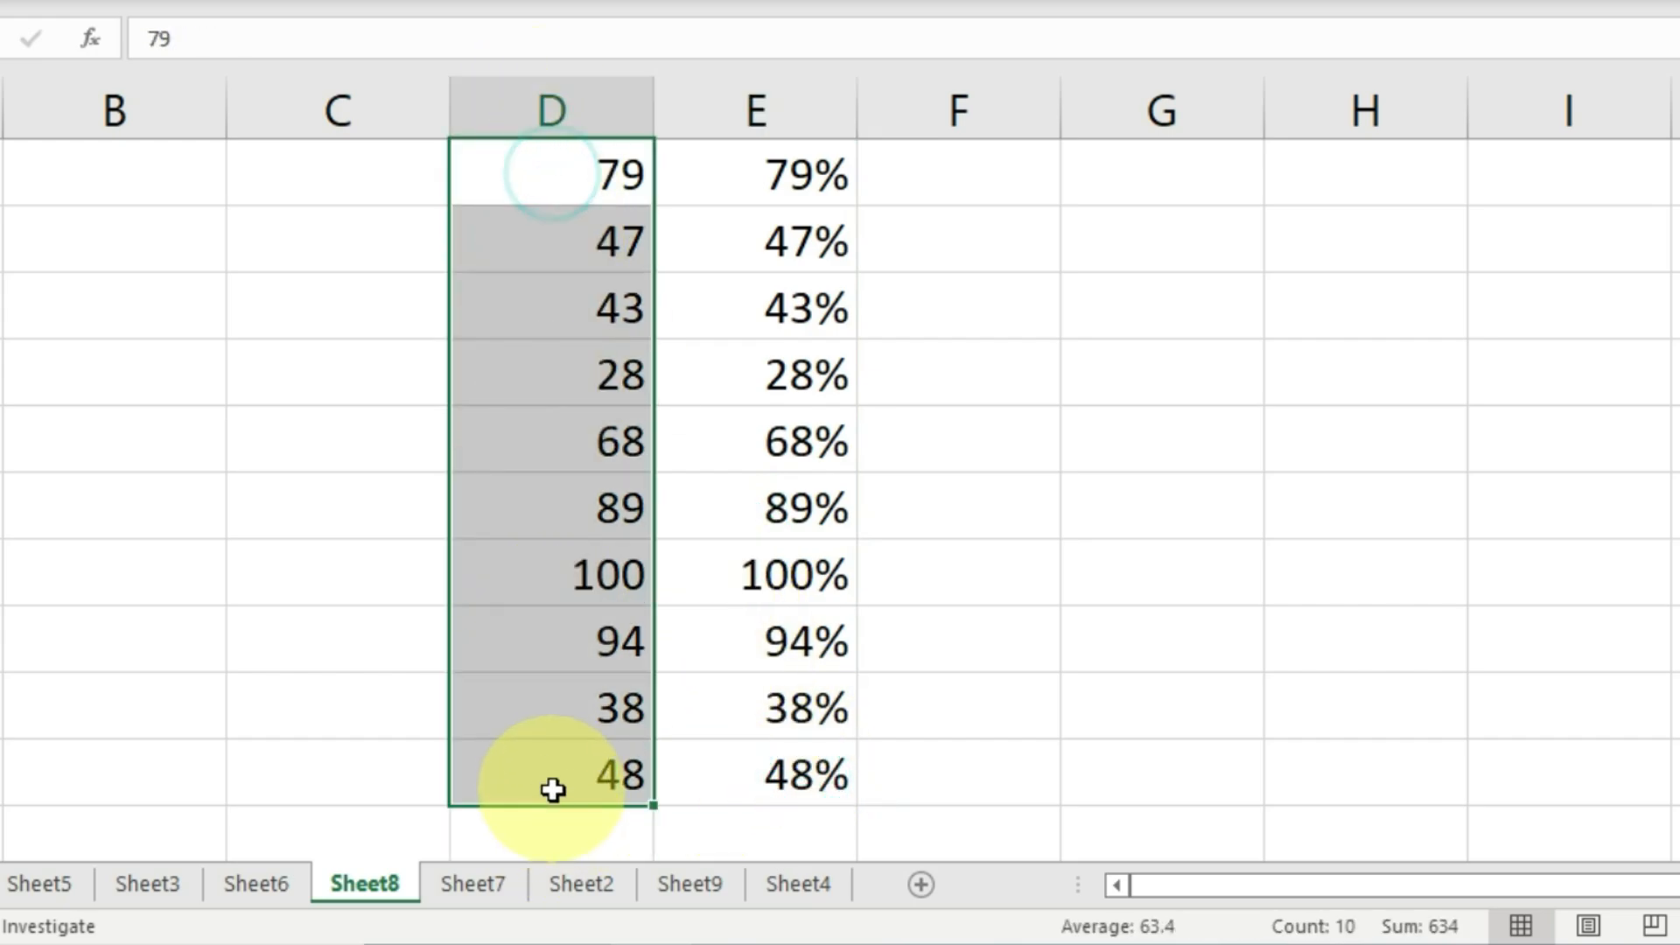
key(Delete)
click(766, 558)
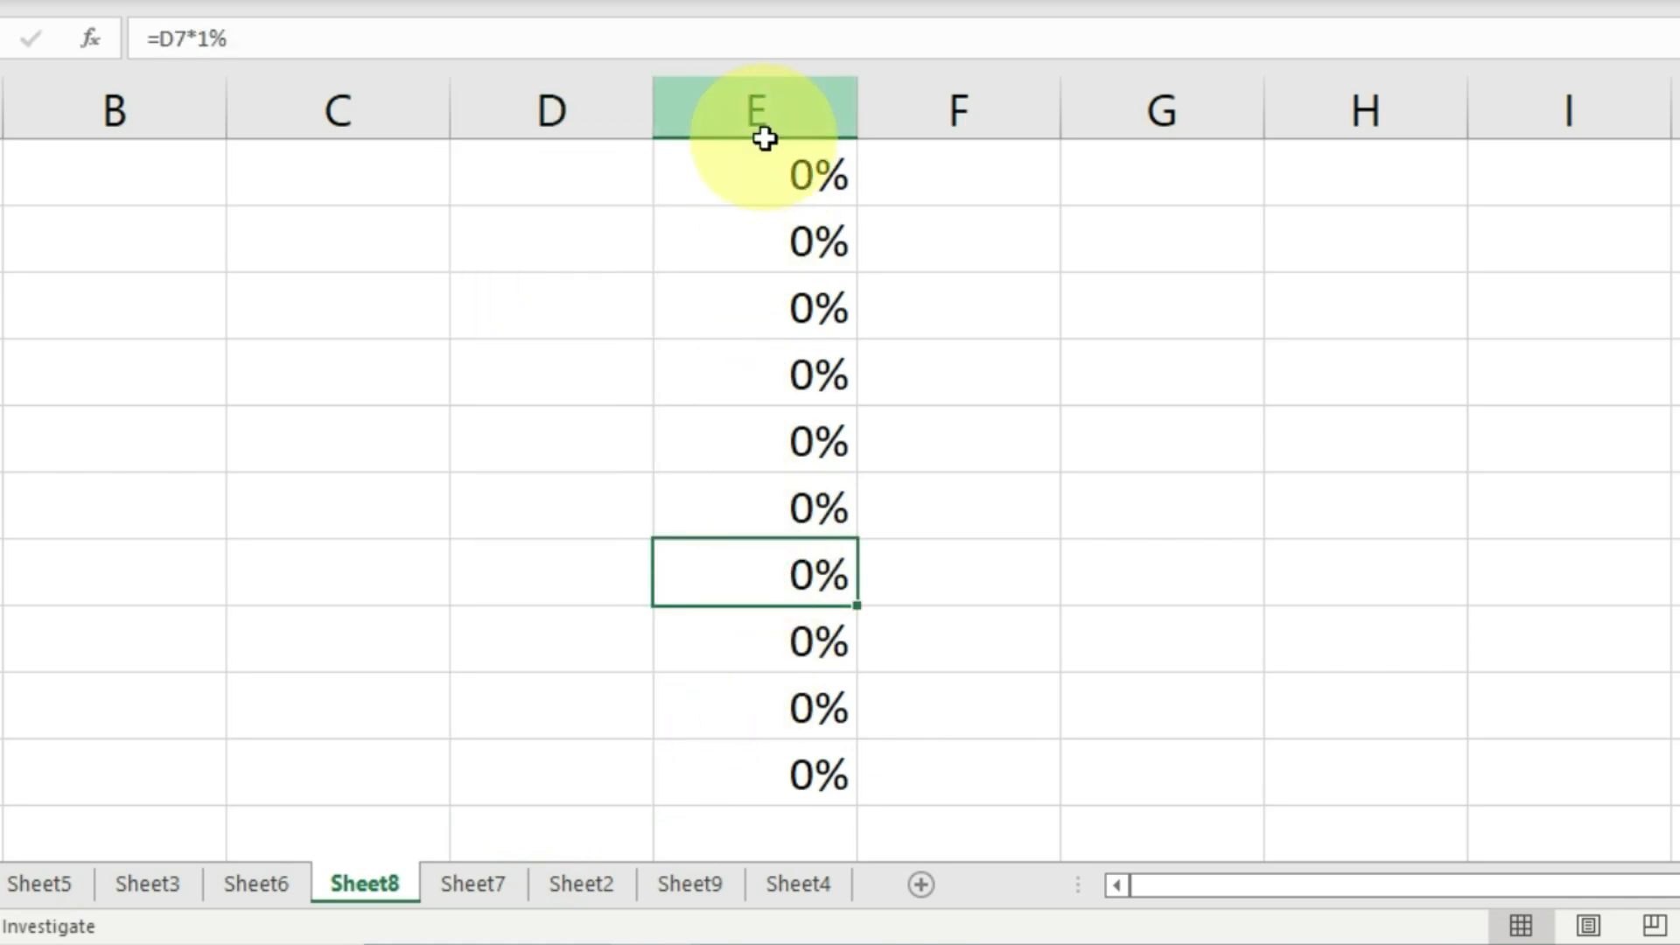
click(762, 110)
click(753, 376)
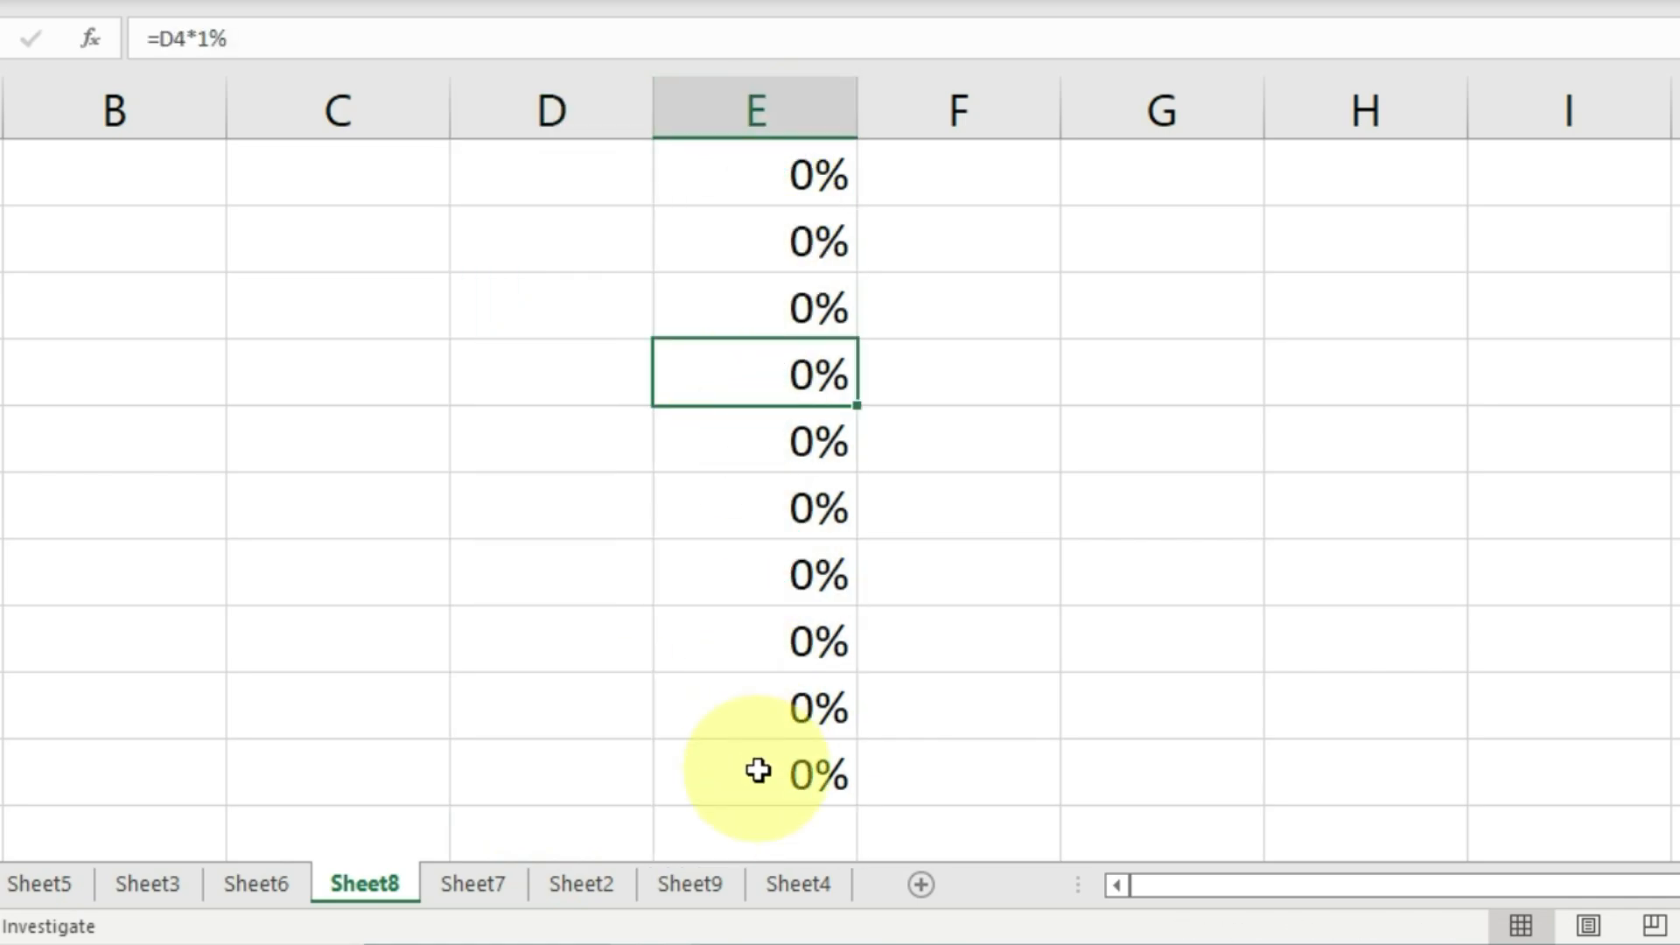
key(ctrl+z)
click(803, 746)
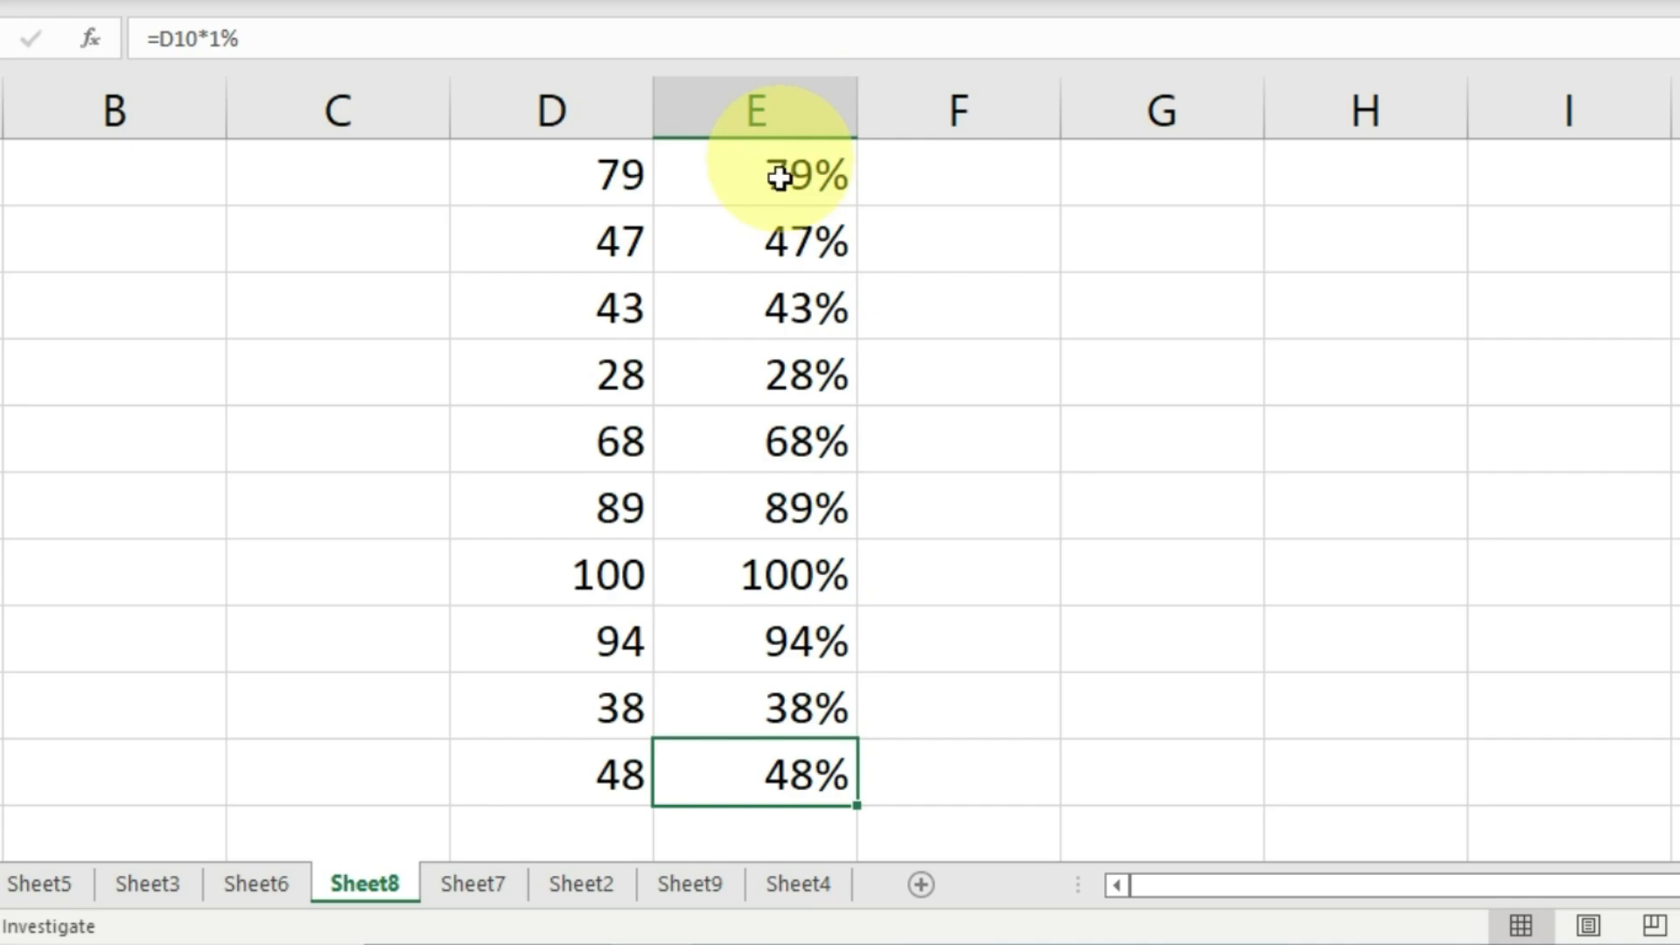
Replace the formulas in E1:E10 with static percentages by copying the range and pasting it in place as Values.
click(759, 336)
click(734, 166)
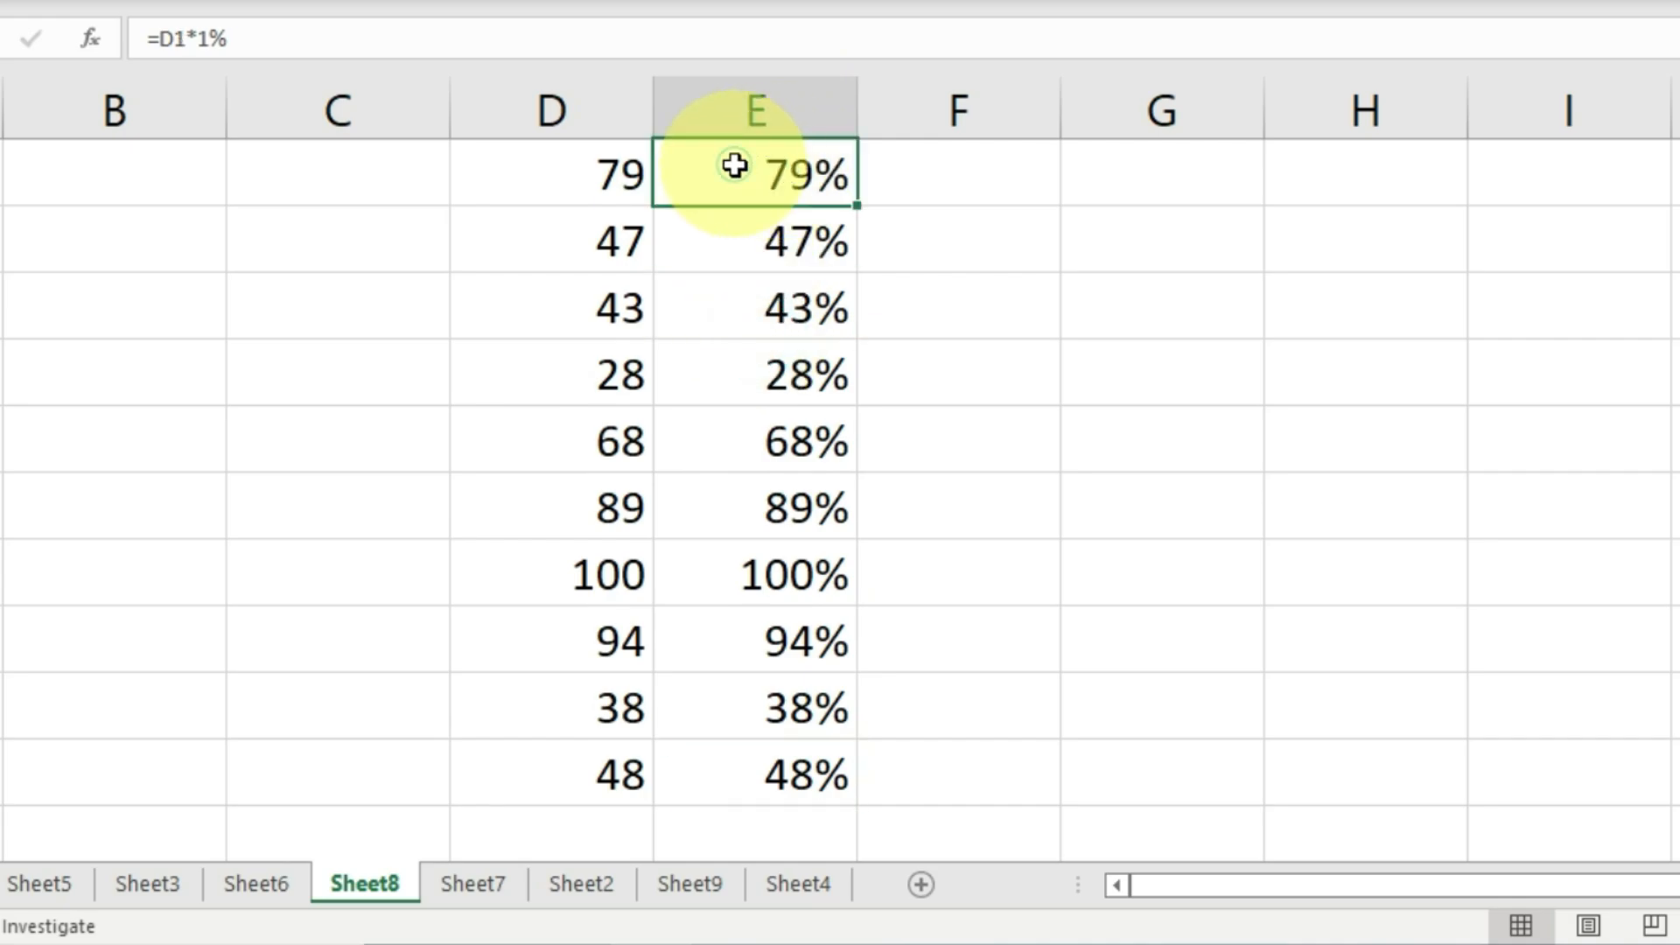
drag(747, 175, 754, 777)
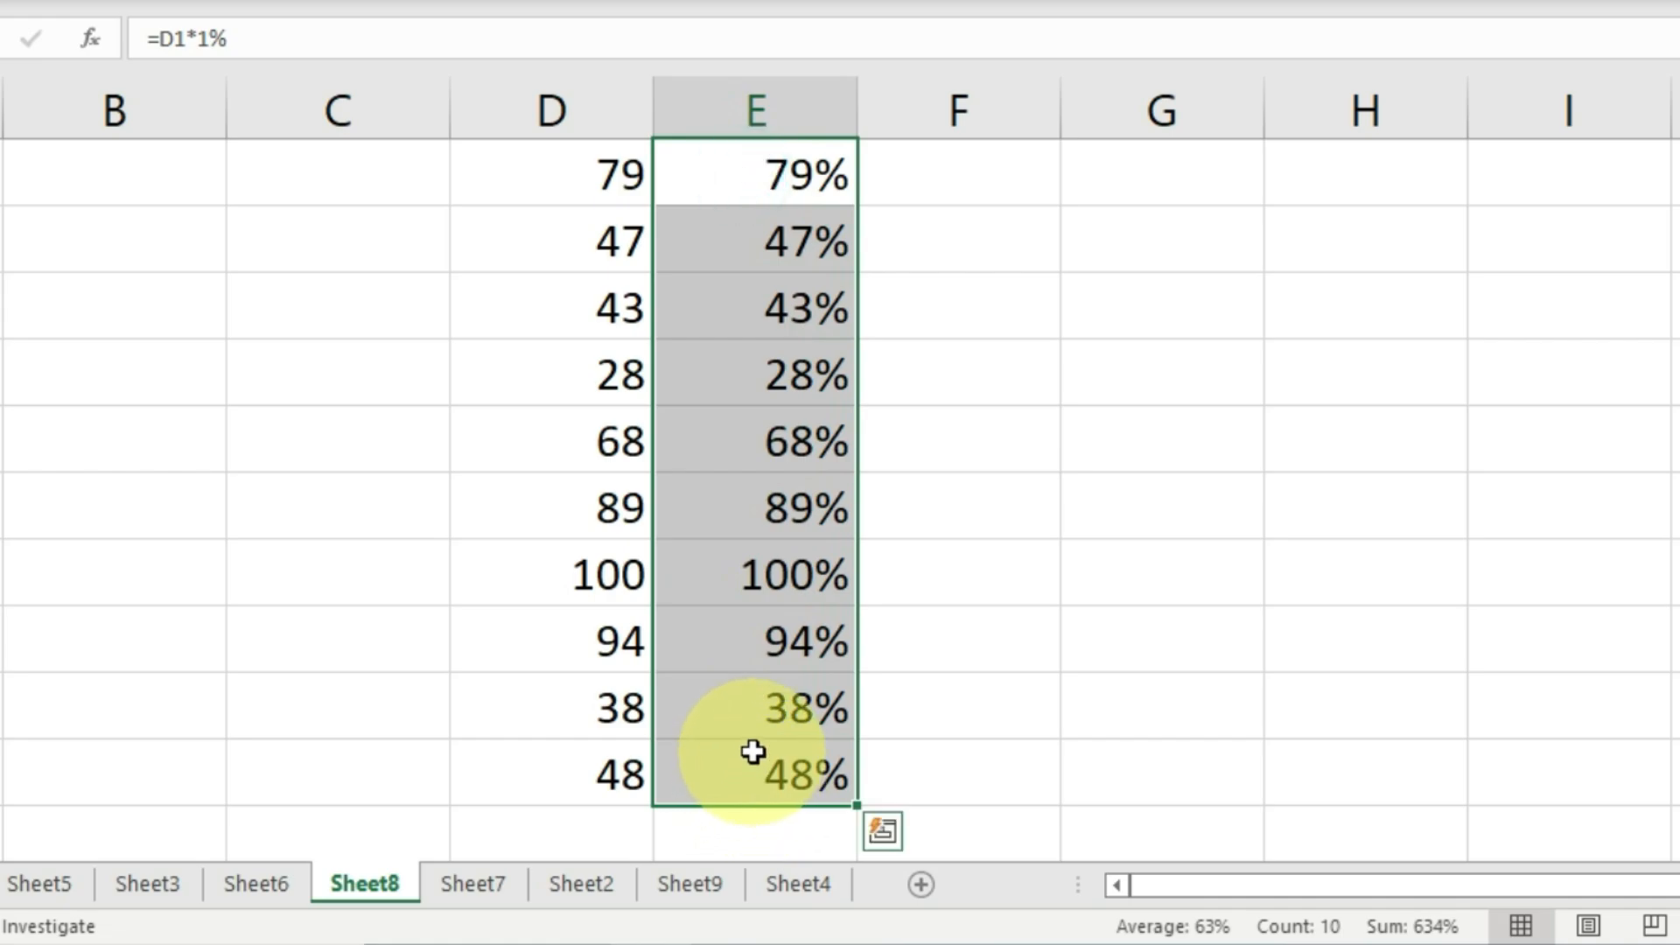
key(ctrl+c)
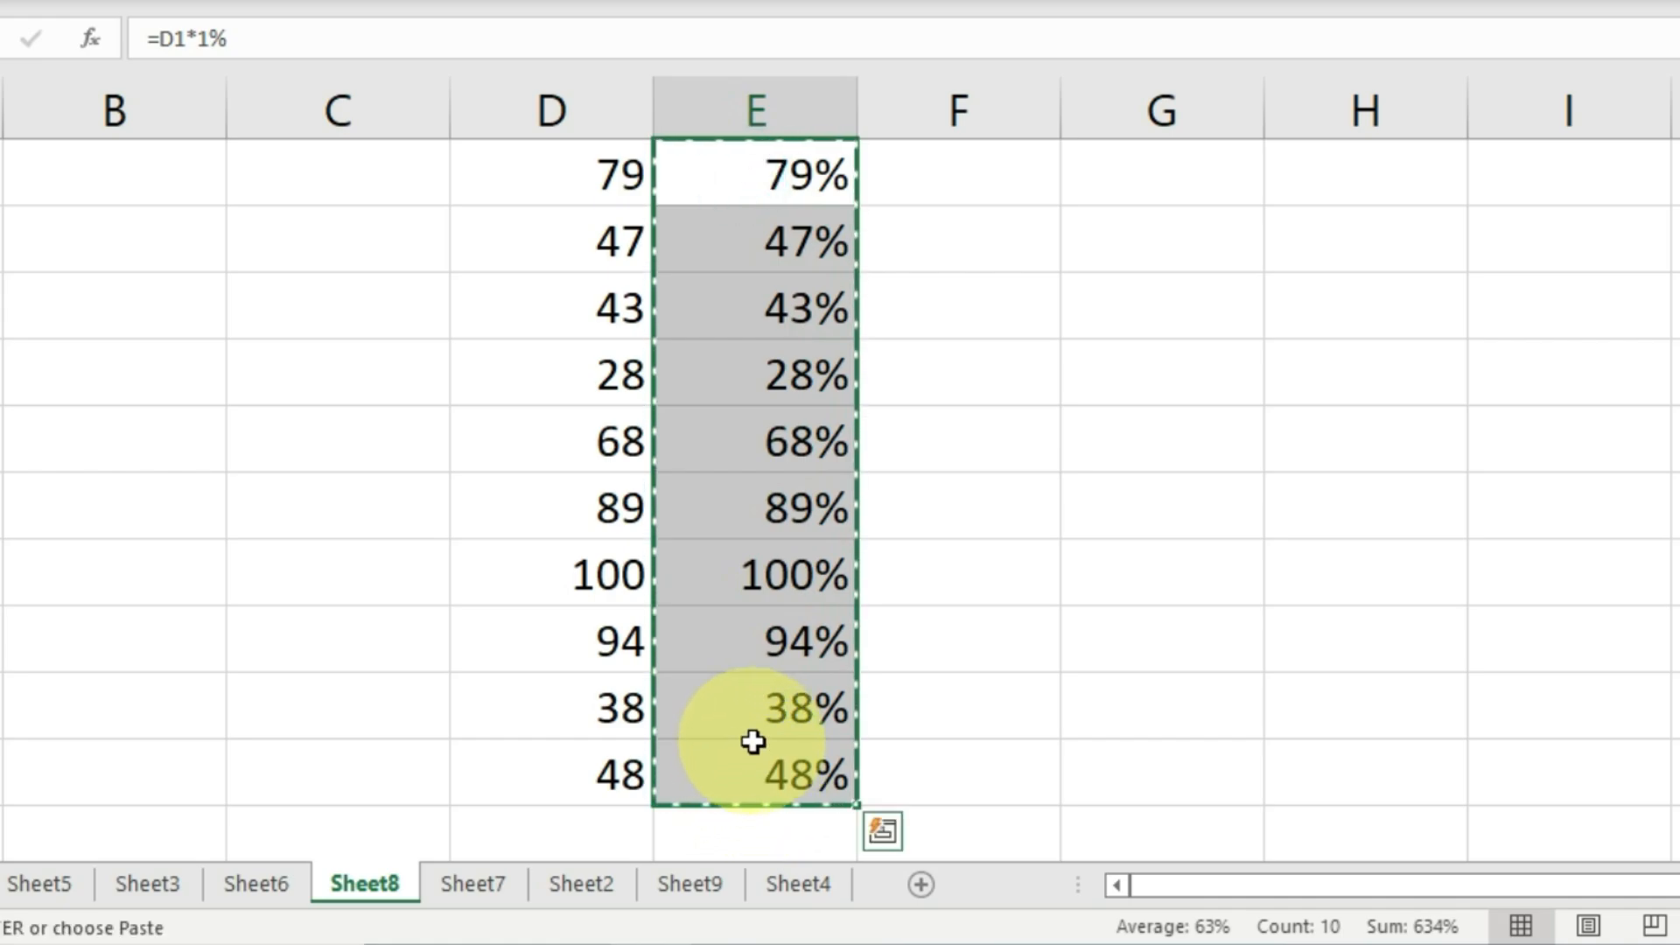
key(ctrl+v)
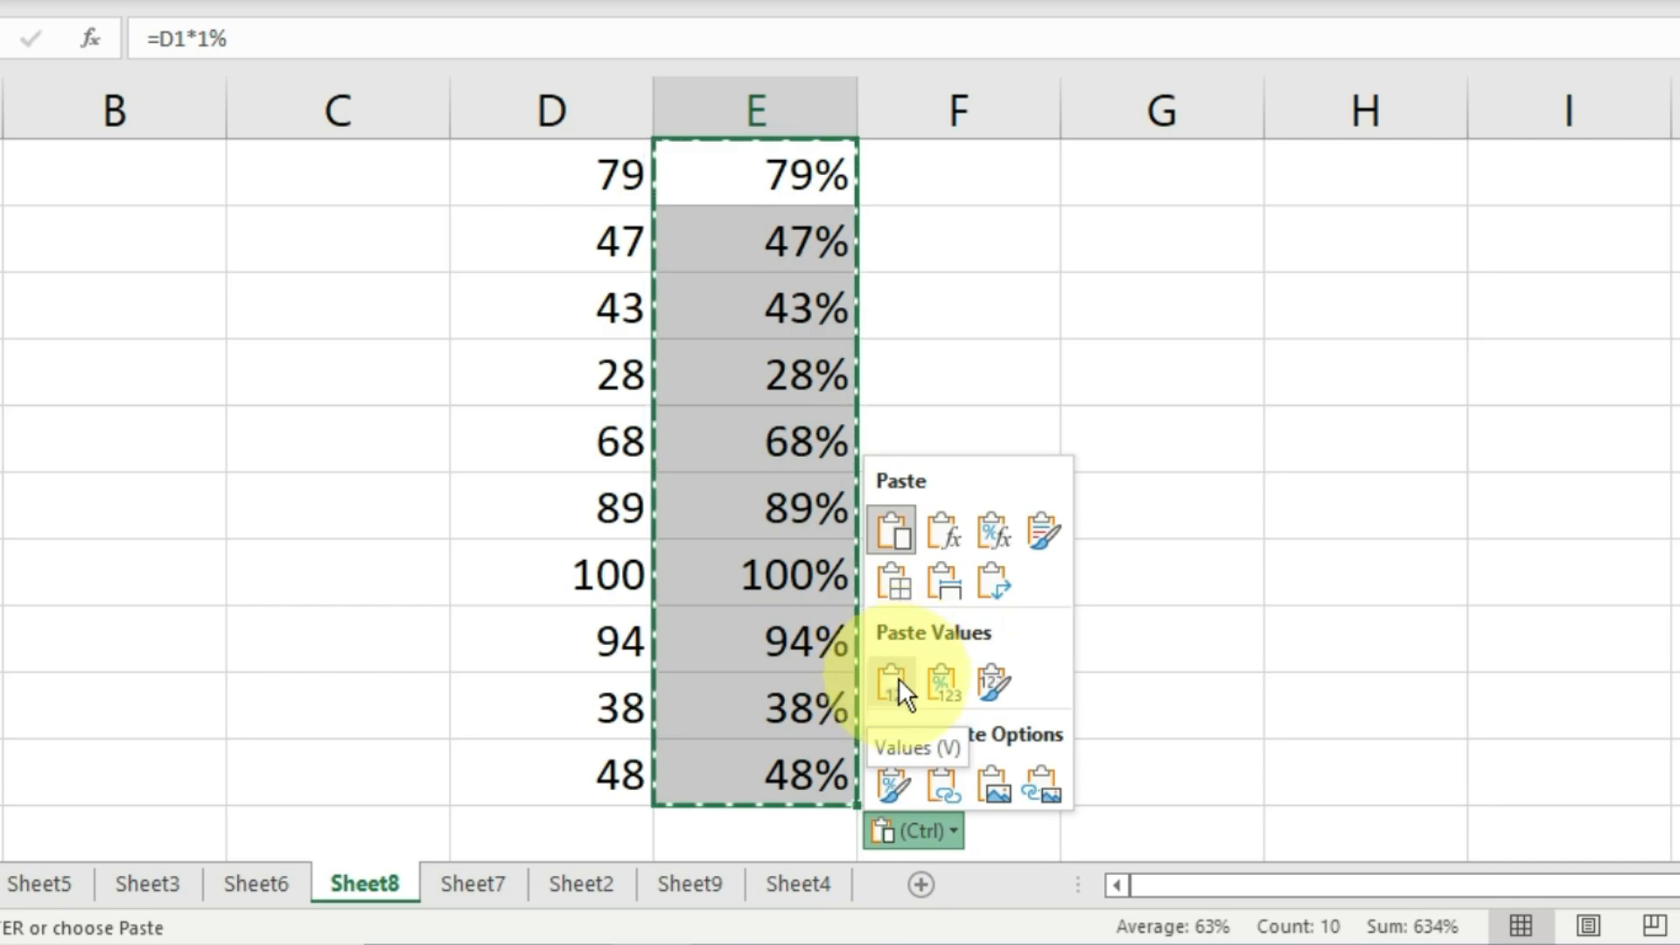
click(895, 683)
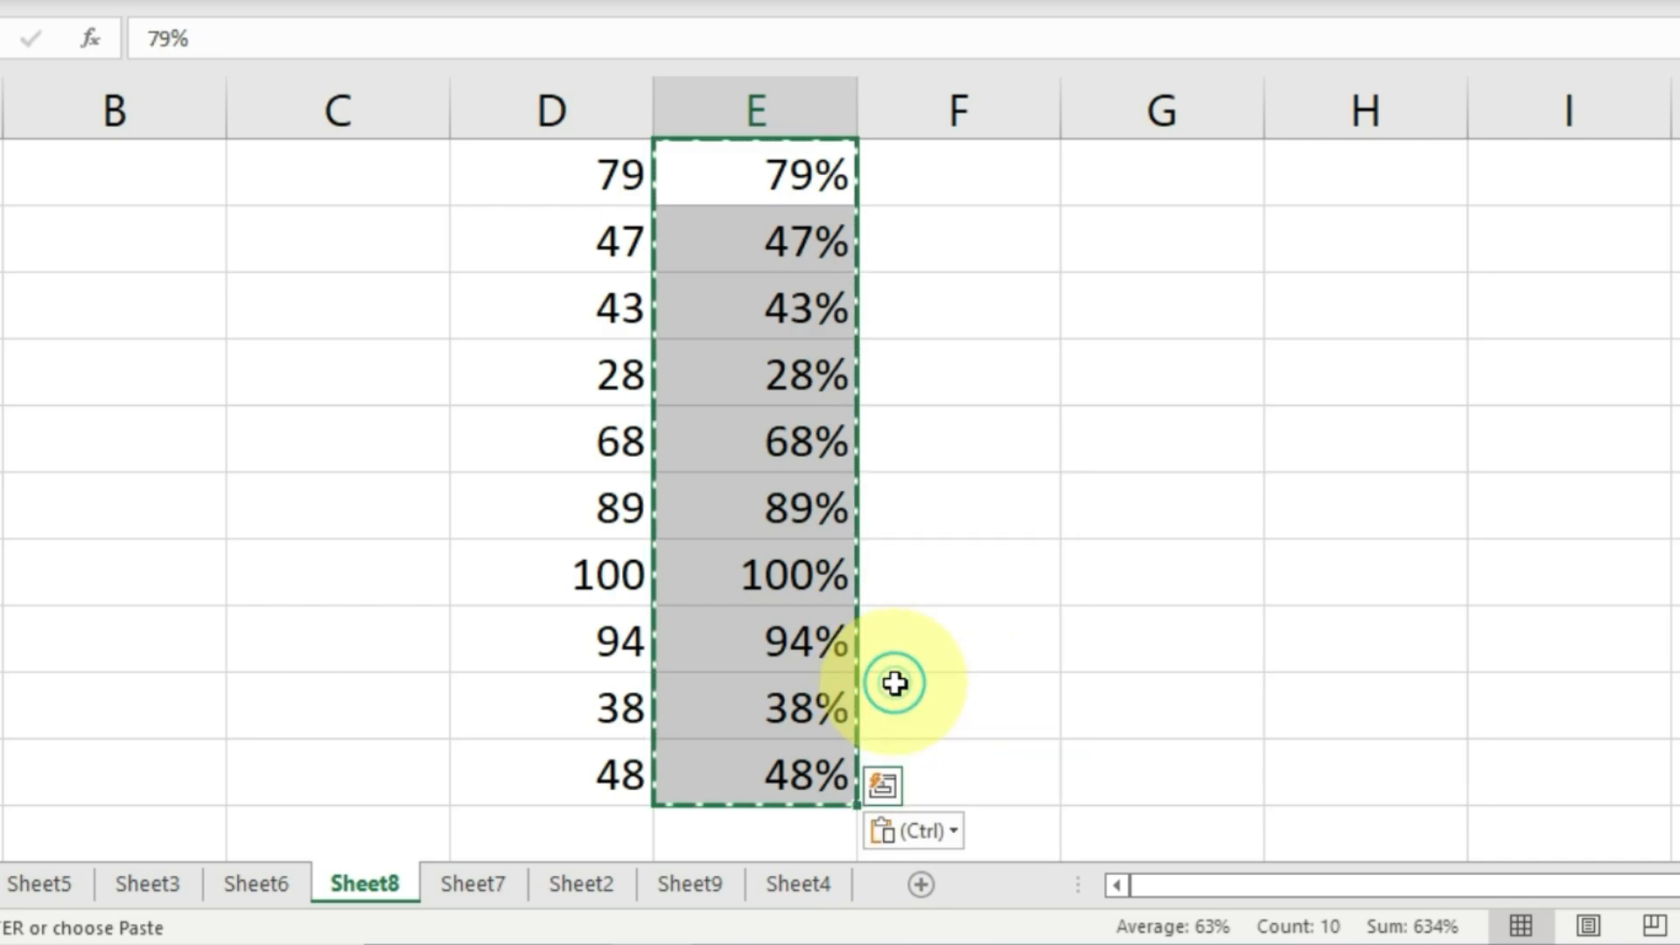
click(719, 348)
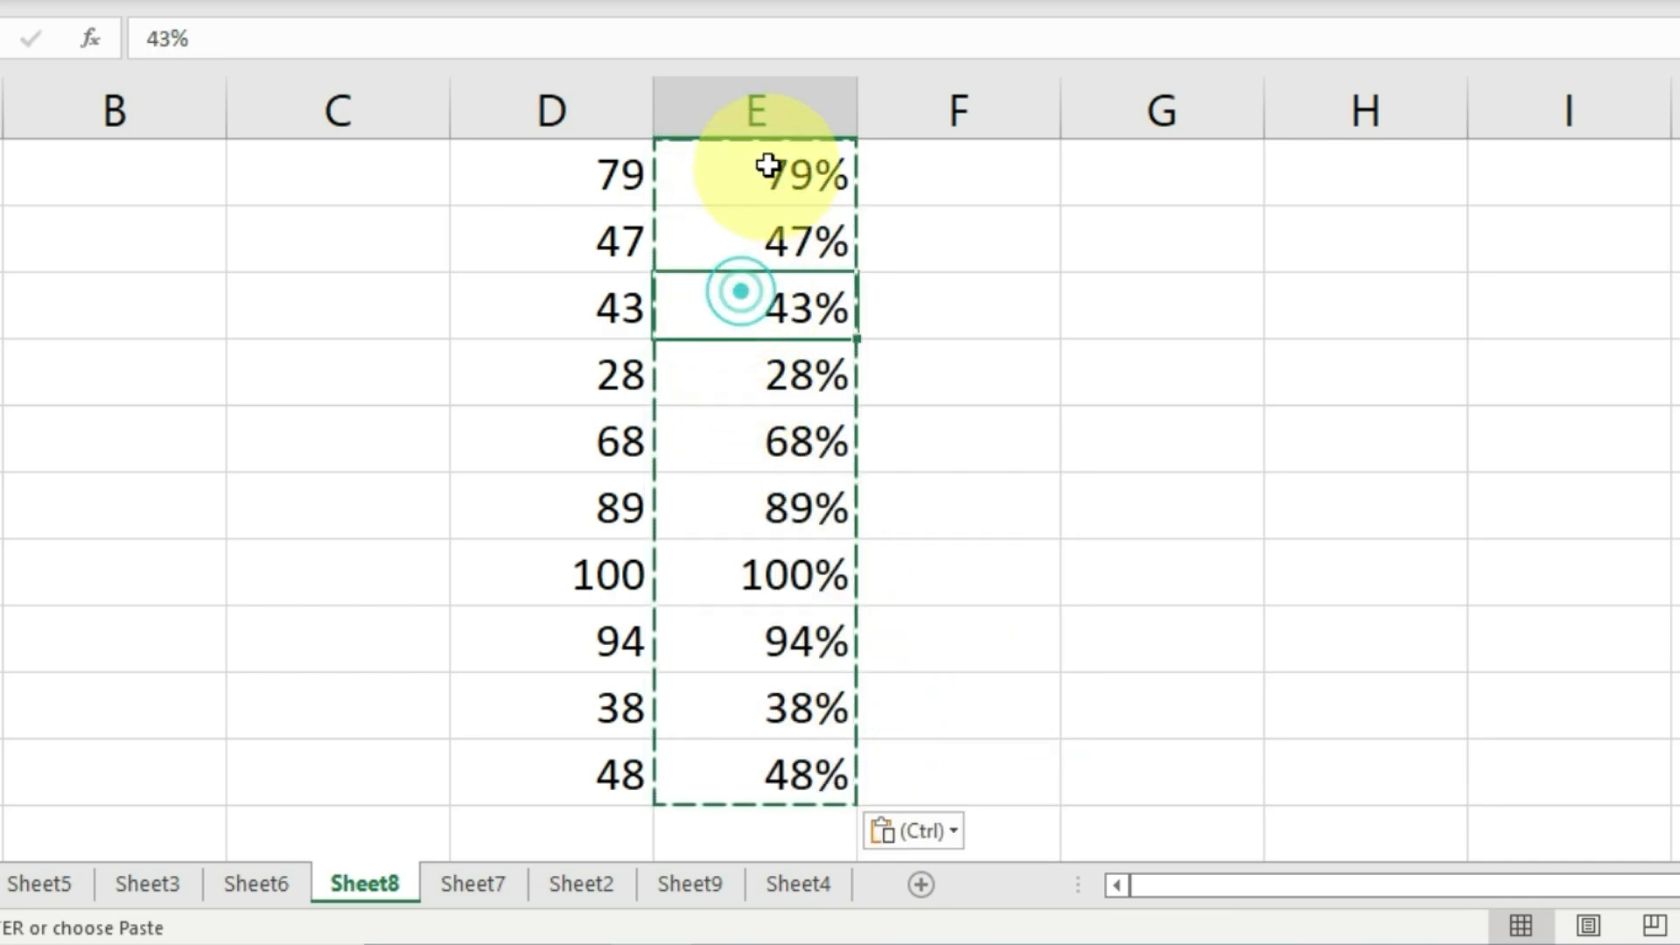
drag(769, 166, 723, 679)
click(703, 553)
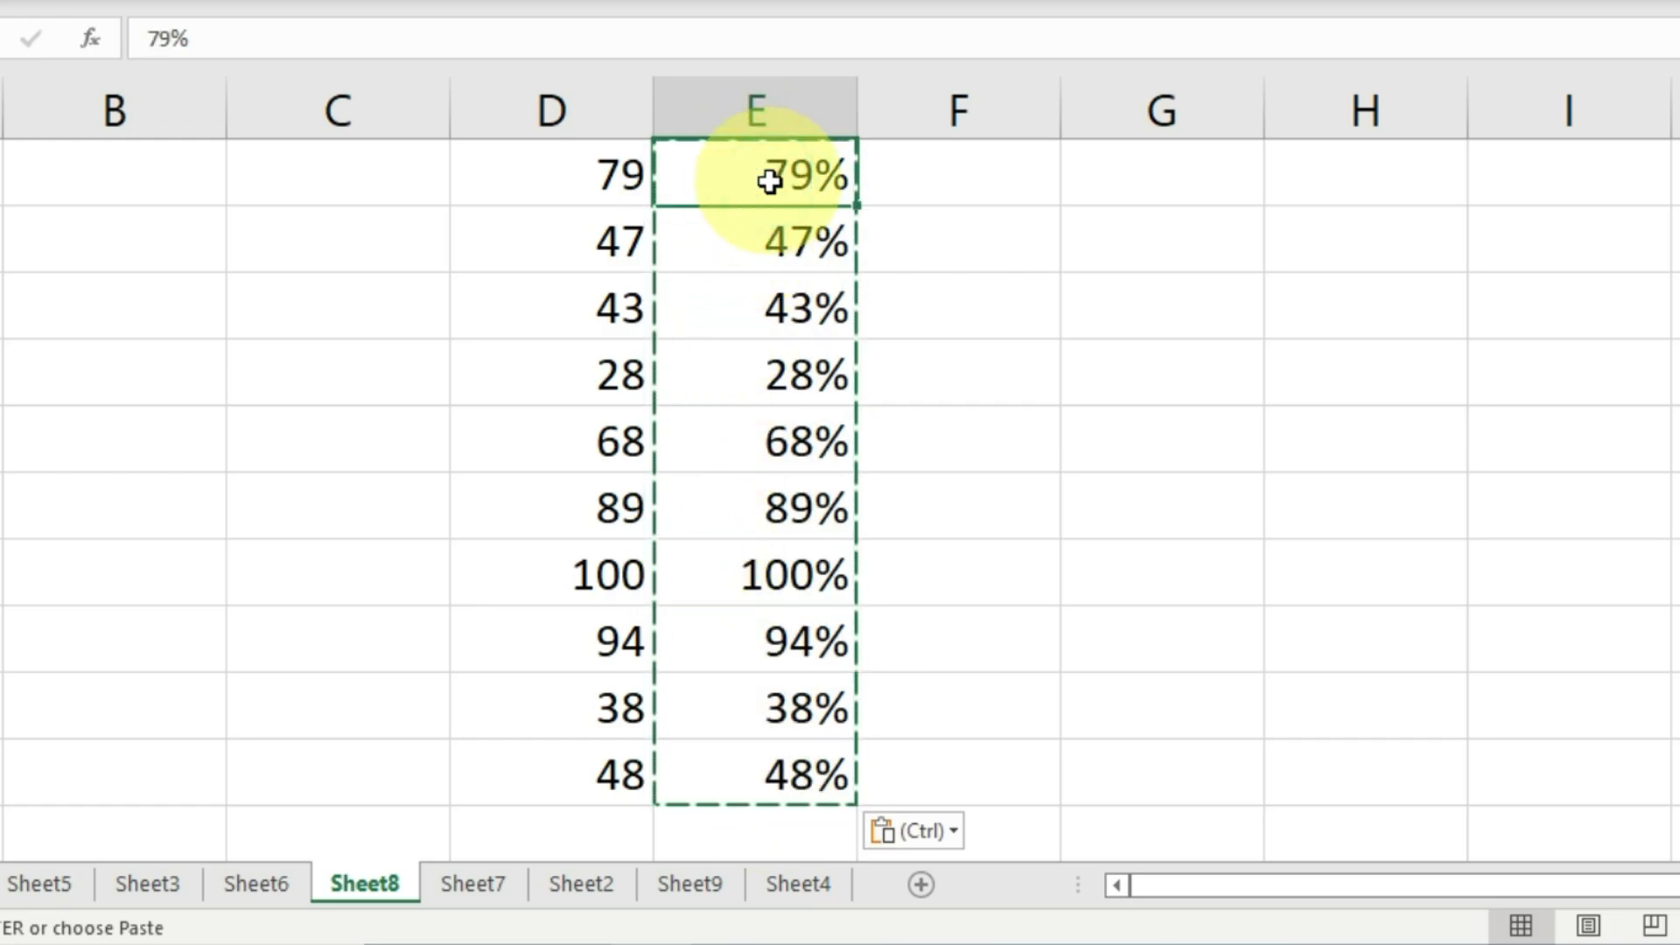
Clear the contents of column D, leaving only the percentages in column E.
click(565, 96)
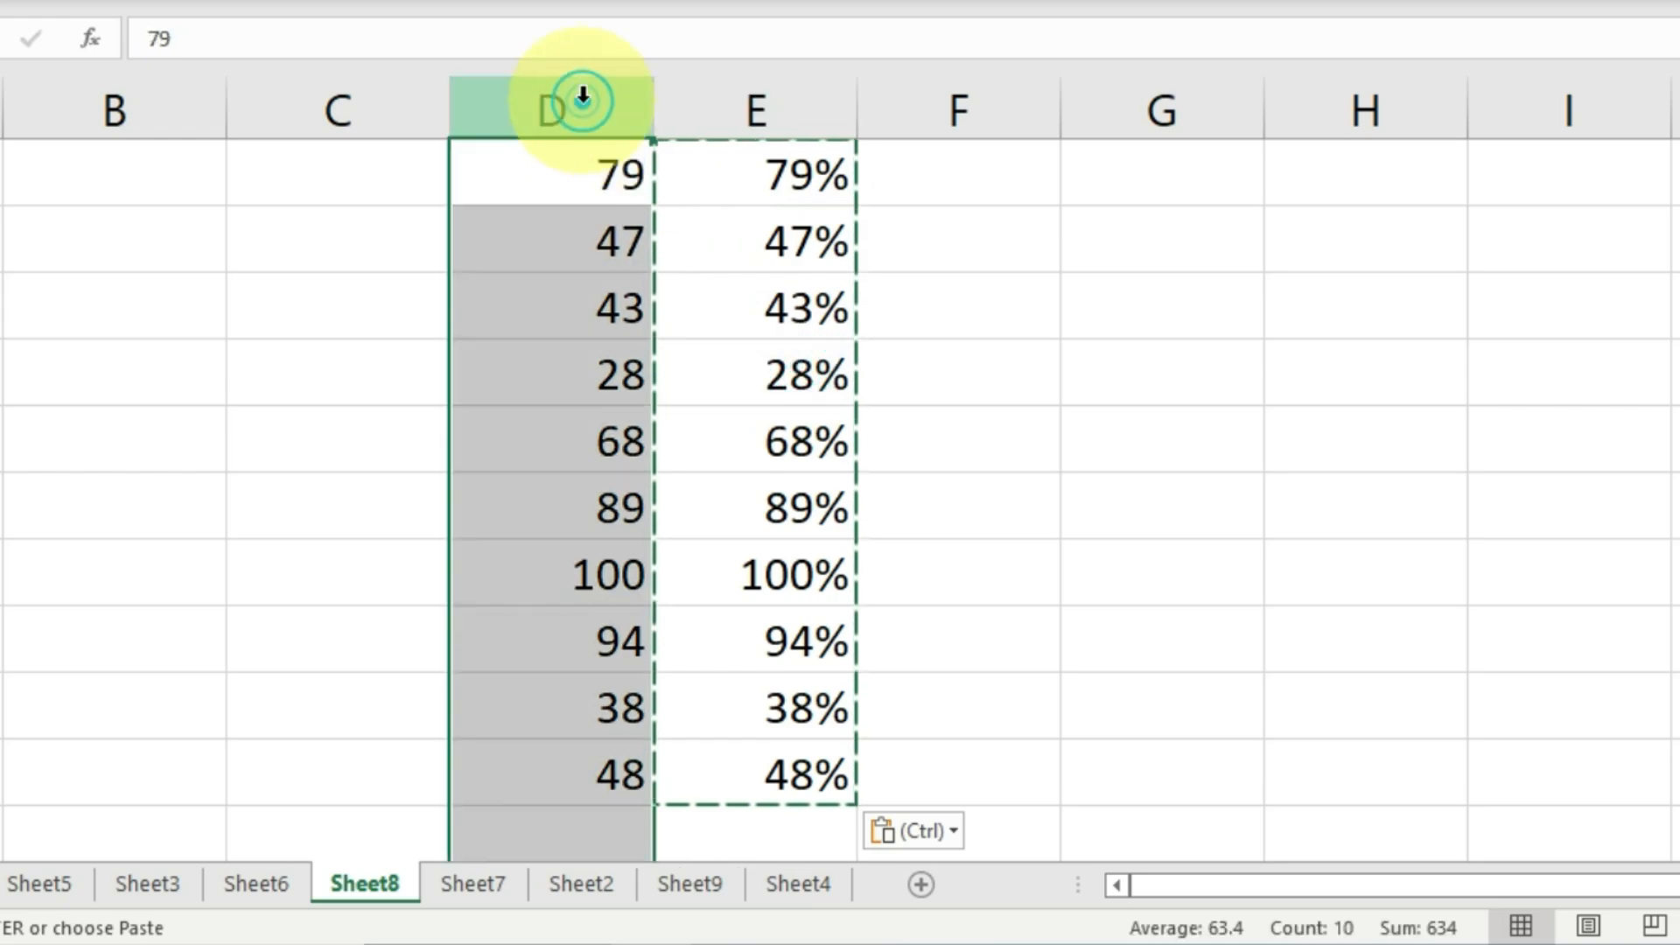
key(Delete)
click(752, 363)
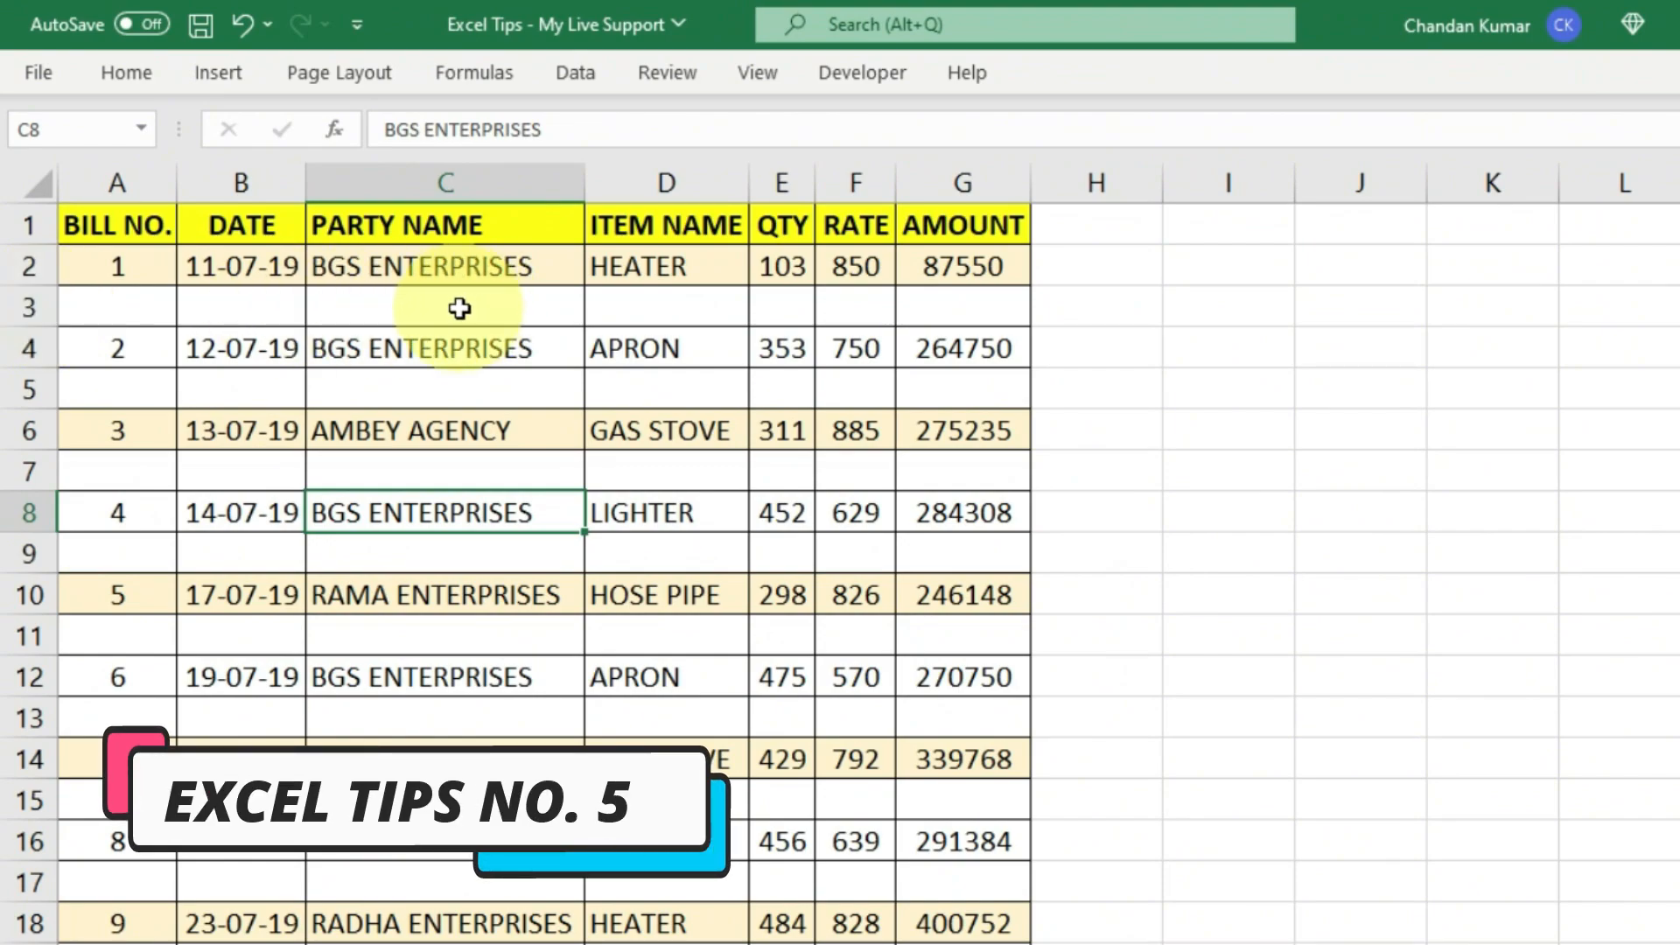
Examine the blank rows between the bill records throughout the sales table.
click(30, 307)
click(29, 388)
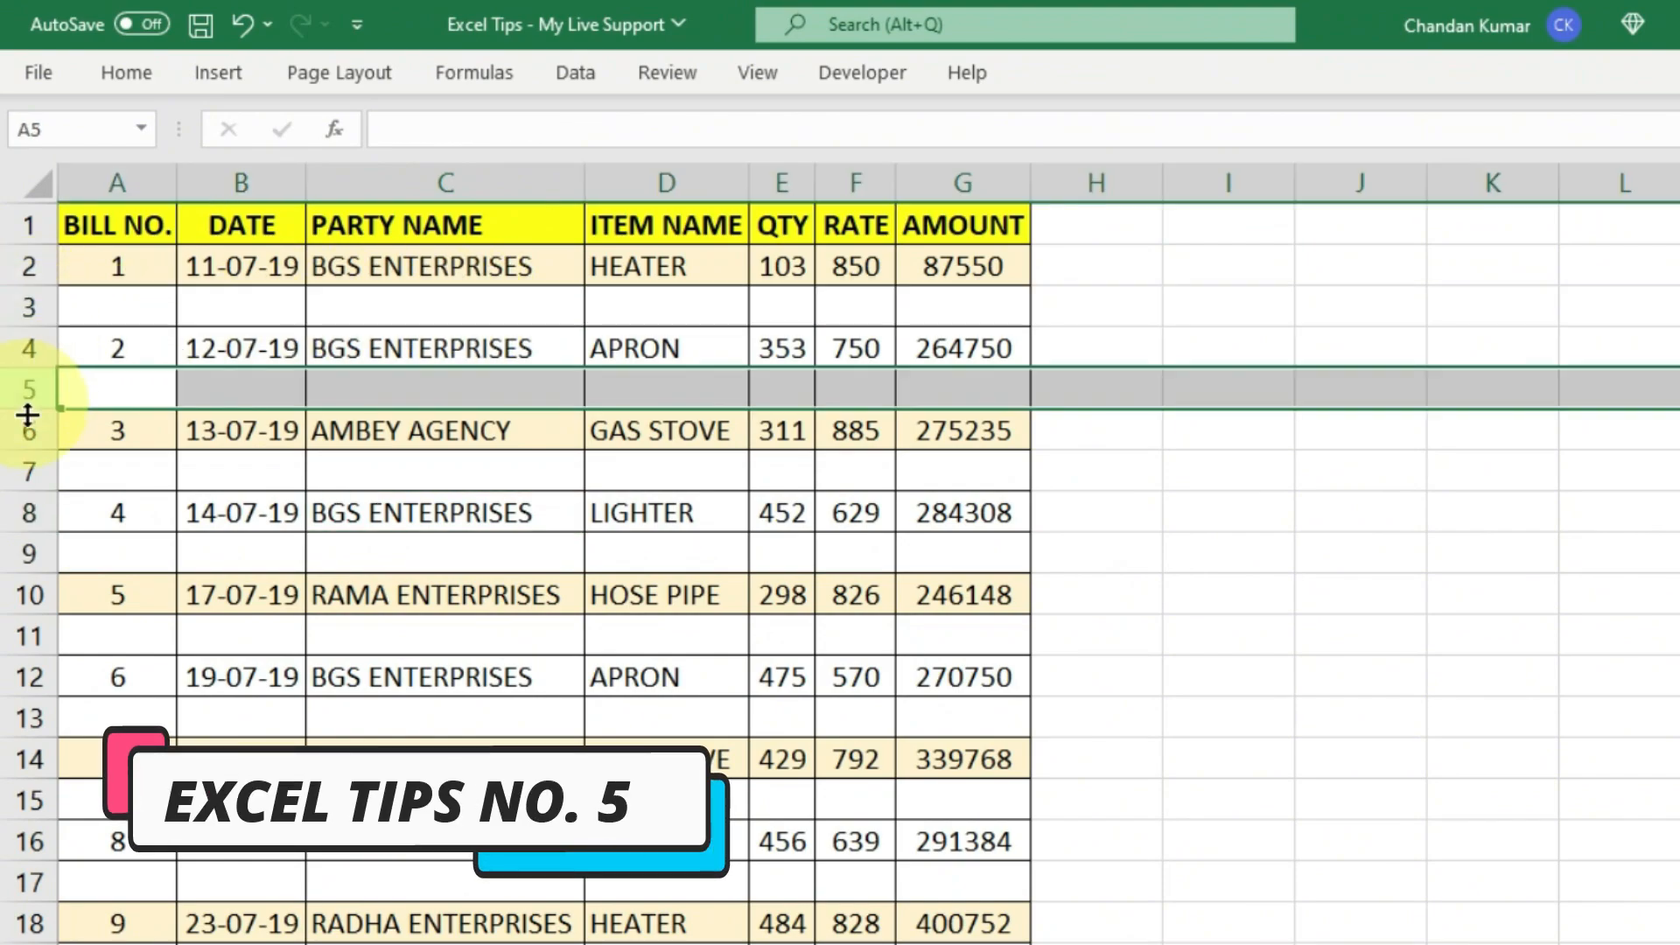
click(26, 473)
click(29, 551)
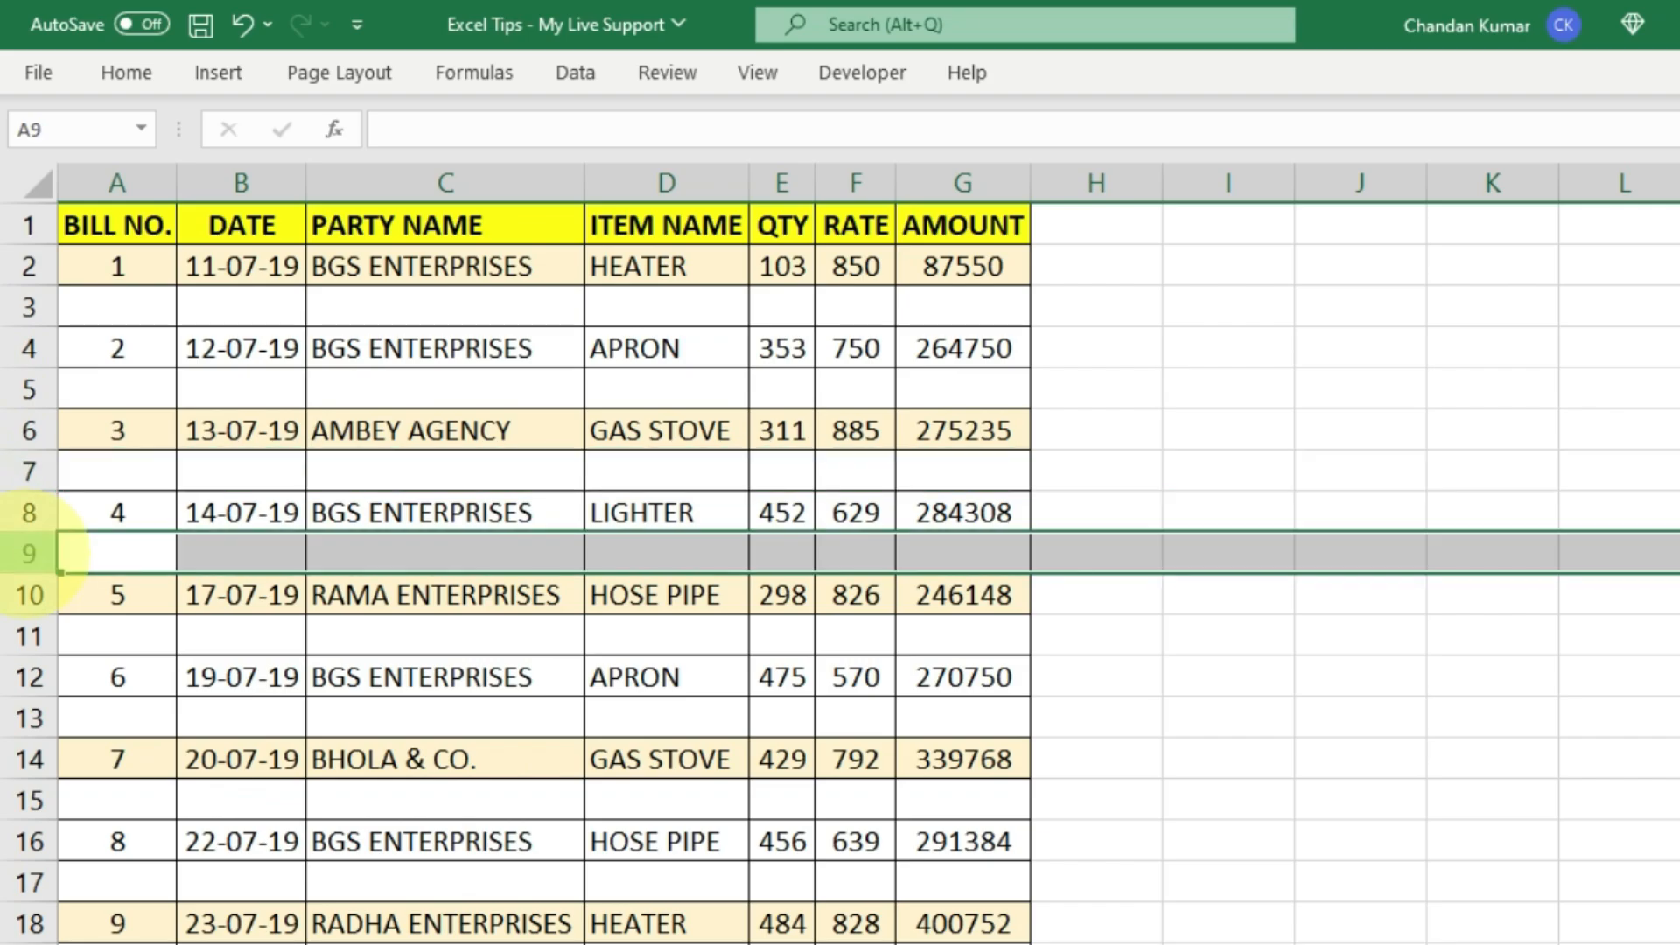
click(29, 636)
scroll(292, 657, down, 9)
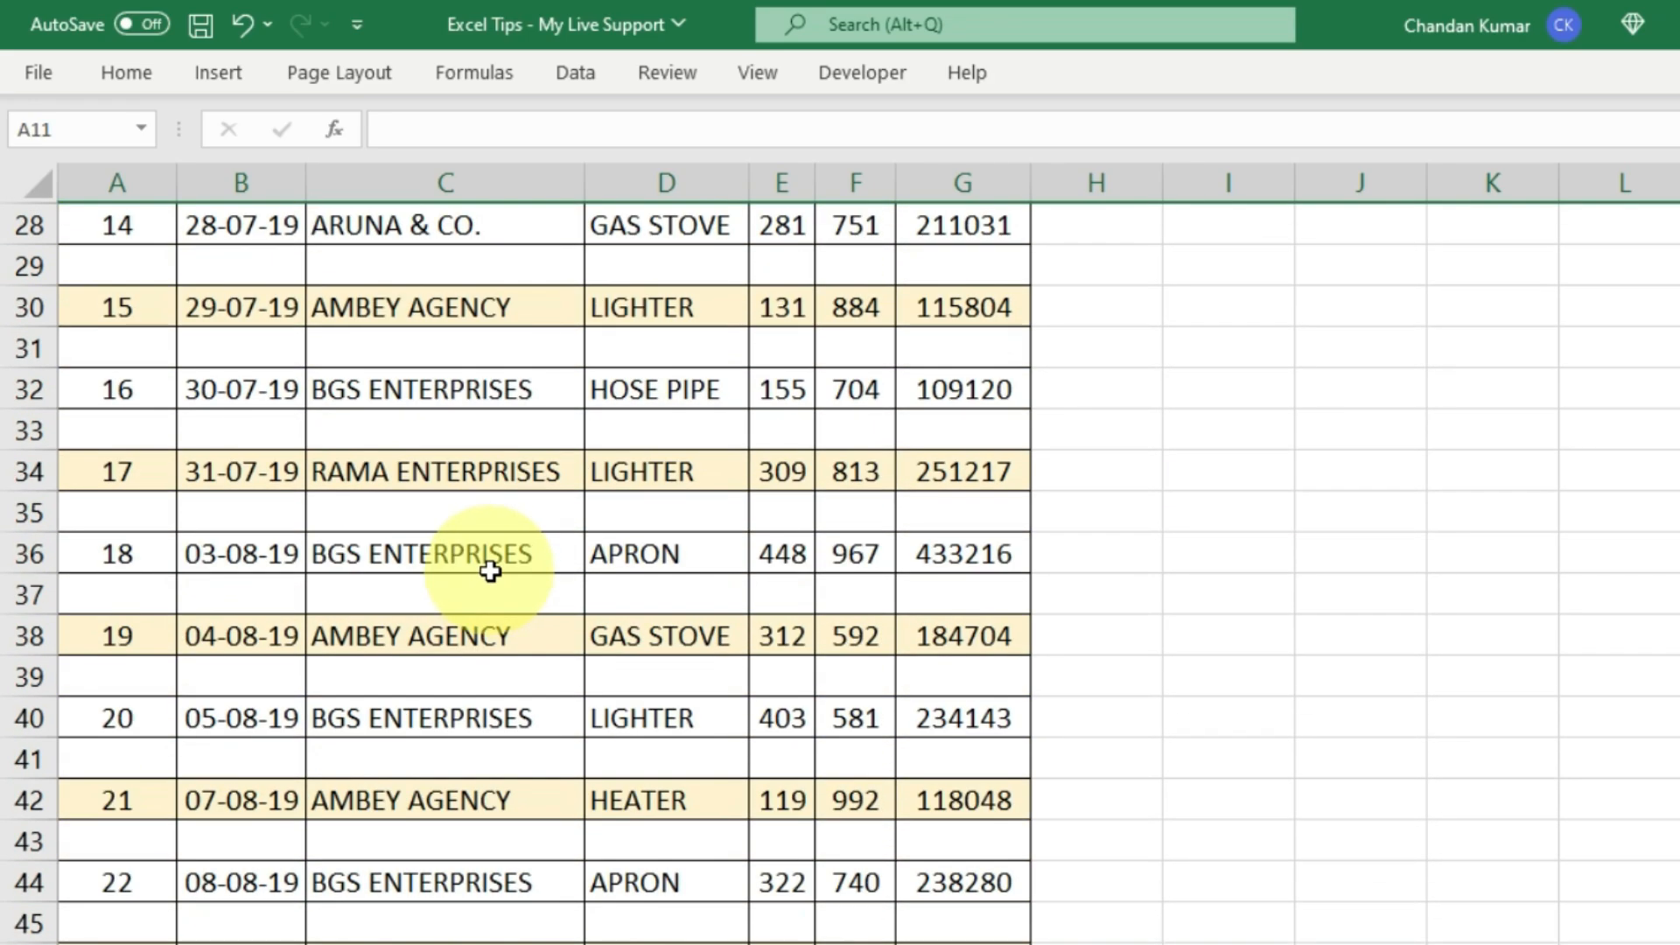
scroll(517, 558, down, 4)
scroll(515, 555, up, 13)
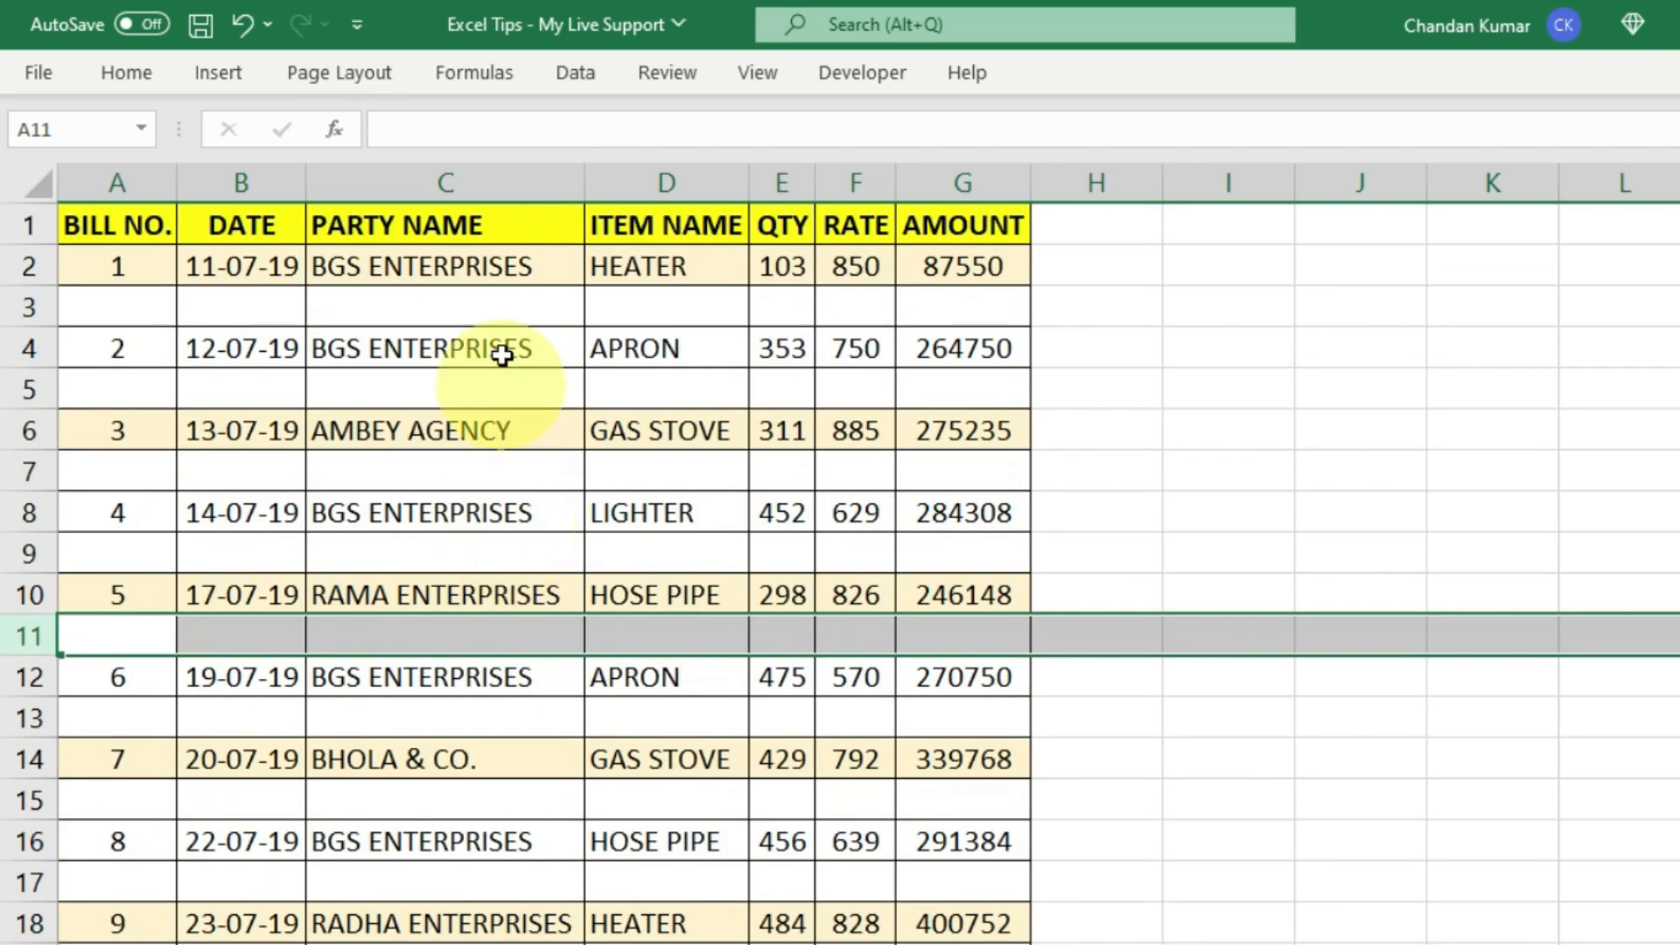
Turn on filtering from the PARTY NAME header cell and check the PARTY NAME and ITEM NAME filter lists.
click(511, 219)
key(ctrl+shift+l)
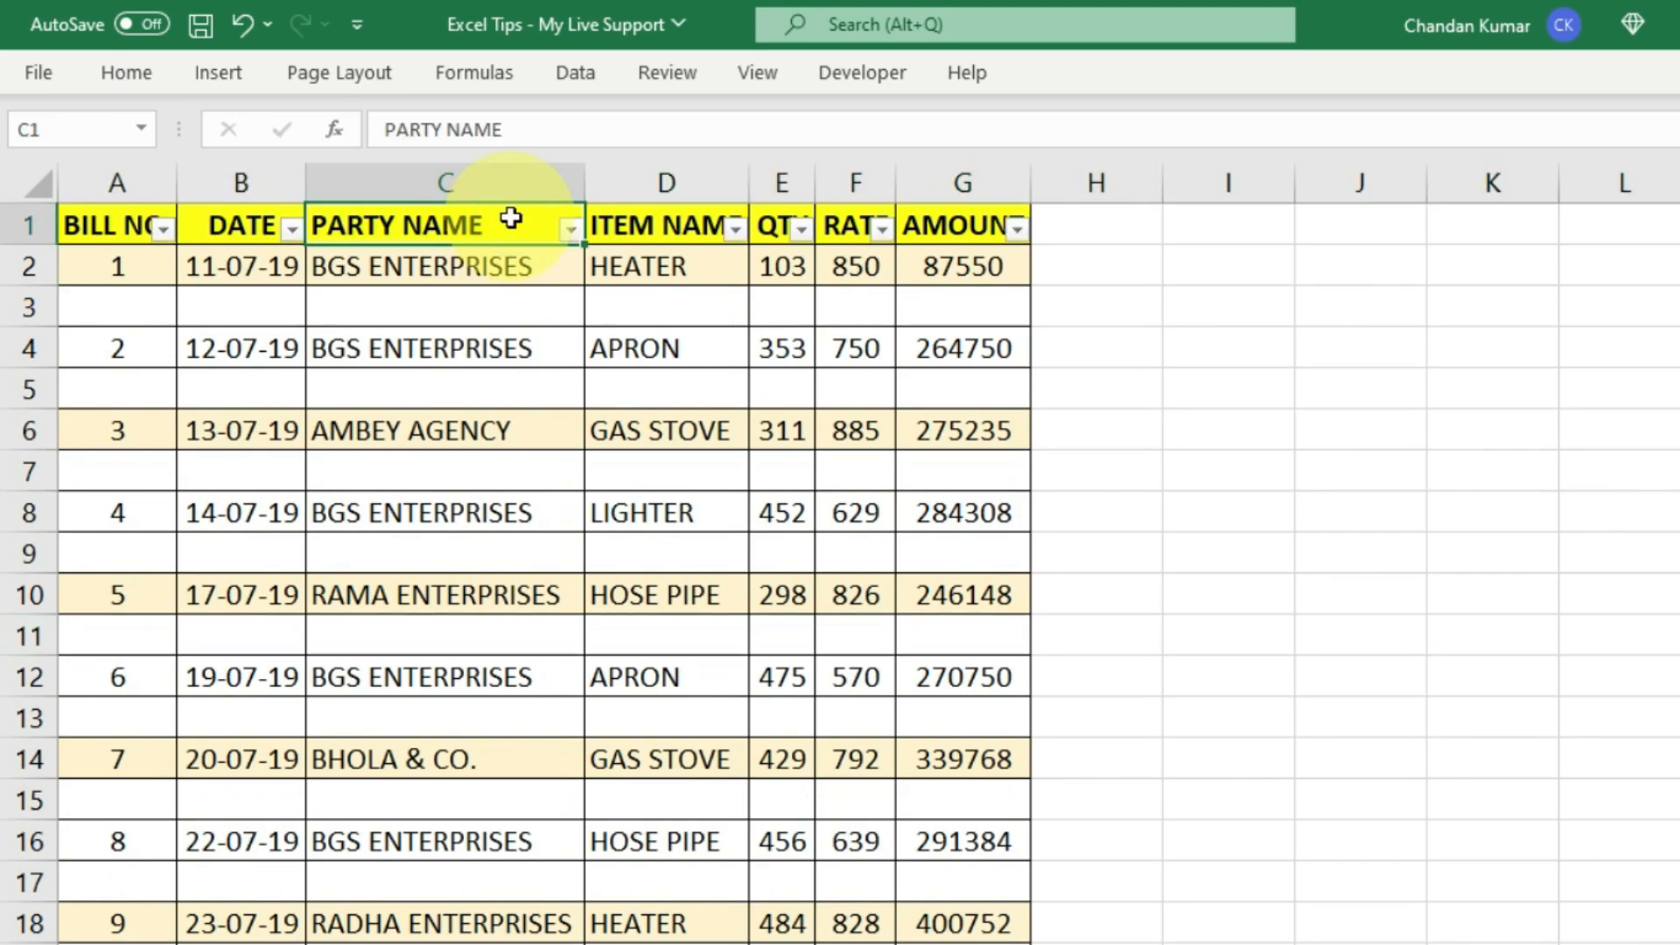
click(569, 230)
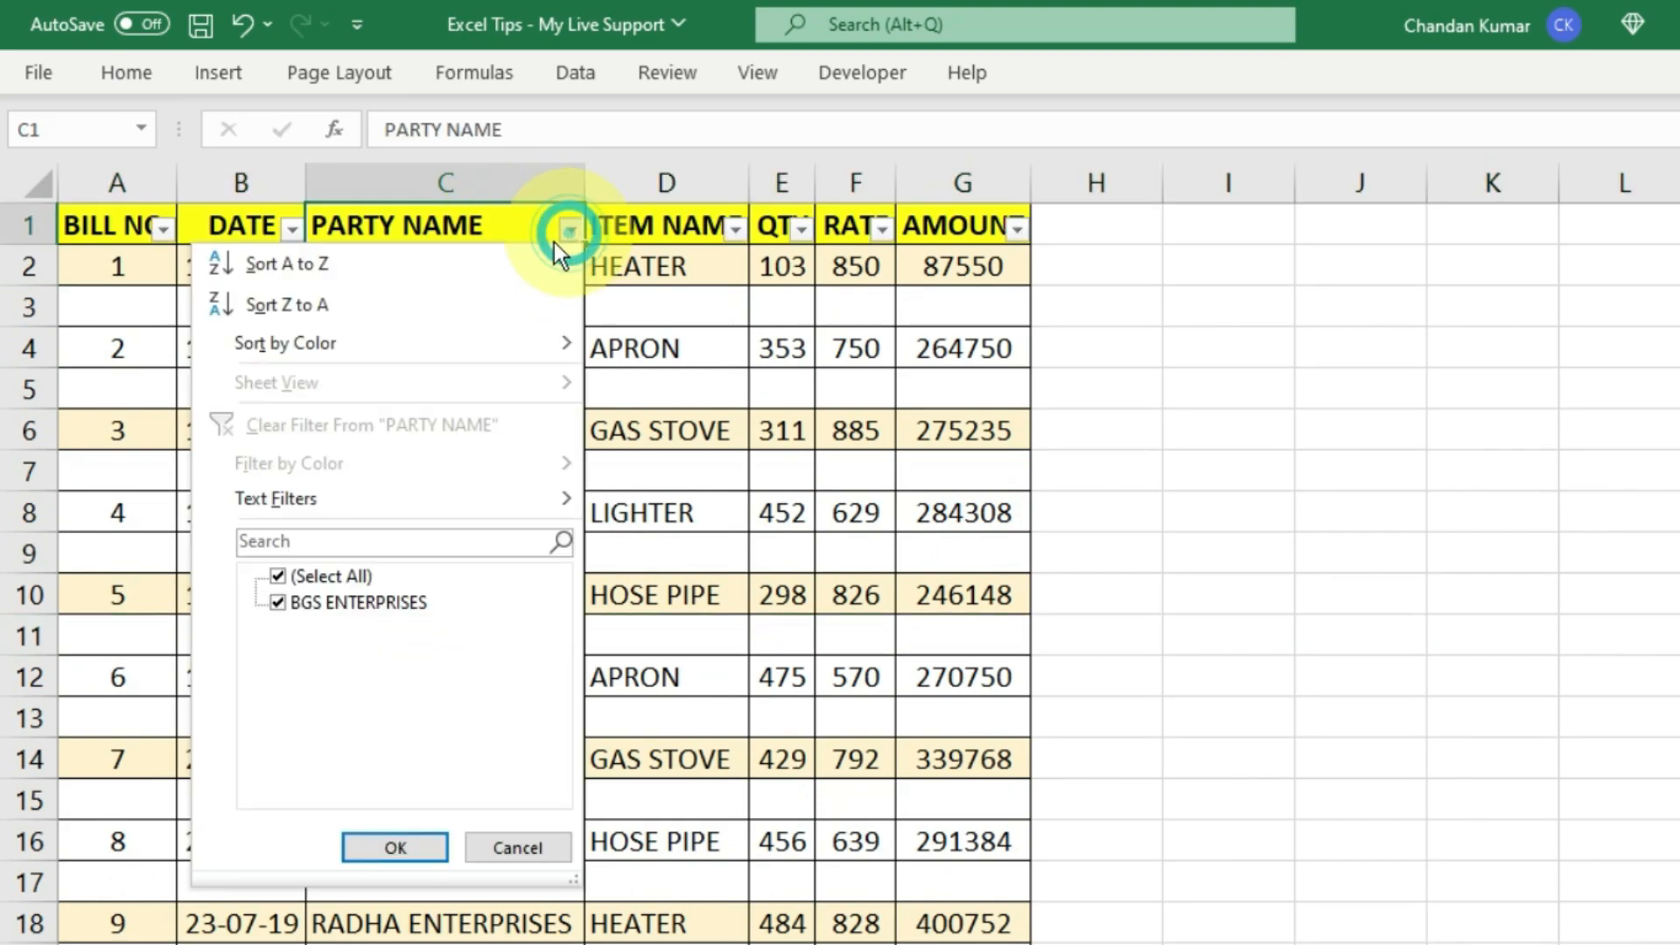
click(506, 847)
click(737, 224)
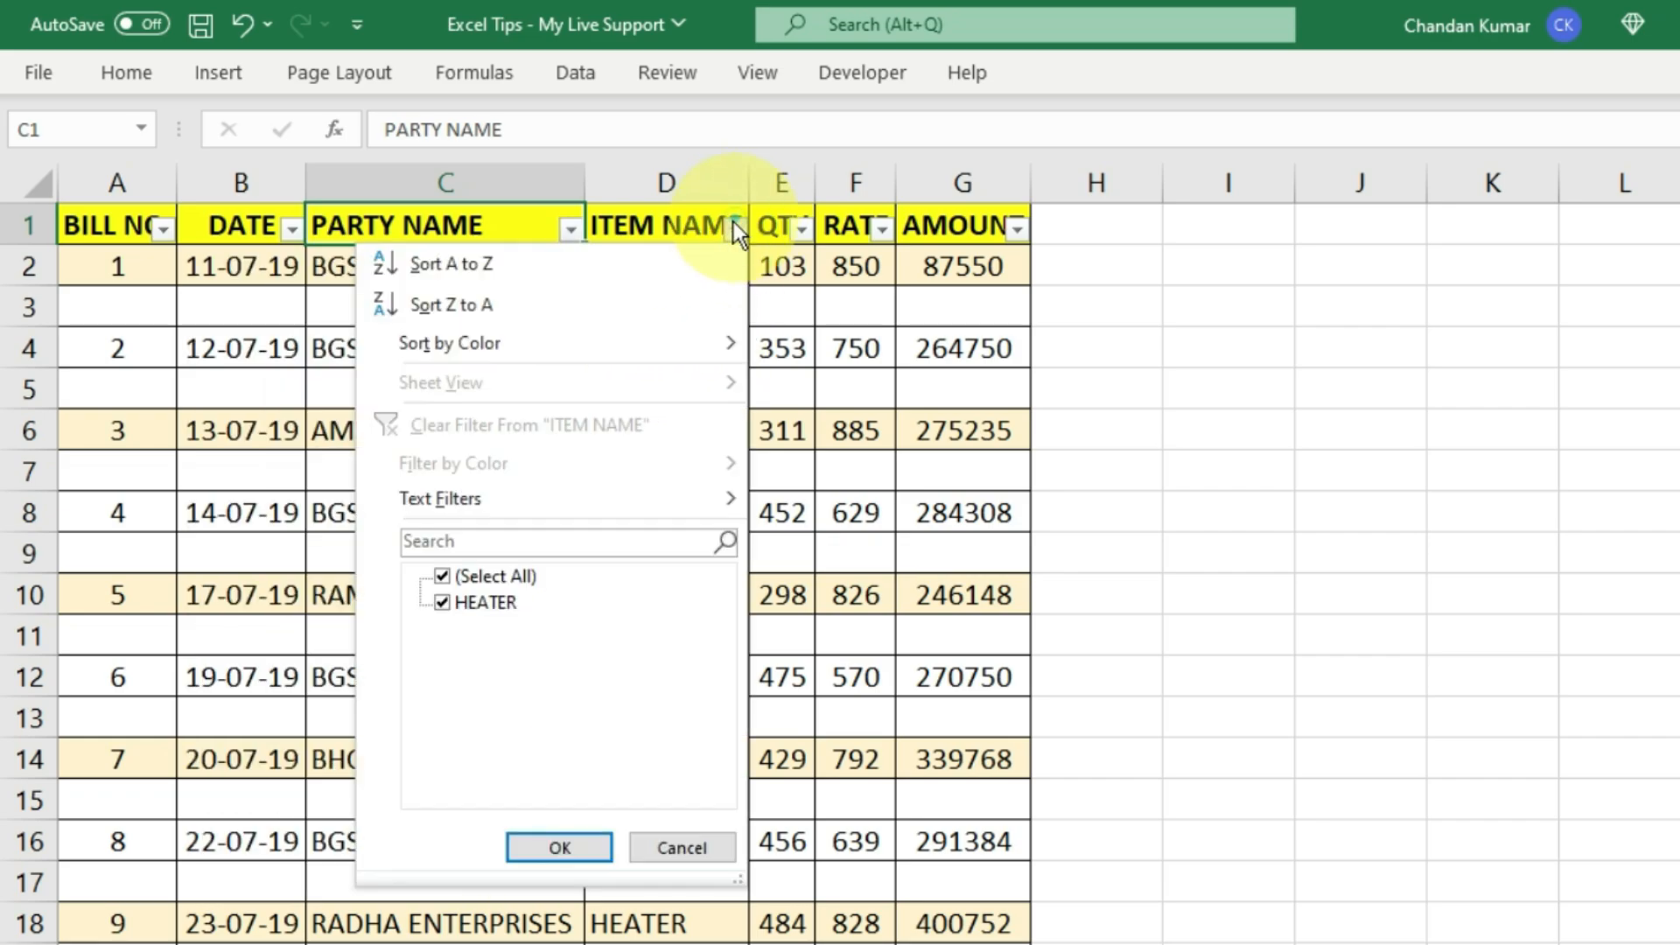
click(663, 841)
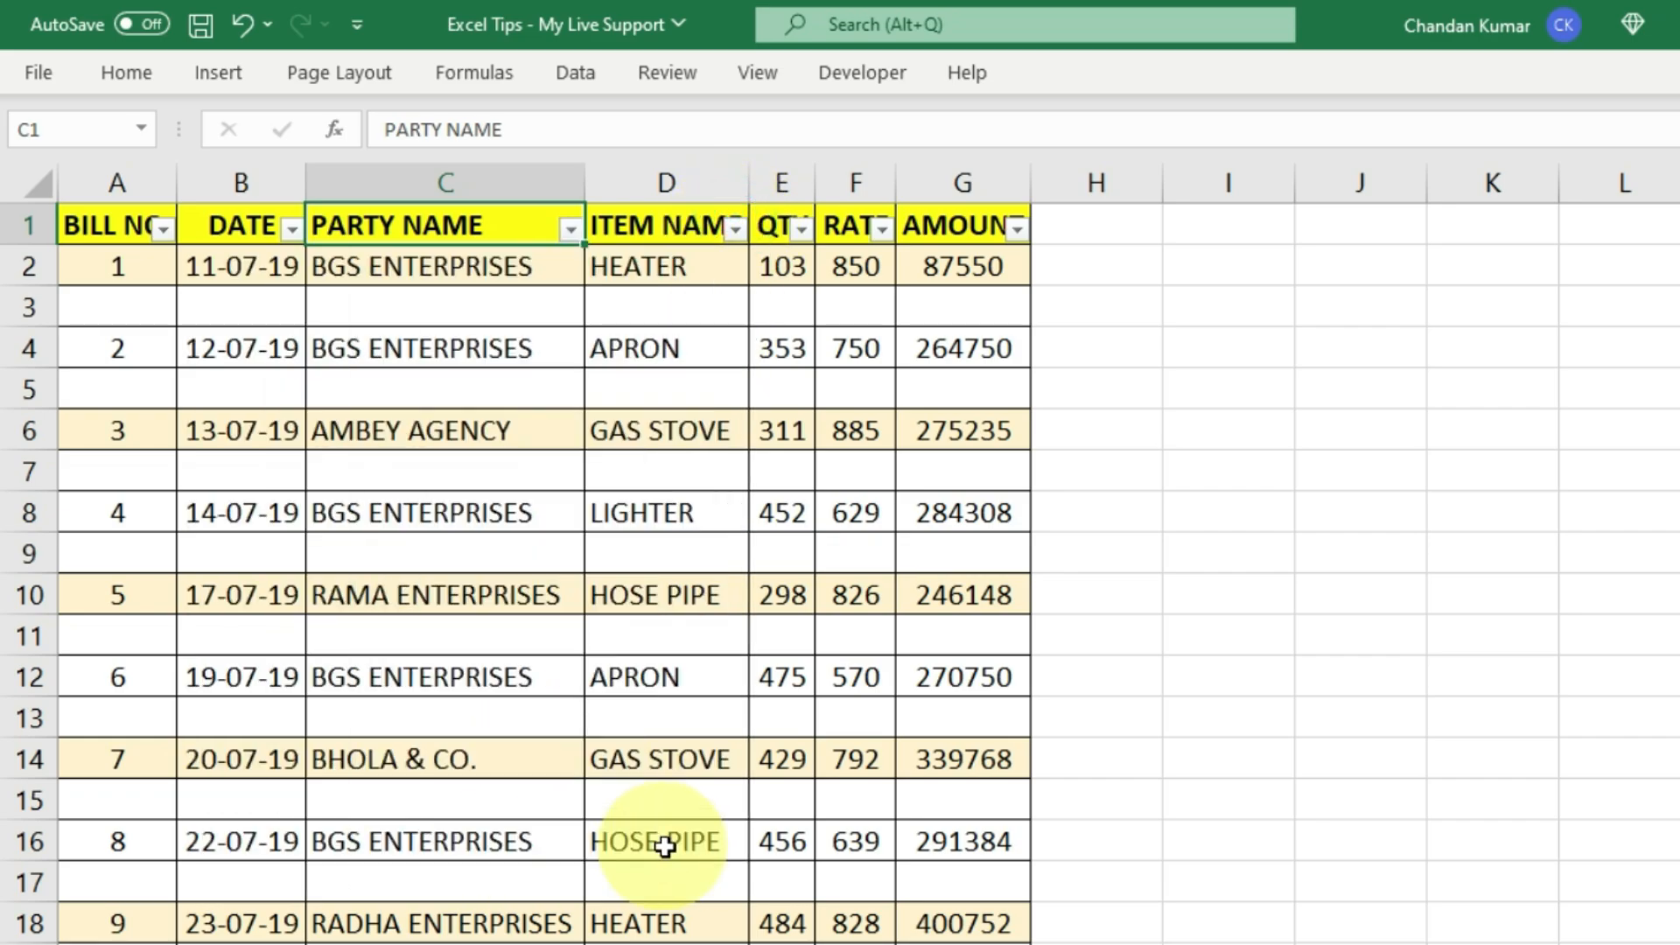
Examine the blank rows 3 through 15 and the filled PARTY NAME cells between them.
click(667, 273)
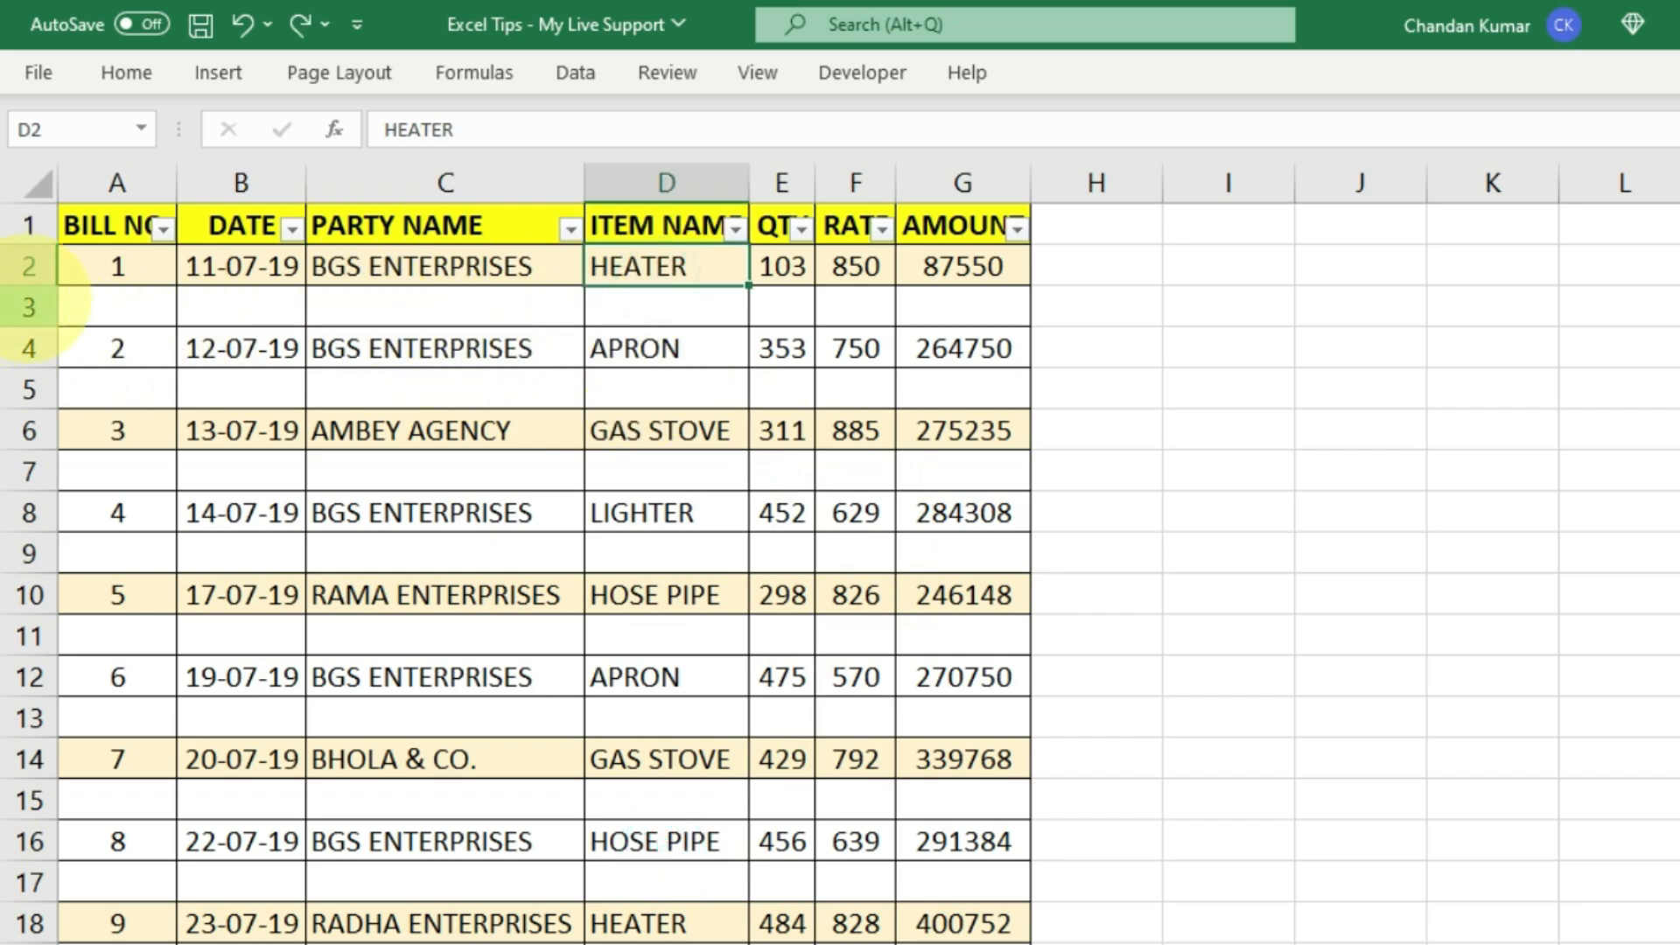
click(29, 307)
click(28, 390)
click(29, 472)
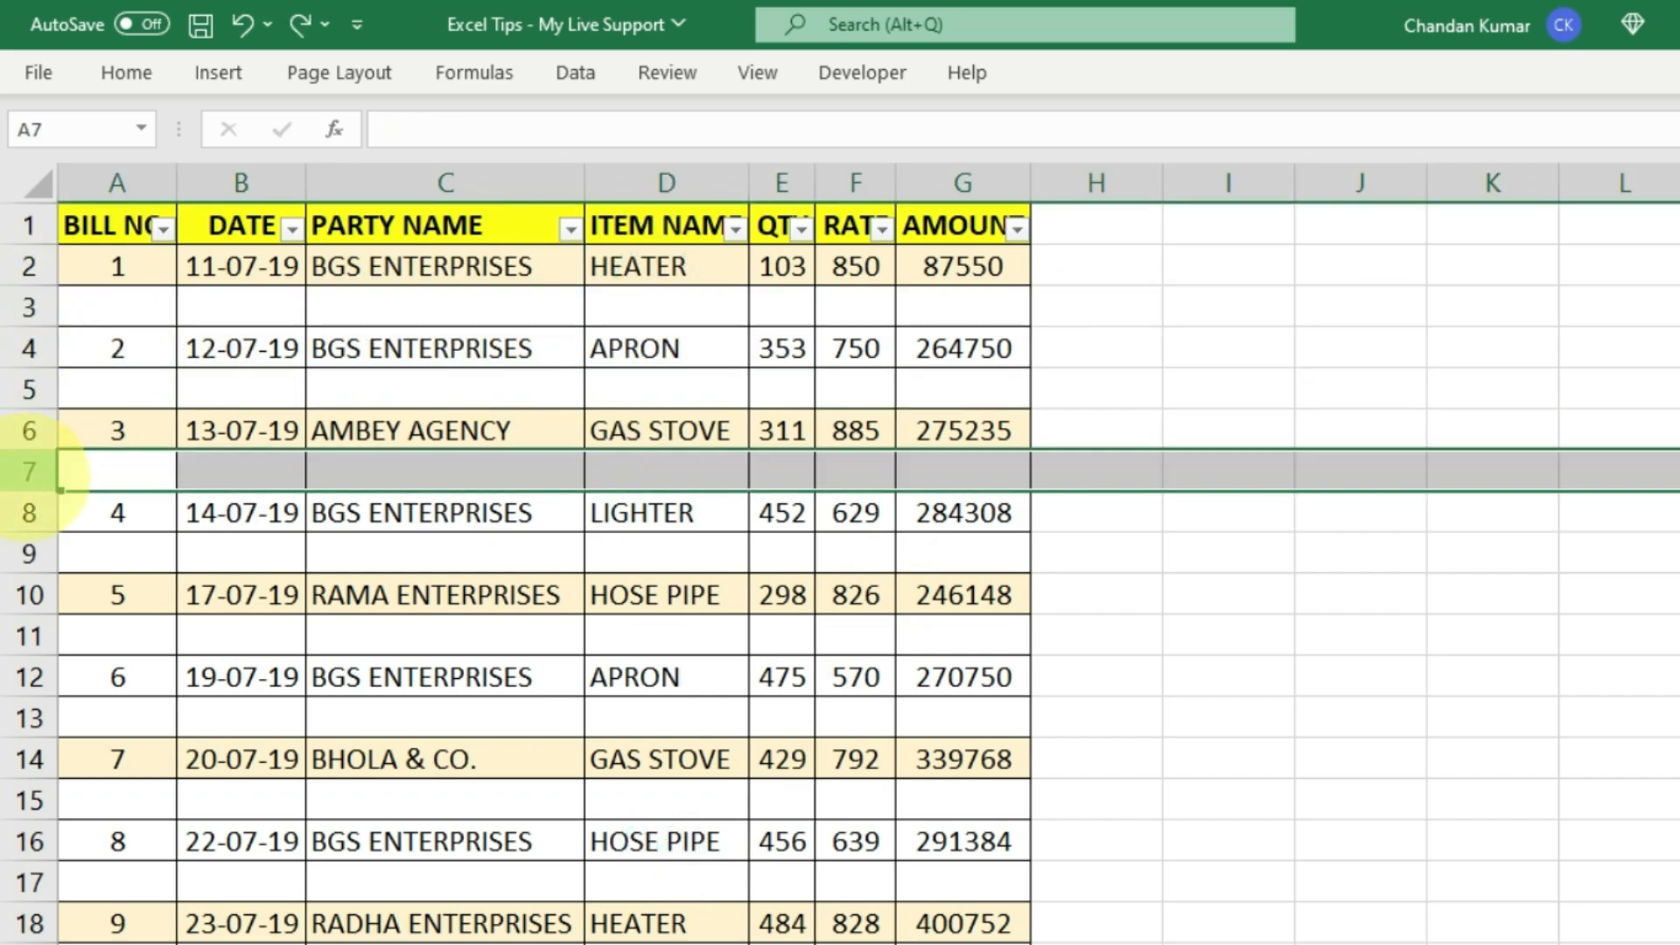
click(29, 554)
click(29, 636)
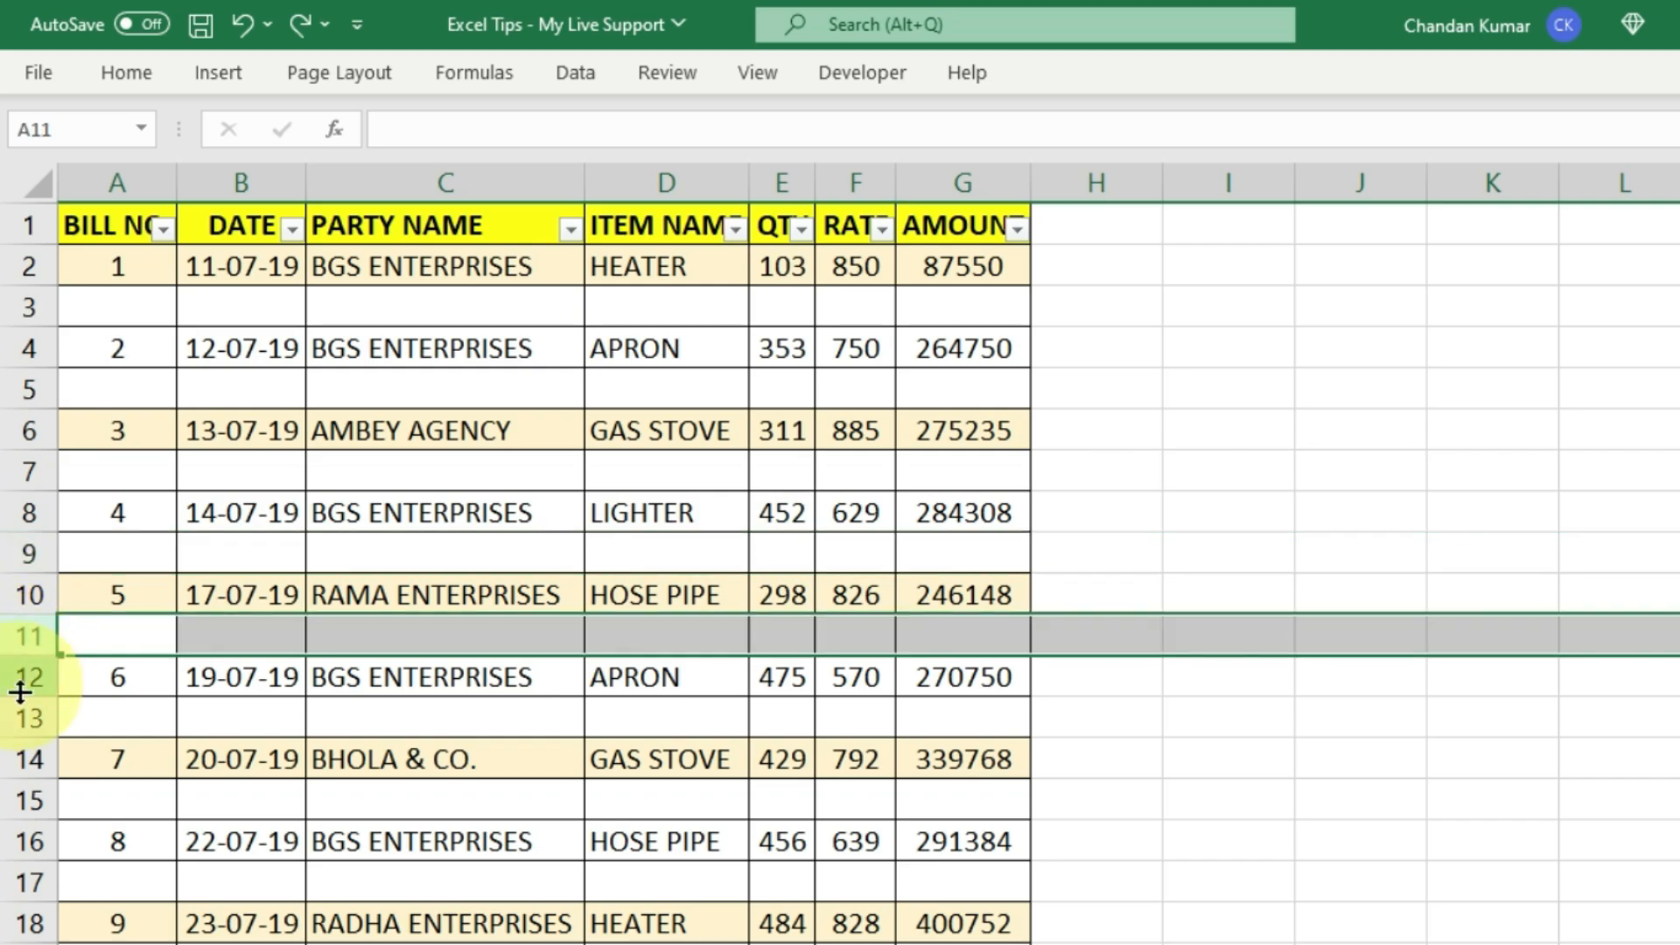
click(29, 718)
click(29, 800)
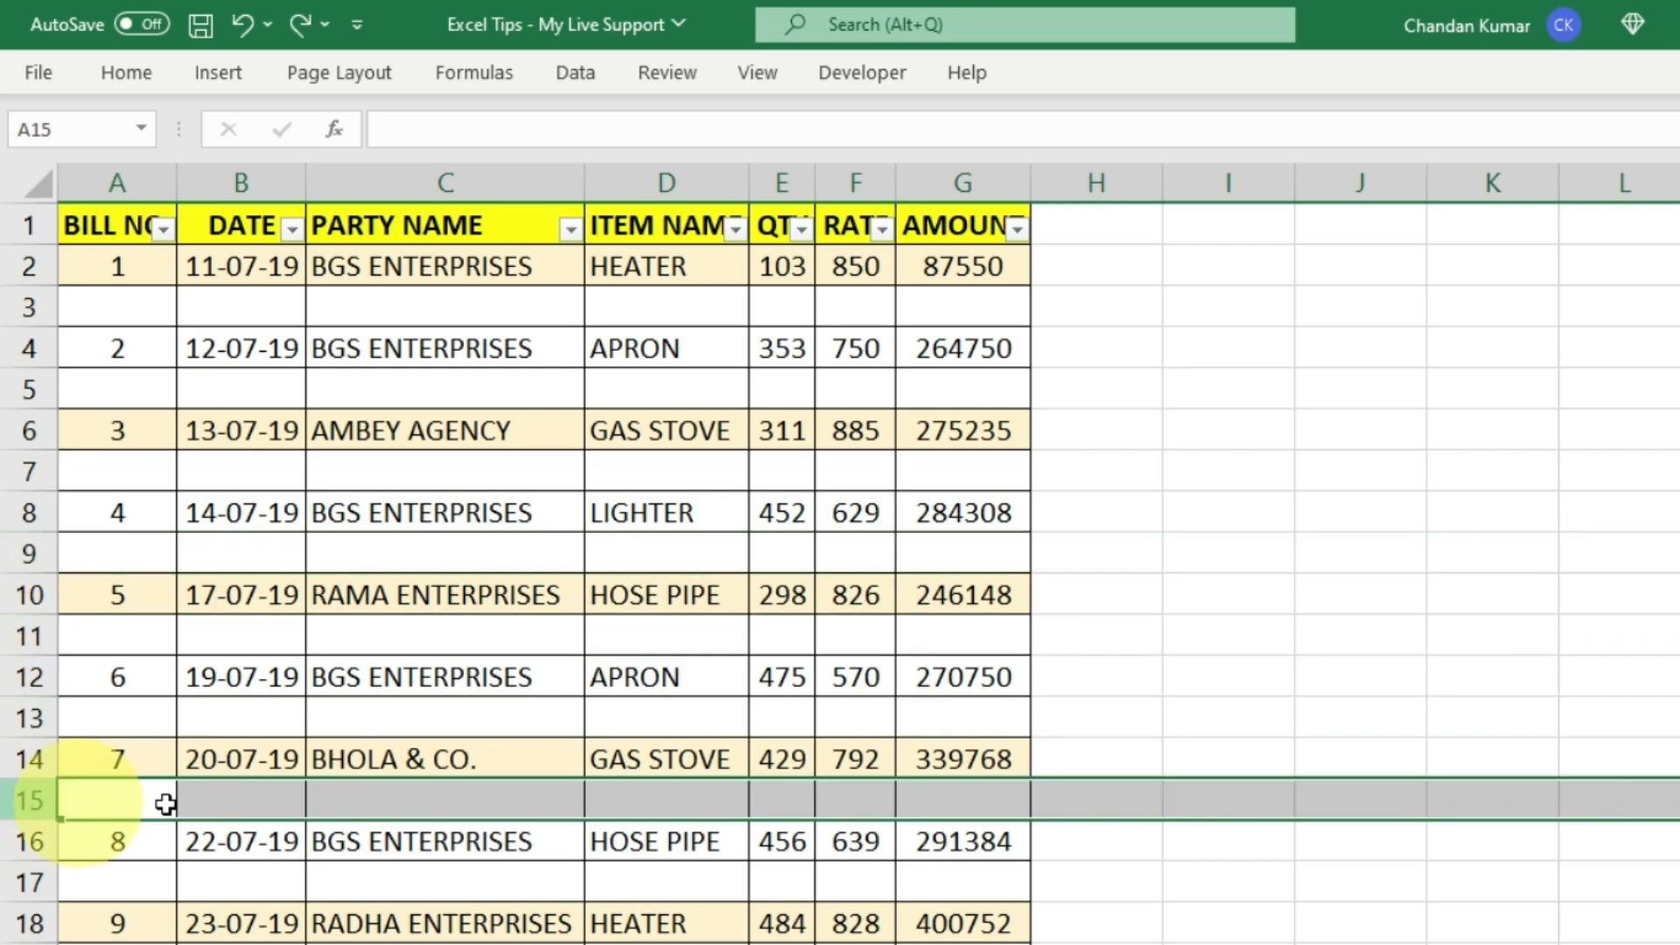
click(433, 763)
click(497, 676)
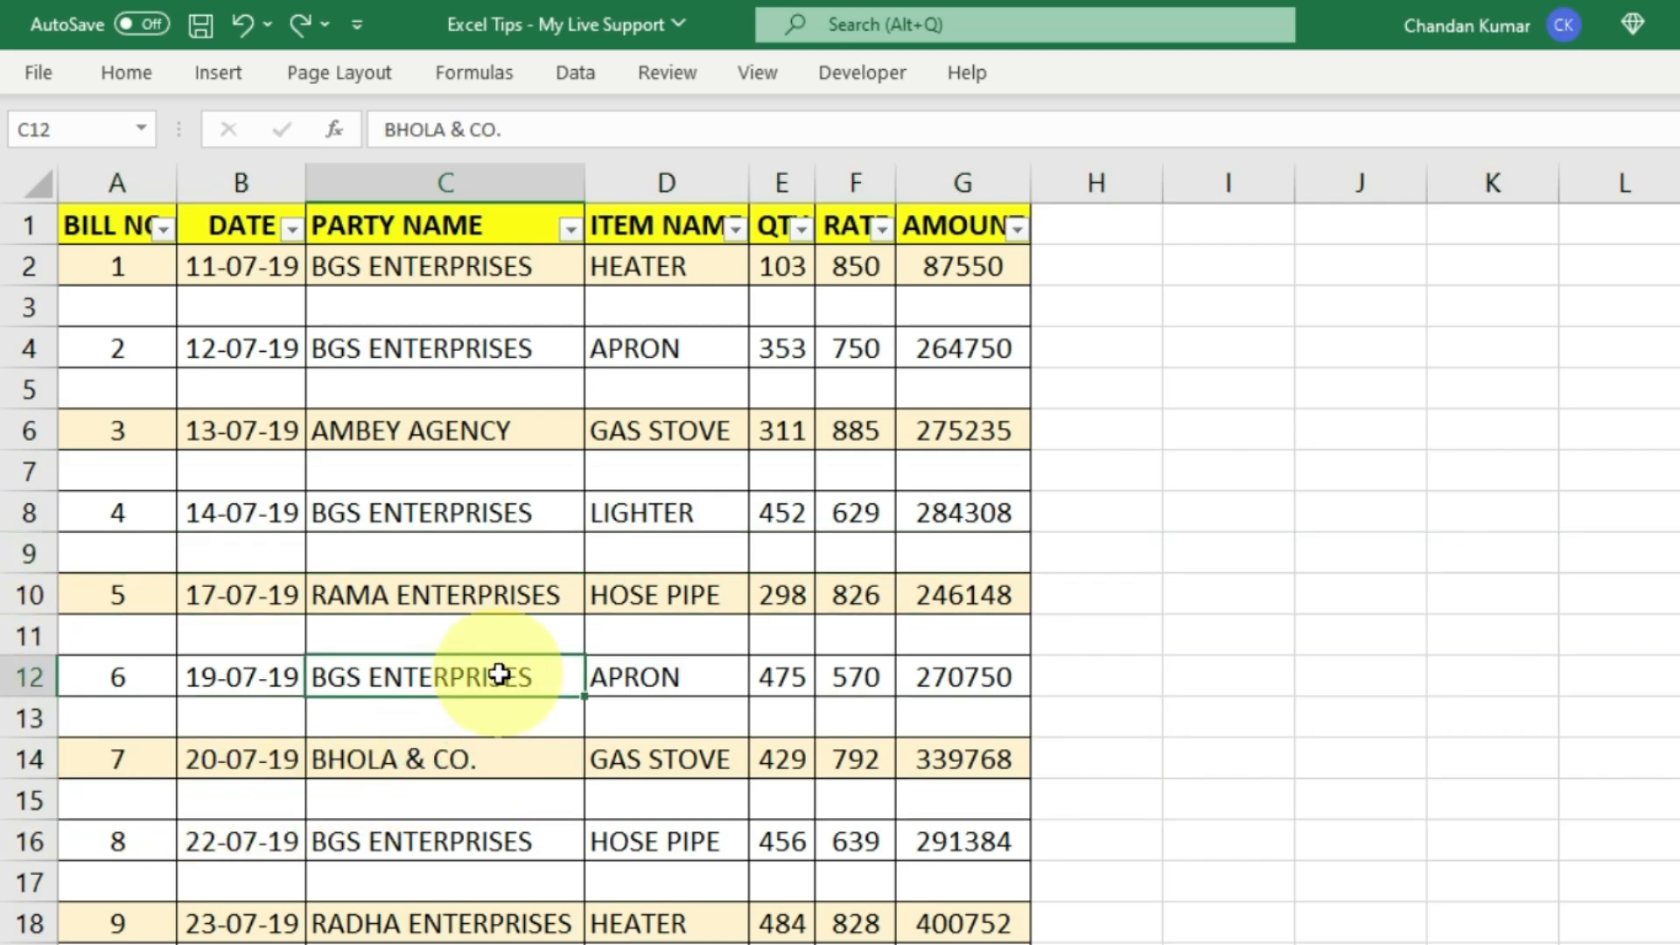
click(523, 516)
click(525, 346)
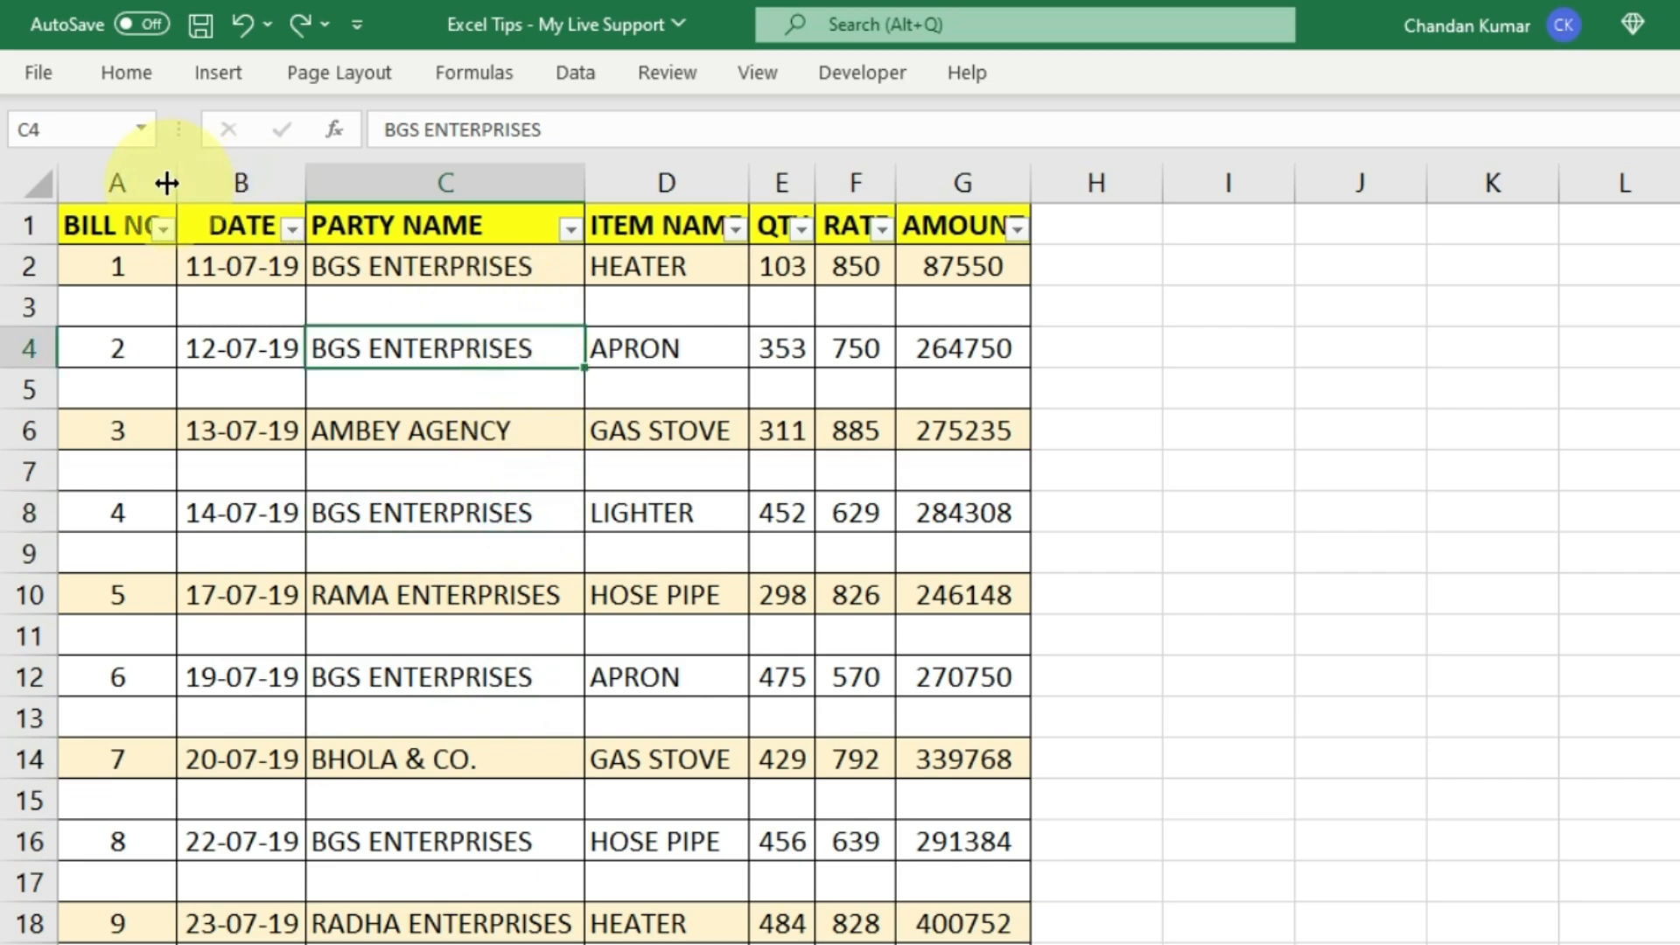
Remove the filter from the table's header row A1:G1.
drag(112, 182, 1031, 181)
click(630, 356)
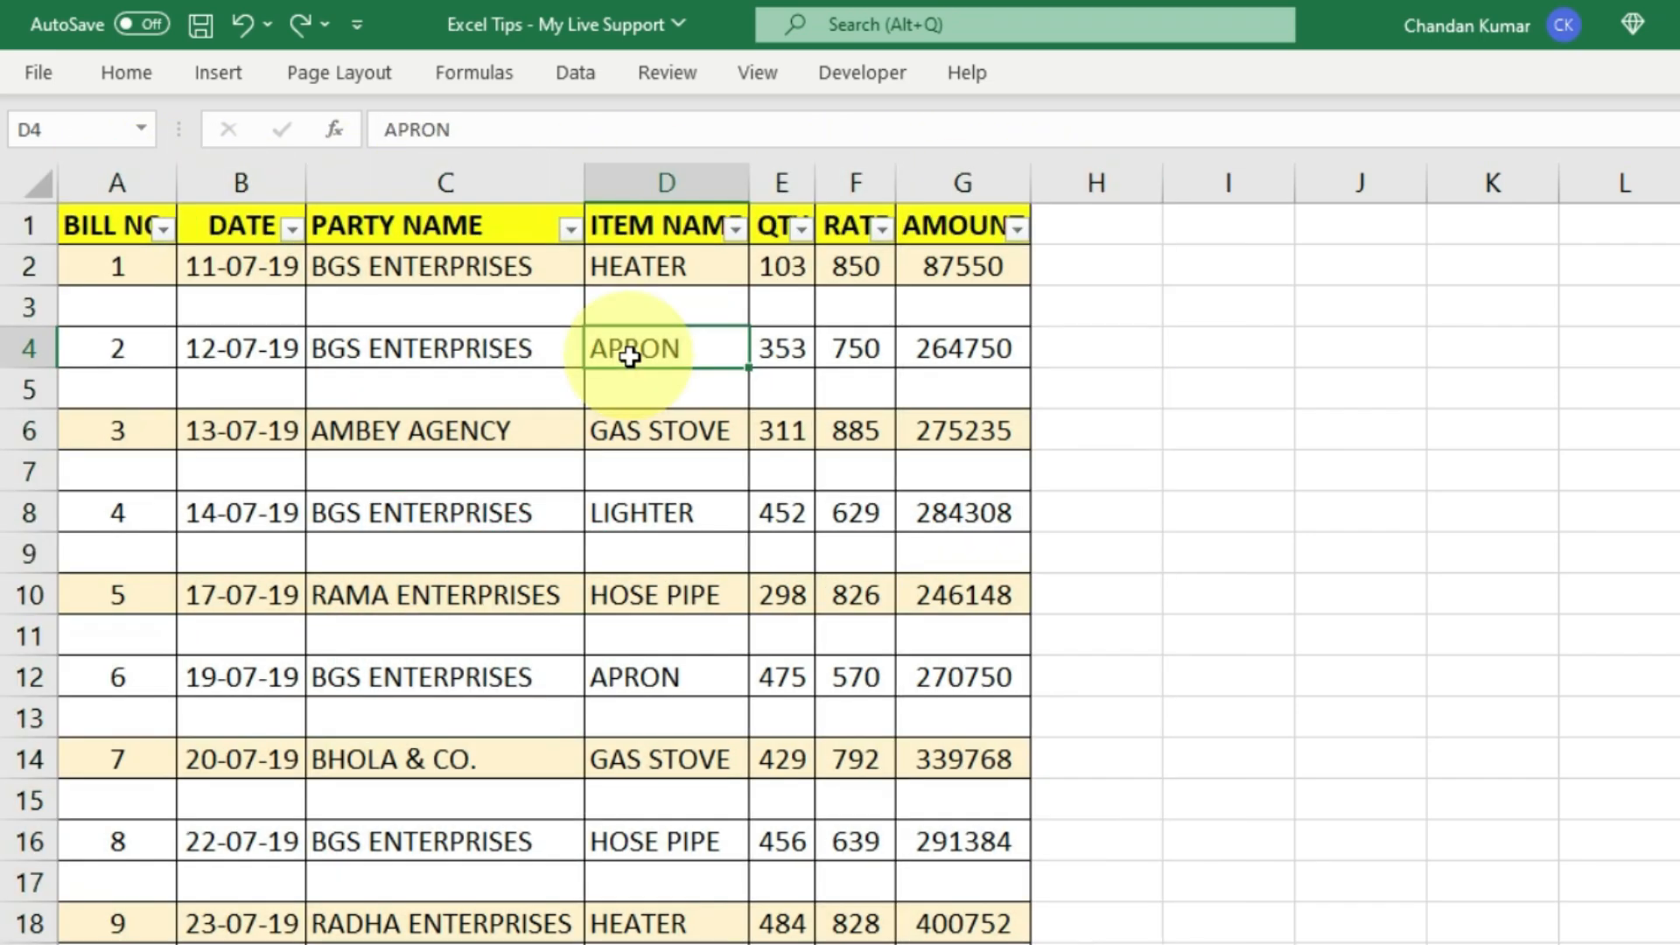
click(481, 226)
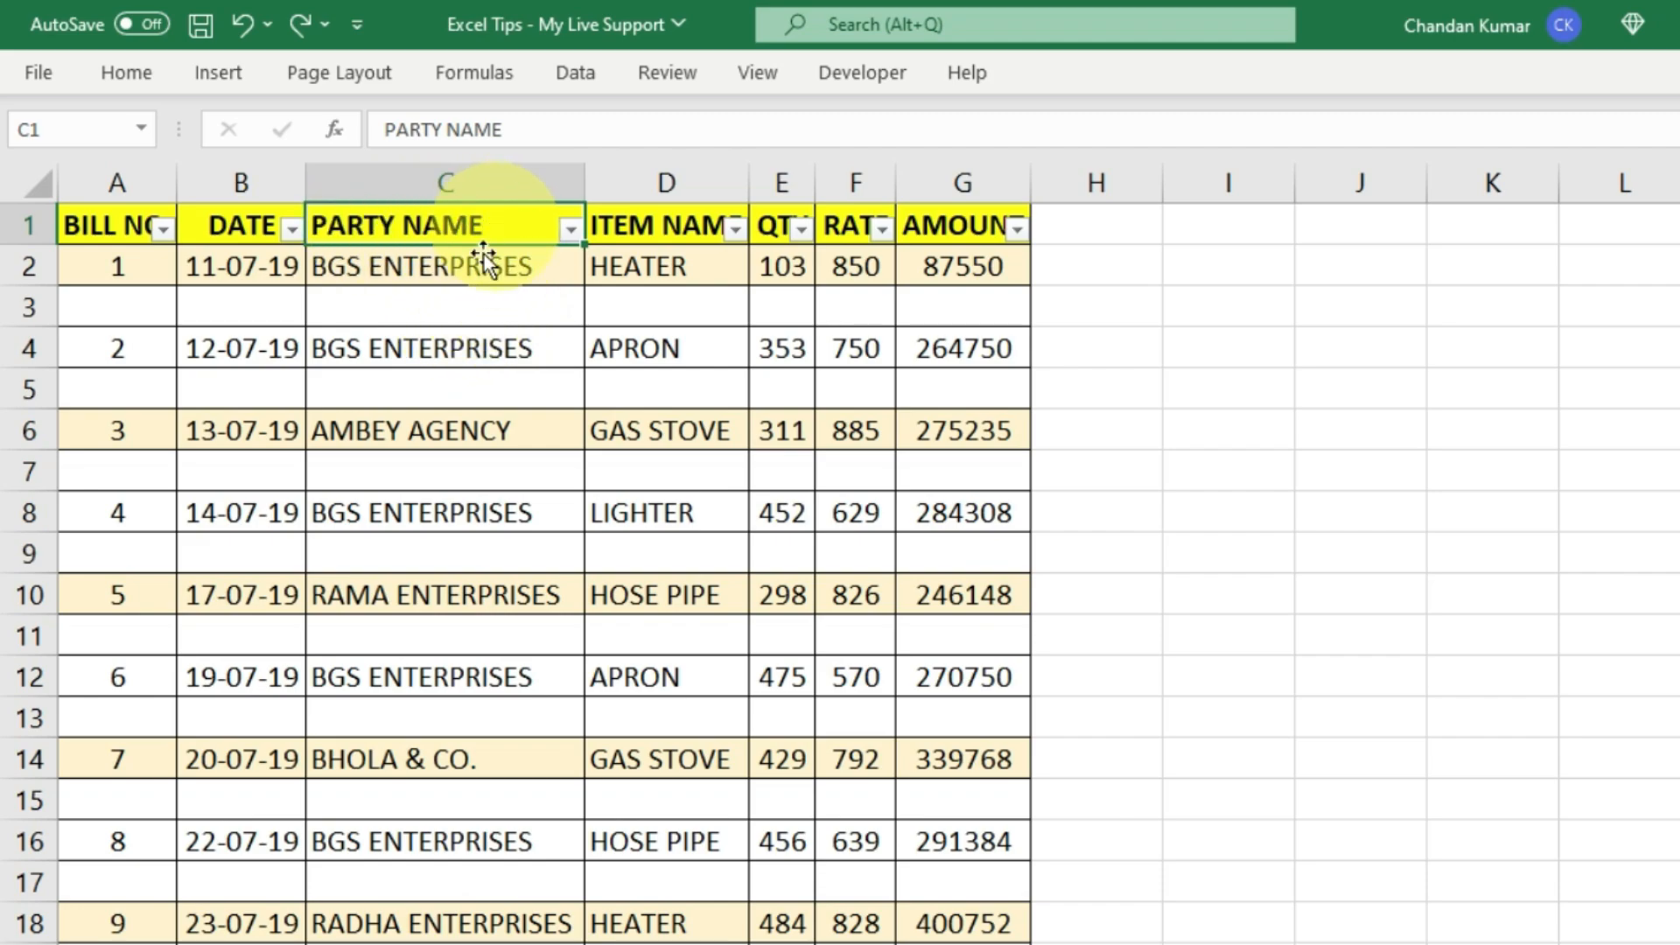
drag(103, 228, 962, 232)
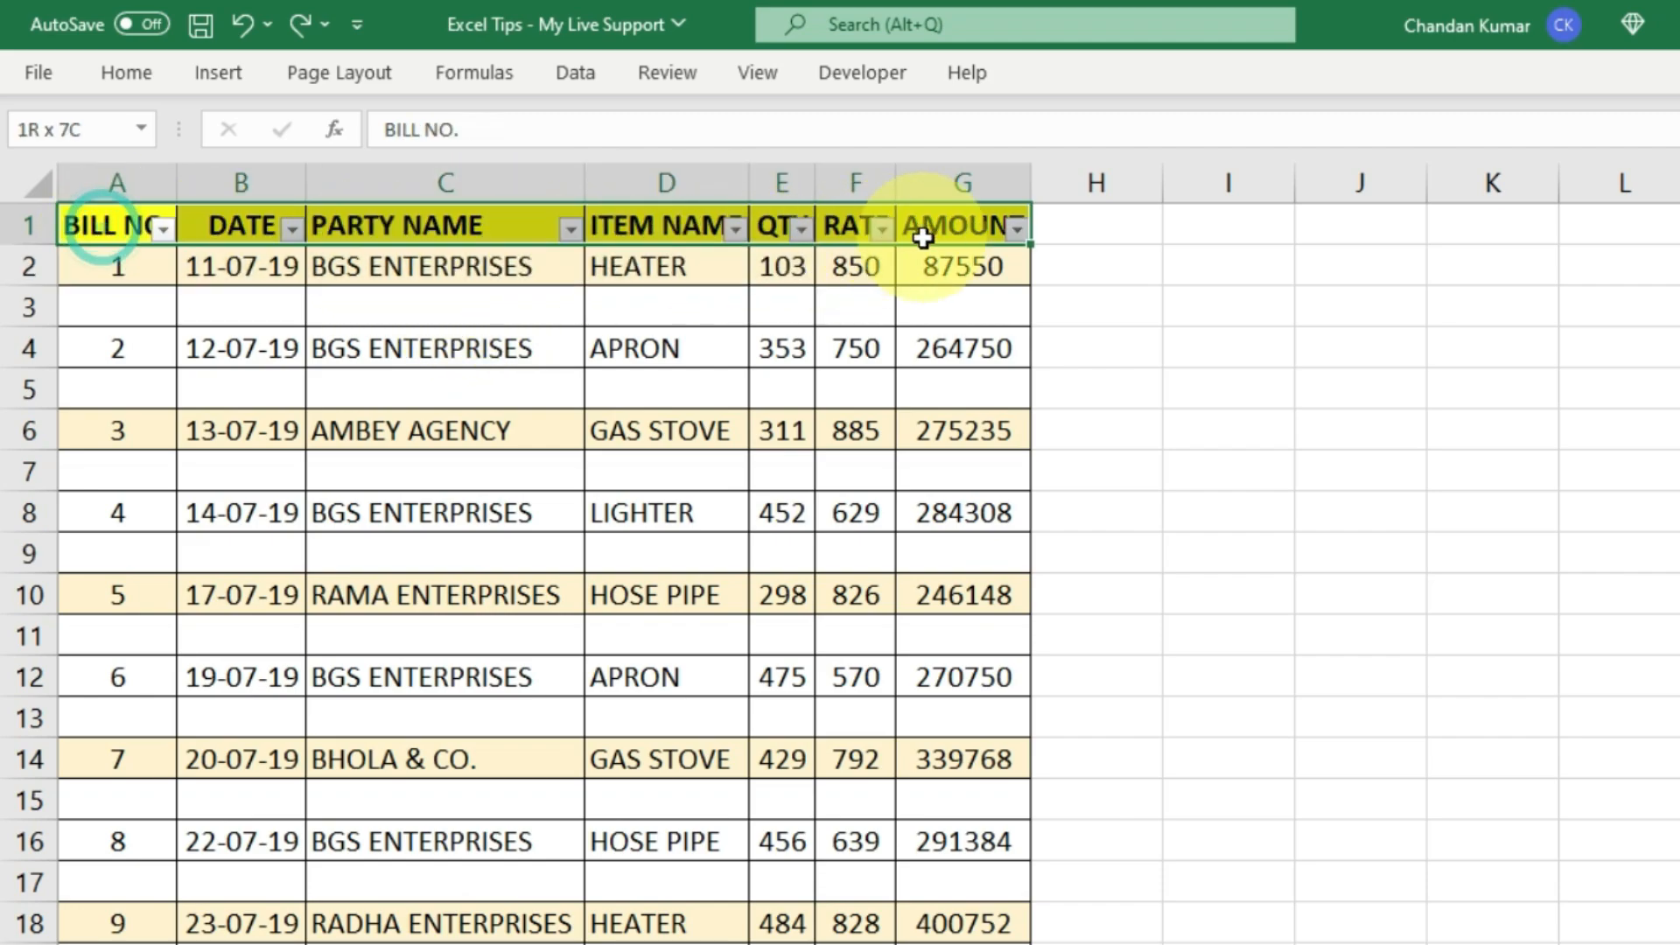
click(497, 230)
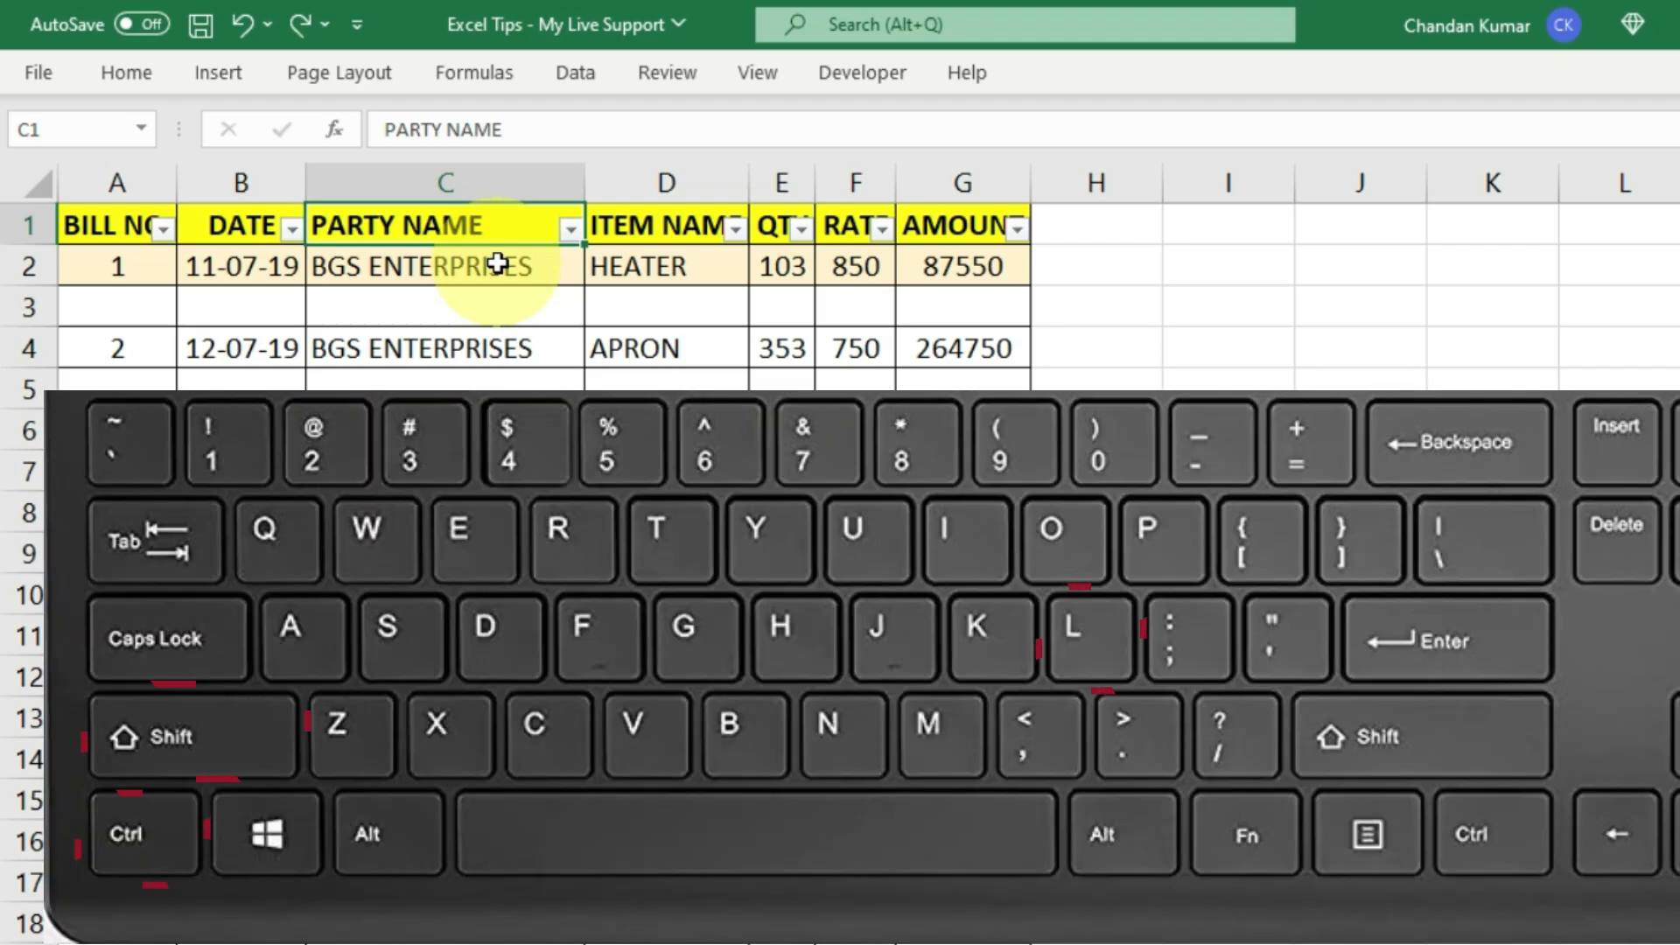
key(ctrl+shift+l)
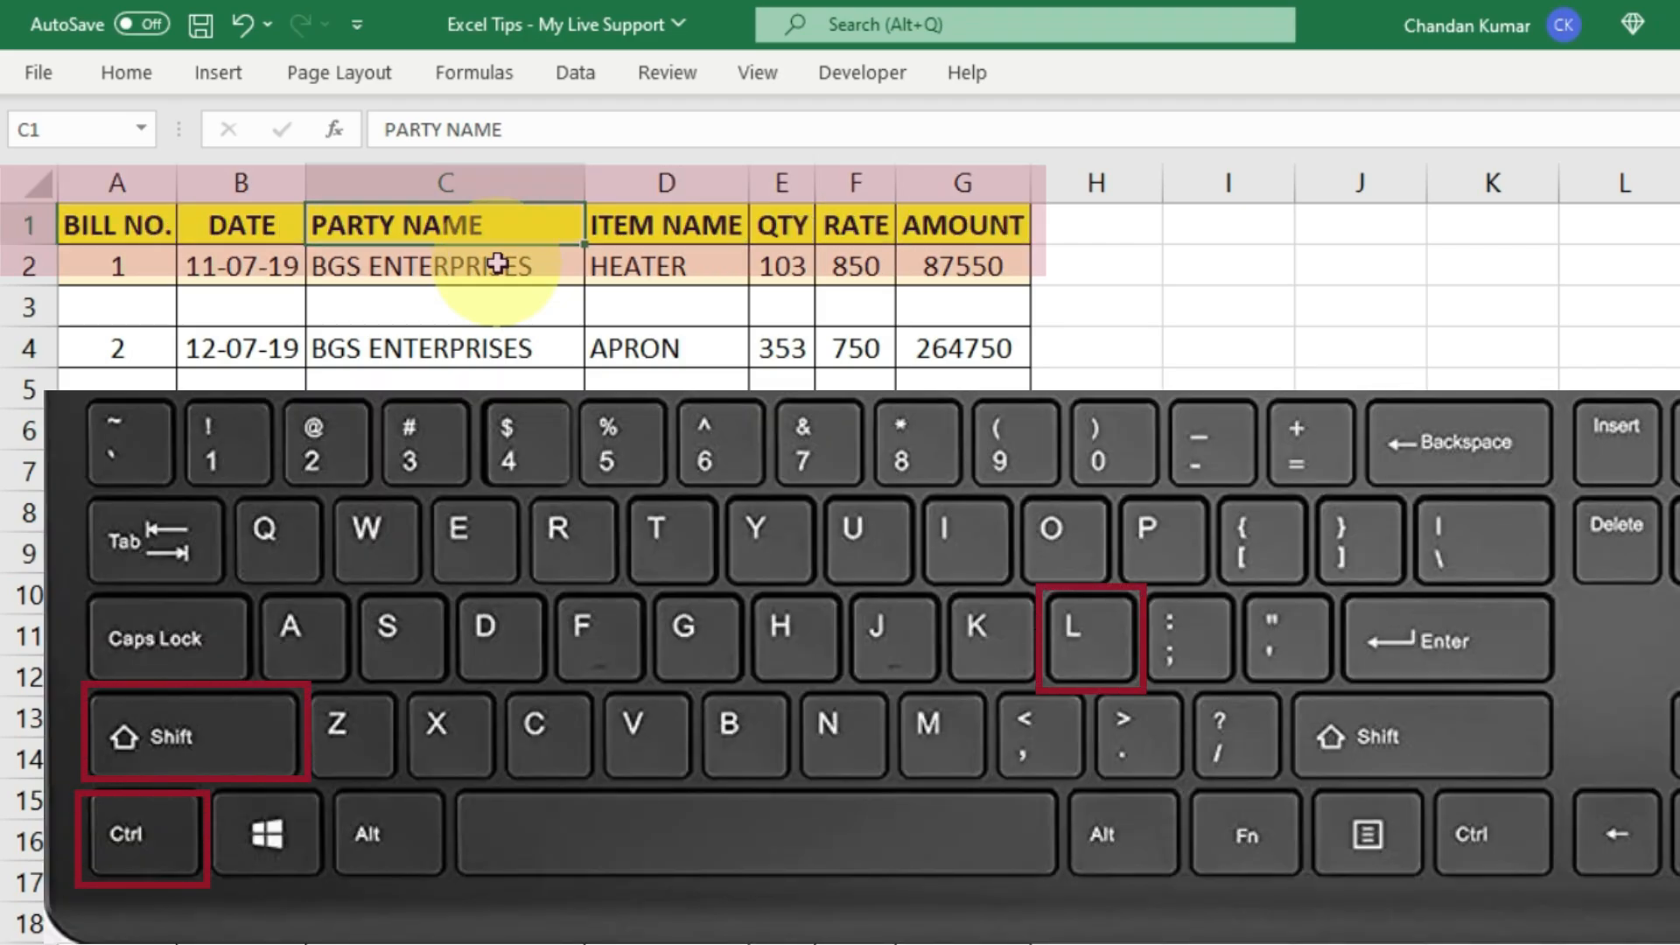
Apply a filter to the entire columns A through G so that it covers the blank rows.
click(110, 221)
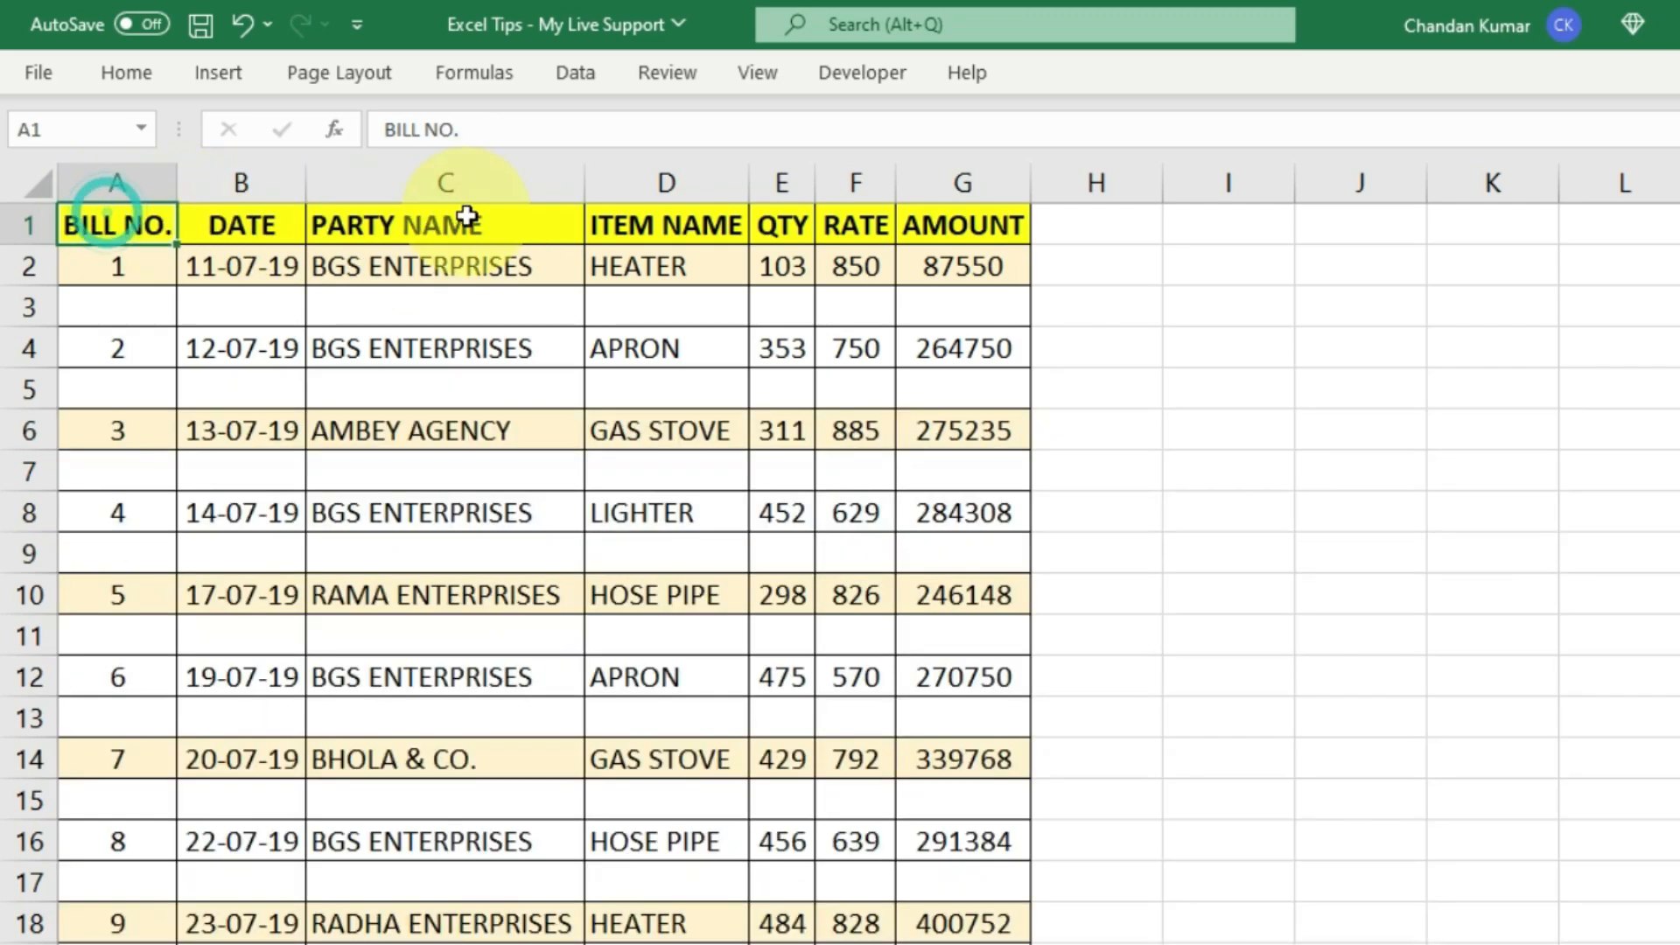
click(466, 219)
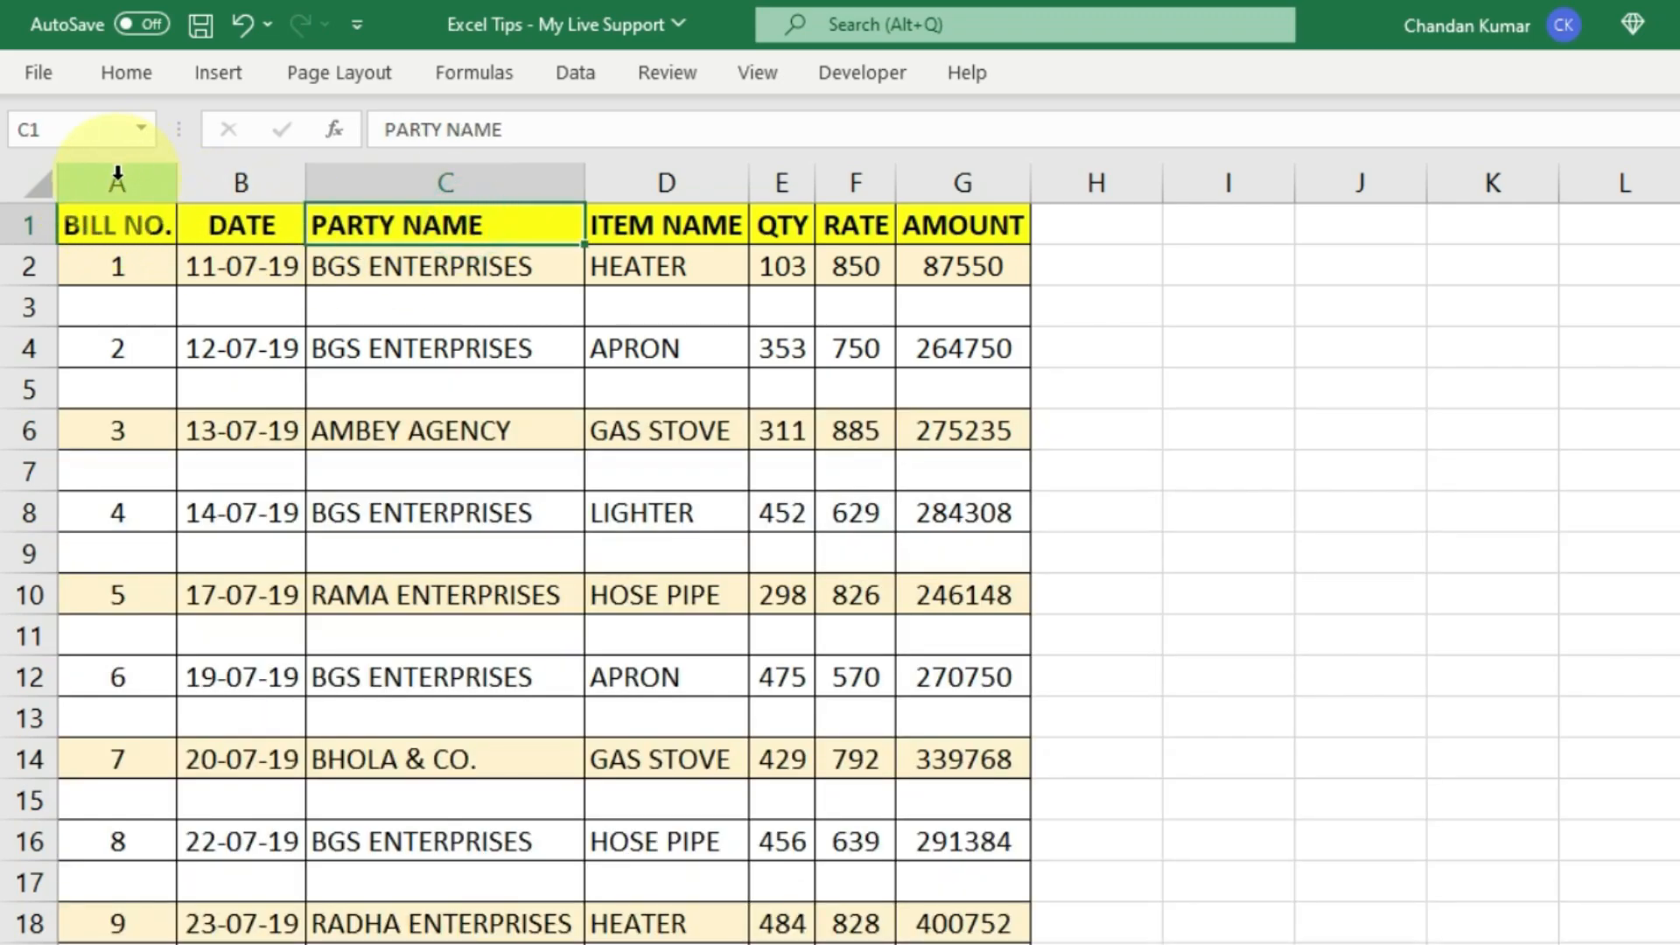
drag(109, 177, 964, 171)
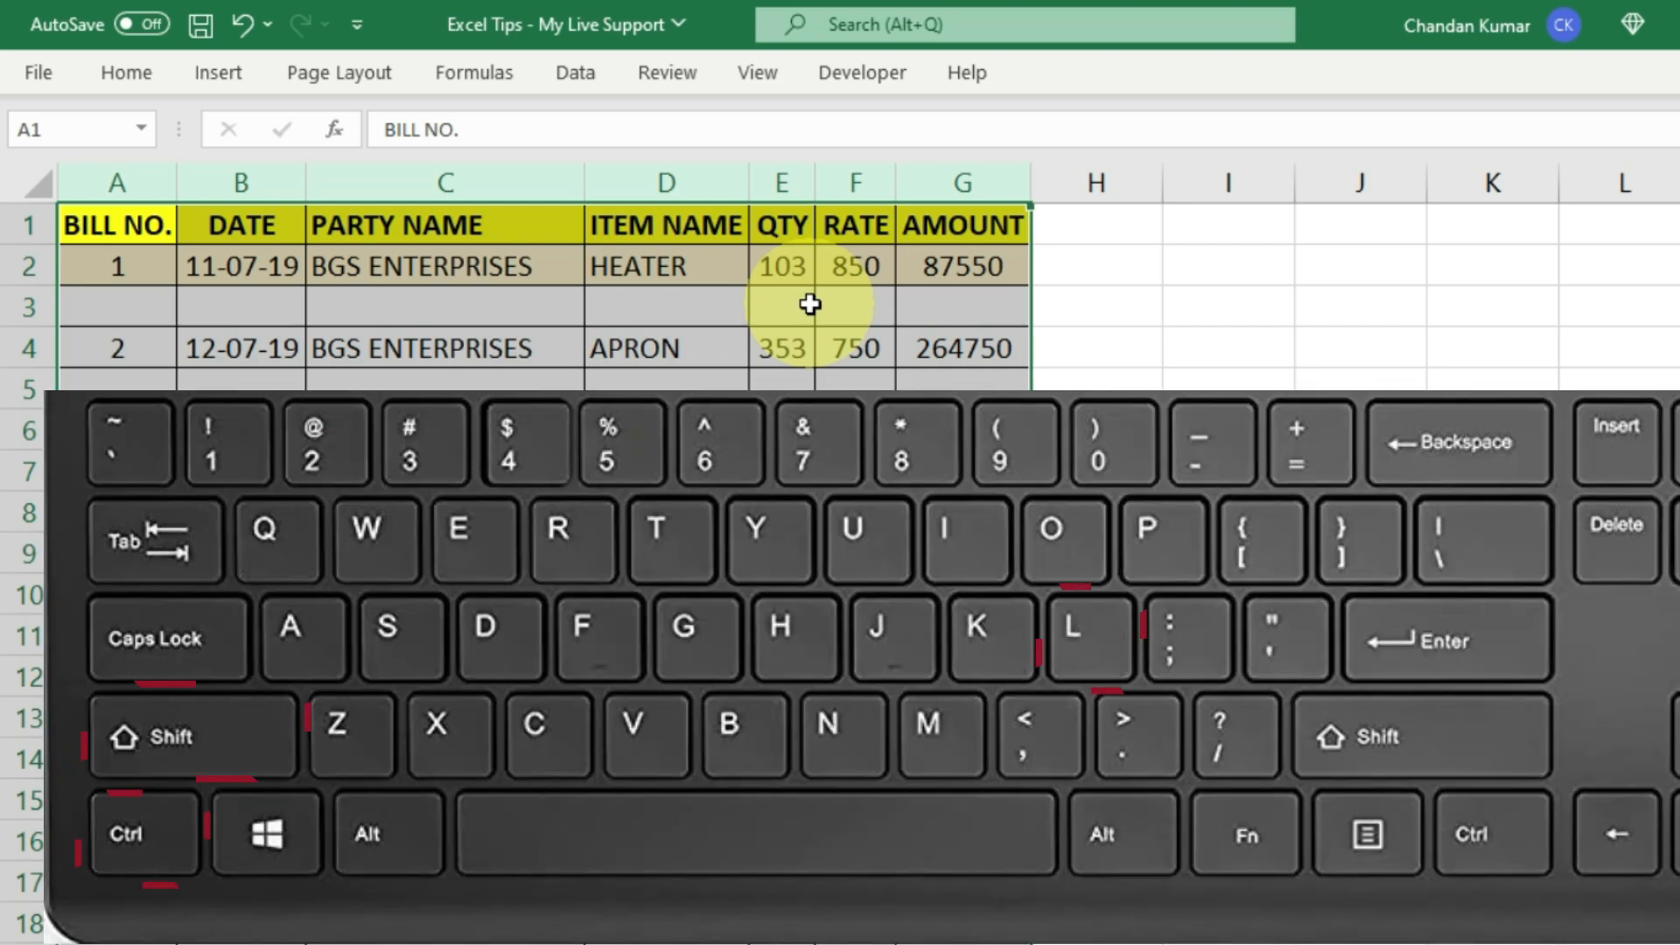
key(ctrl+shift+l)
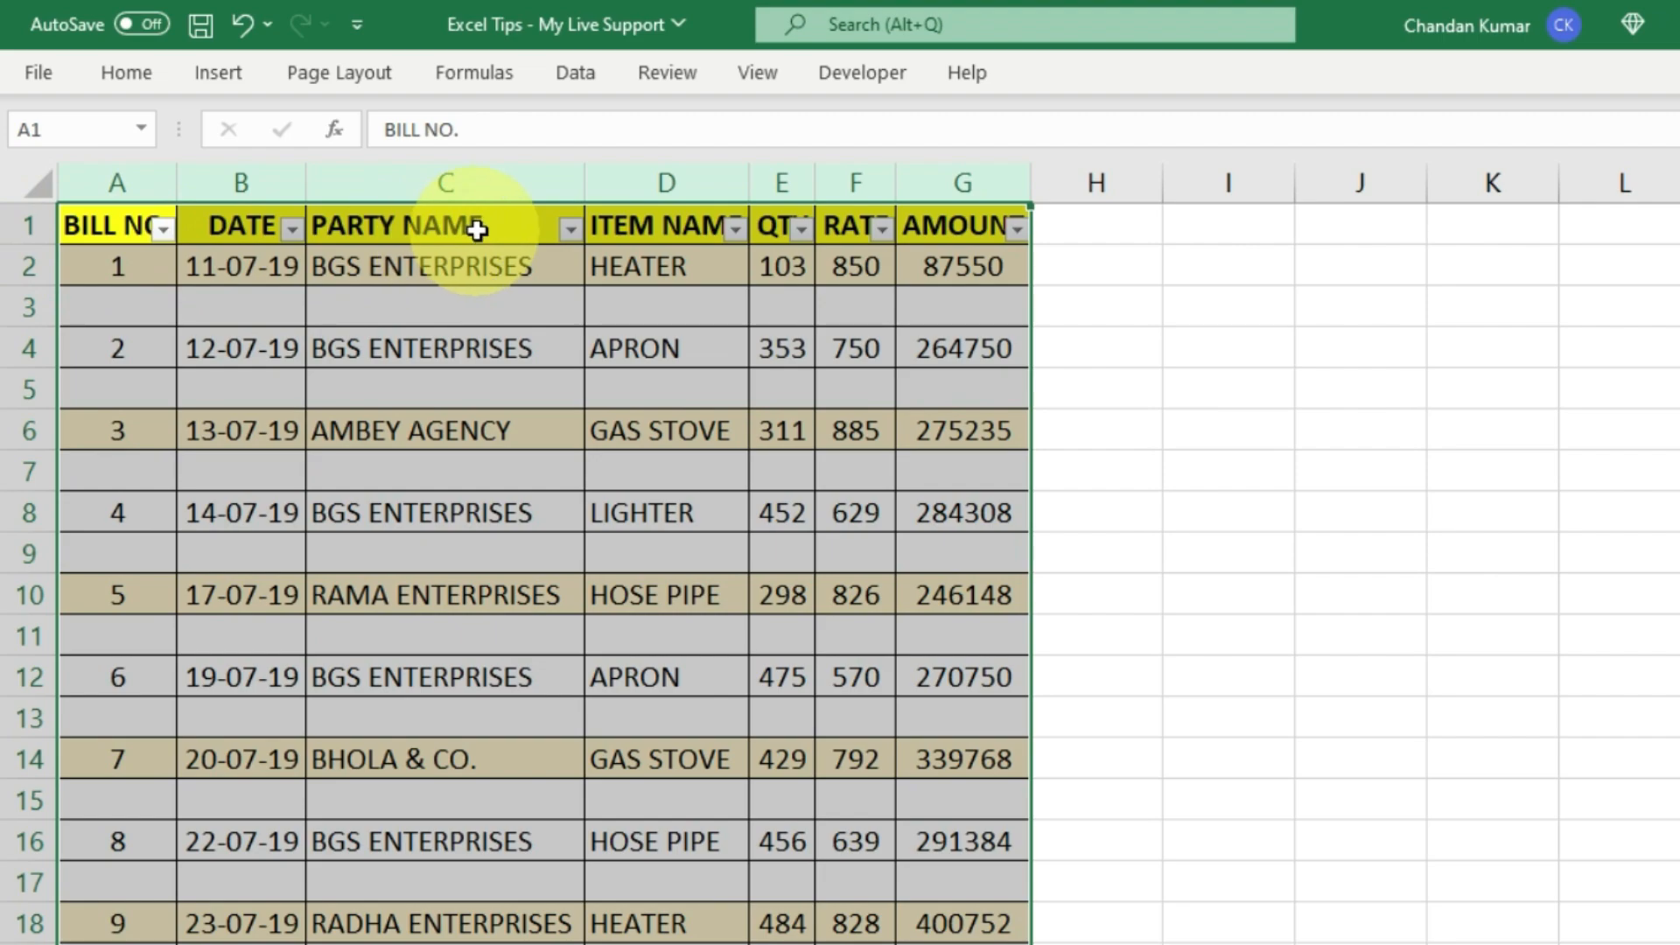
Check the PARTY NAME, ITEM NAME and AMOUNT filter lists for all entries, including blanks.
click(477, 229)
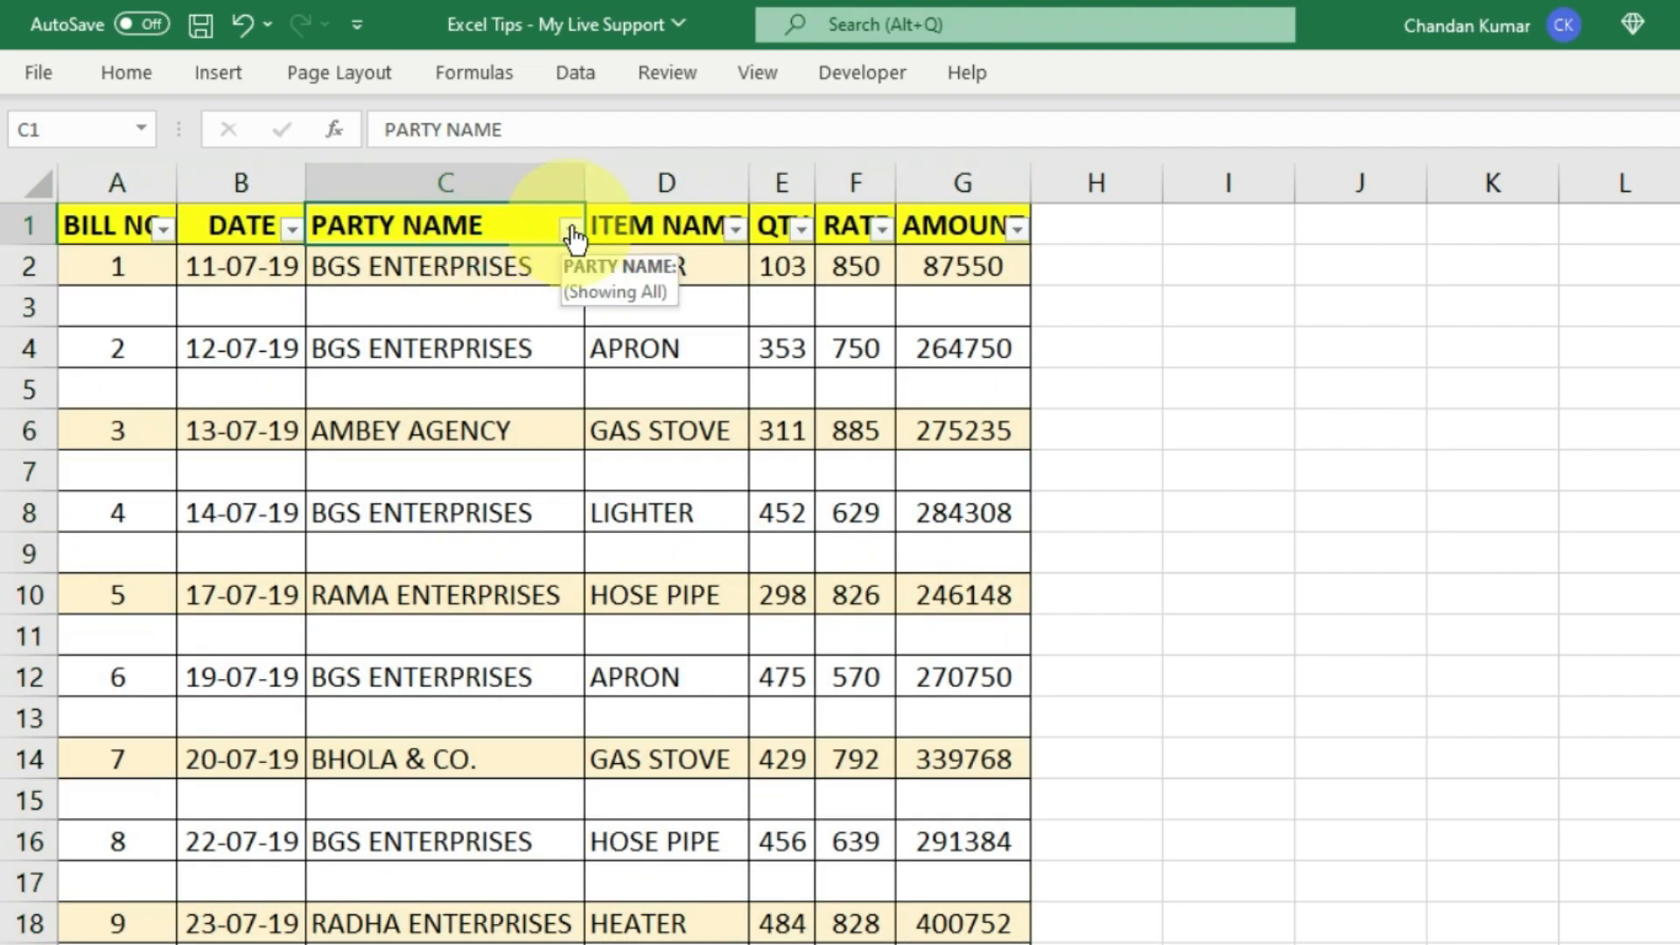
click(571, 229)
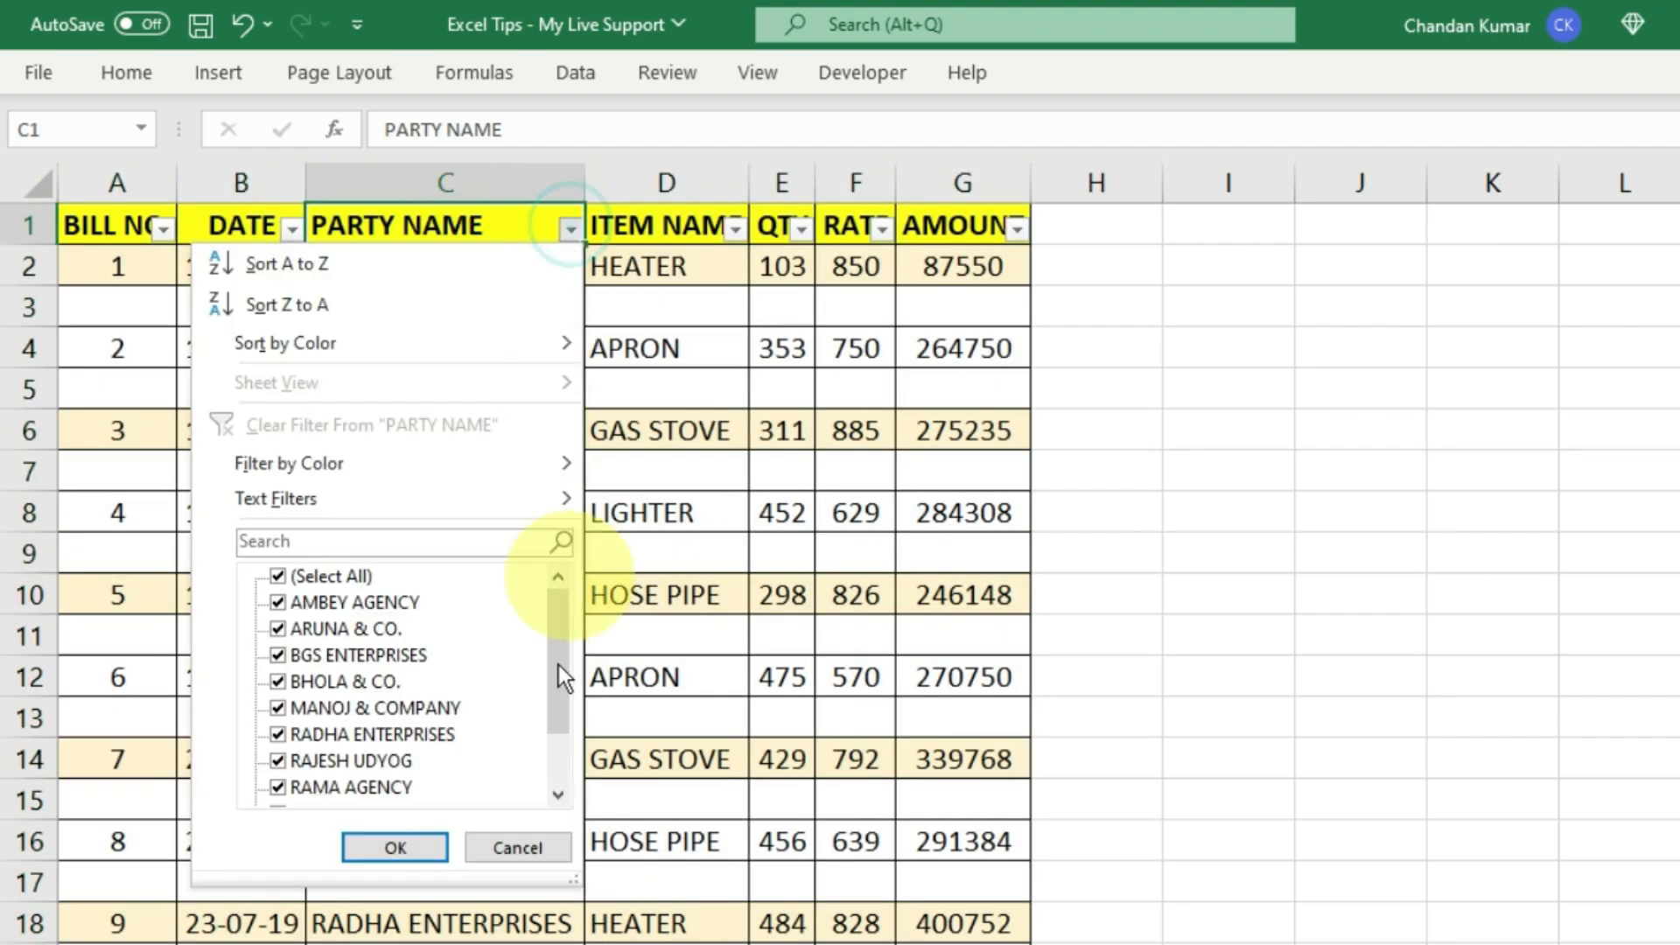
drag(555, 622, 542, 755)
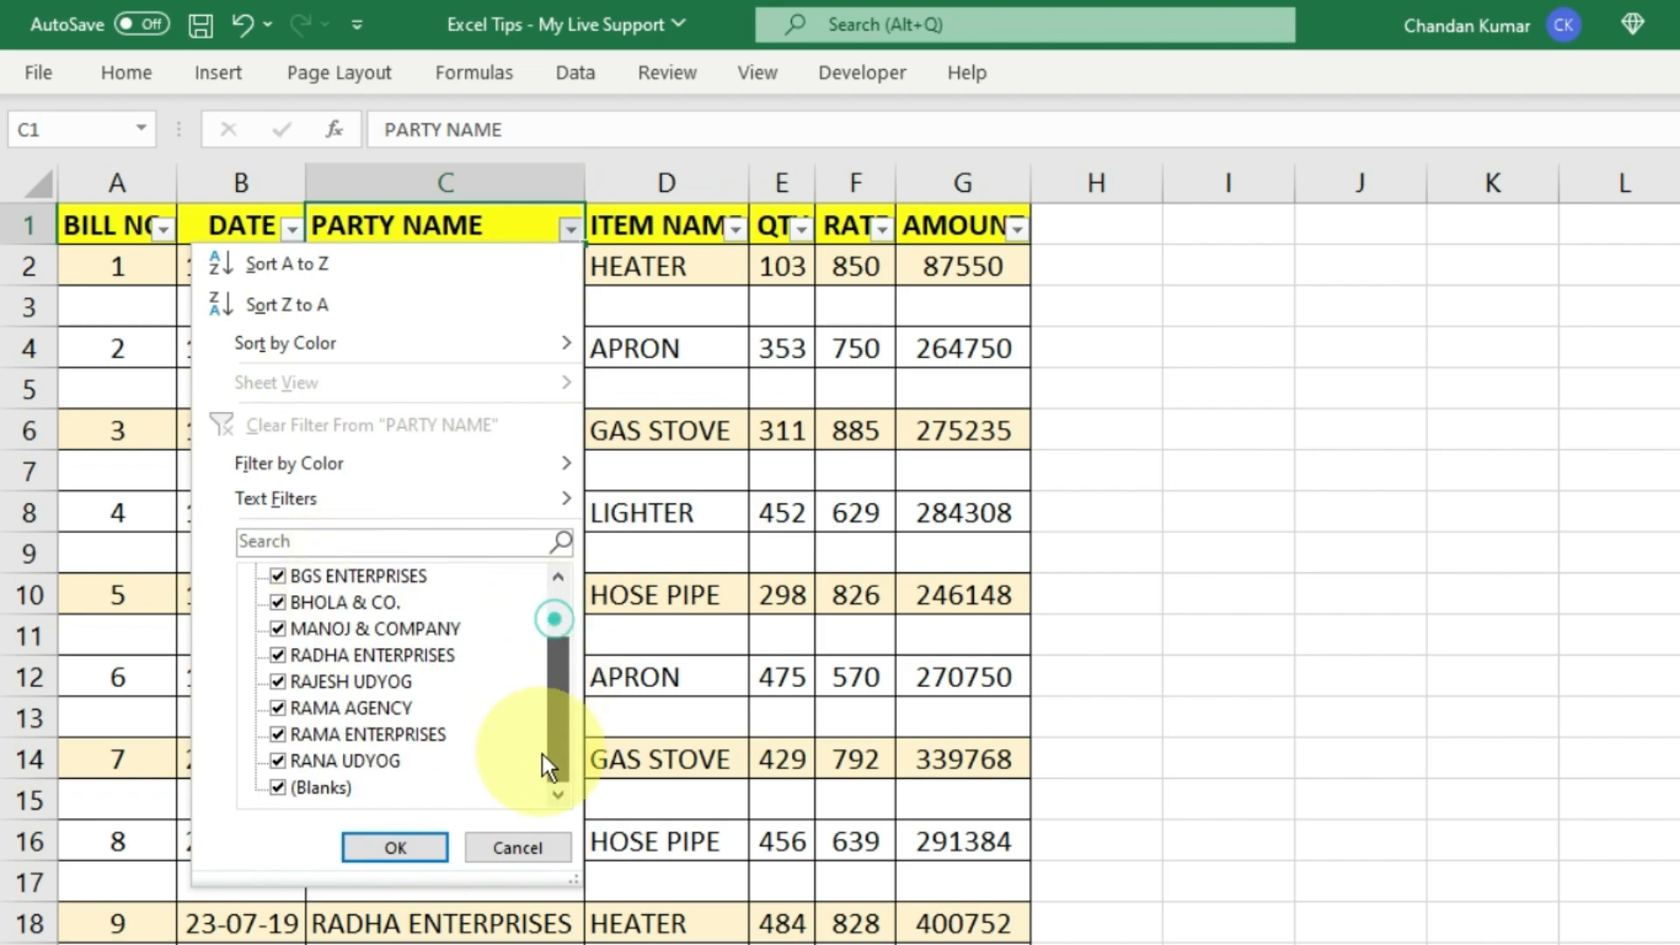
click(527, 847)
click(660, 307)
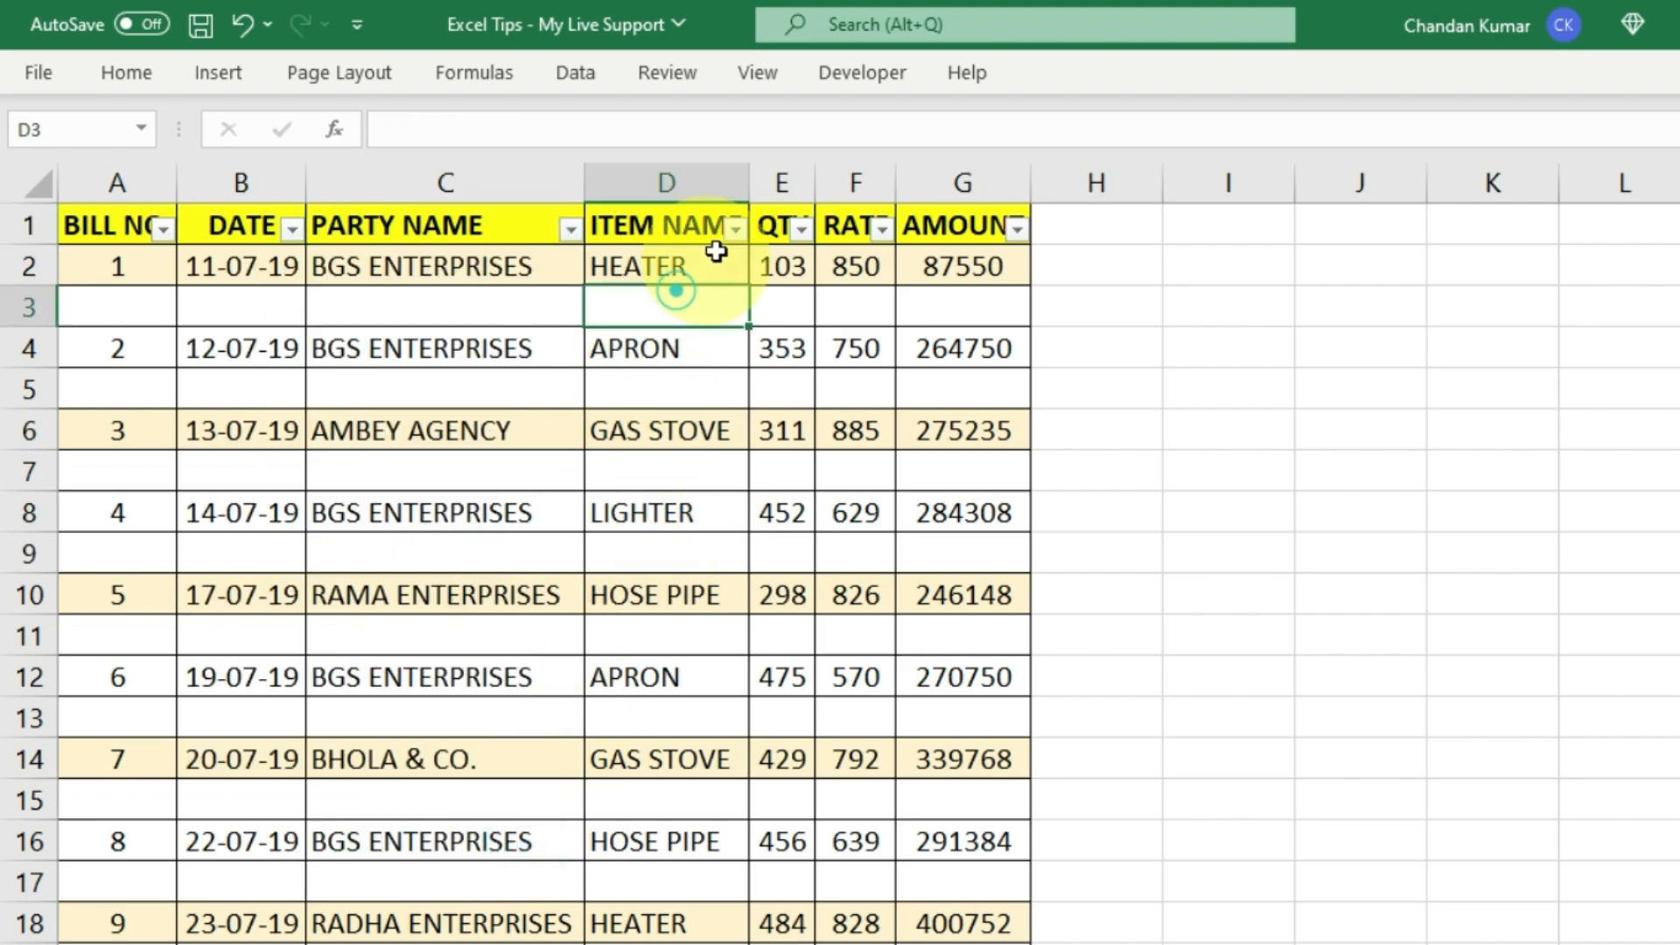
click(735, 229)
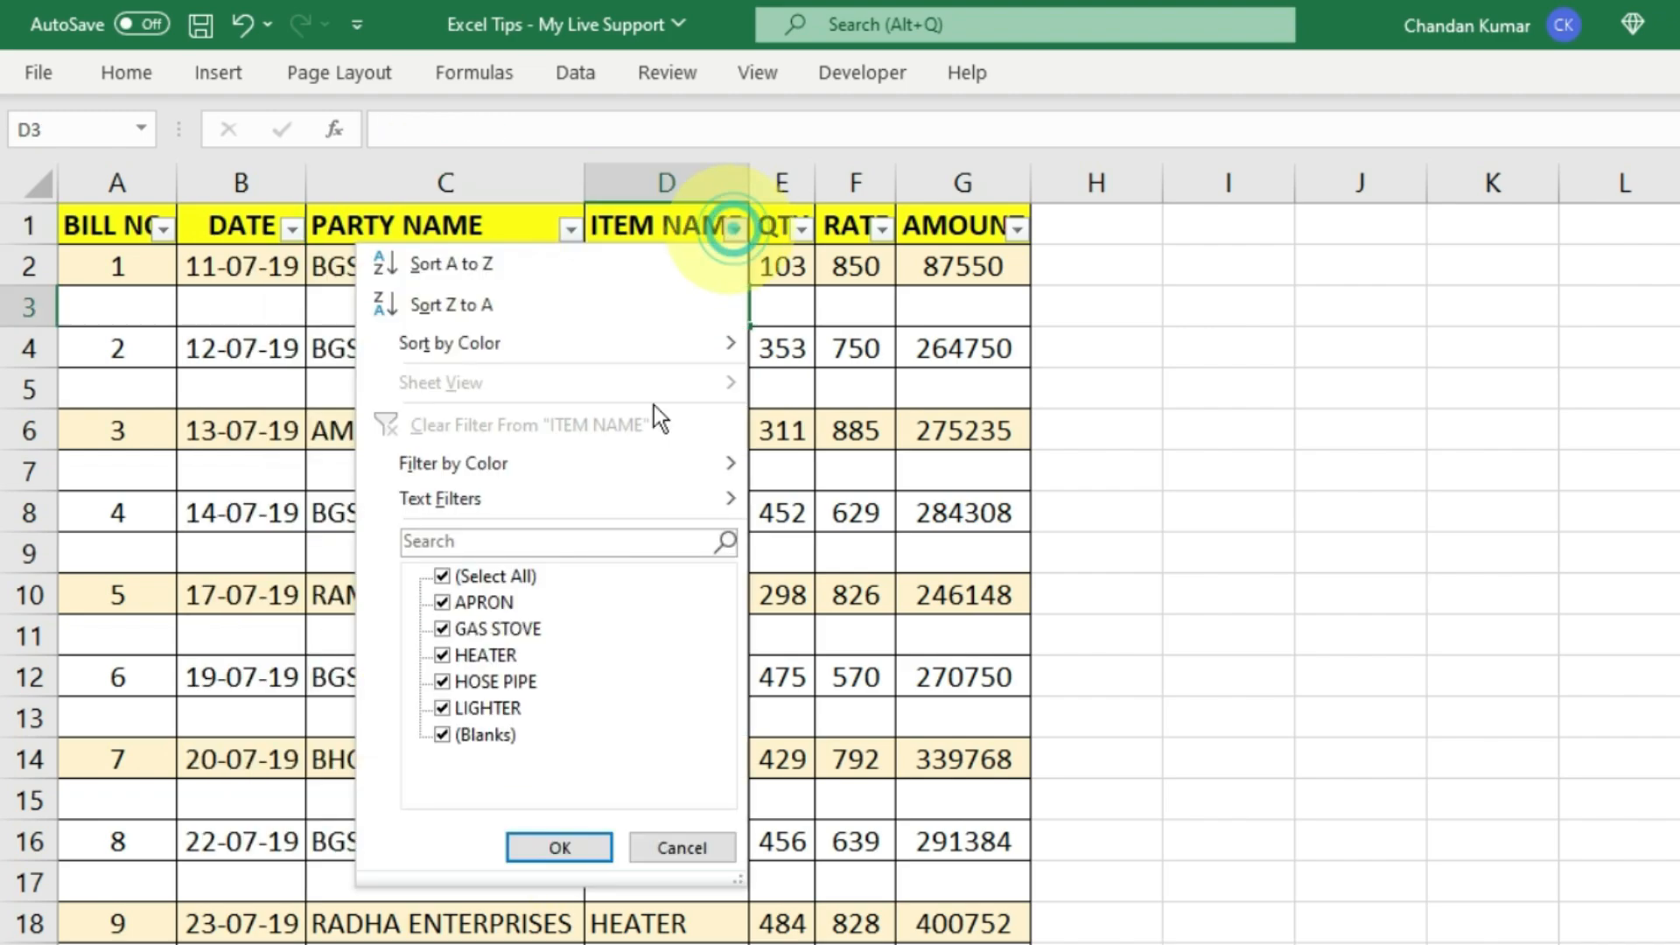
click(674, 847)
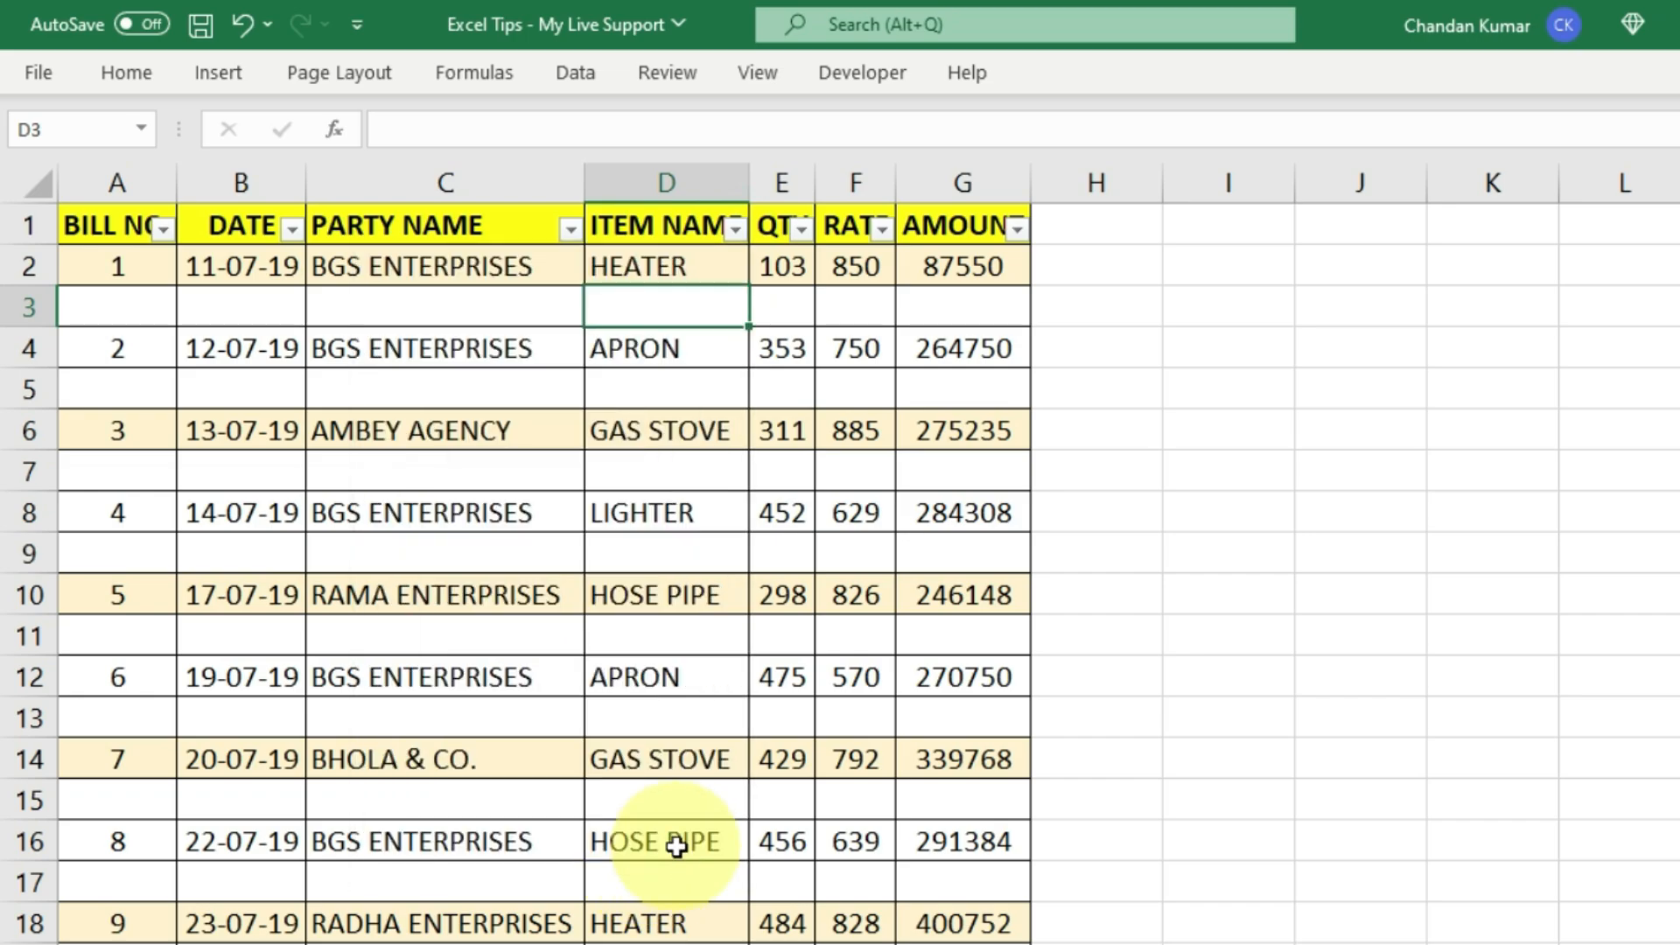
click(1017, 230)
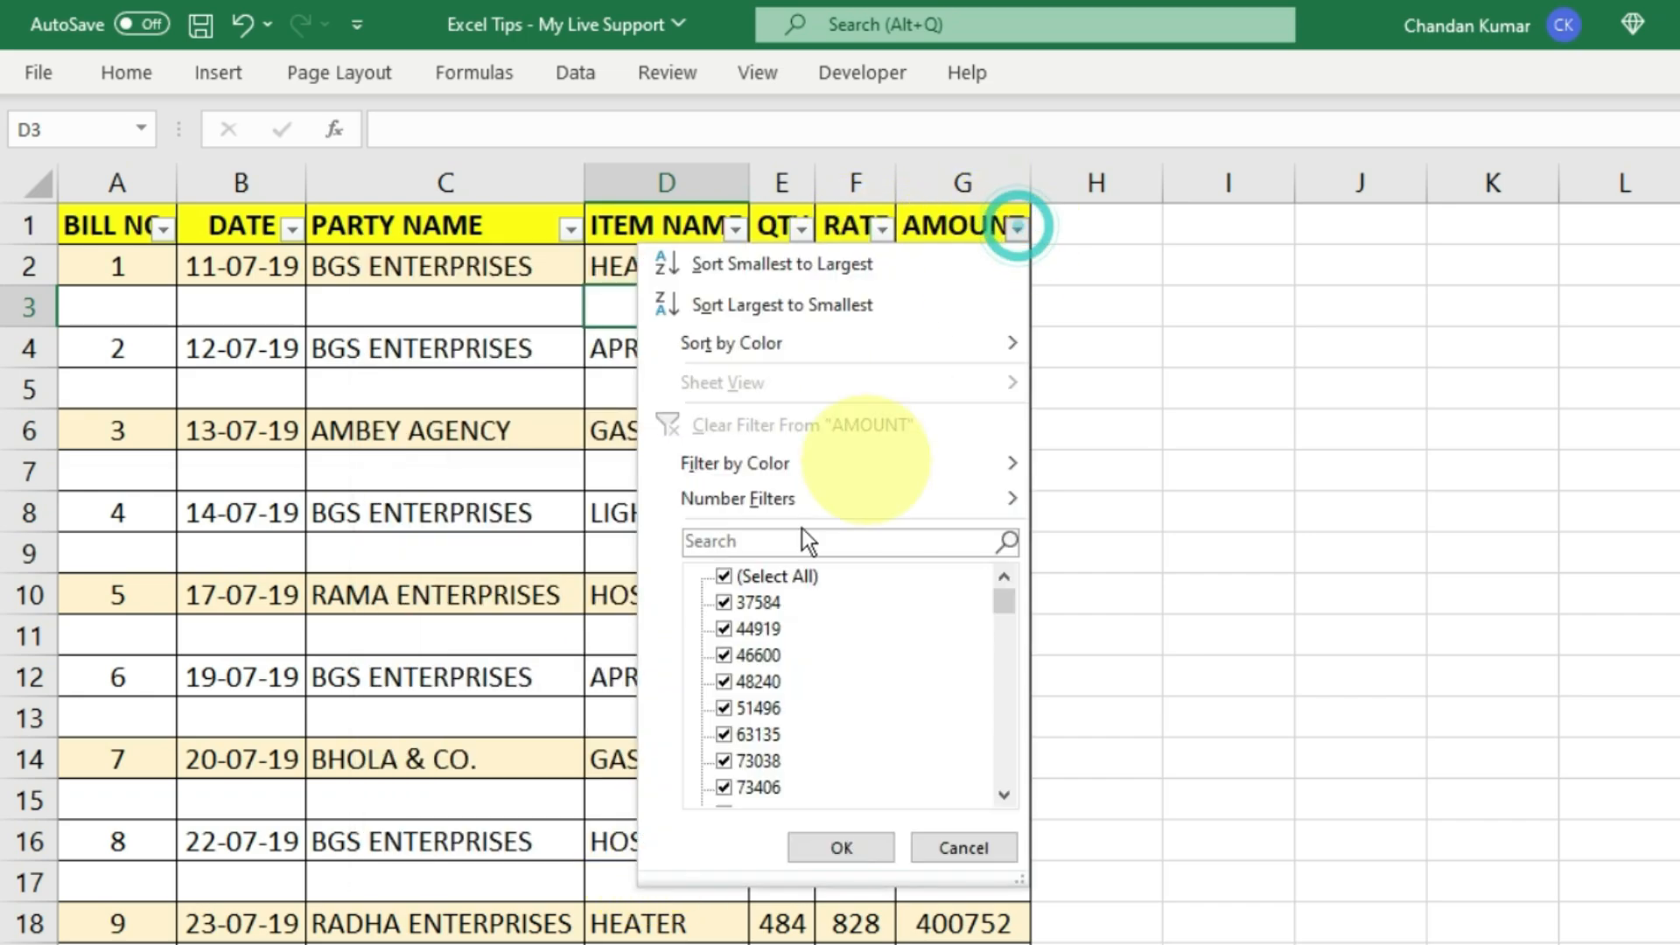
click(973, 849)
Filter the PARTY NAME column to show only ARUNA & CO. and BGS ENTERPRISES.
click(446, 718)
click(571, 230)
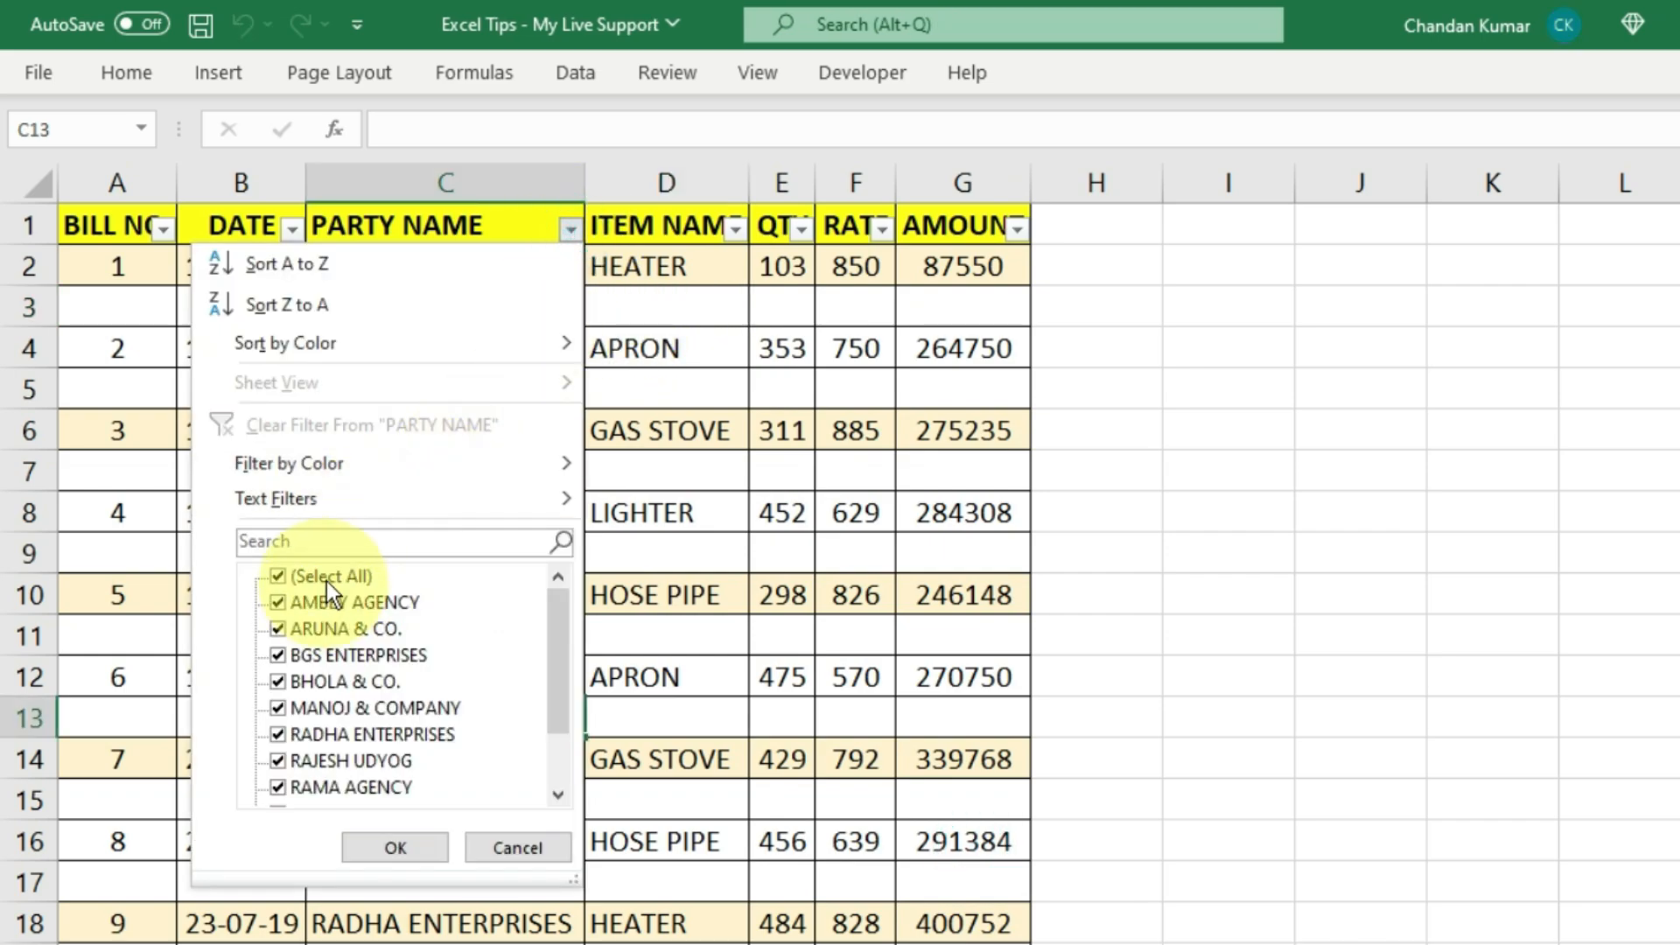
click(327, 576)
click(341, 628)
click(350, 655)
click(372, 827)
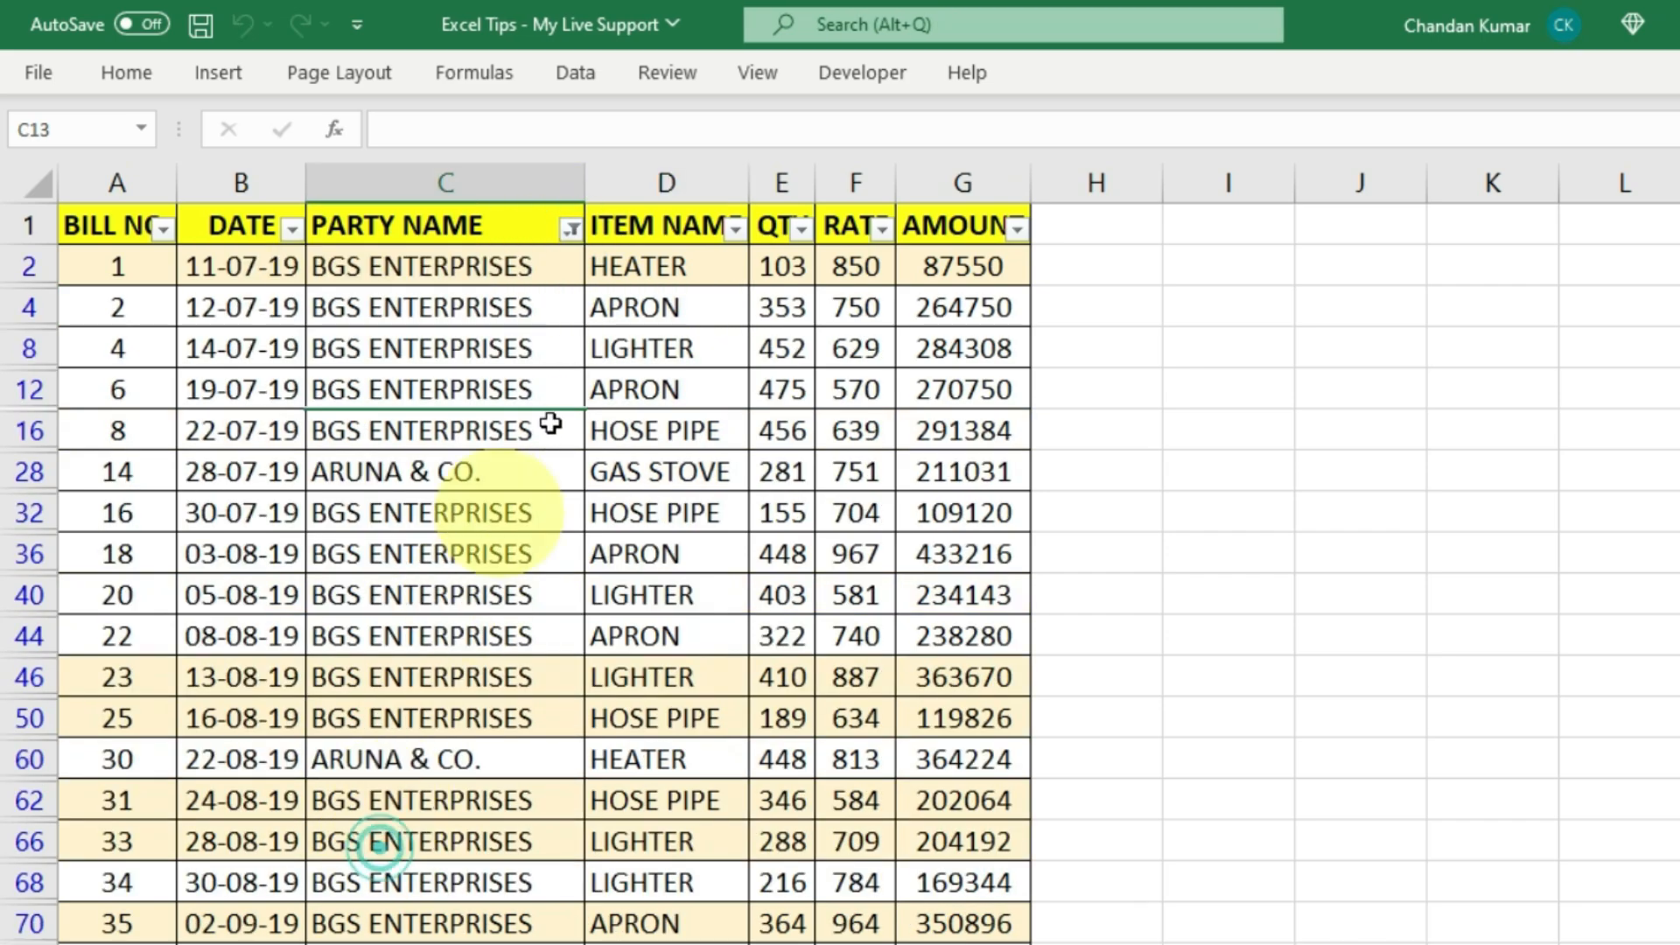
Change the PARTY NAME filter to show only MANOJ & COMPANY.
click(570, 230)
click(342, 626)
click(279, 655)
click(350, 707)
click(396, 847)
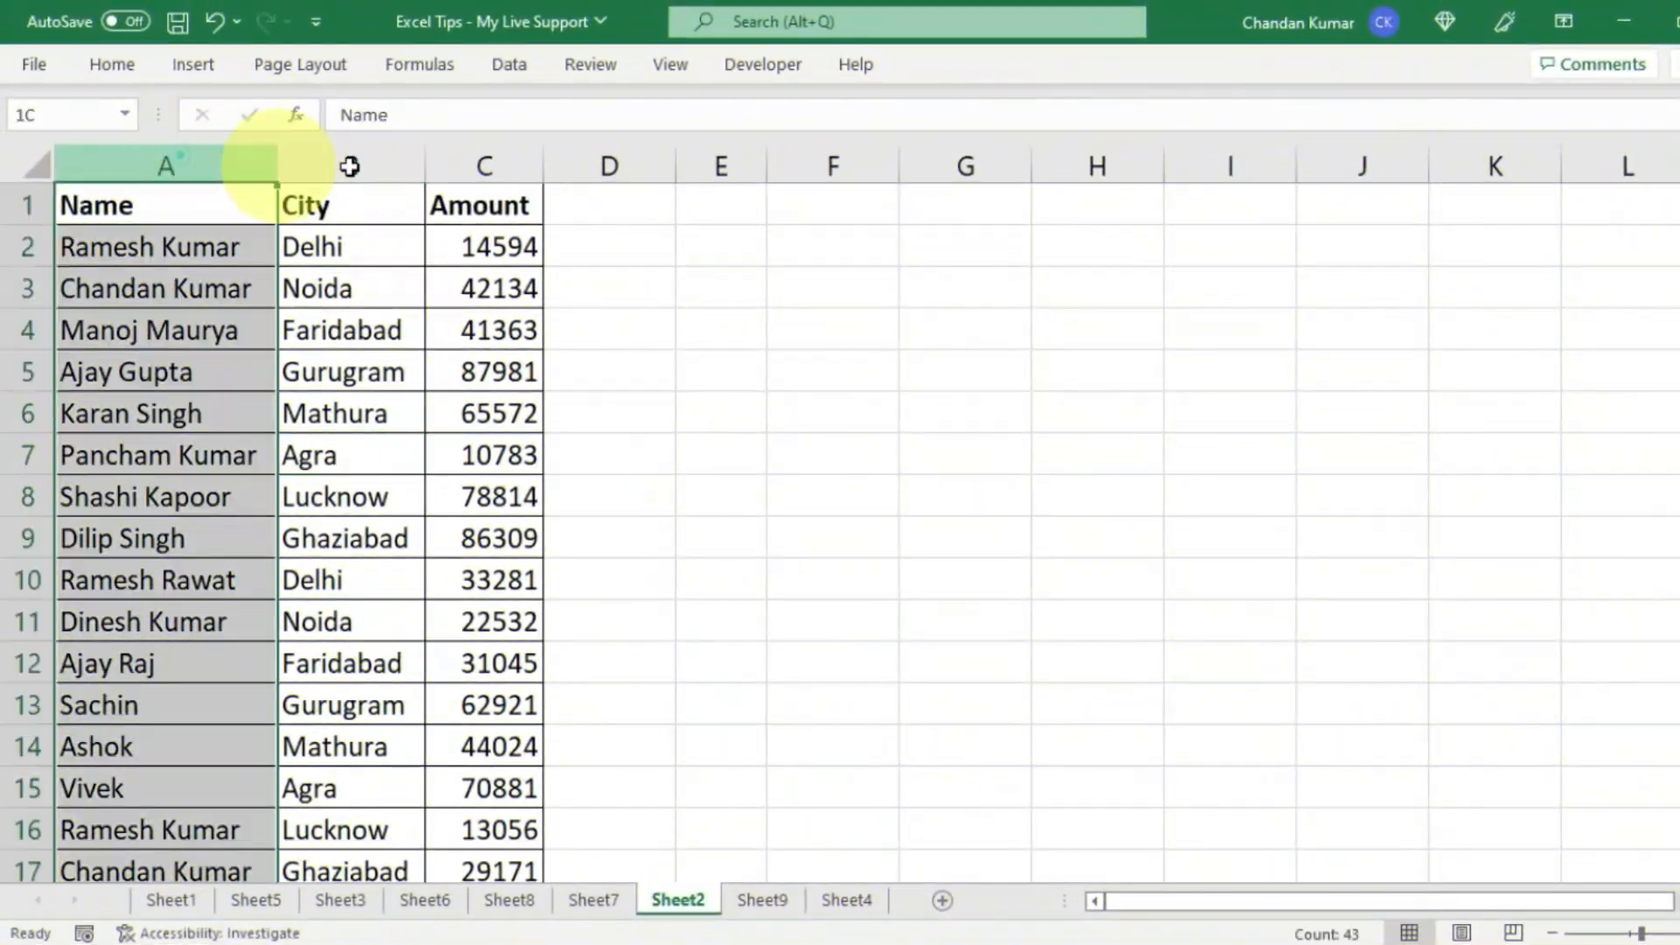
Examine the Name, City and Amount columns of Sheet2 and the cities listed there.
drag(350, 166, 464, 165)
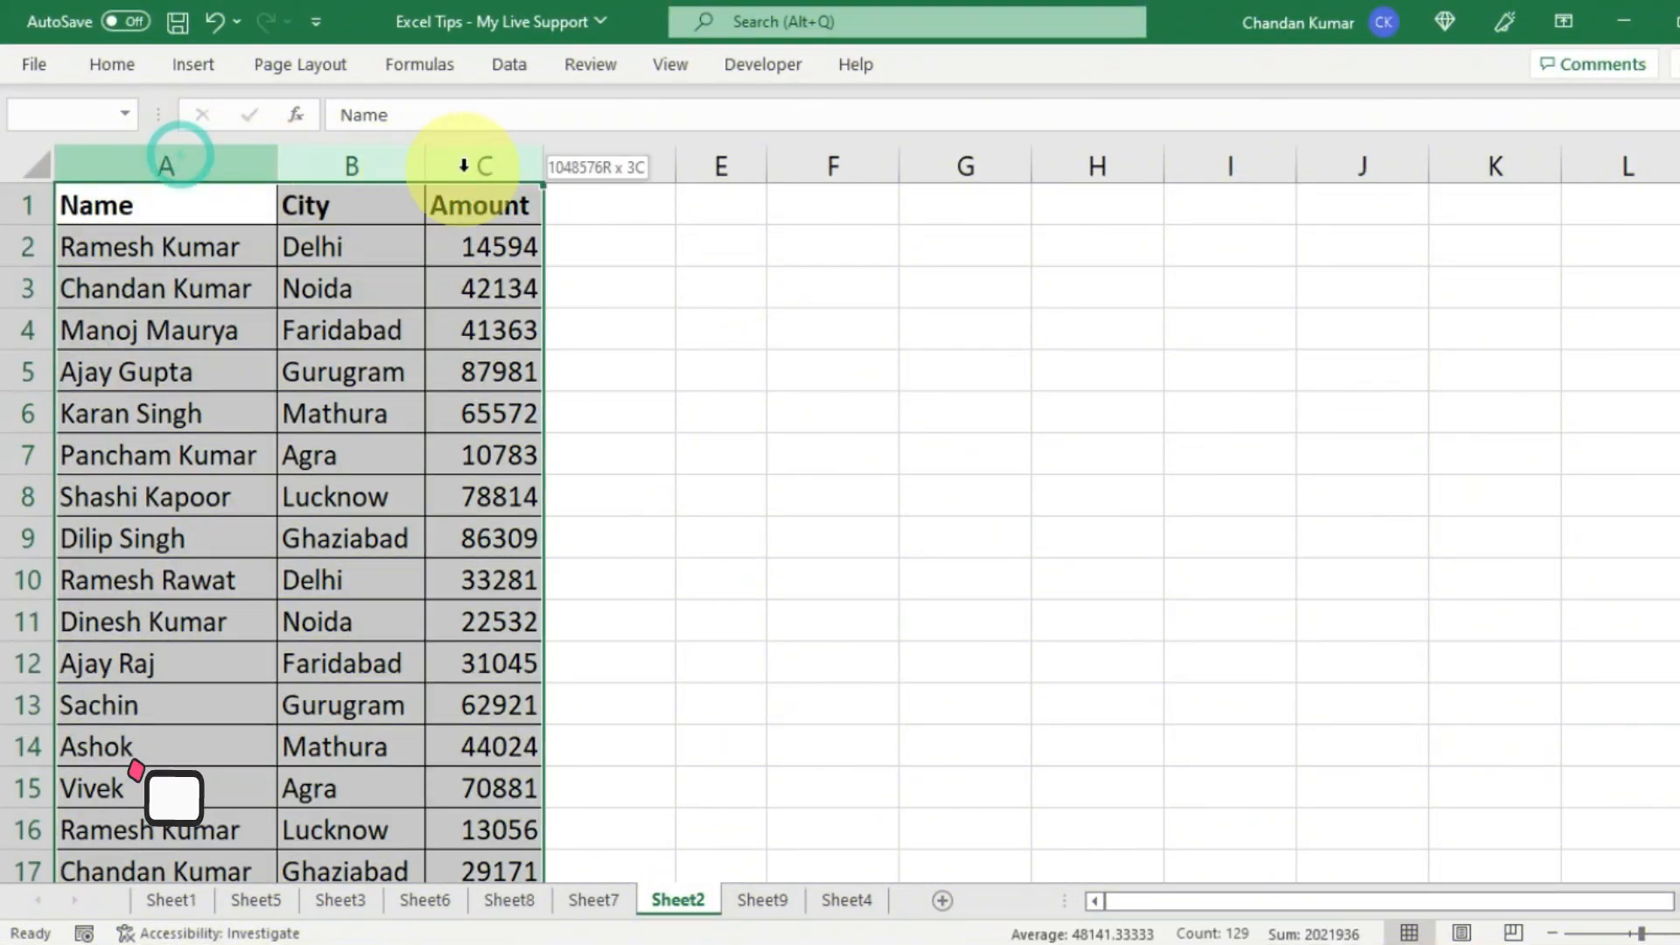
click(362, 315)
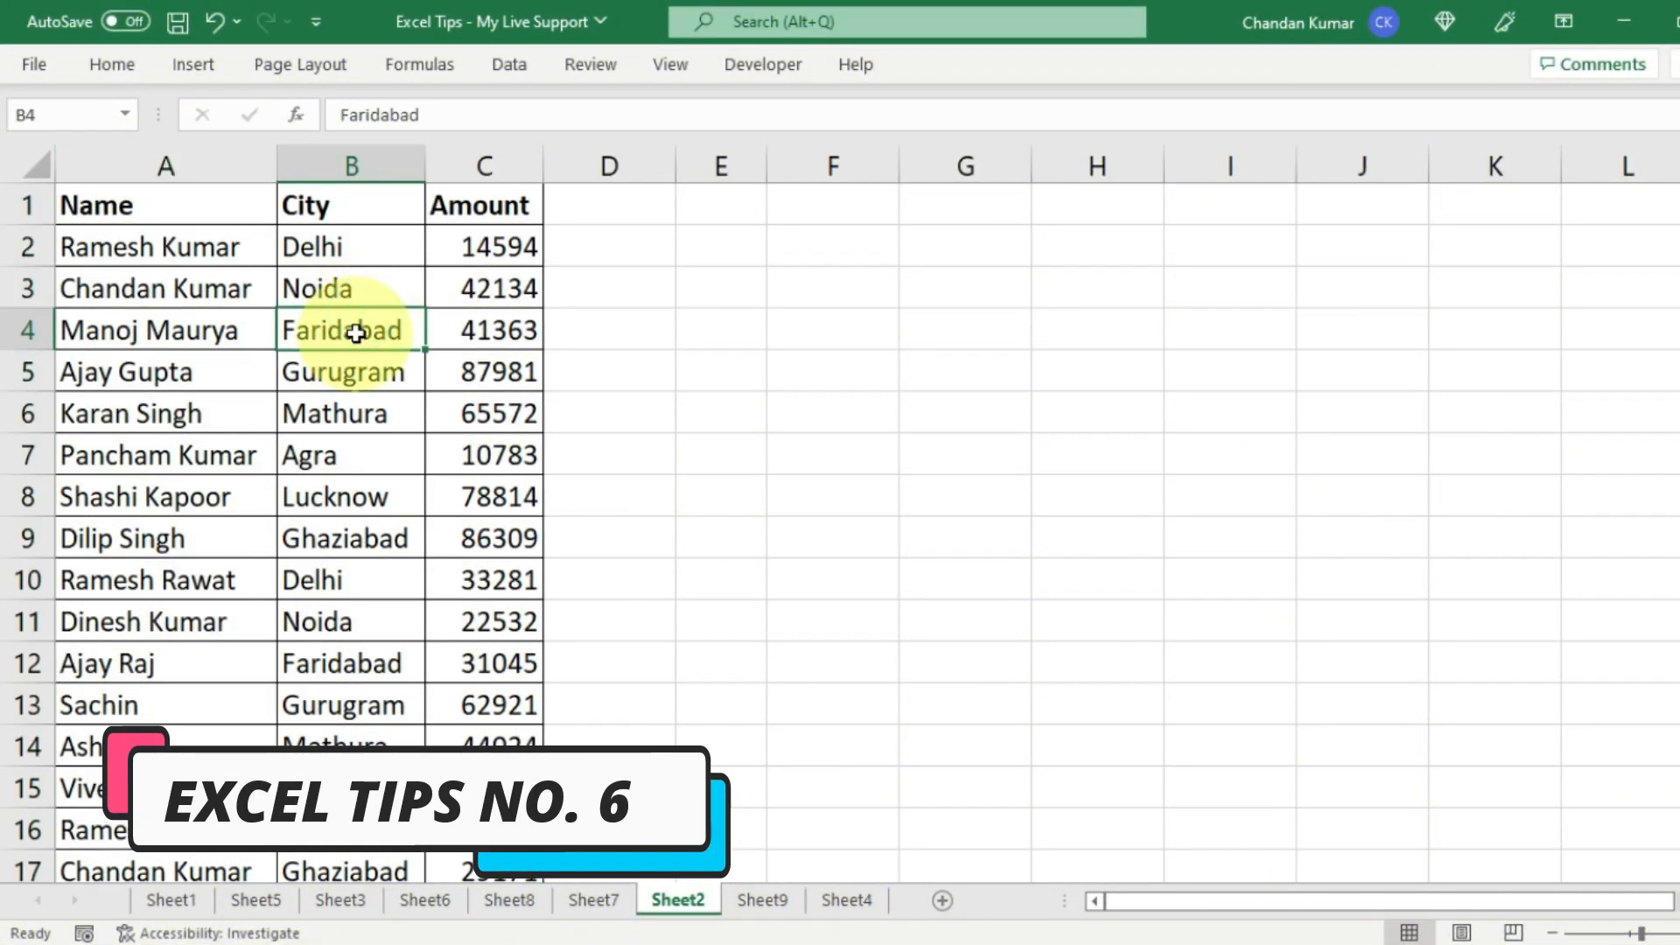
click(357, 247)
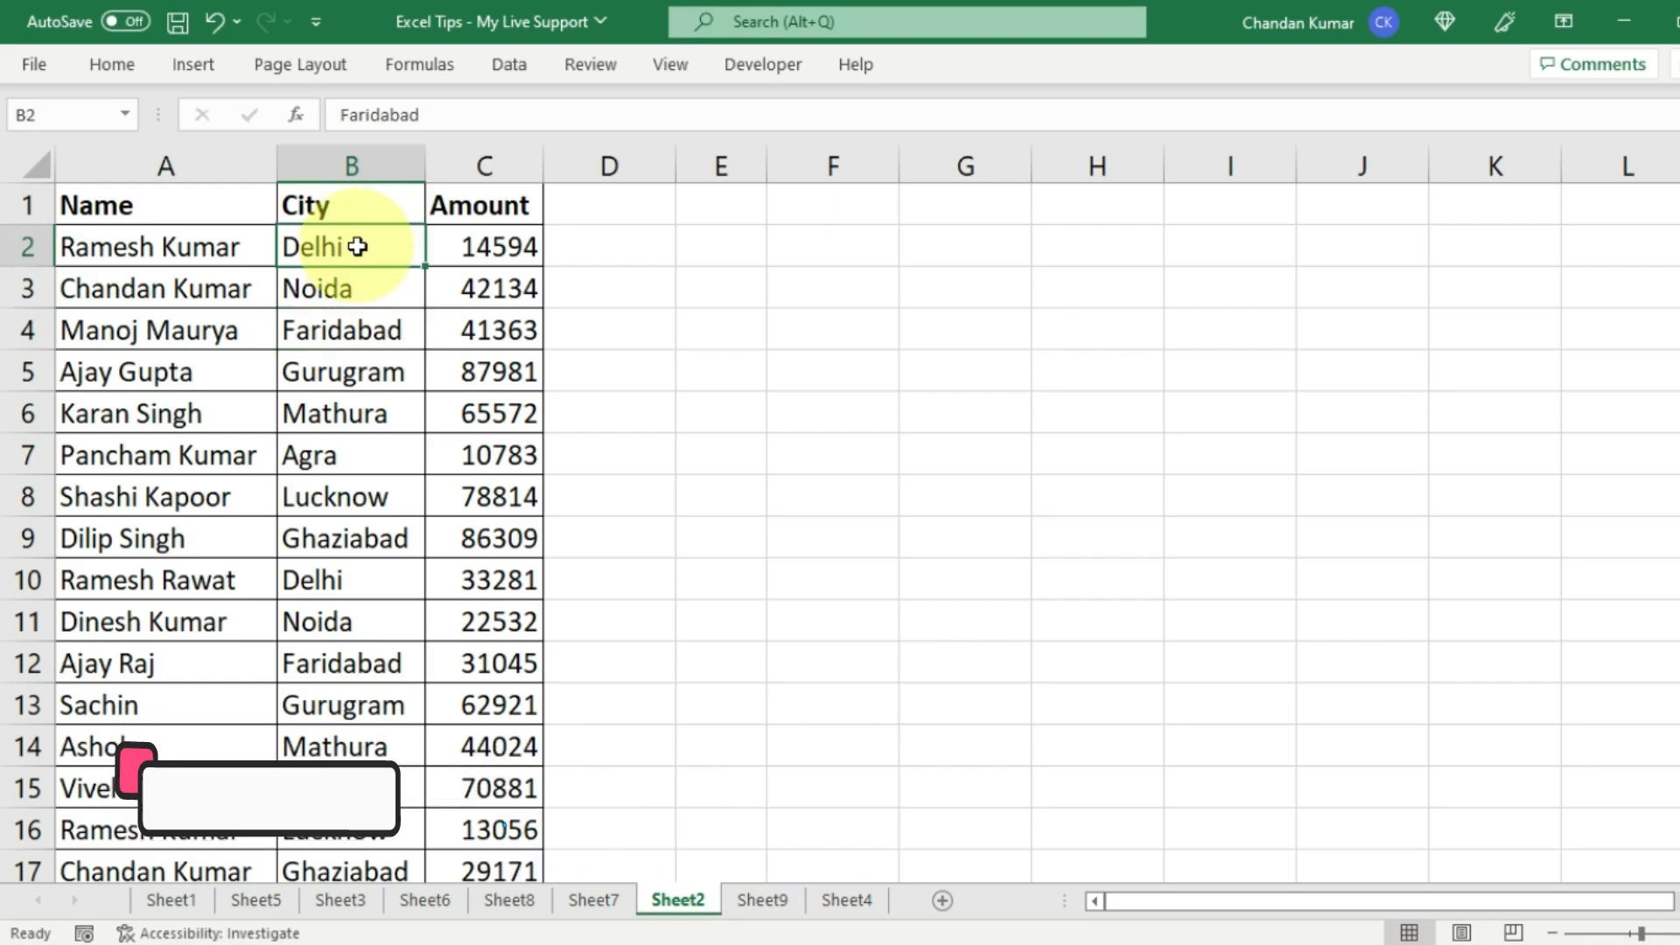
click(341, 449)
click(356, 412)
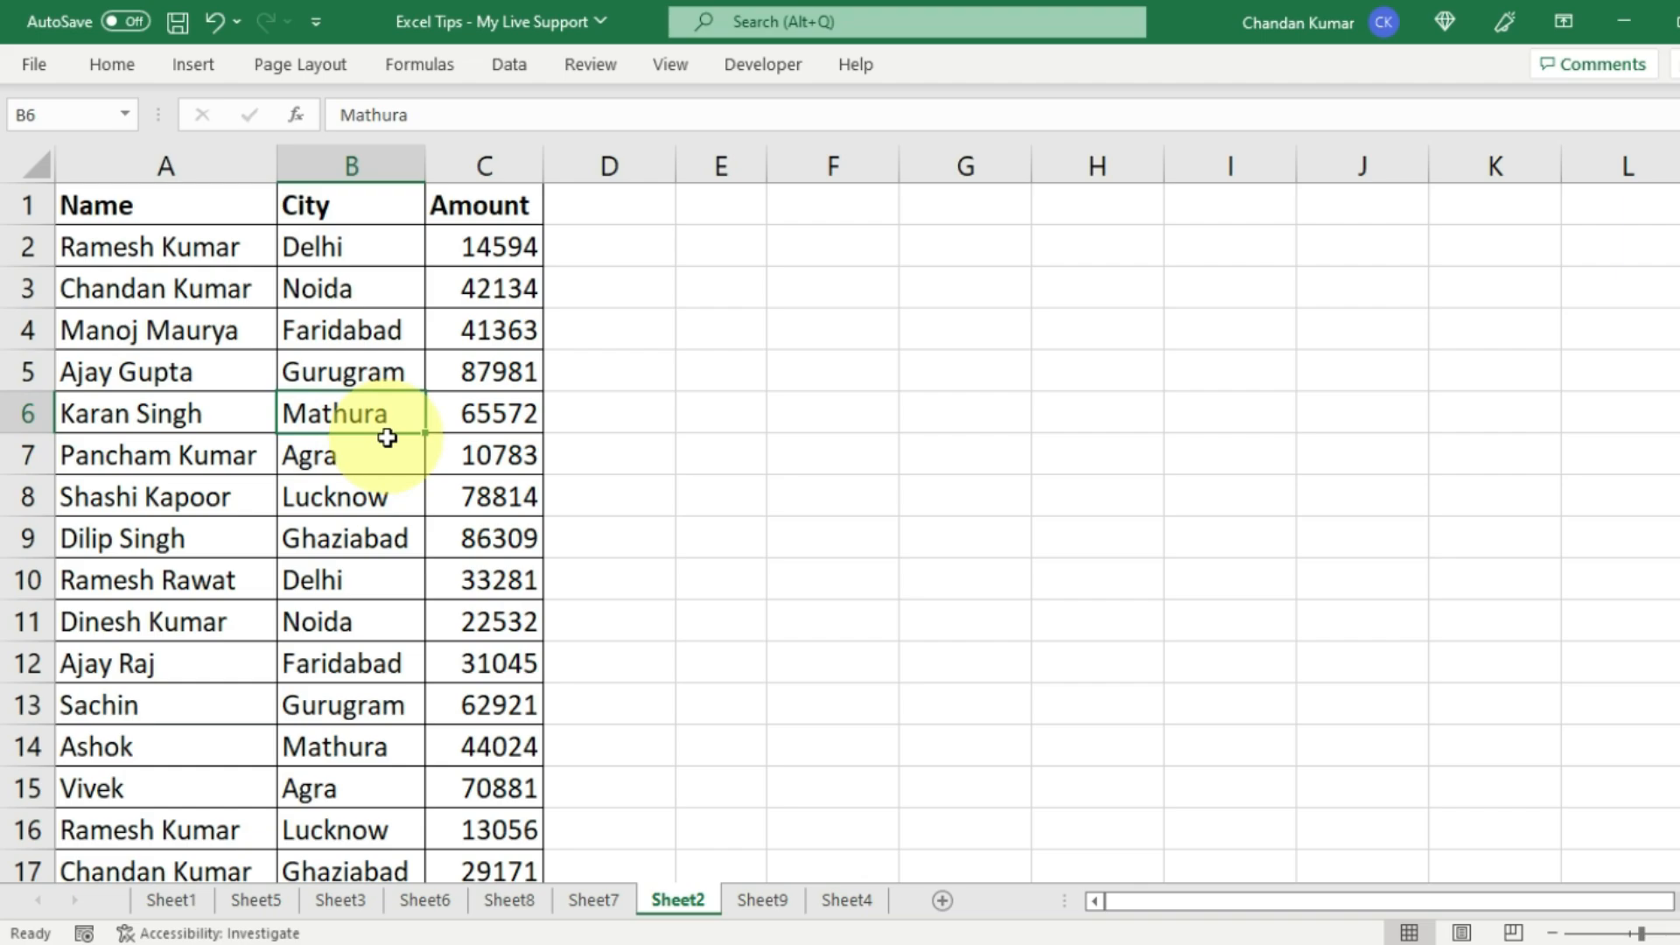
click(450, 469)
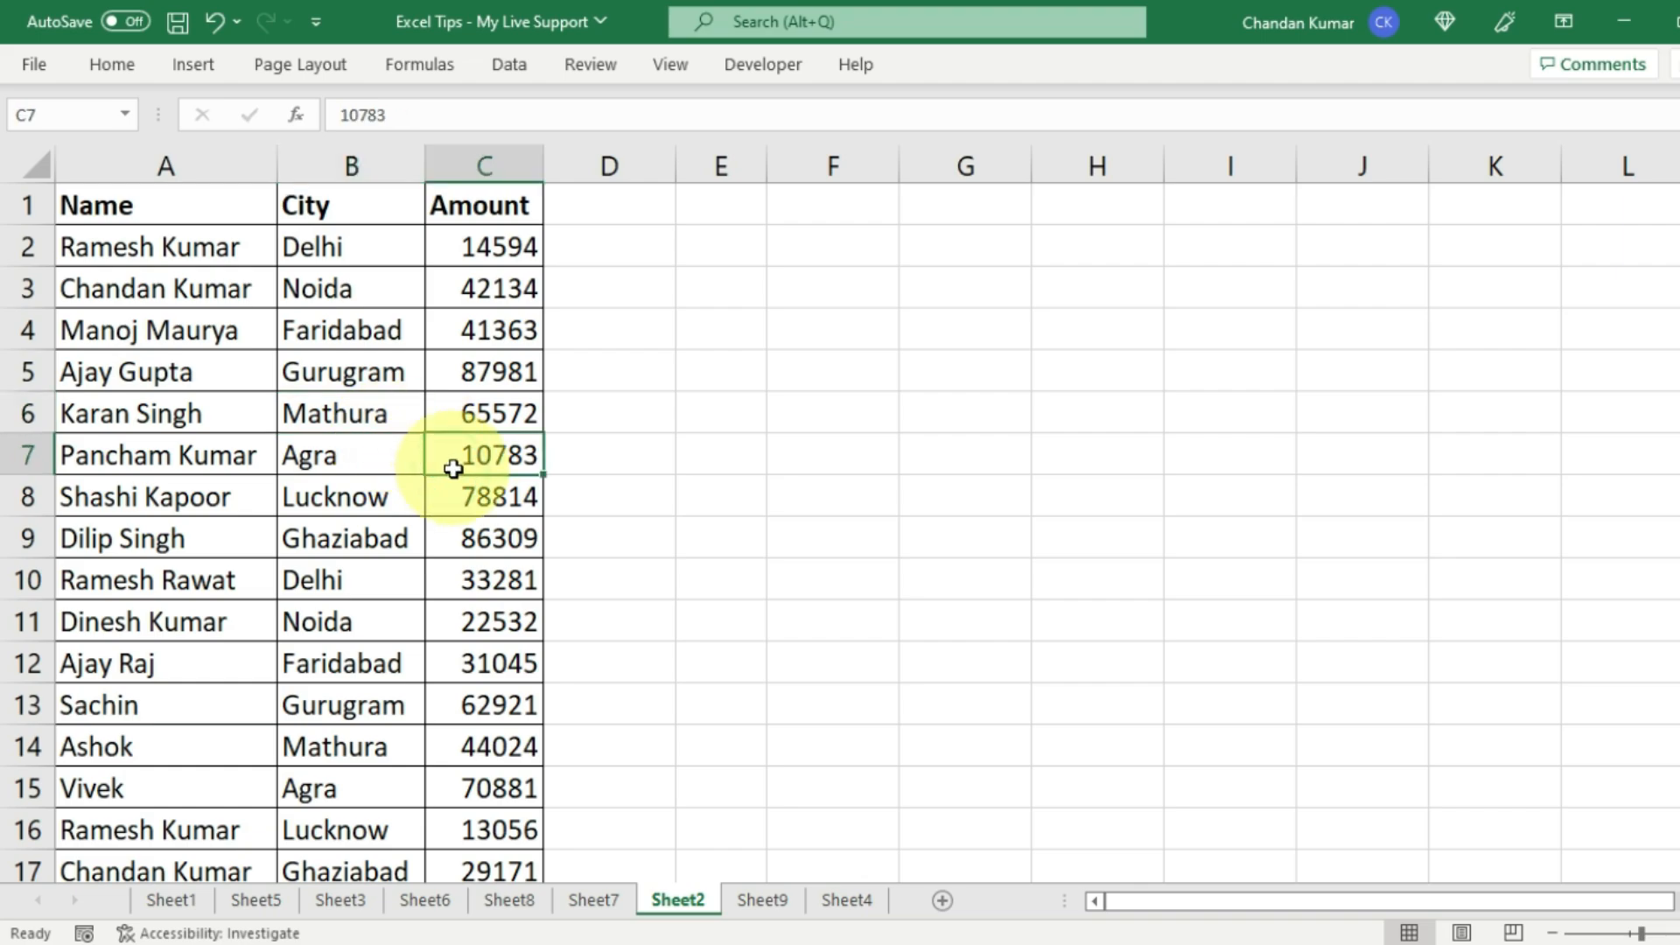
click(387, 360)
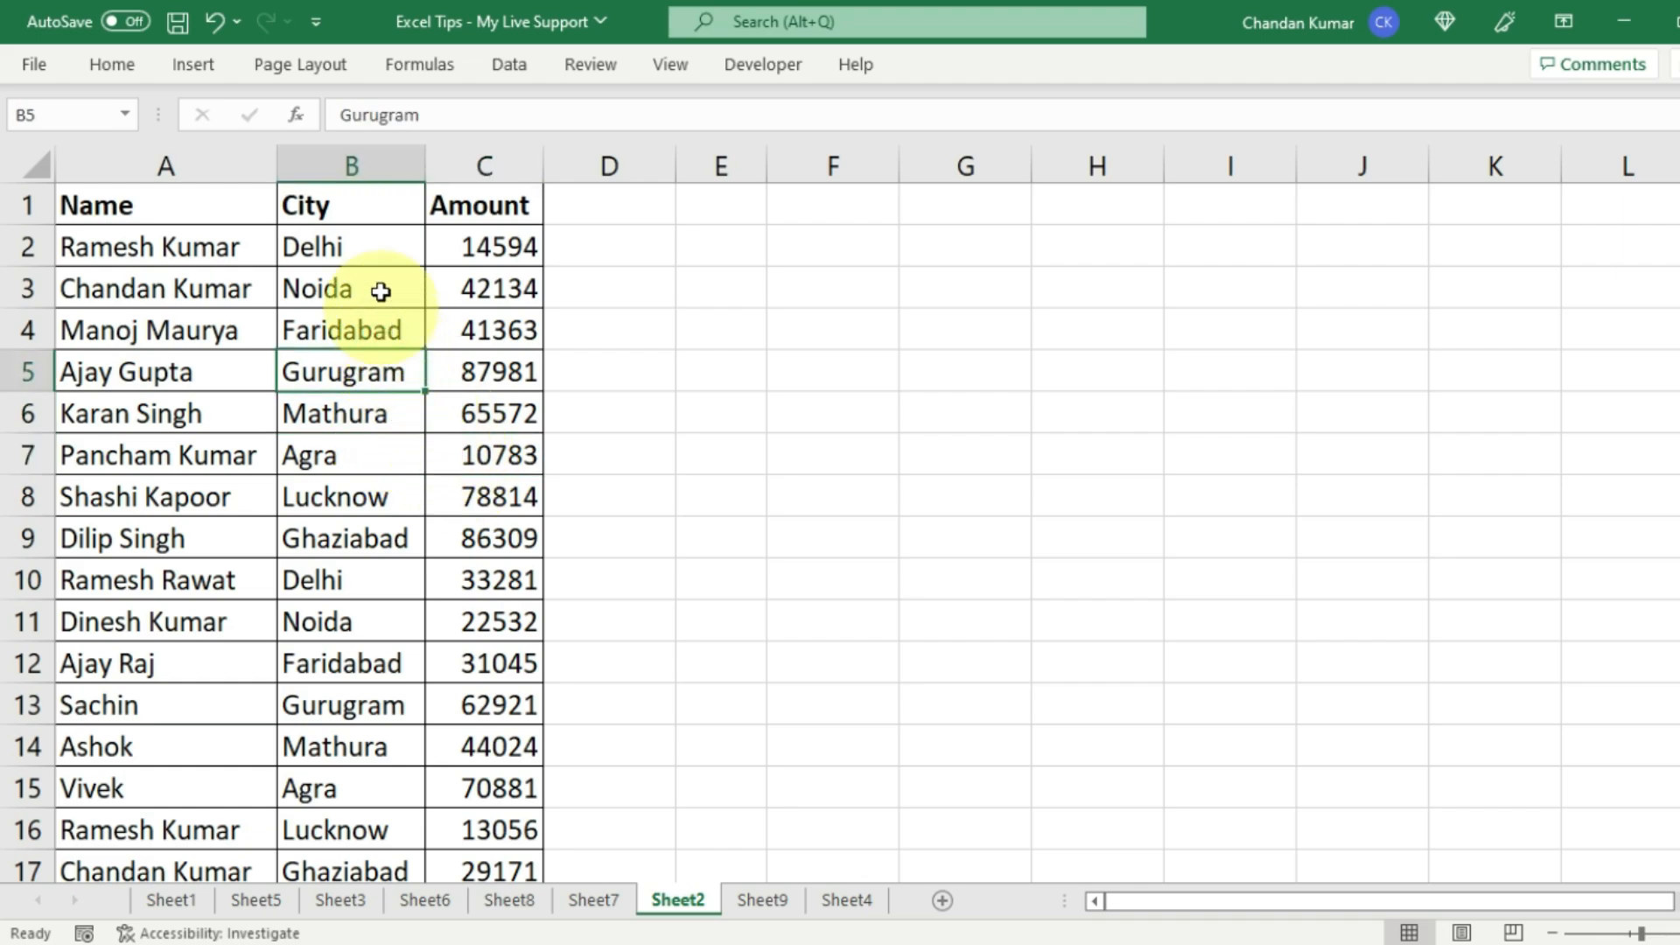
Copy the City header and Delhi from B1:B2 on Sheet2 to cell A1 of Sheet9.
click(354, 206)
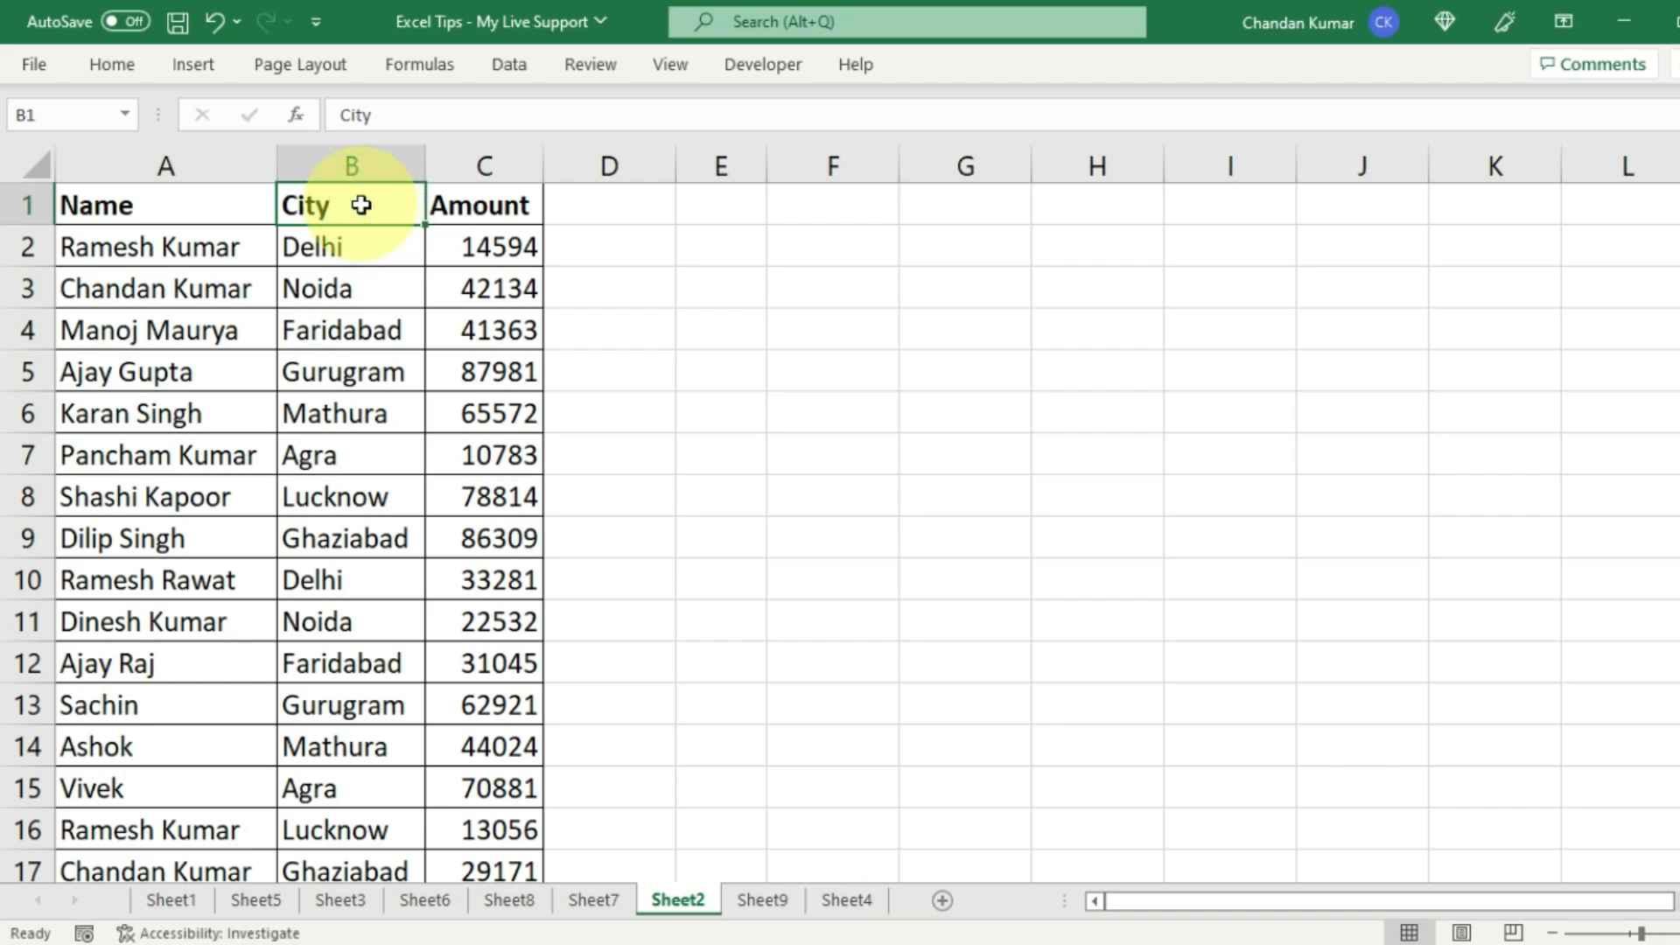
drag(361, 205, 360, 252)
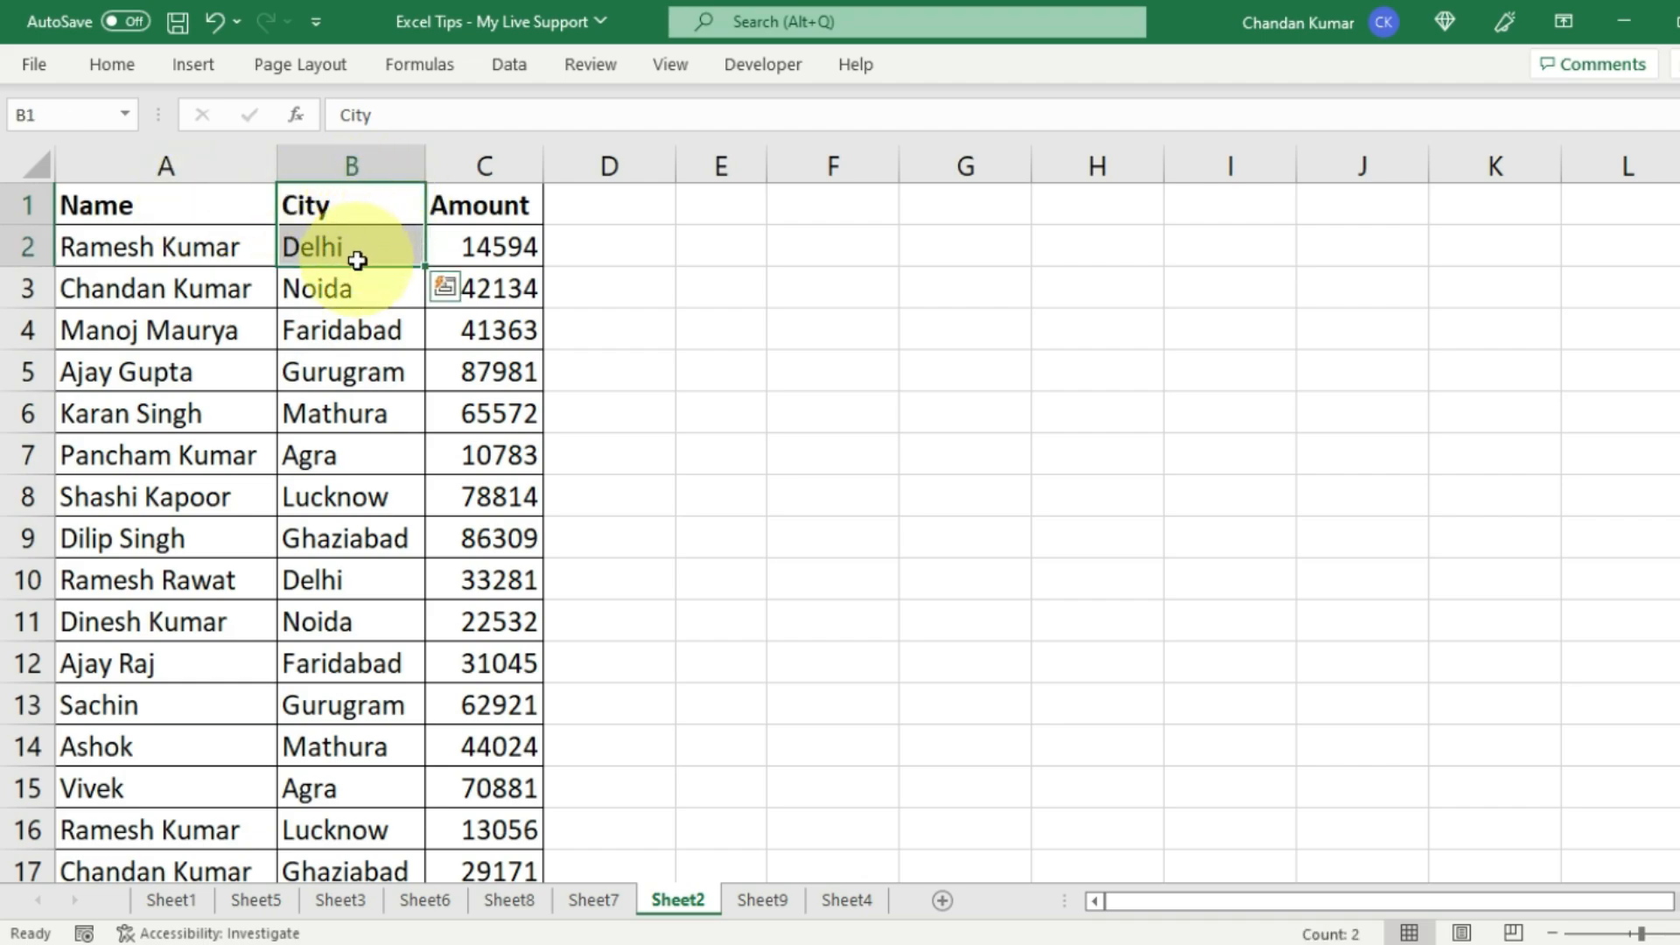
key(ctrl+c)
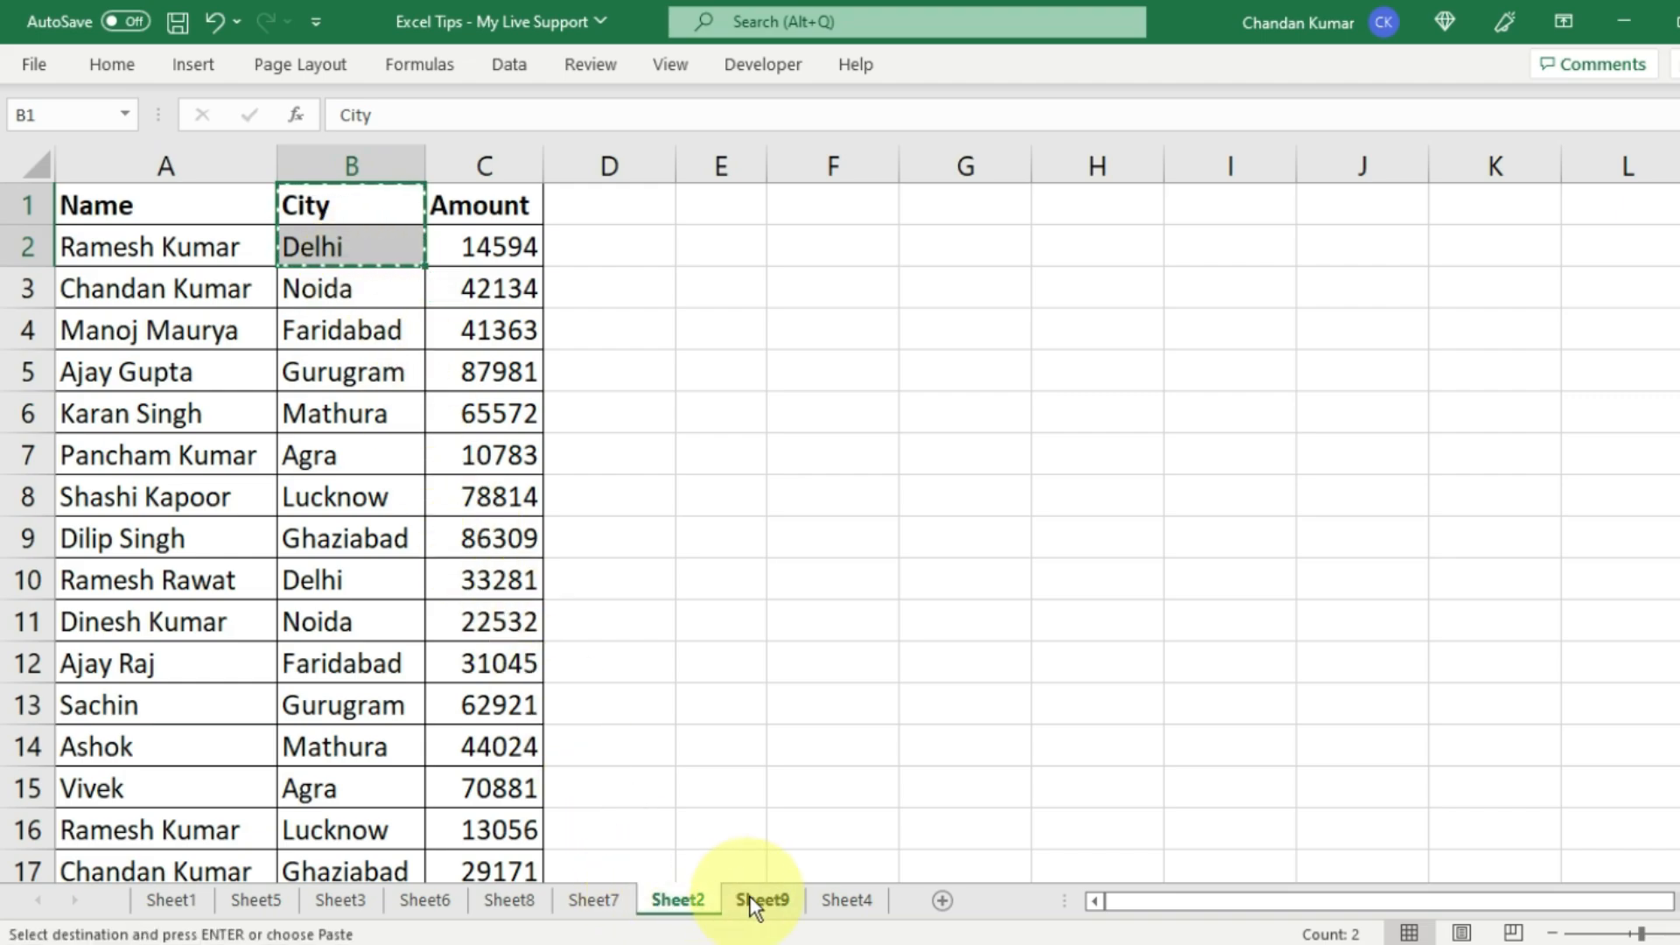
click(757, 901)
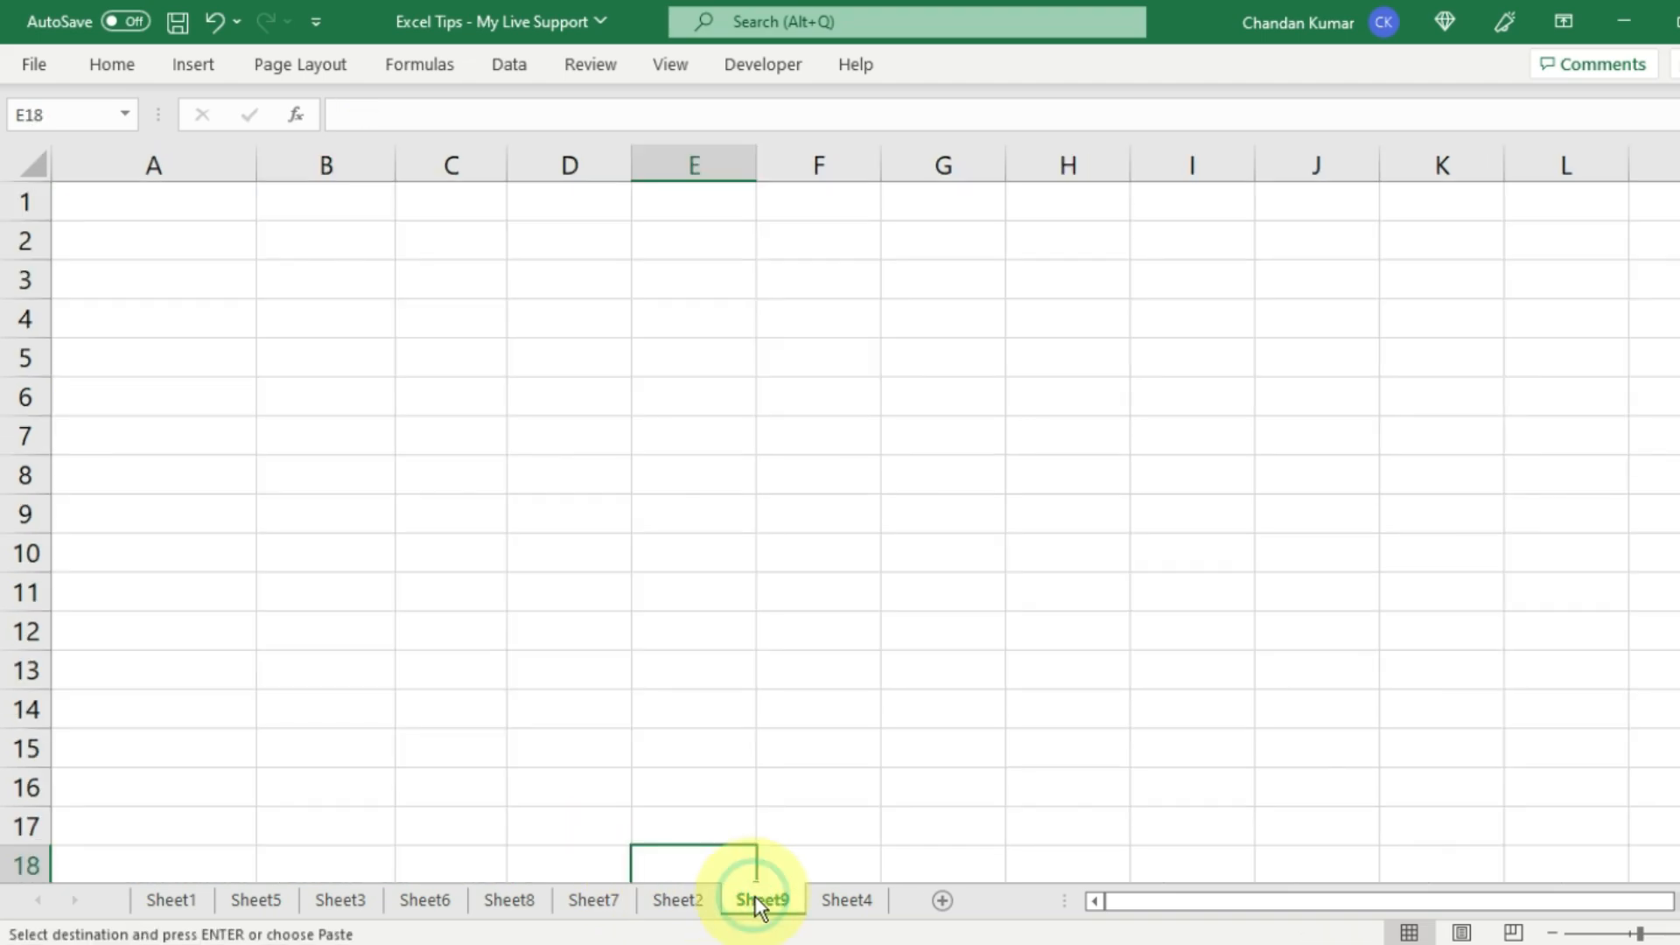
click(183, 210)
key(ctrl+v)
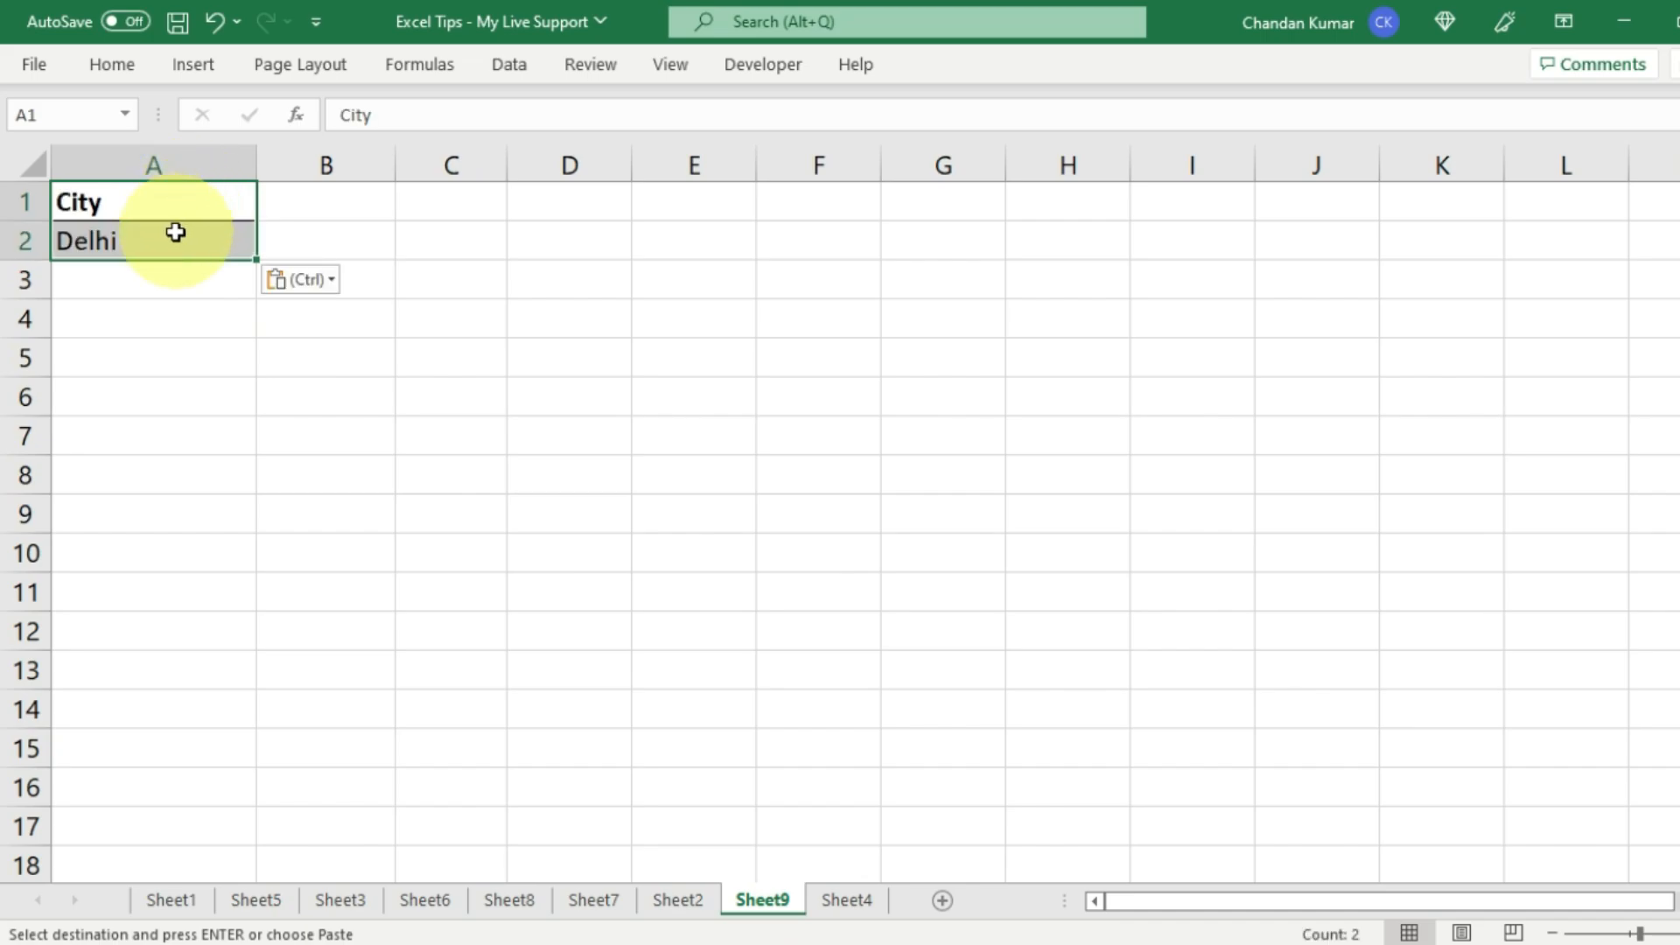
Add the cities Mathura and Agra below Delhi in cells A3 and A4 of Sheet9.
click(176, 232)
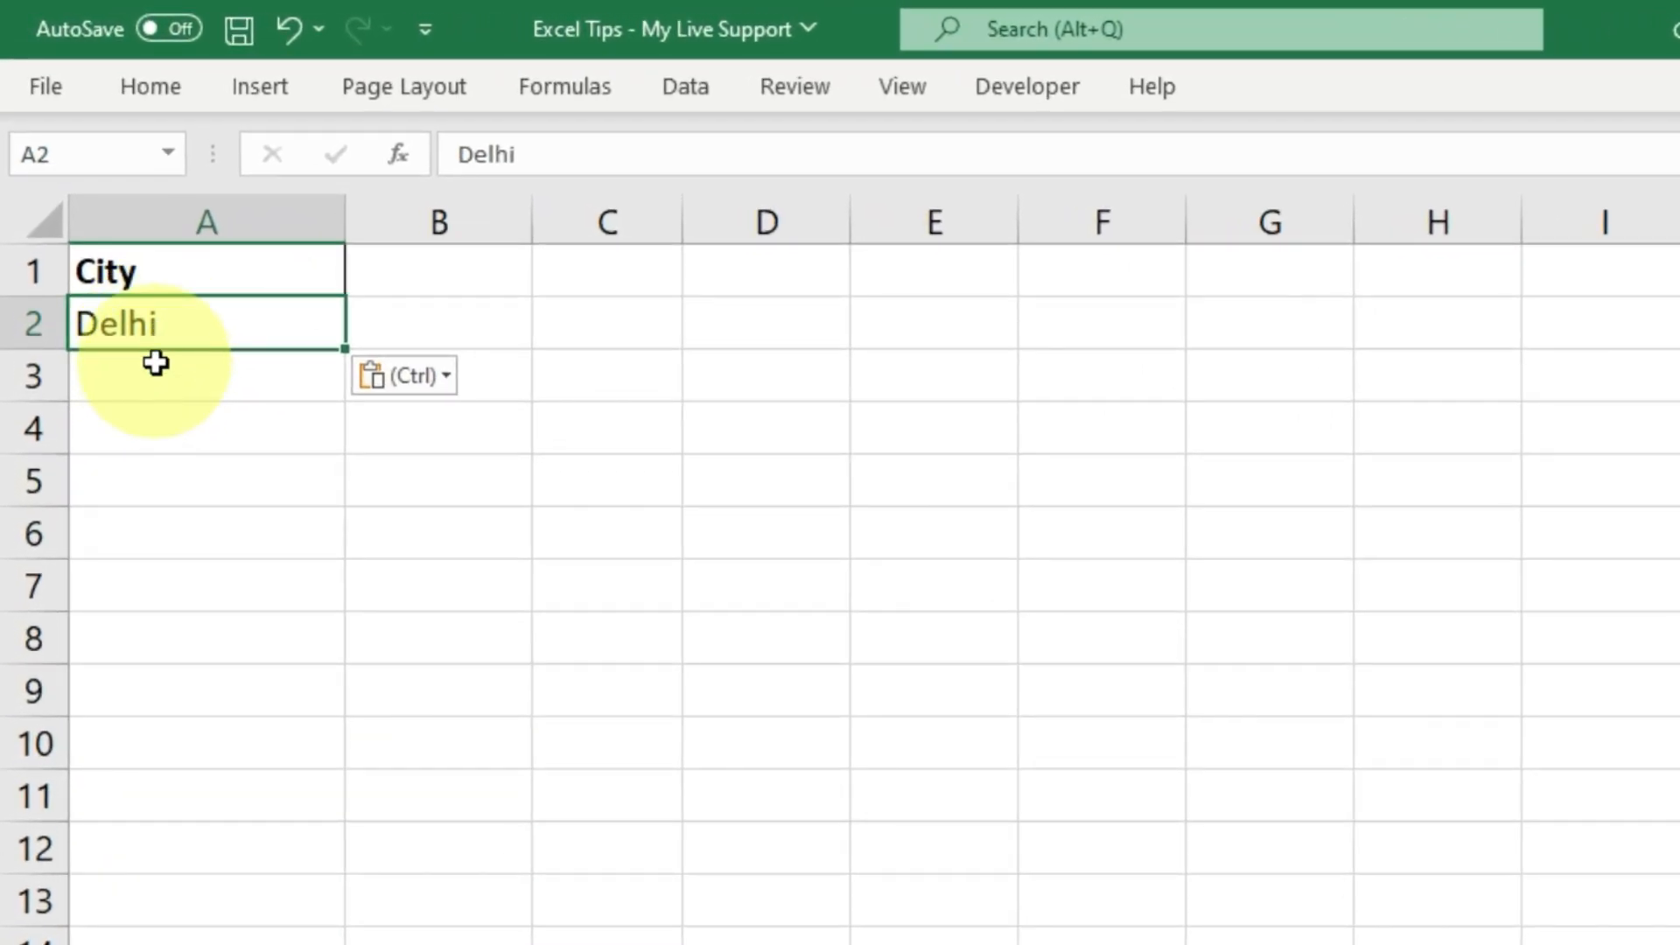
click(116, 270)
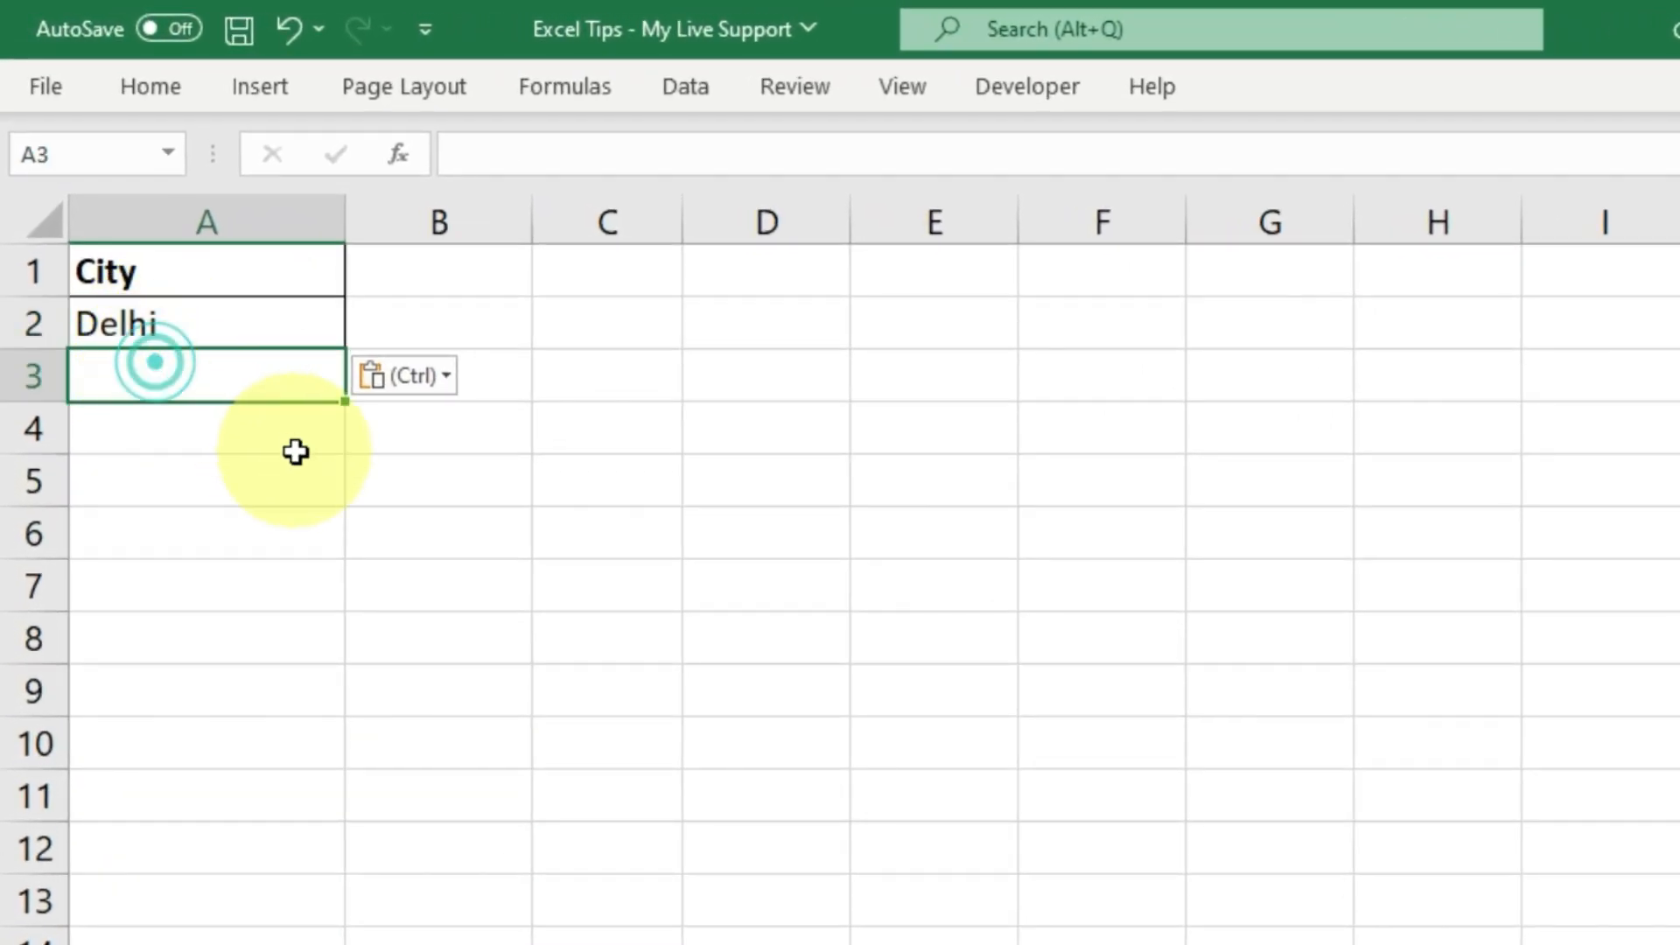
text(Mat)
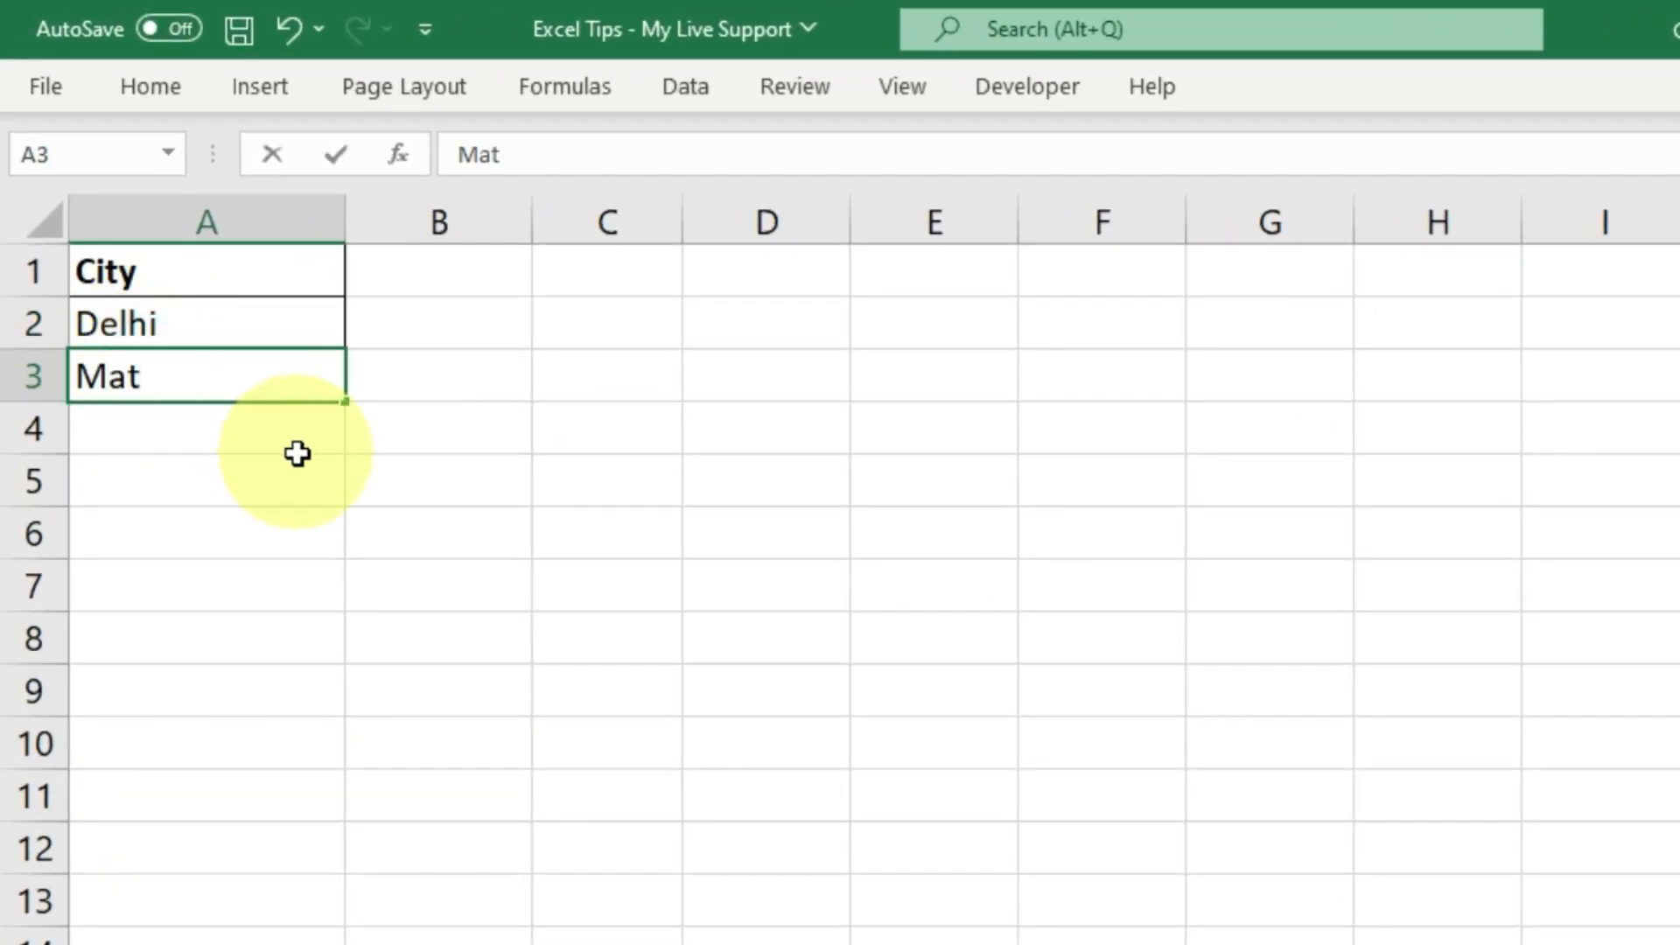
text(hura)
key(Return)
text(A)
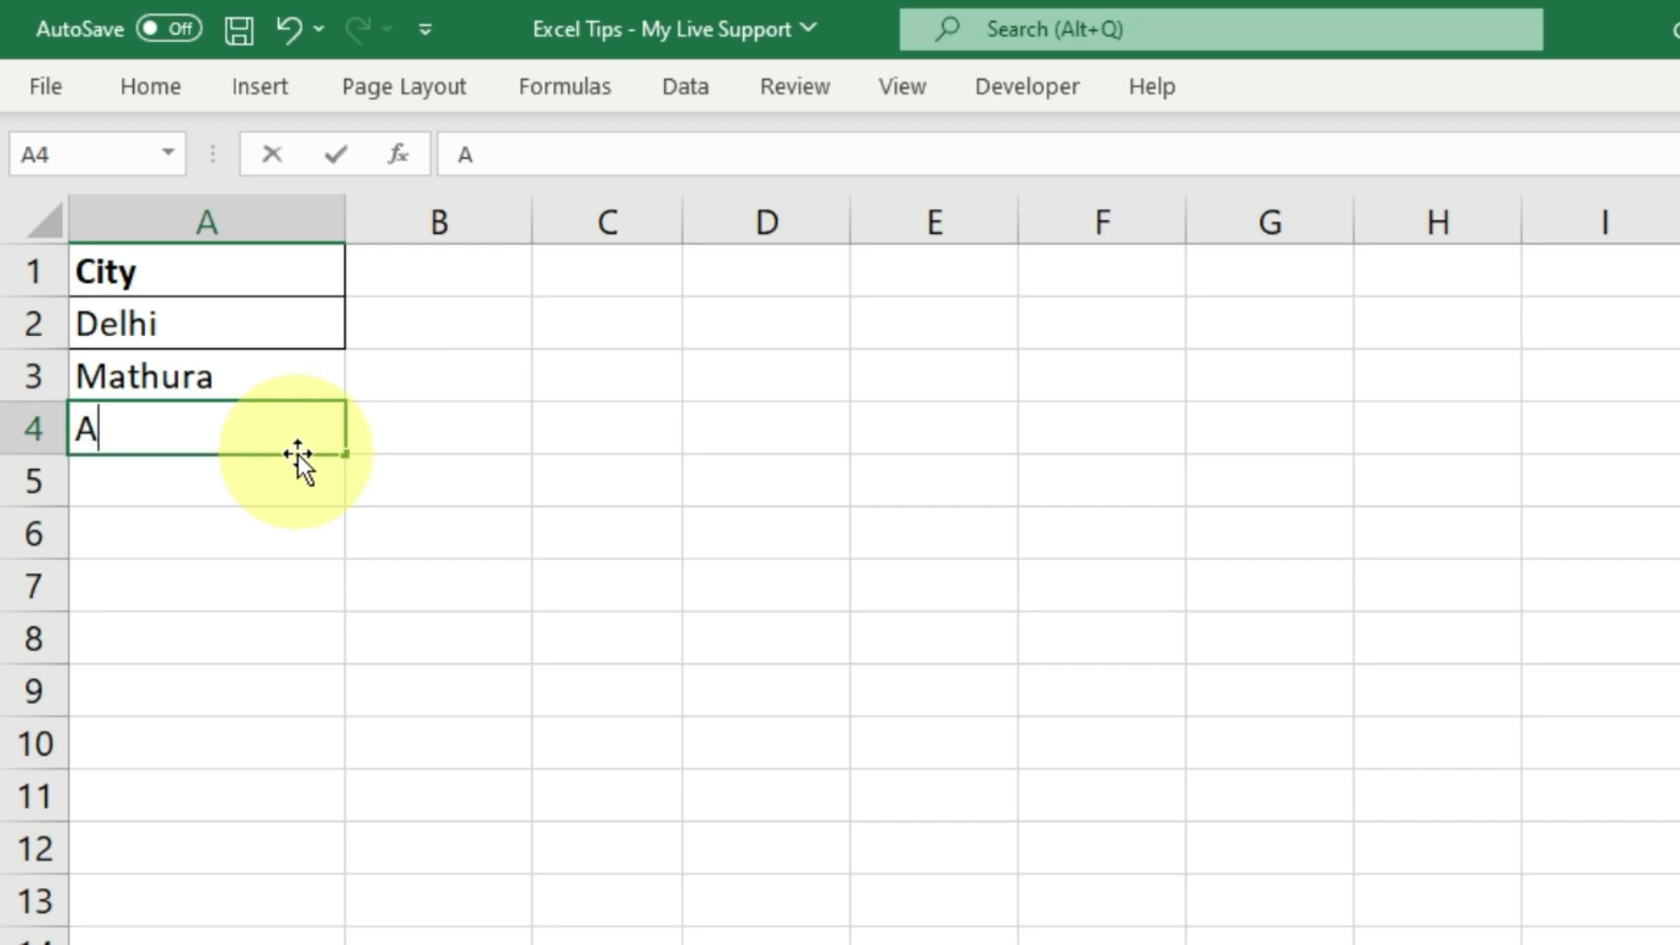
text(gra)
key(Return)
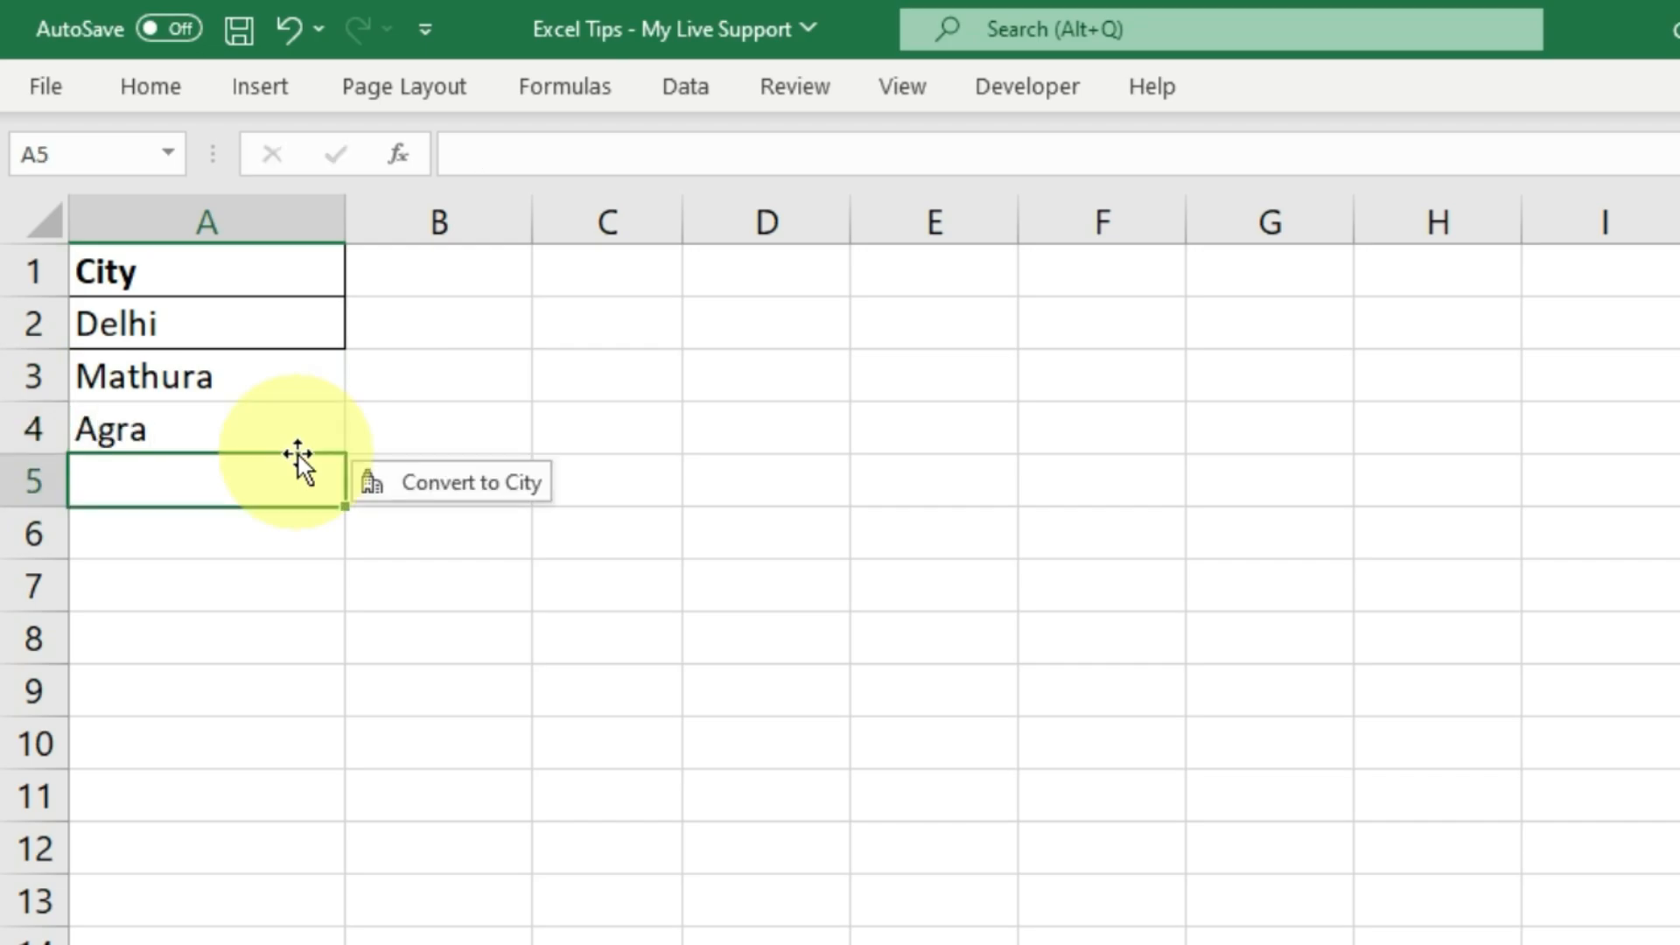
drag(233, 274, 224, 439)
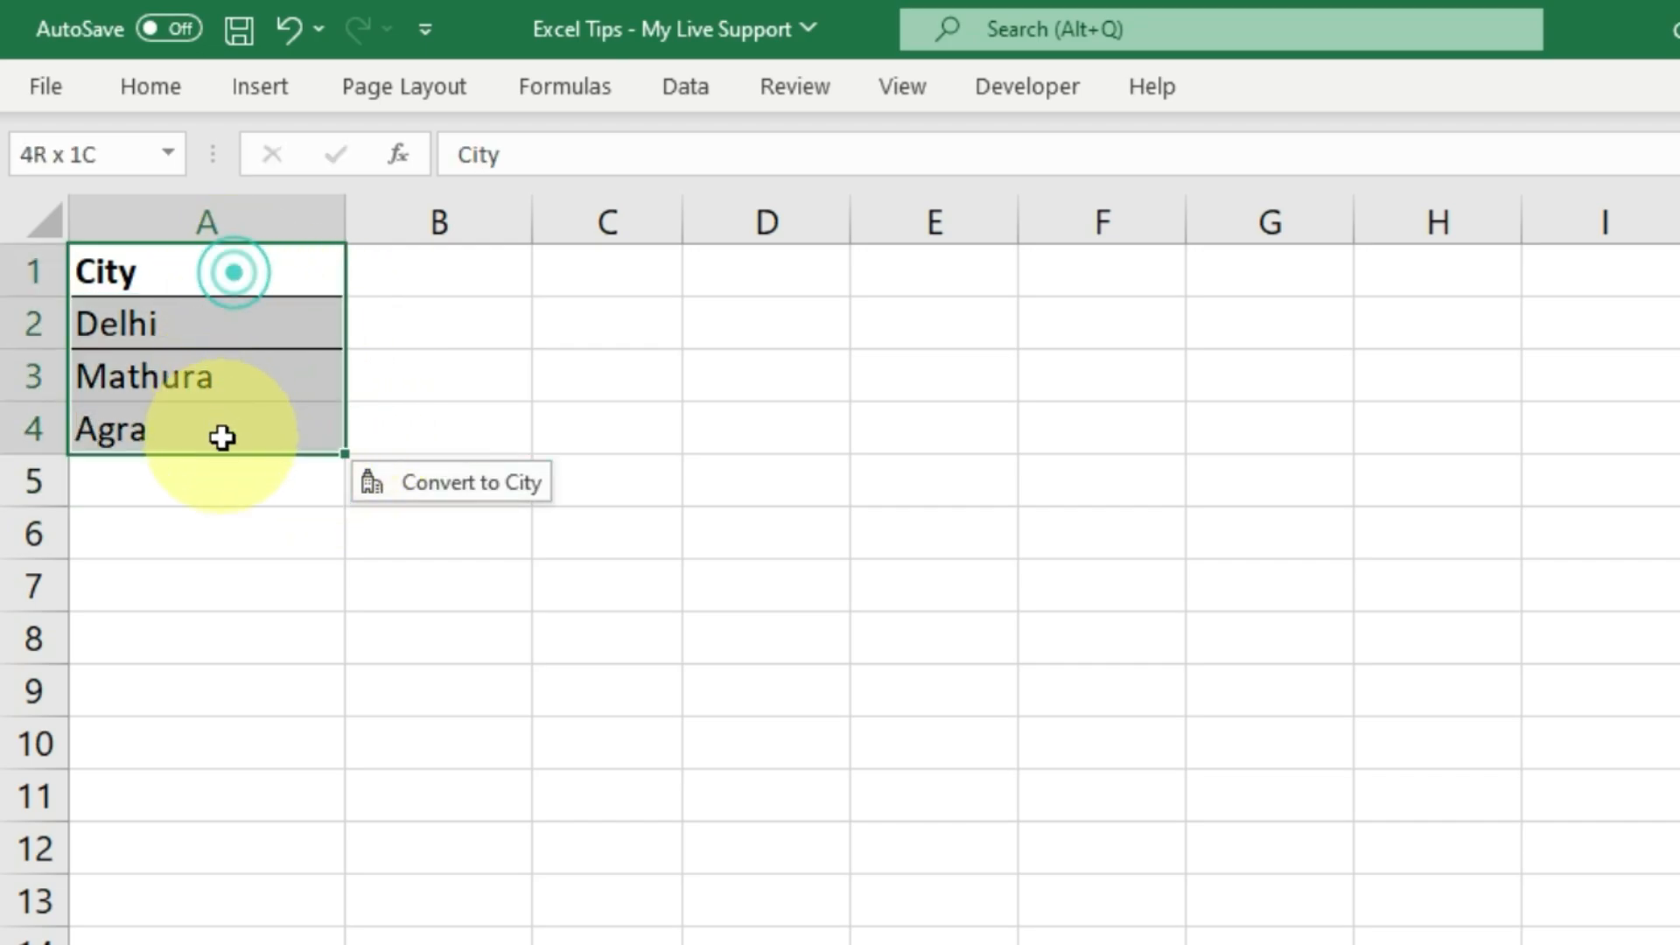
click(187, 529)
Start an Advanced Filter from Sheet9 and set it to copy the results to another location.
click(388, 464)
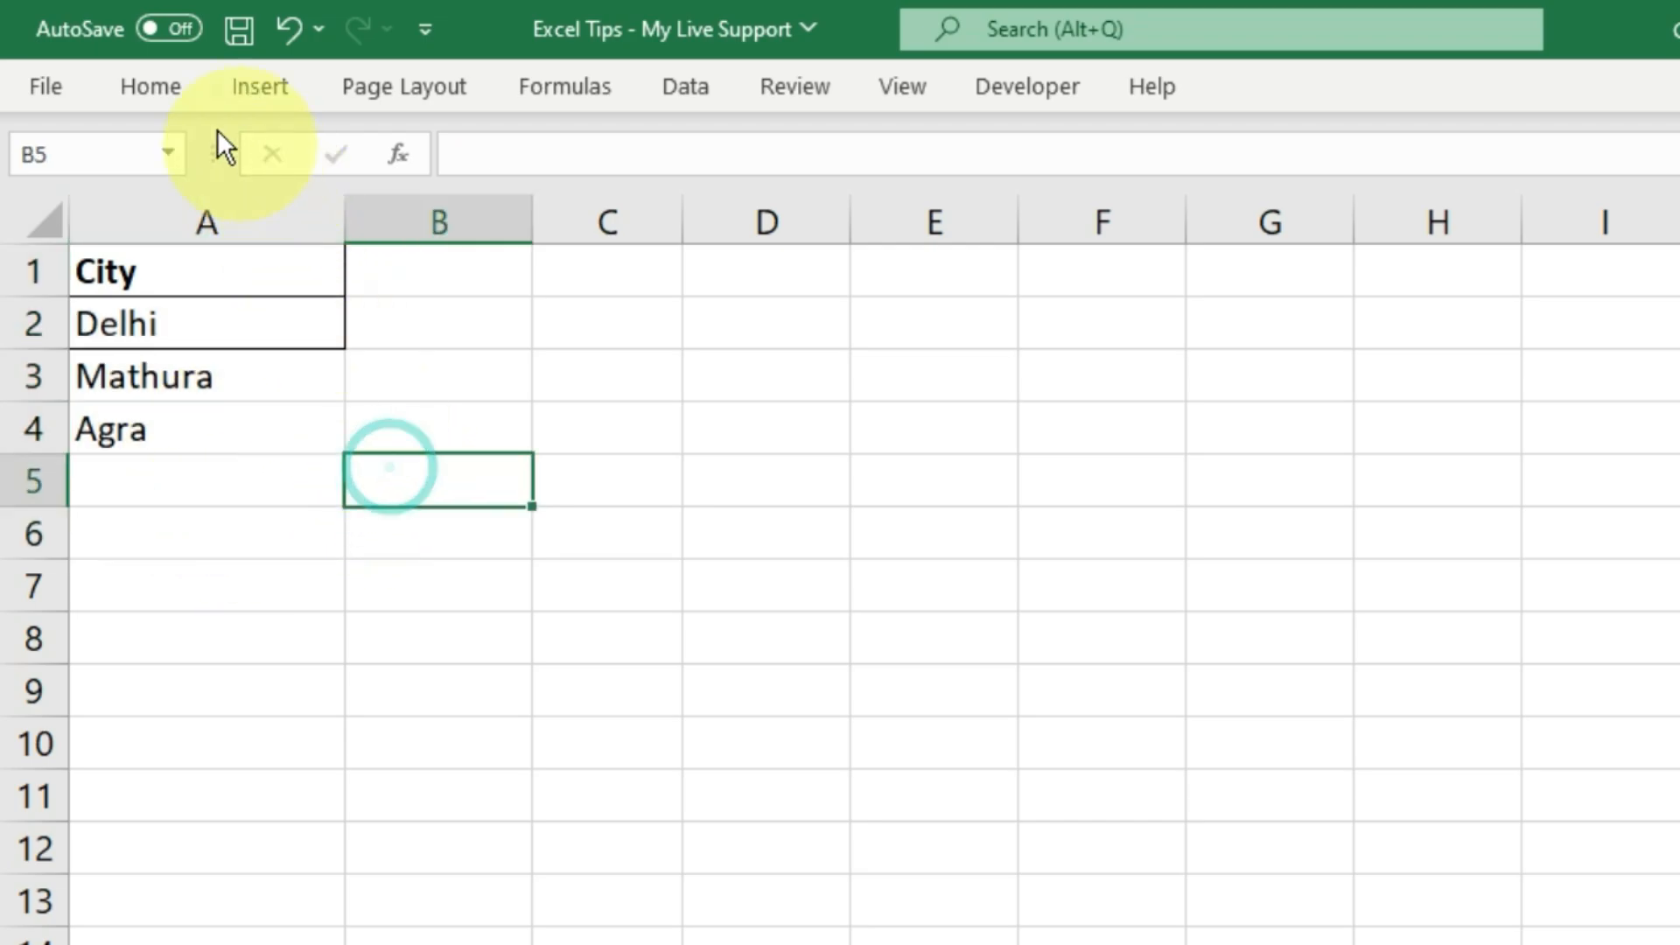
click(689, 84)
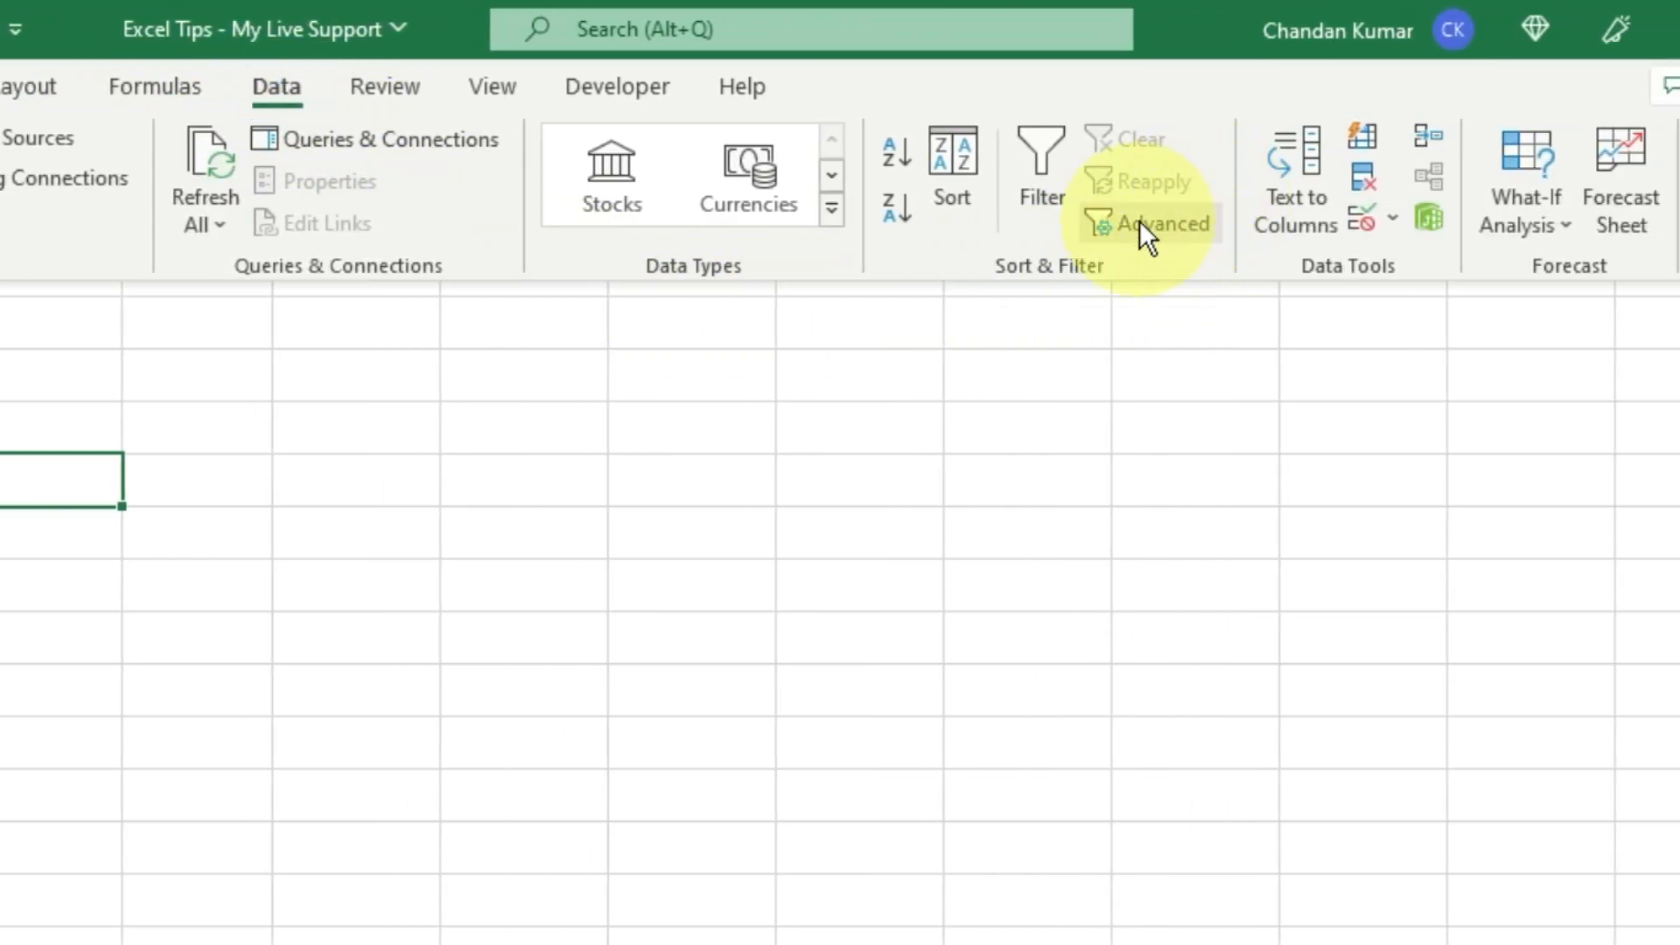
click(1139, 220)
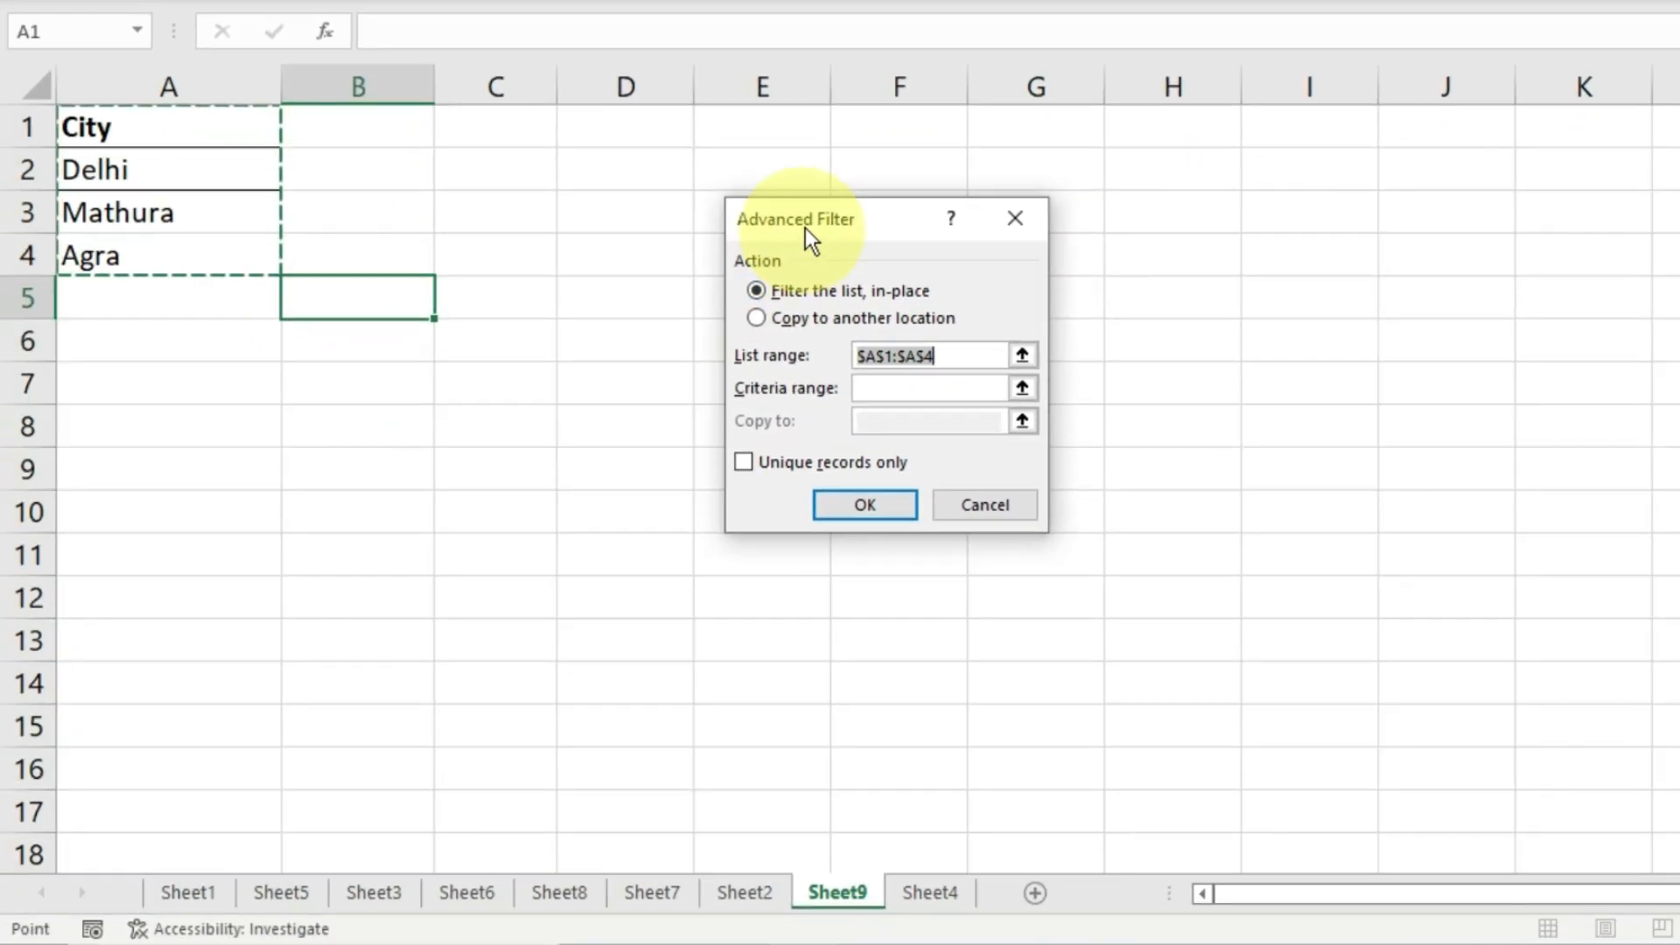
drag(584, 377, 182, 351)
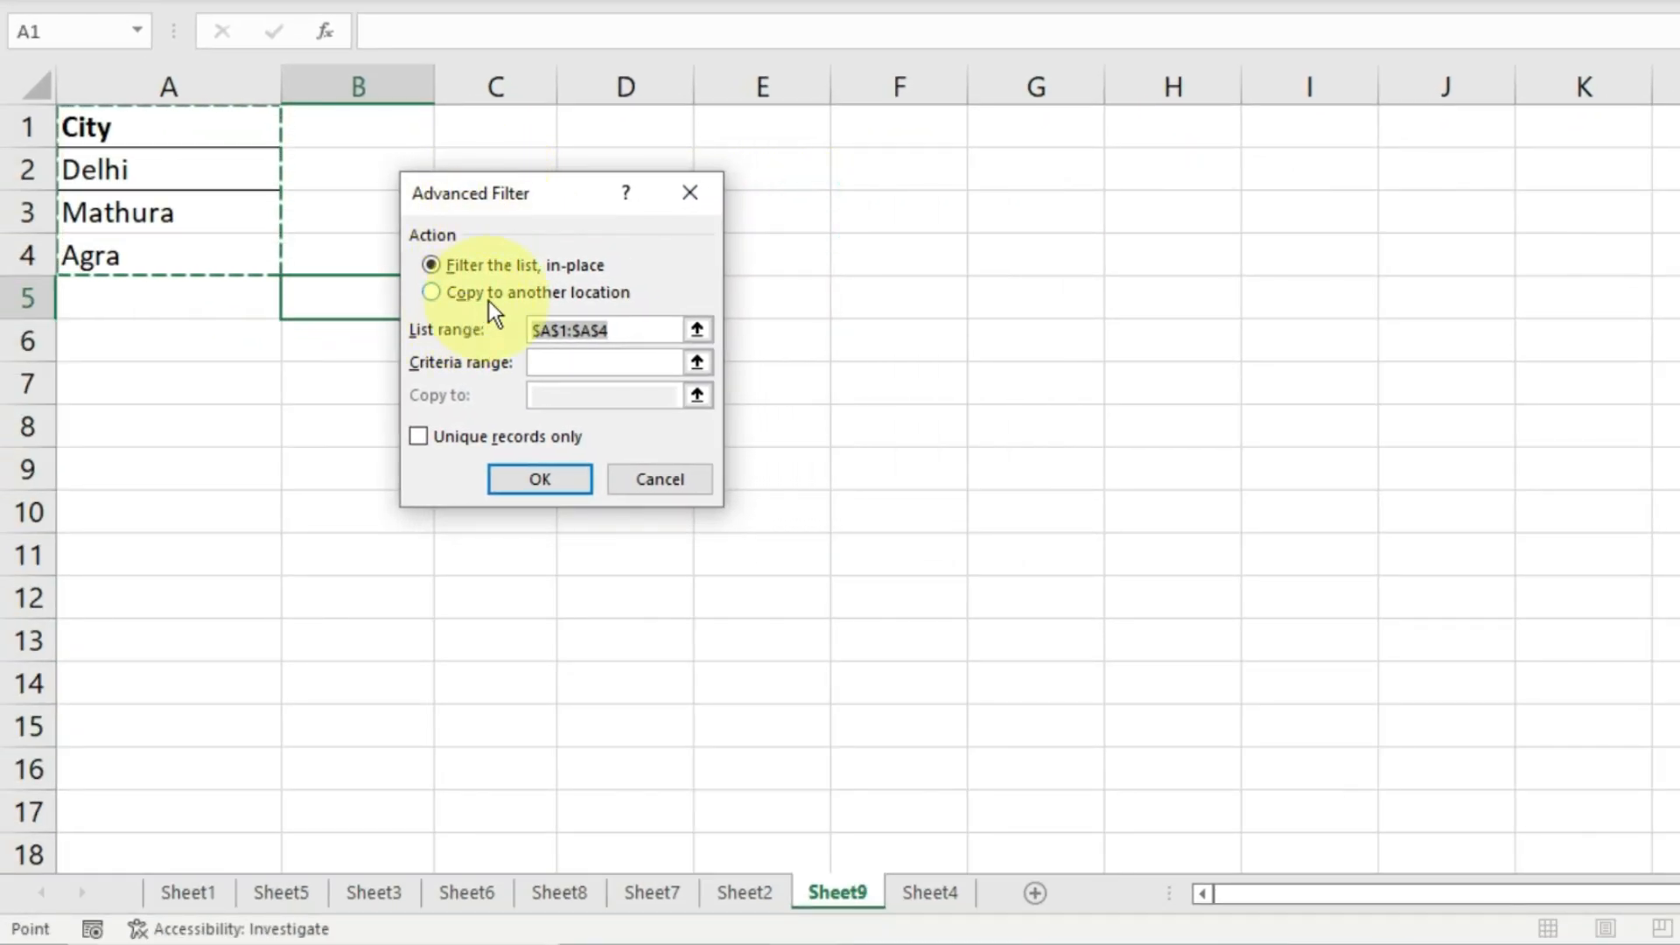
click(491, 298)
Replace the Advanced Filter's list range with columns A:C of Sheet2.
click(649, 337)
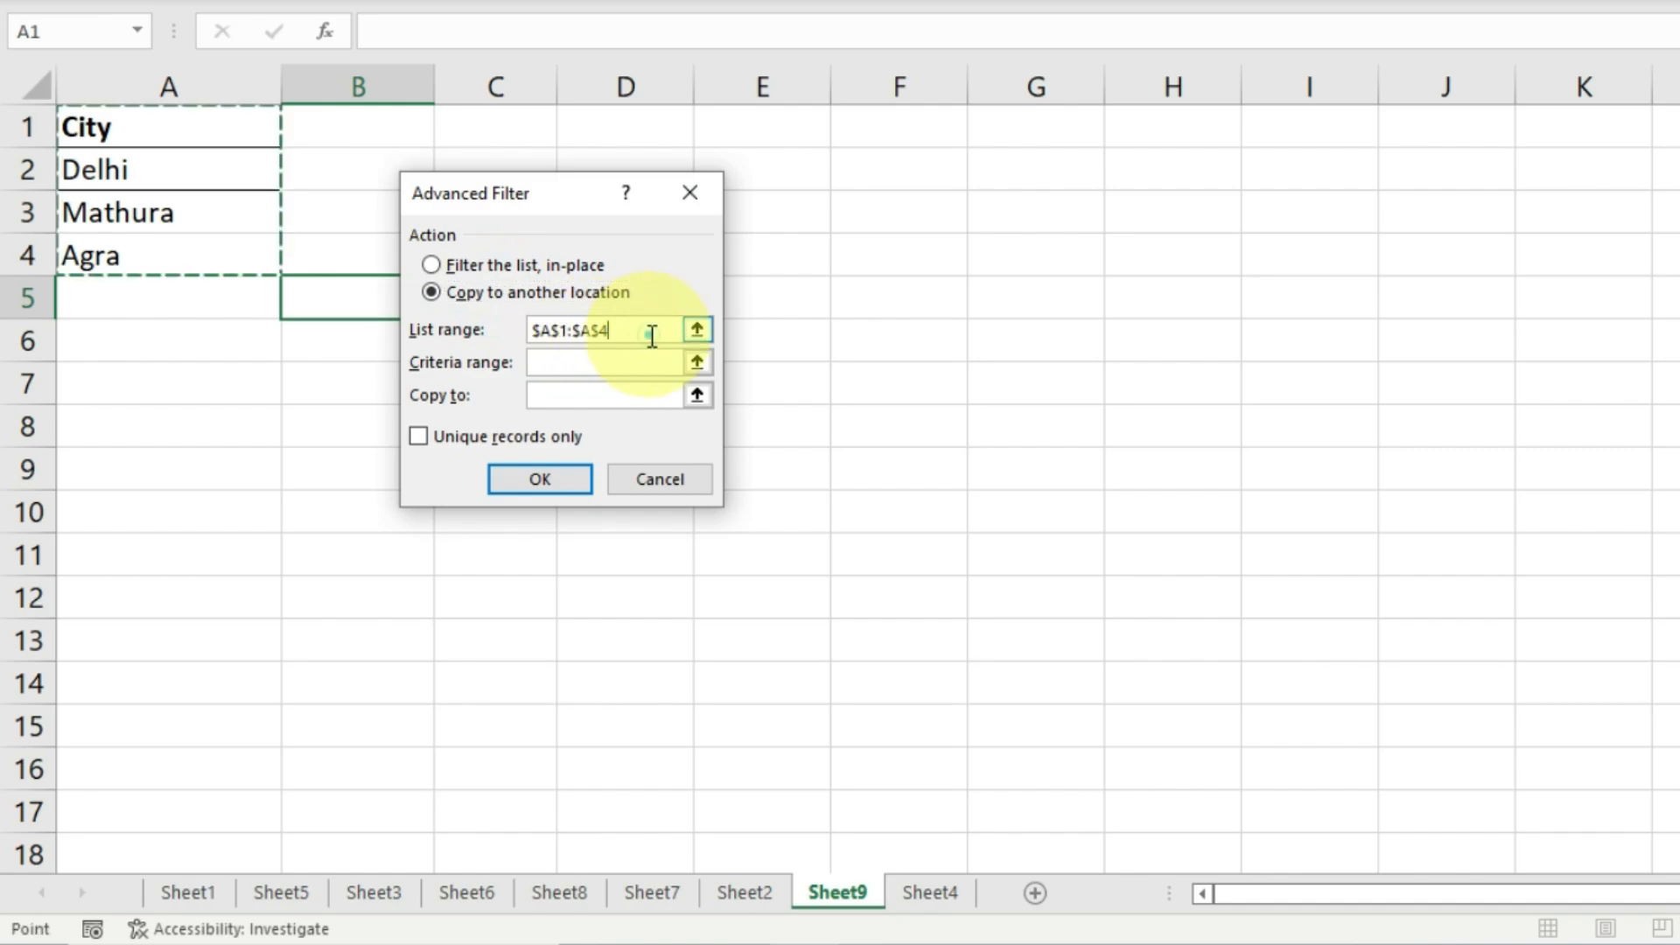
drag(650, 337, 542, 333)
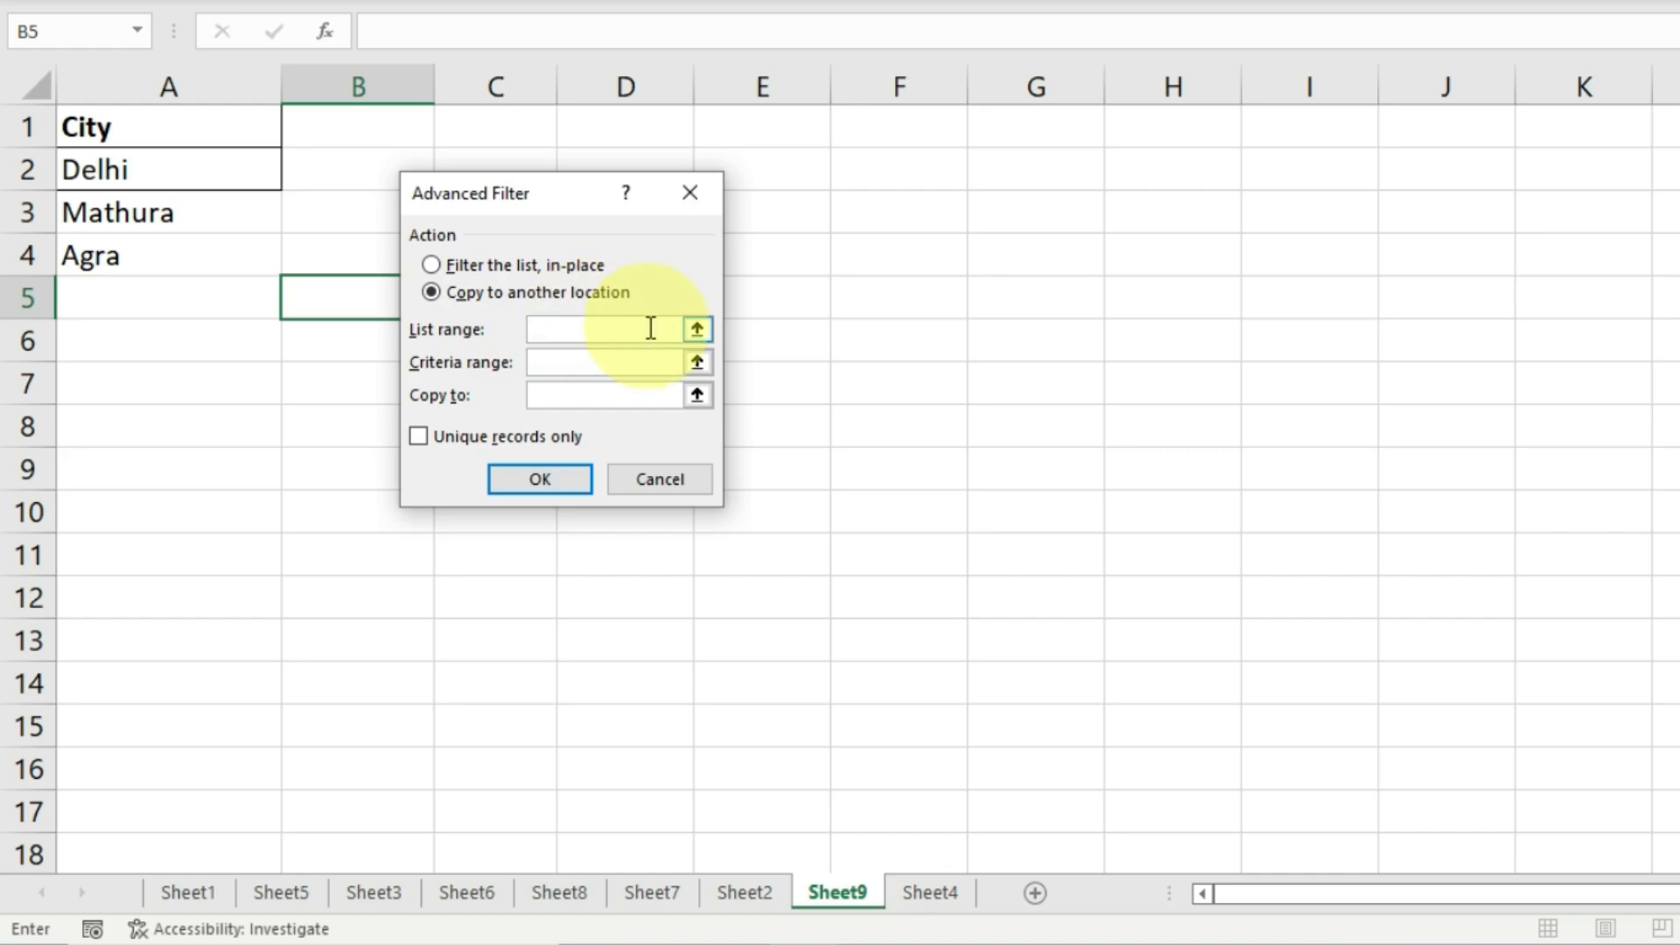
click(751, 894)
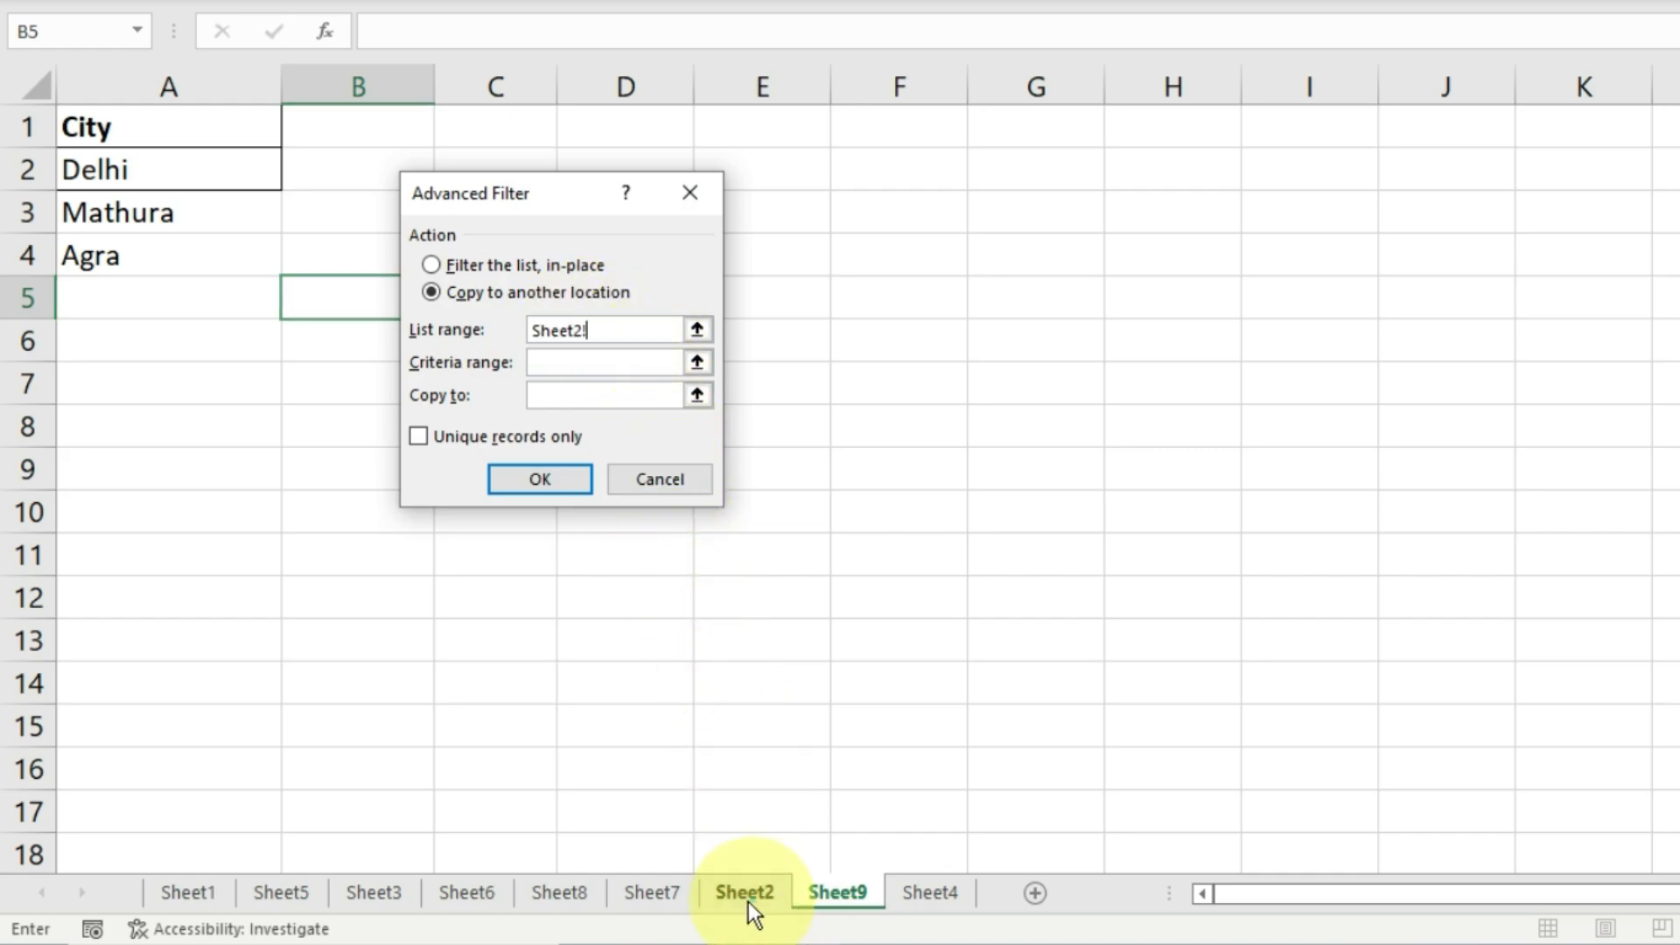
click(171, 215)
click(191, 84)
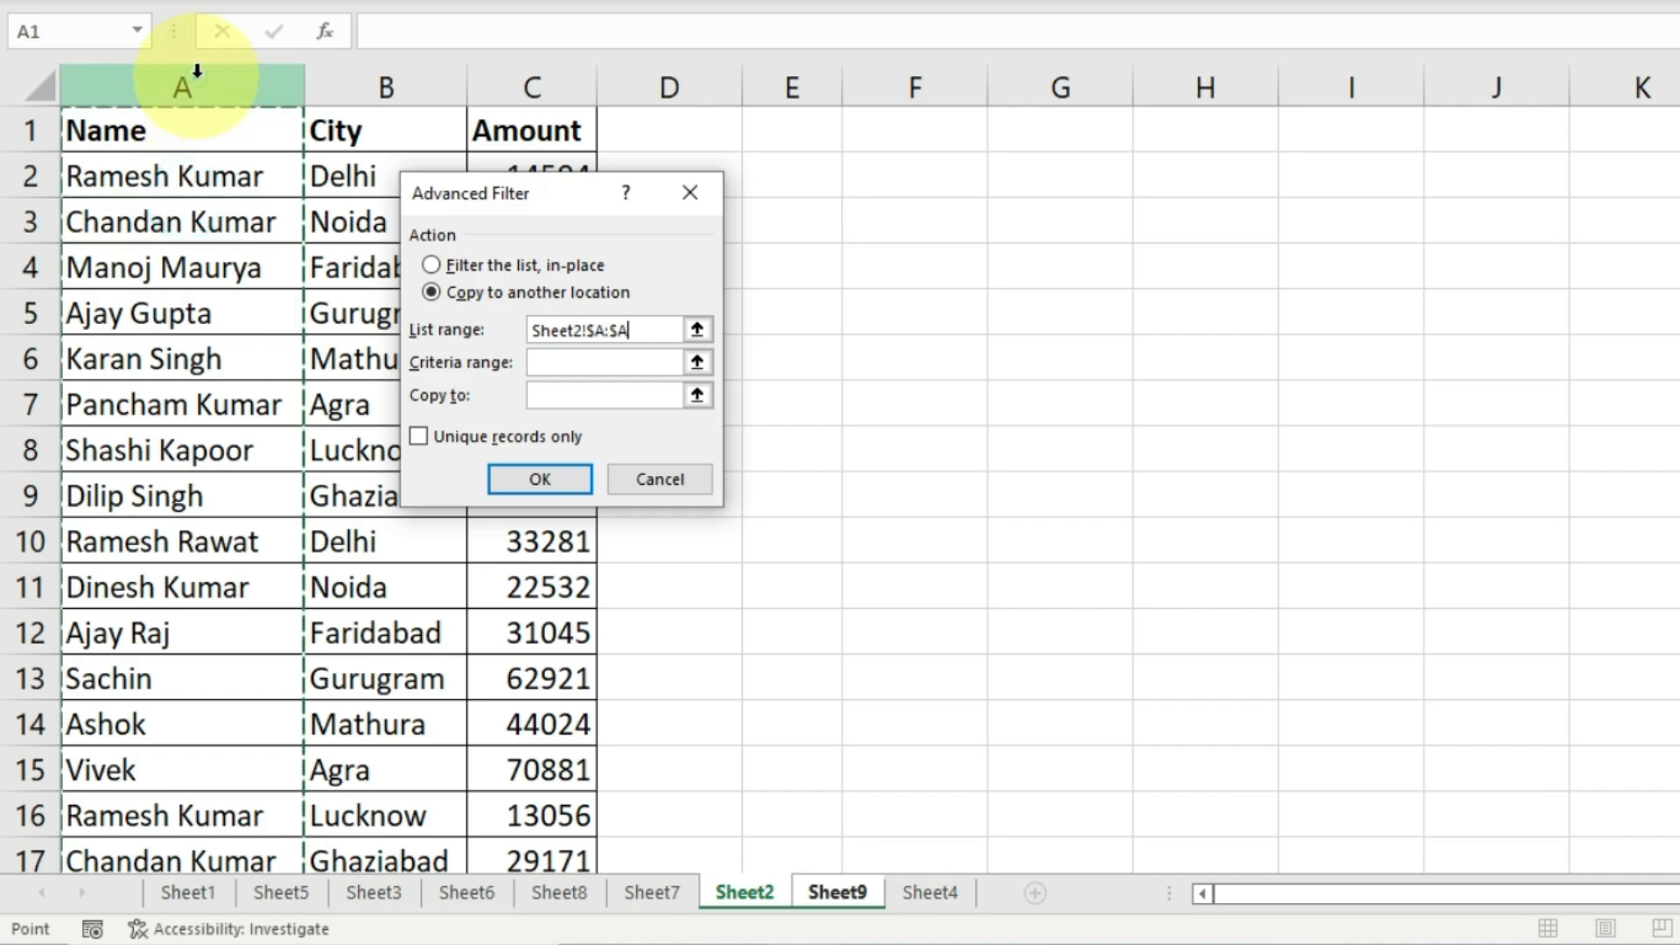
drag(226, 79, 495, 76)
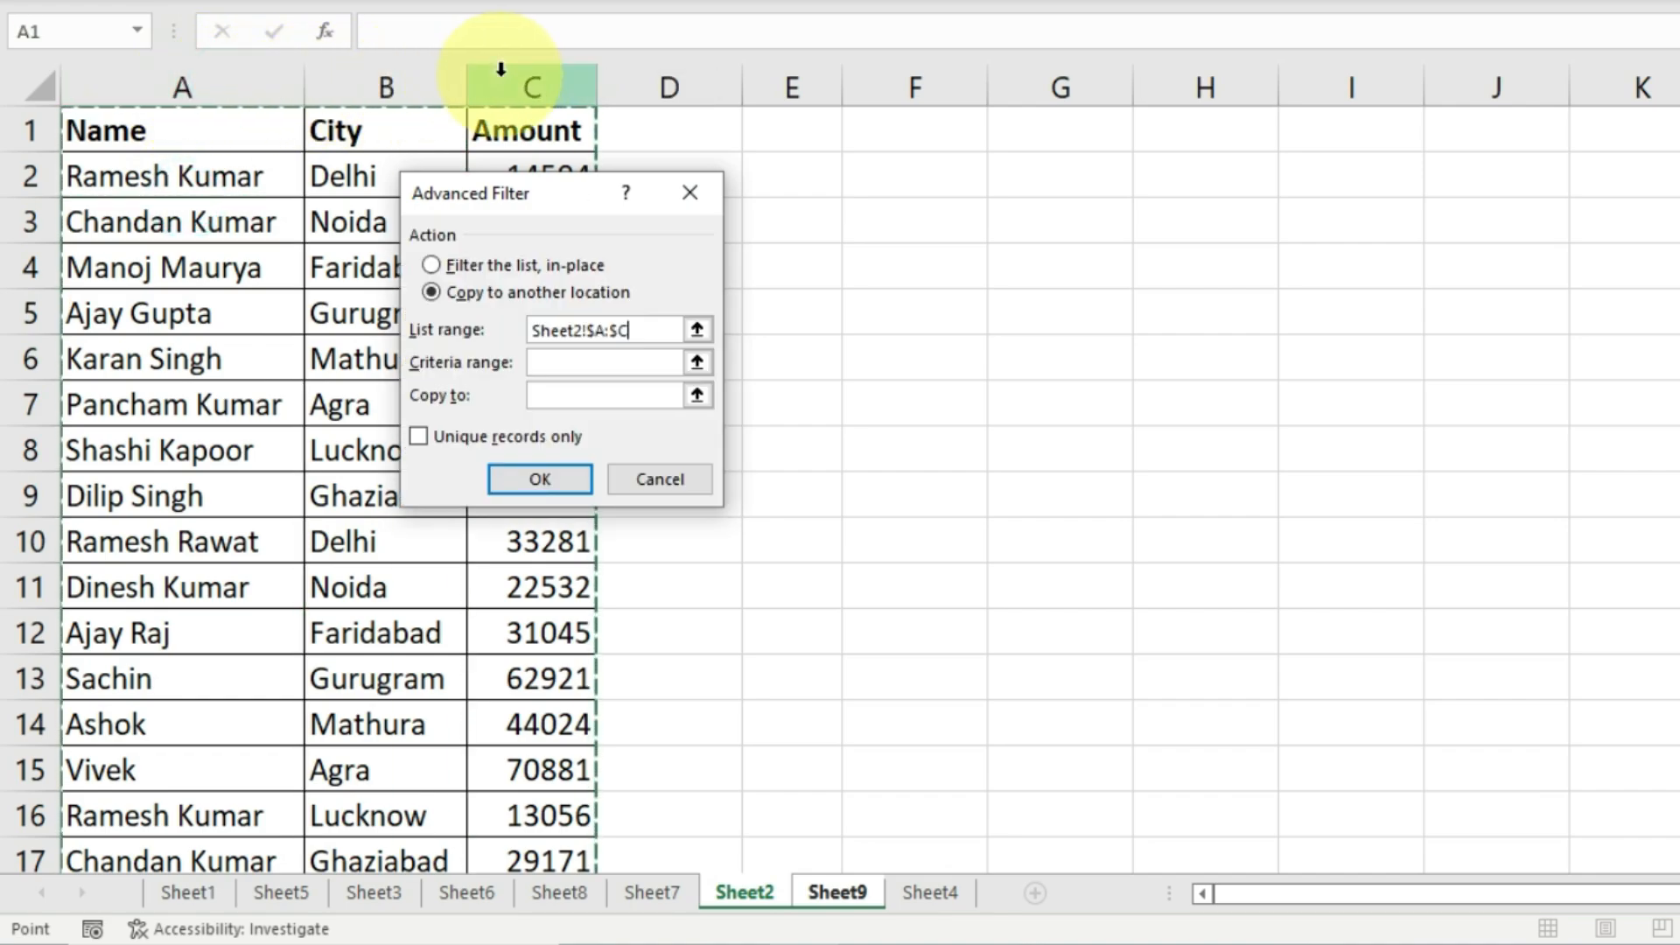
Extract the matching records to cell A7 of Sheet9 using A1:A4 as the criteria range, and review the extracted cities.
click(556, 365)
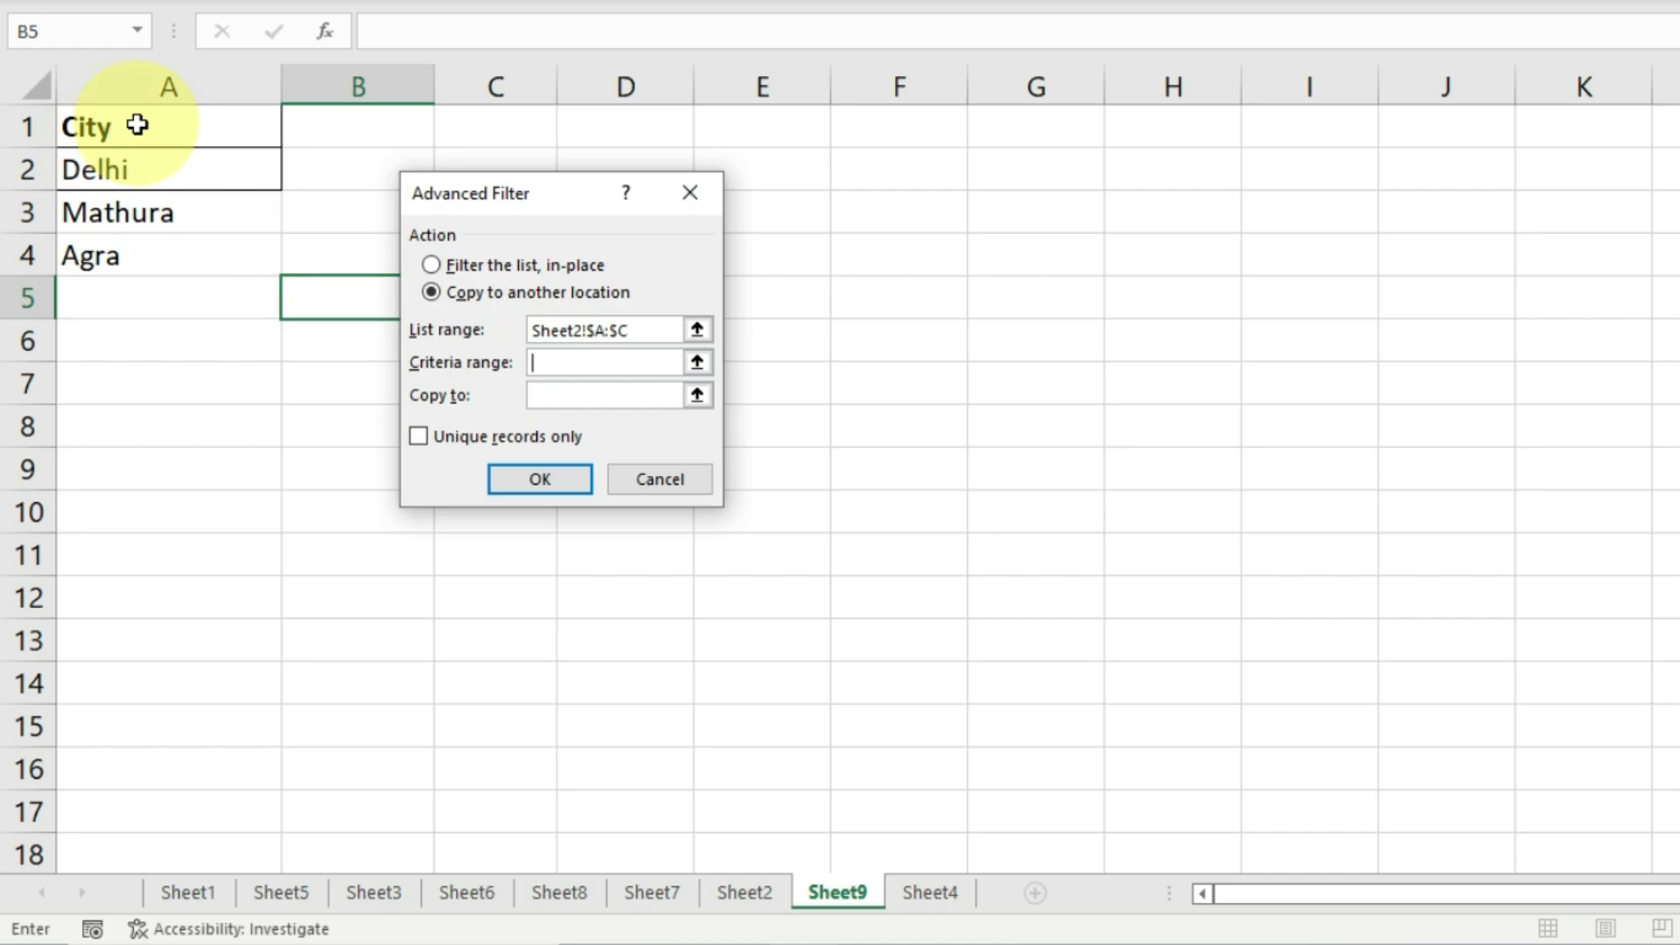
drag(137, 124, 170, 267)
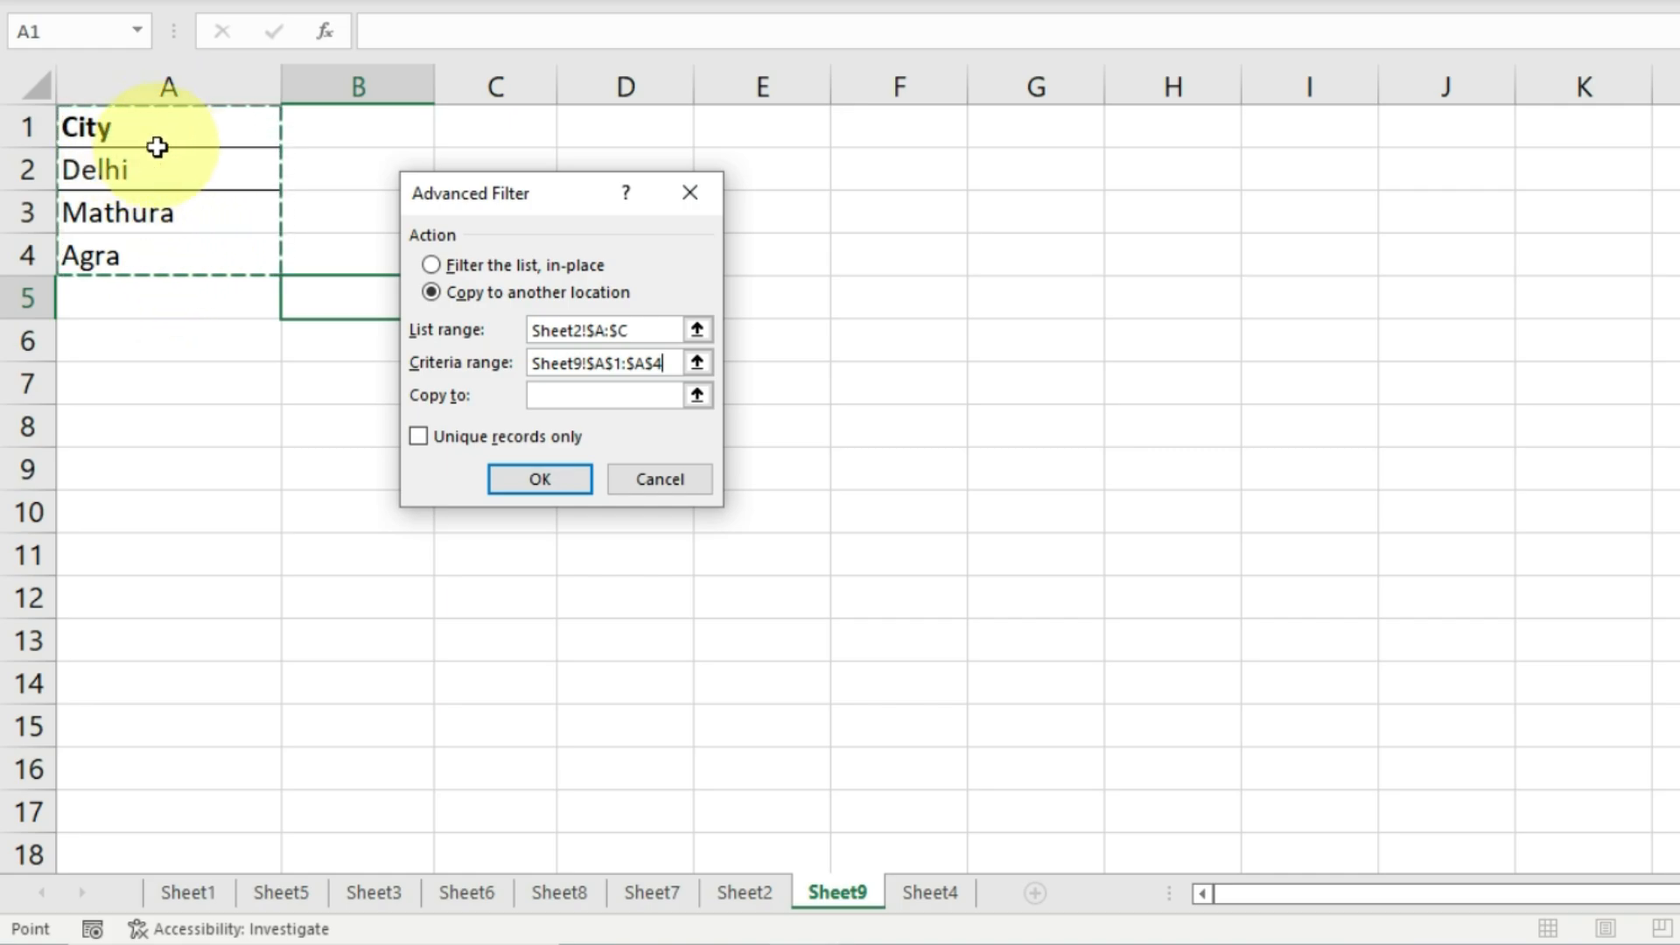
click(576, 400)
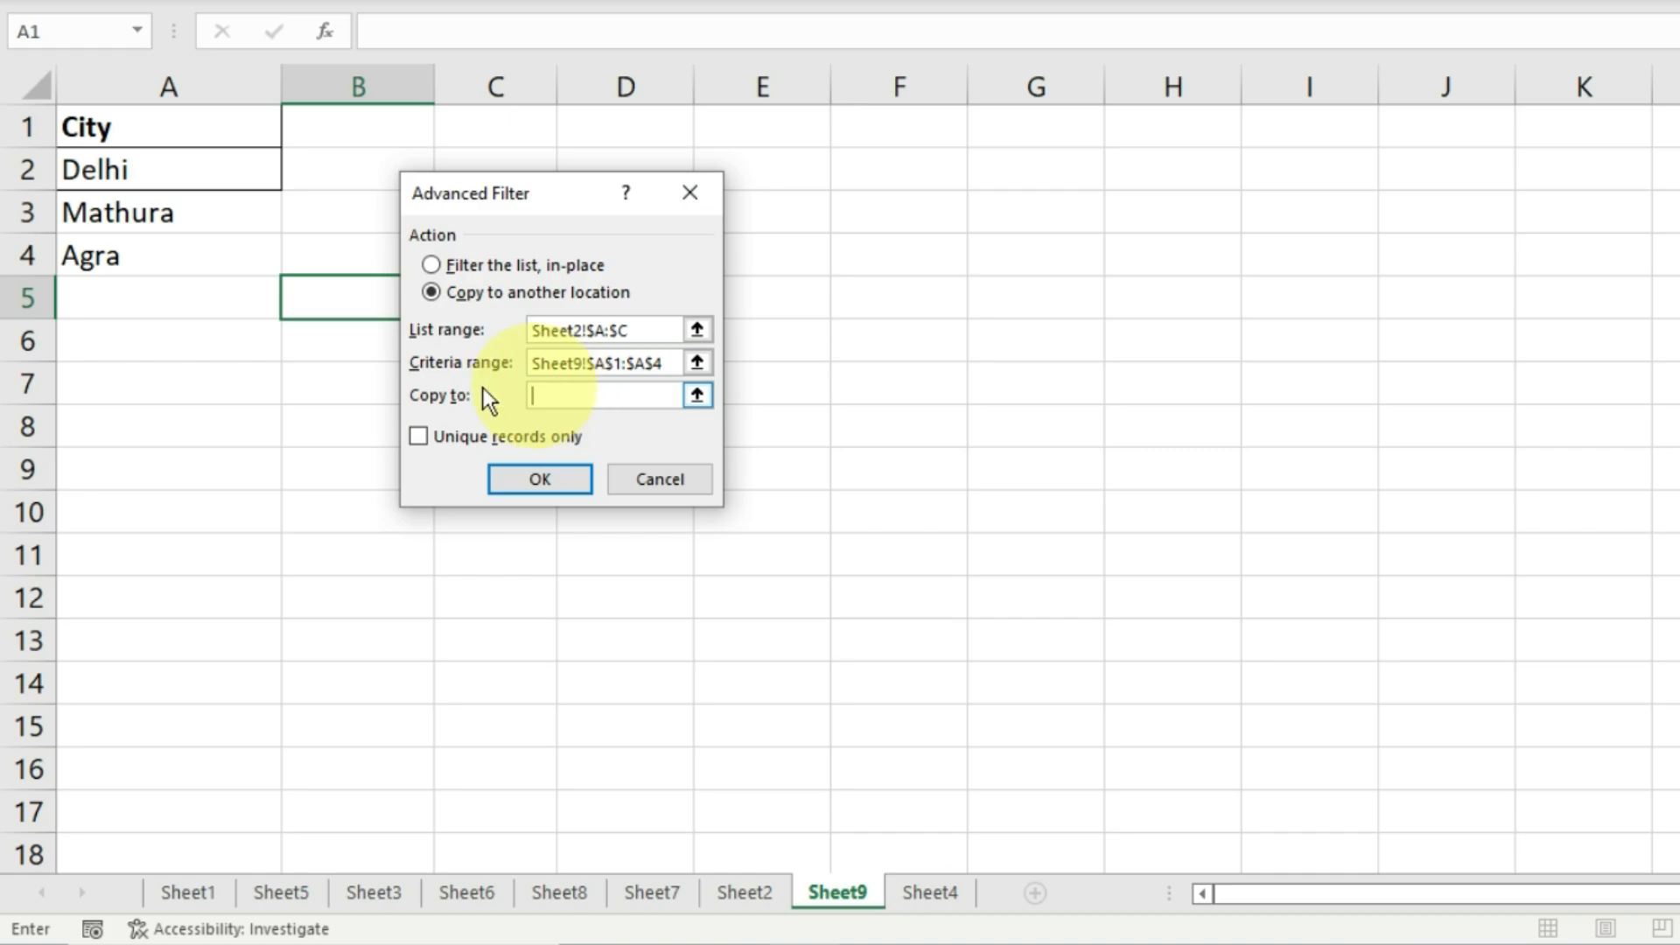
click(127, 372)
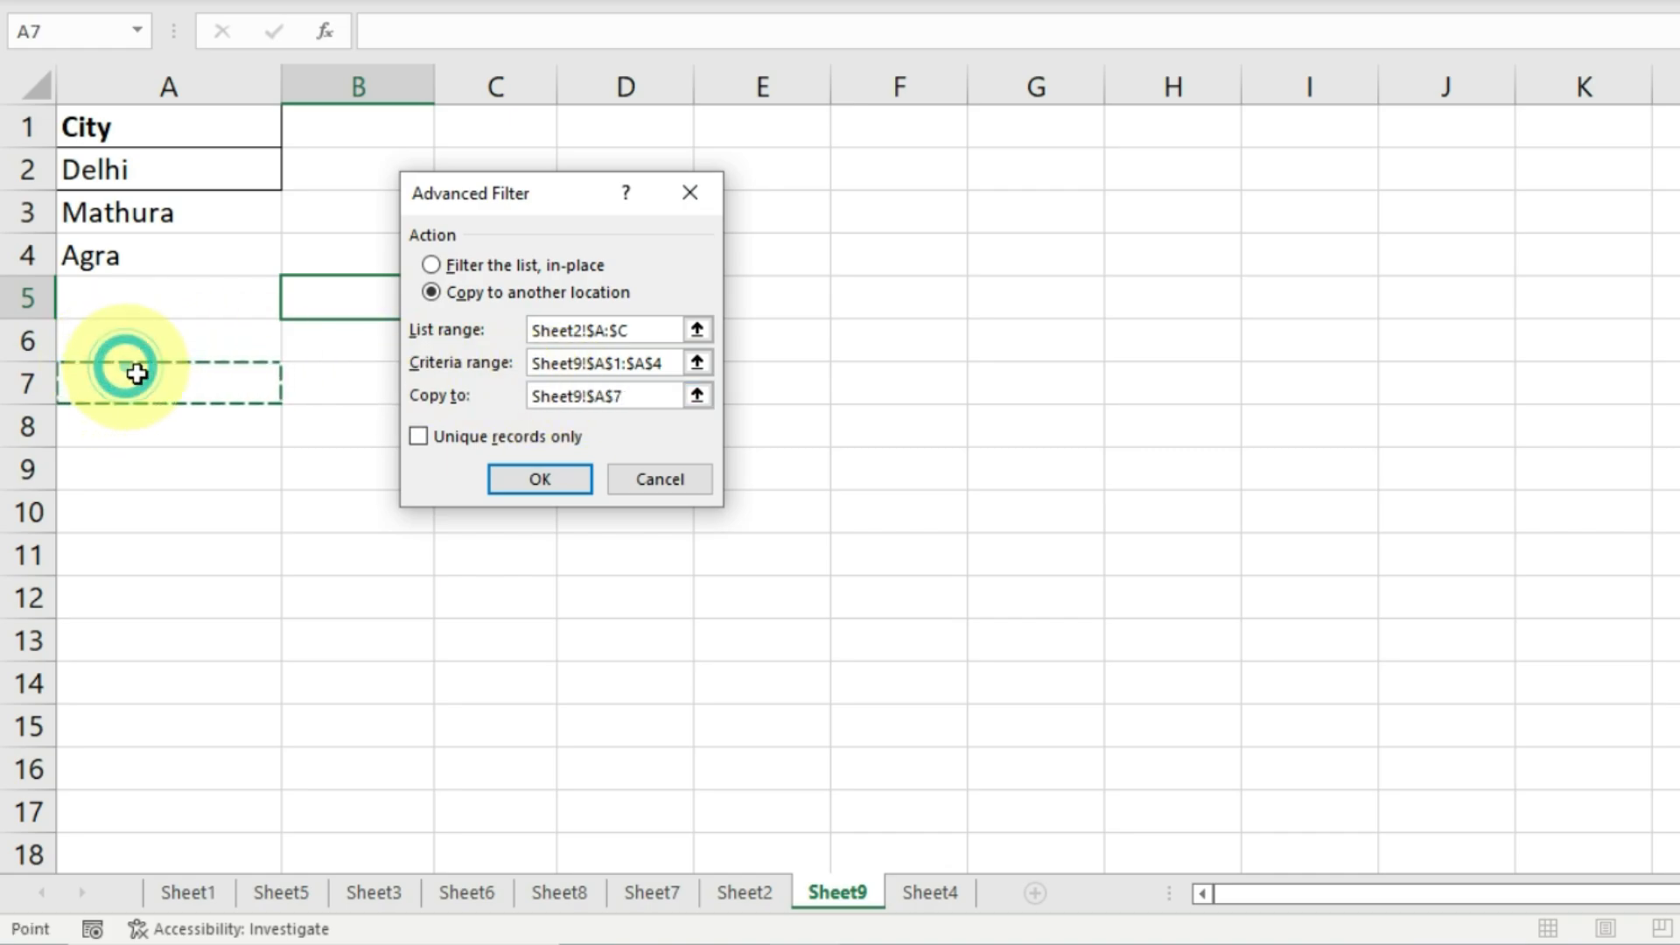
click(548, 485)
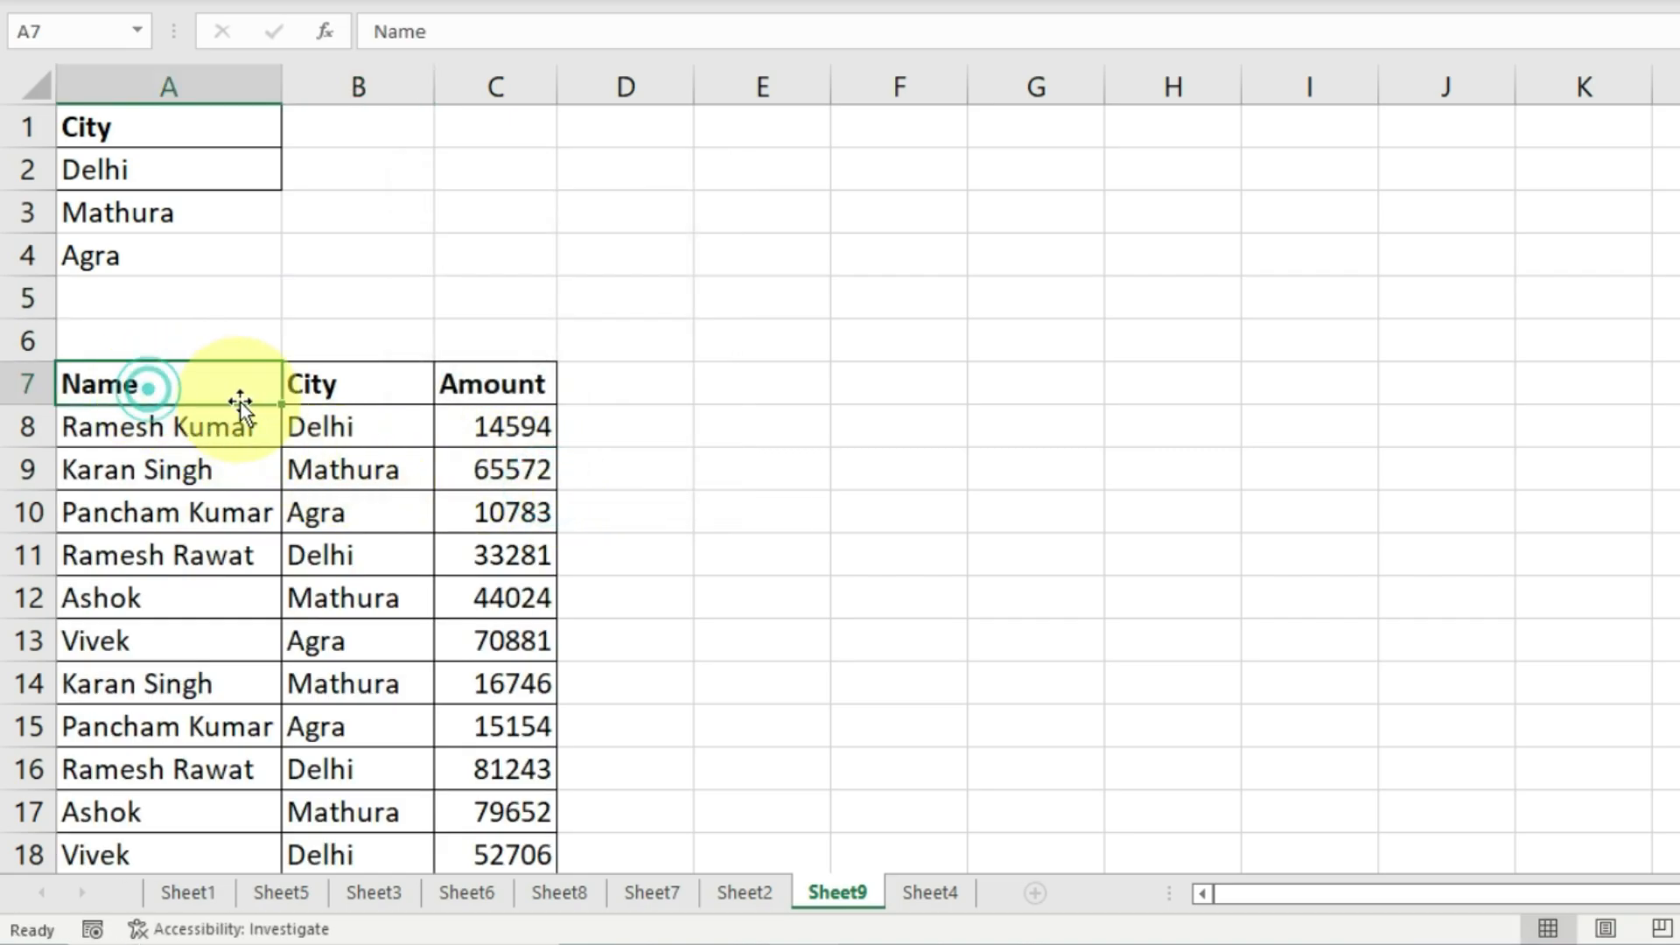
click(345, 516)
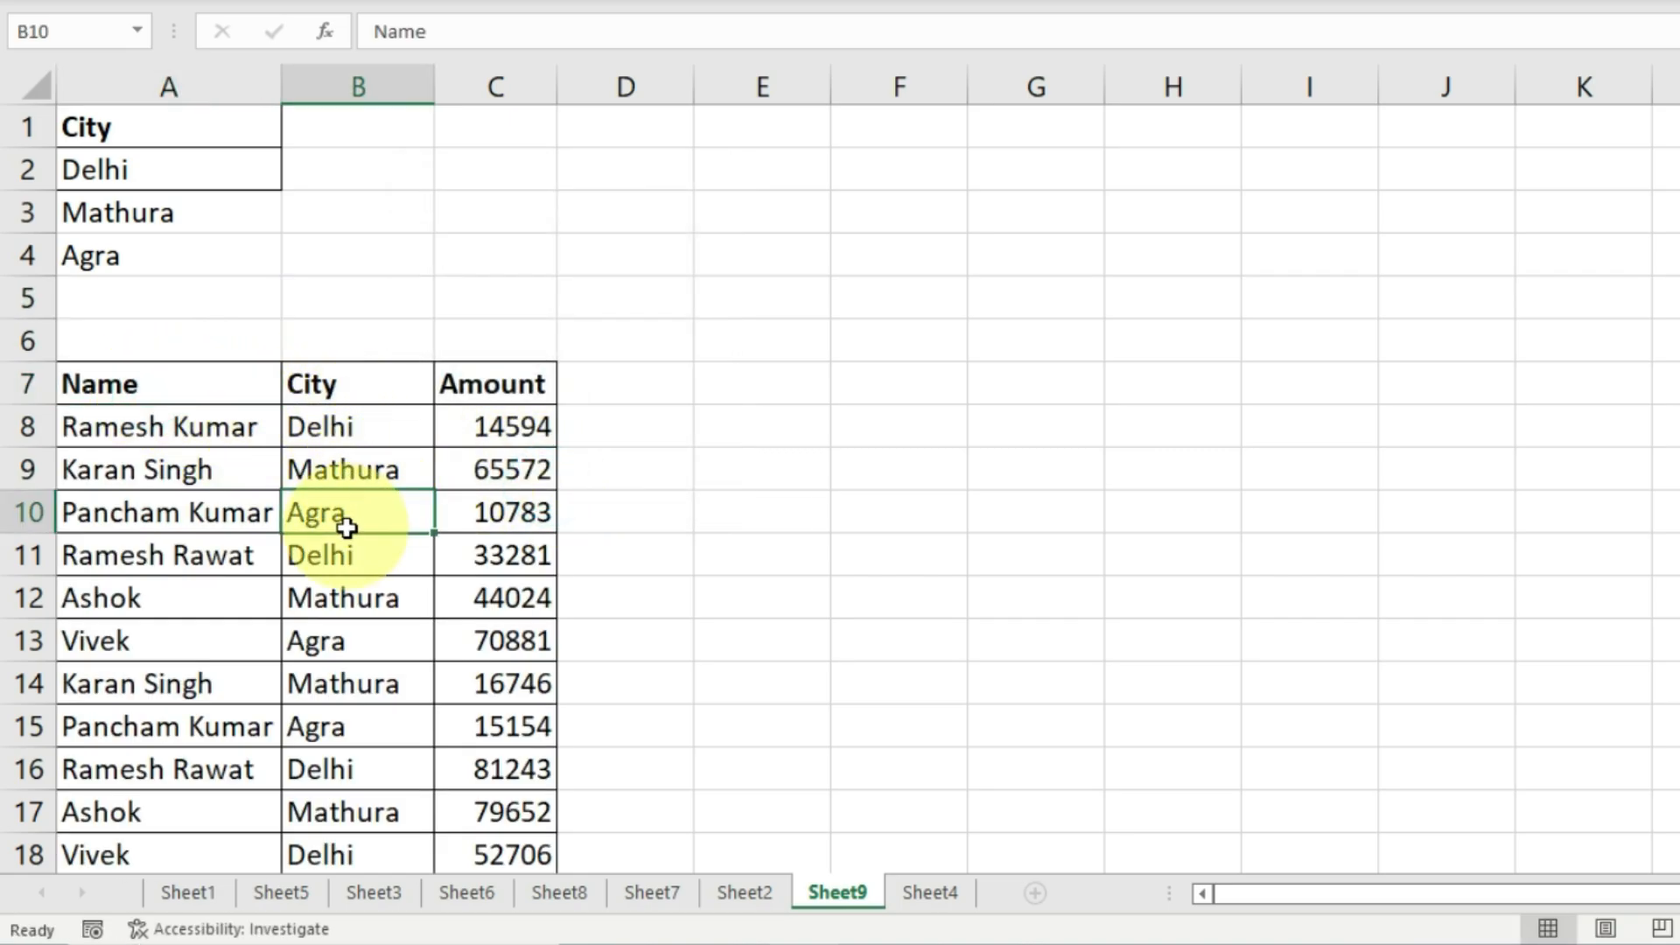
scroll(350, 553, down, 2)
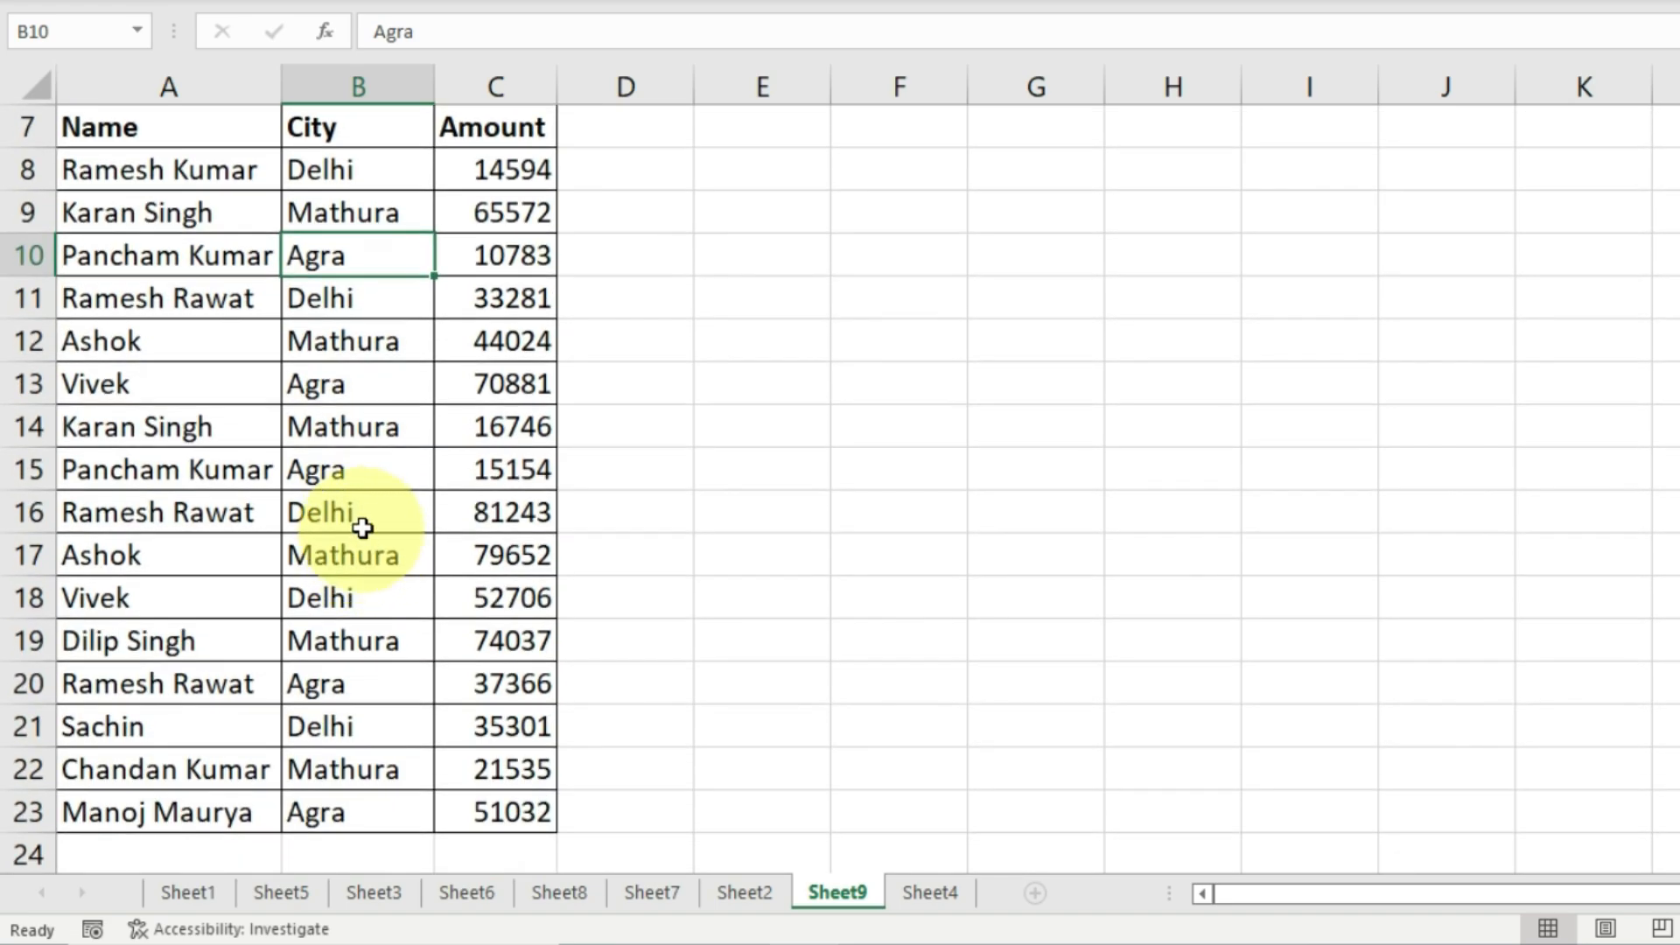
drag(341, 177, 360, 774)
scroll(376, 663, down, 1)
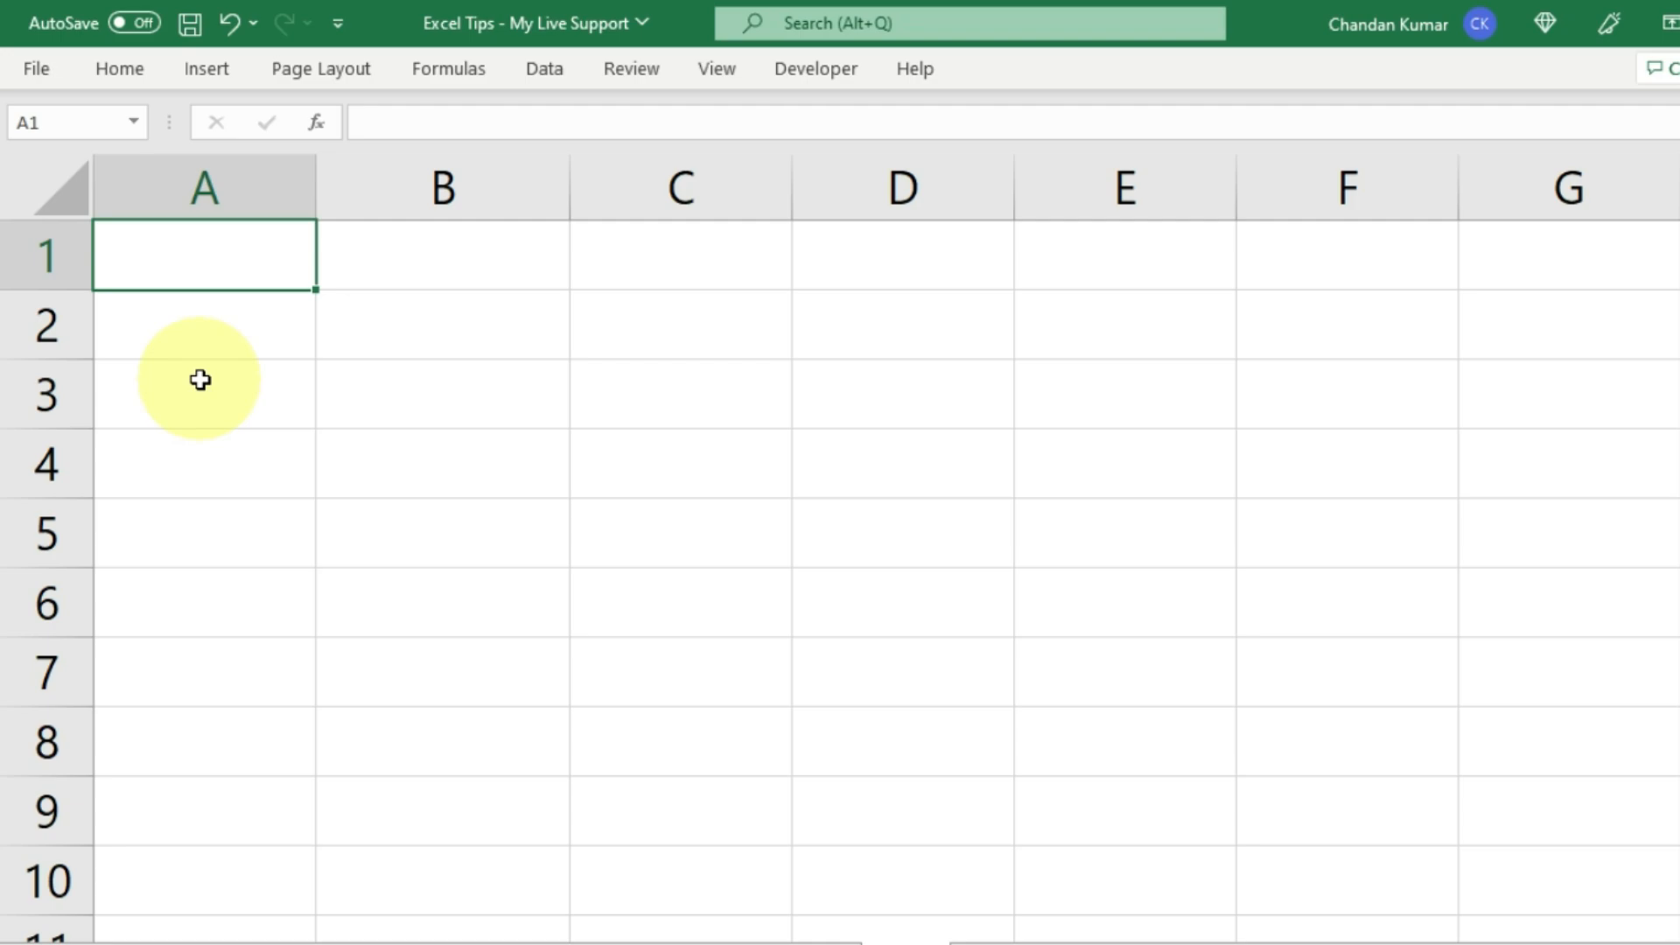
Apply the custom number format ;;; to all cells of the blank sheet.
click(61, 193)
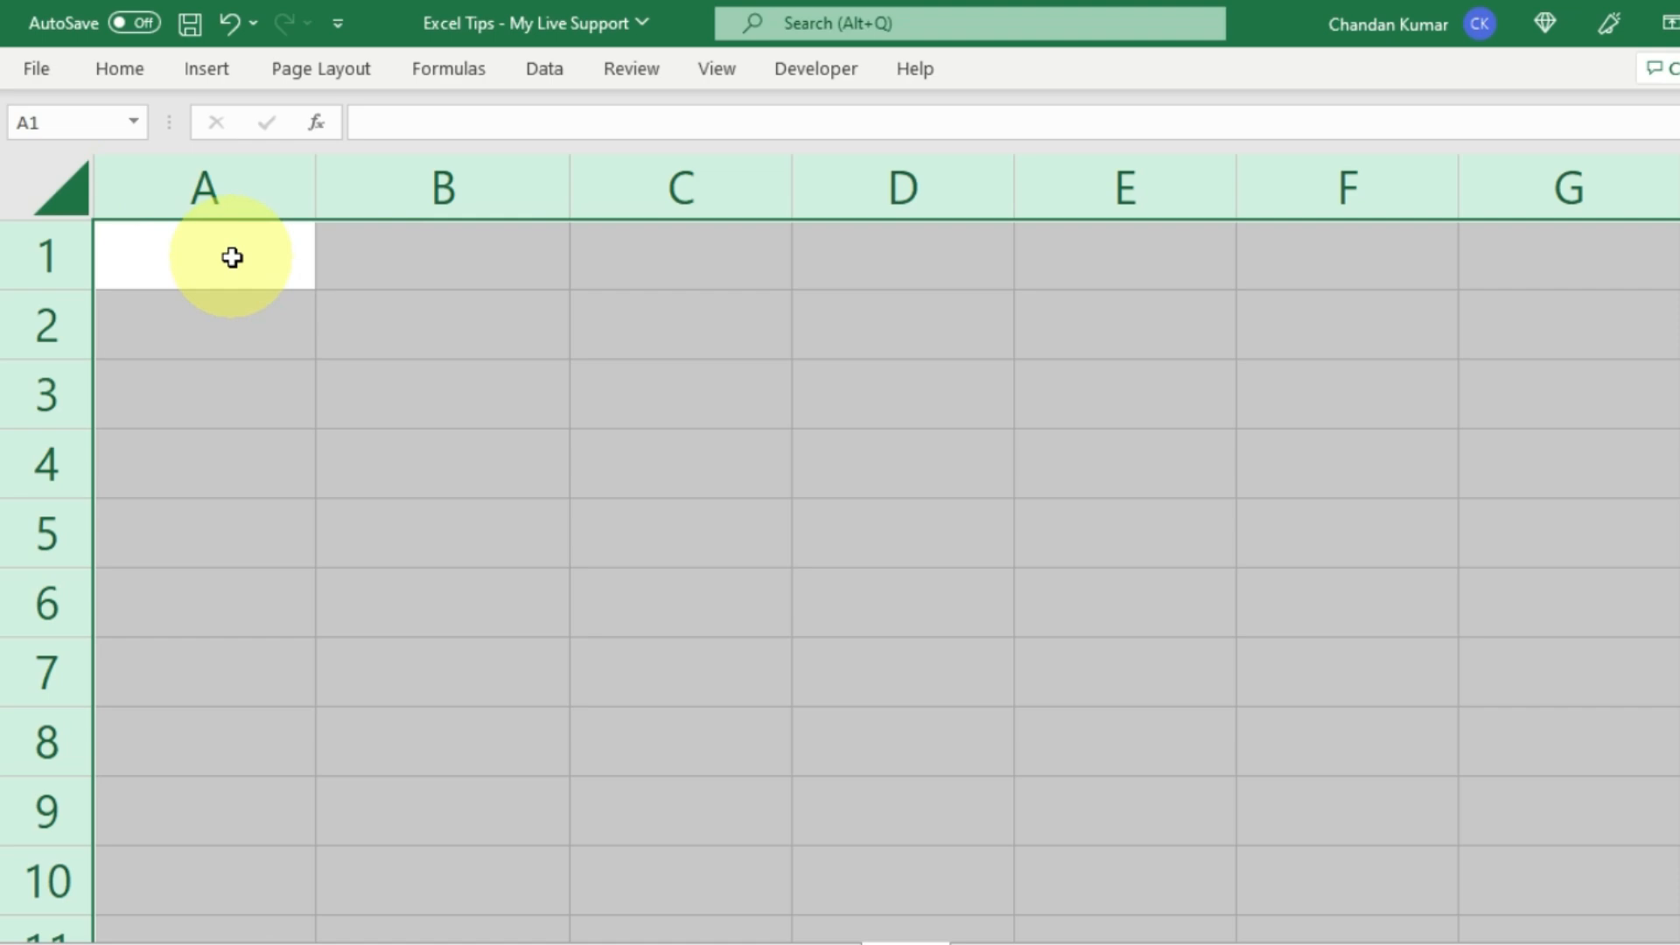
key(ctrl+1)
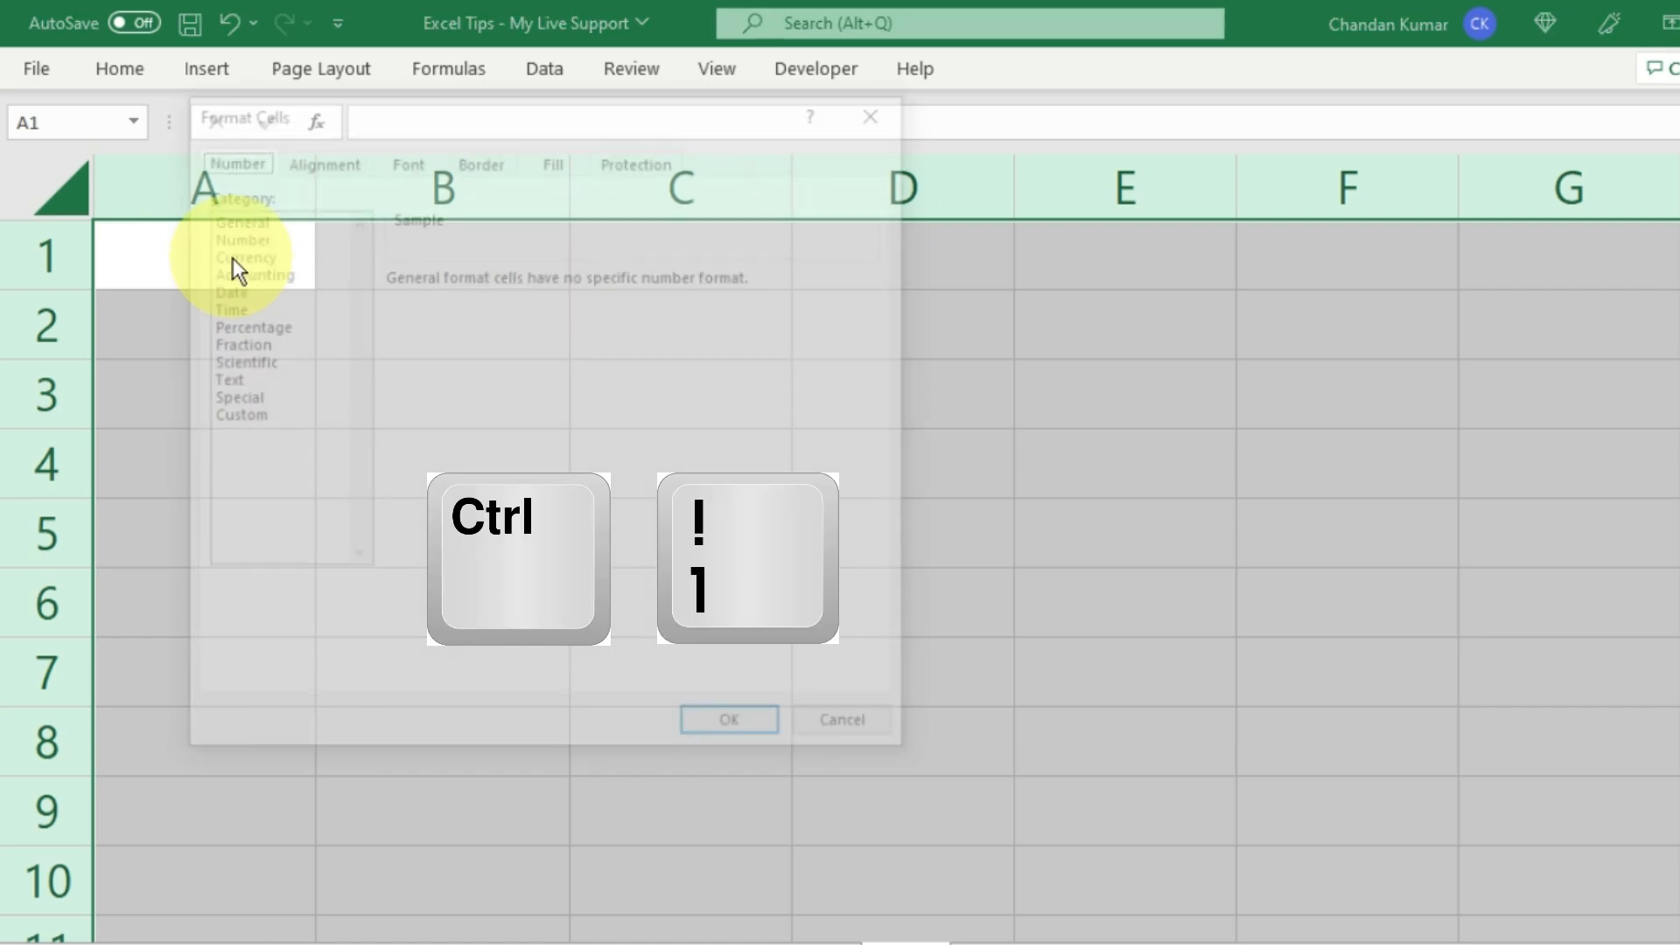
drag(255, 122, 249, 229)
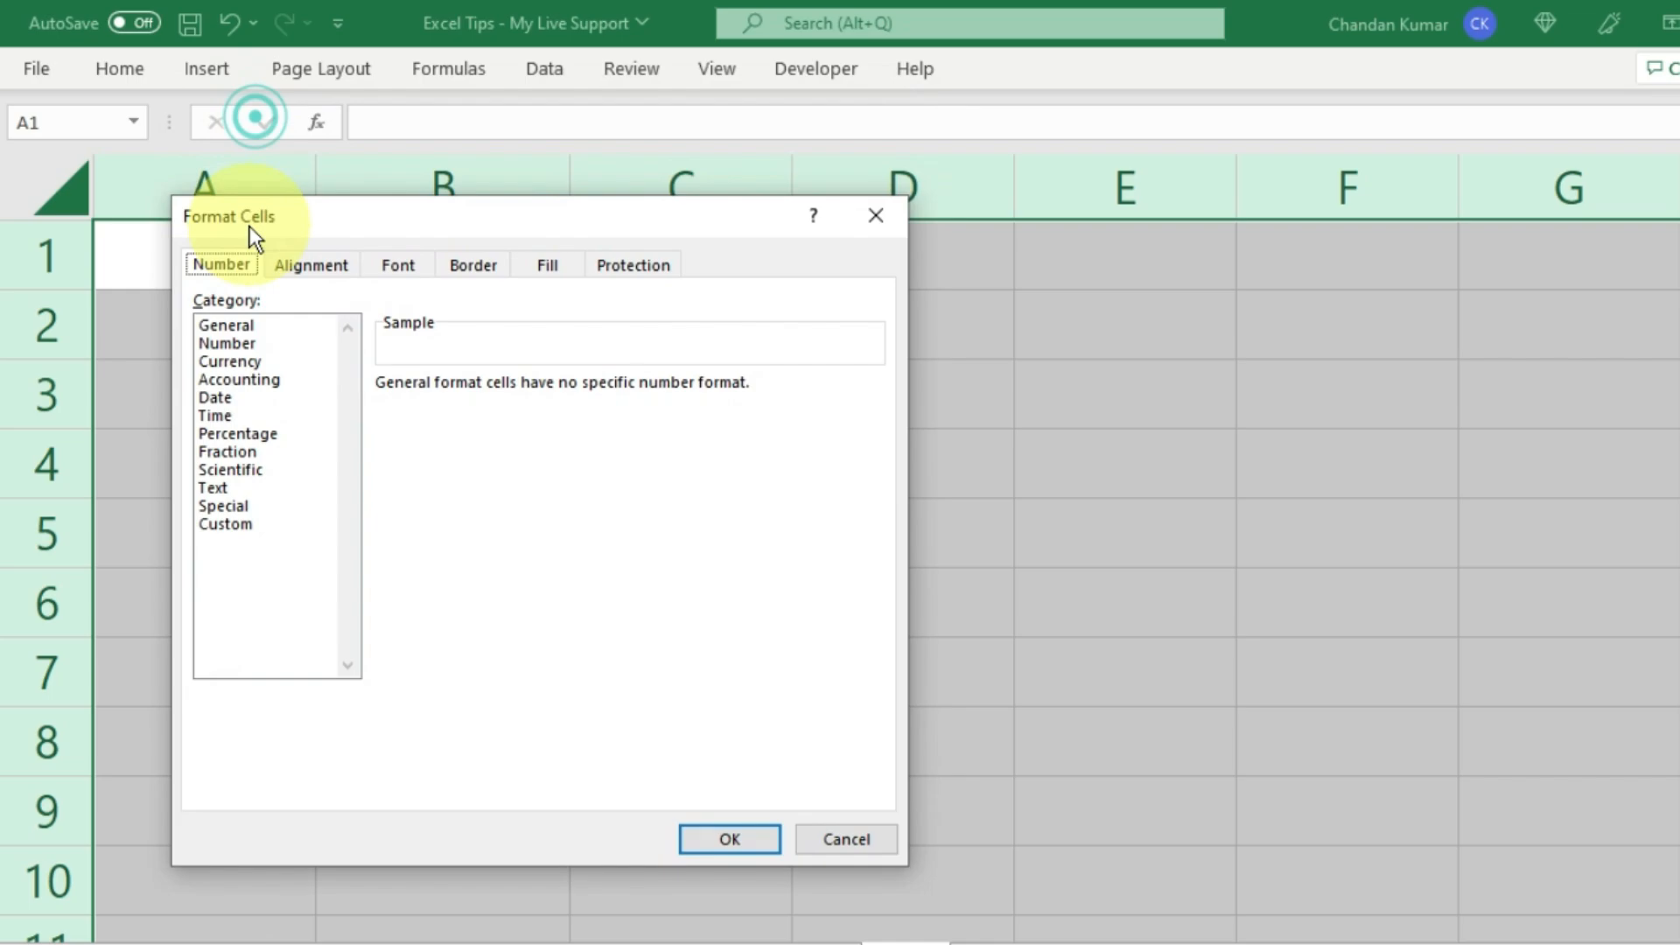
click(231, 521)
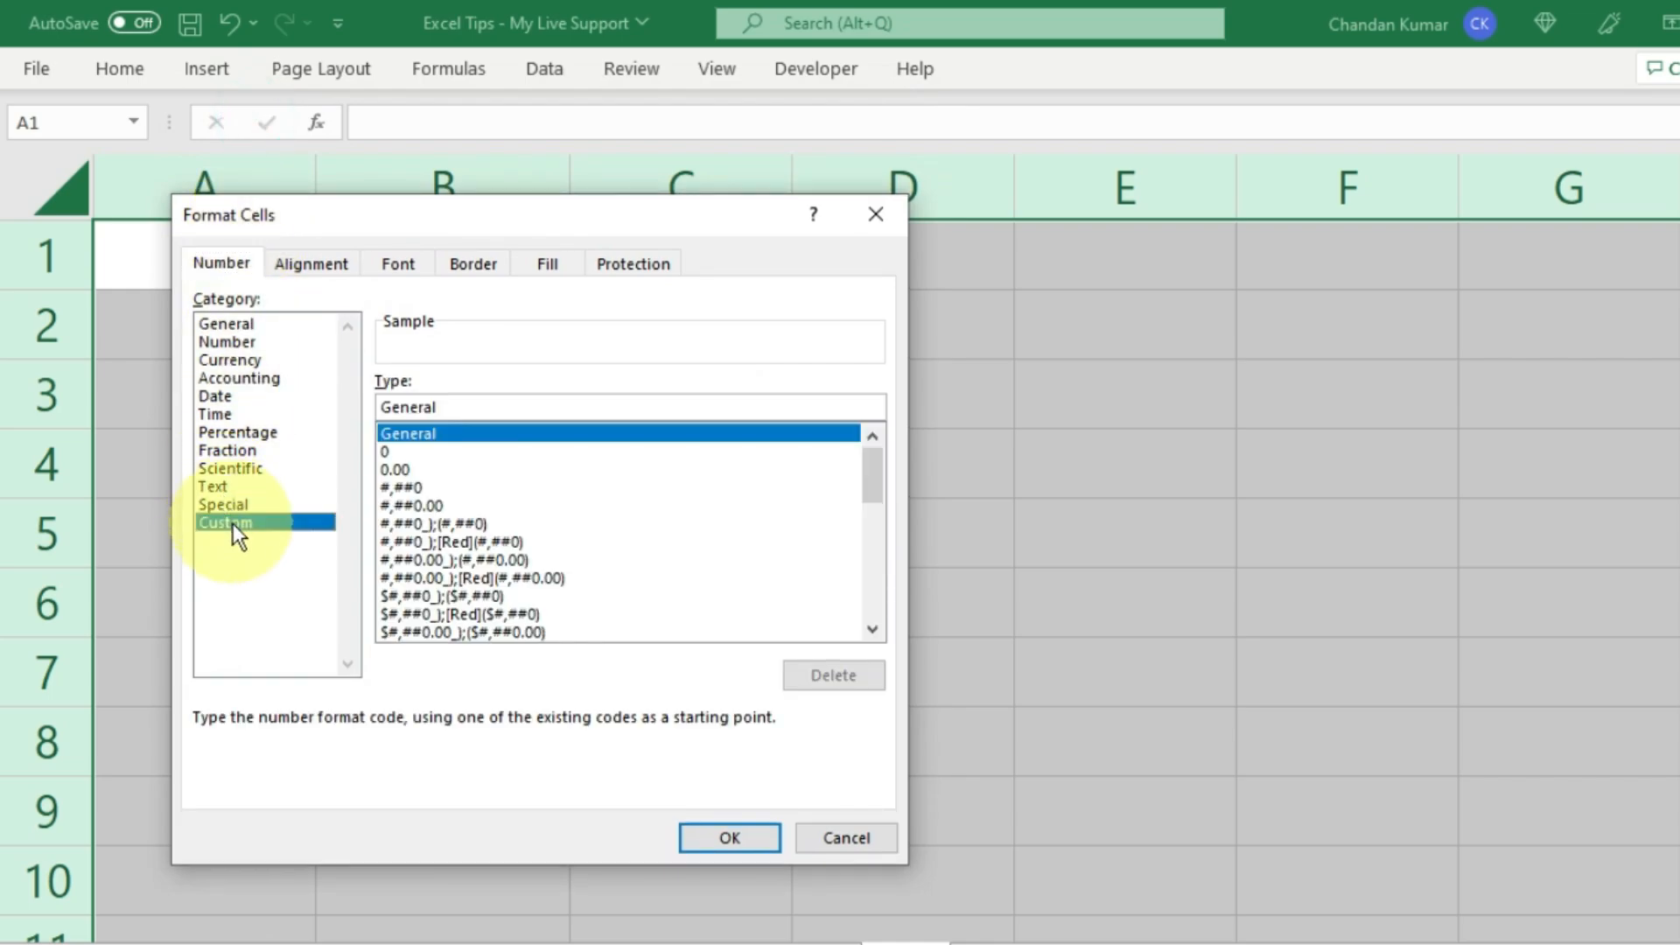
click(455, 406)
drag(470, 407, 330, 418)
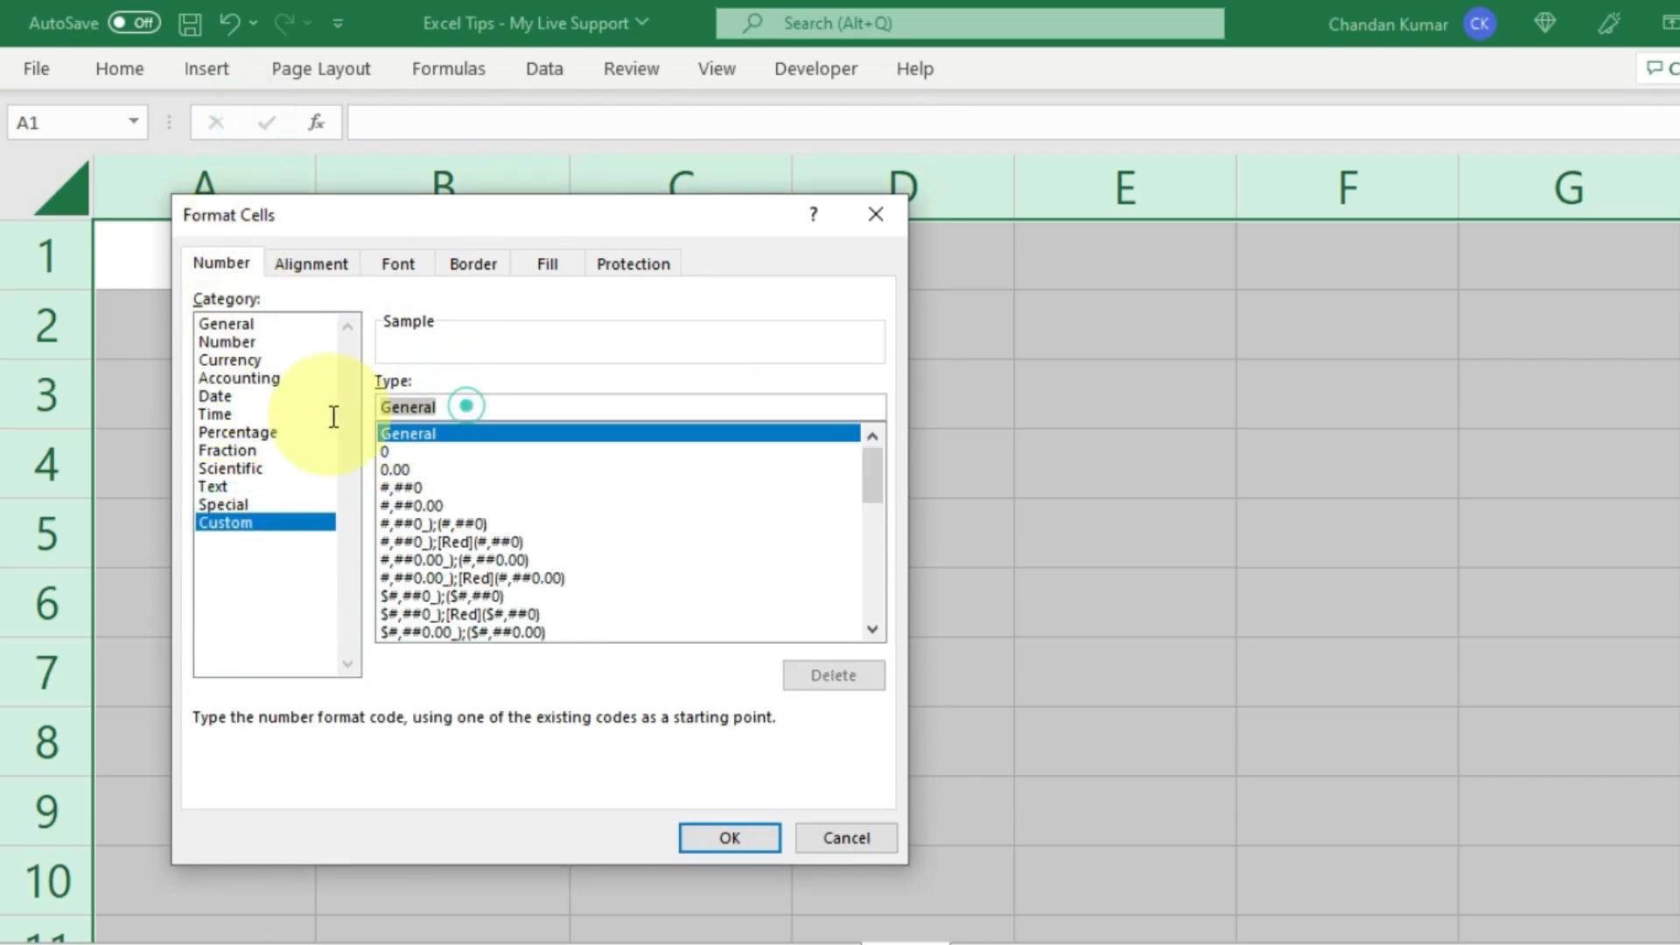
key(BackSpace)
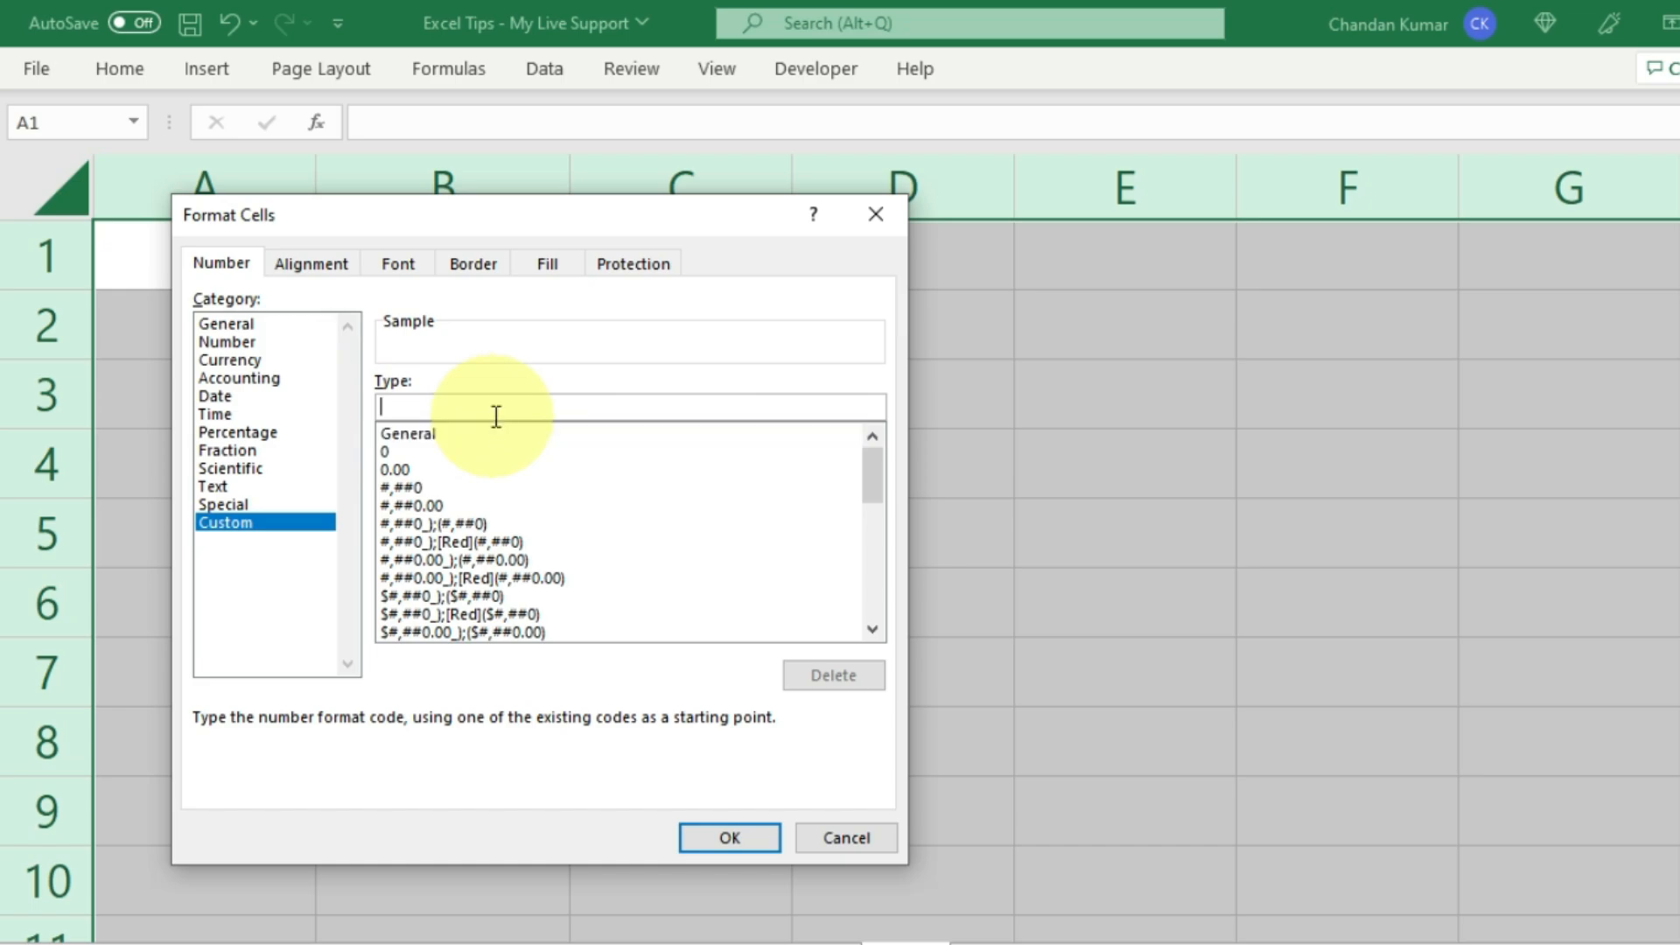
text(;;;)
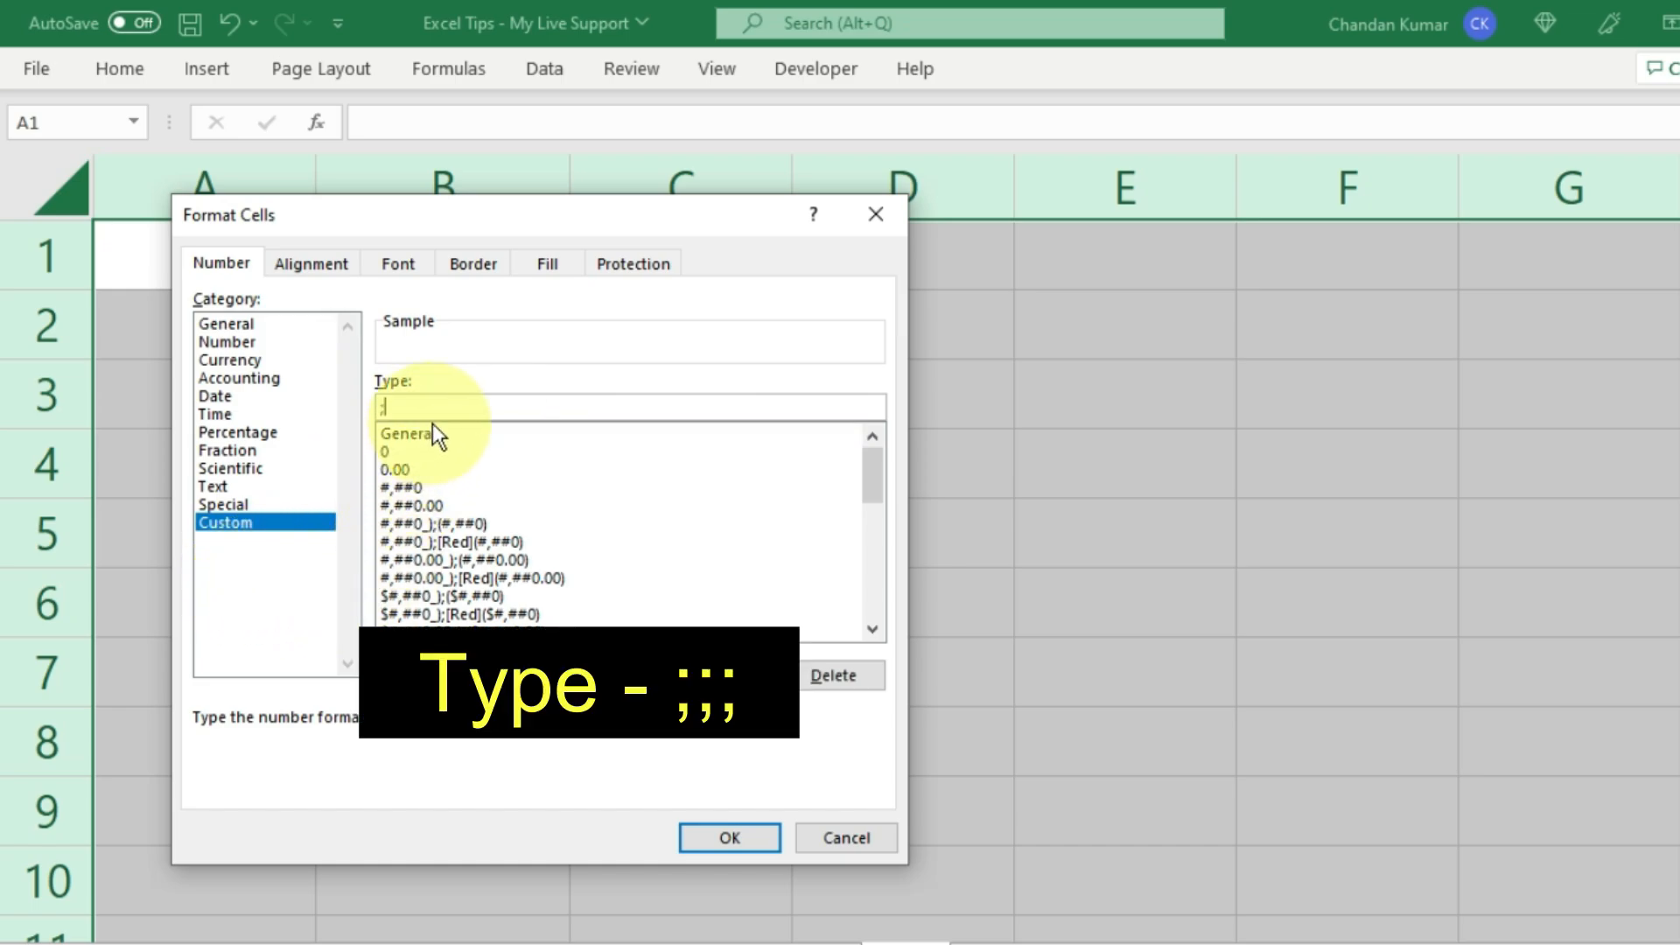
click(711, 838)
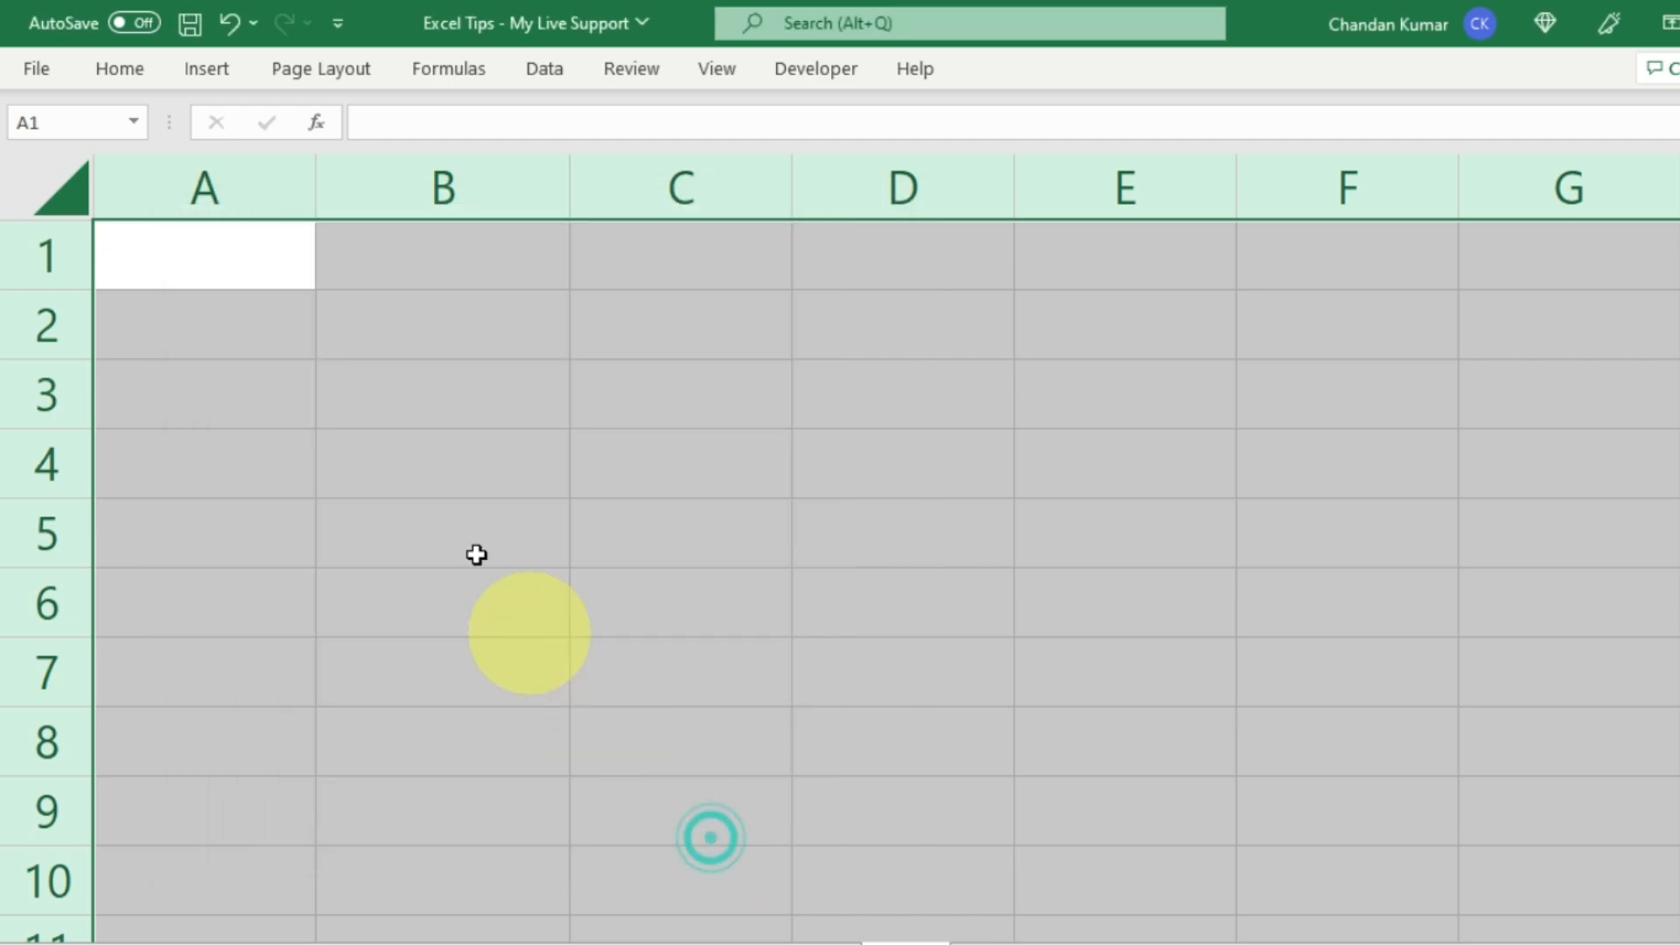
Enter 1200 in cell A1 and the values 125820, fjfjfjnn and kffkfk across A2:C2.
click(254, 262)
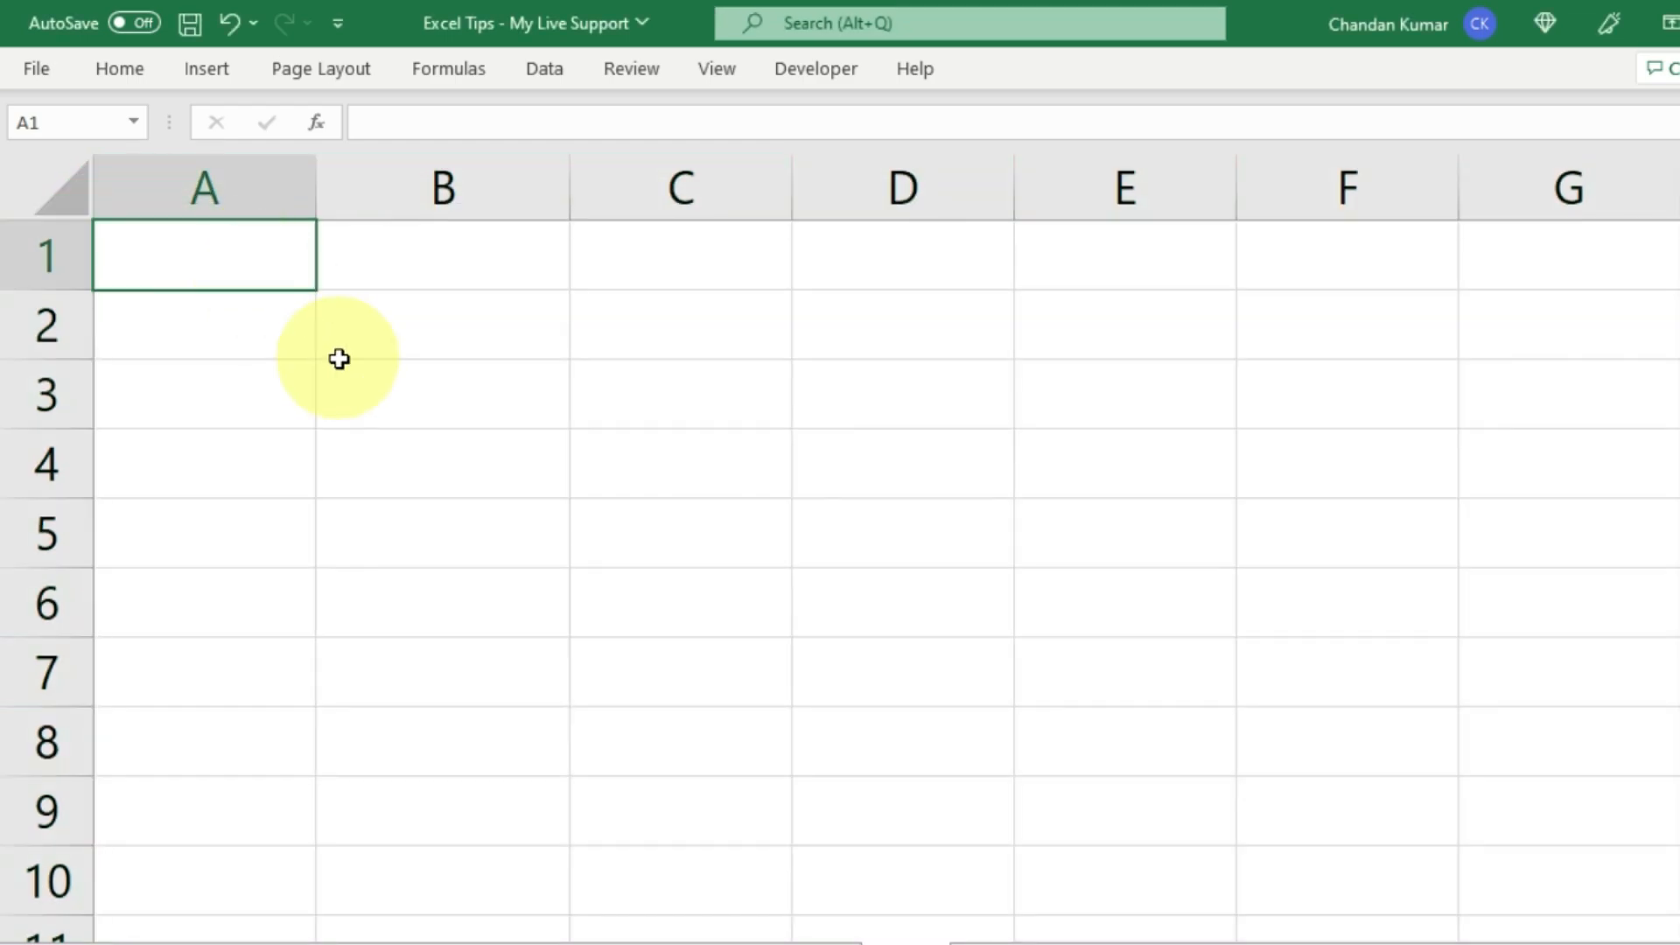
text(1200)
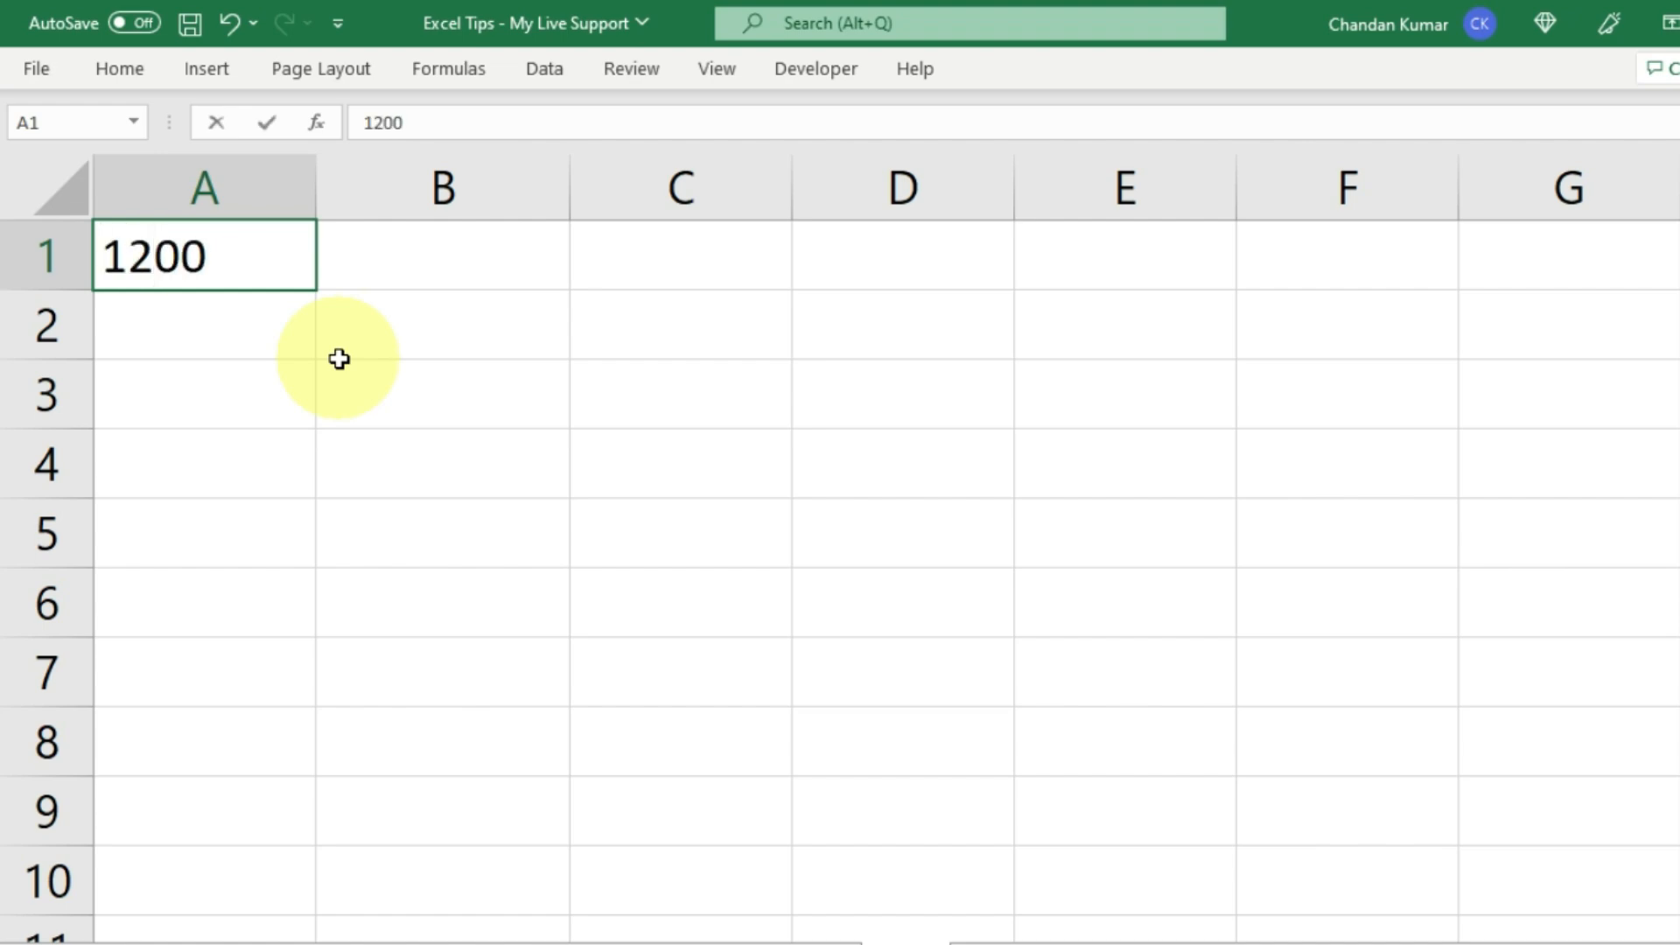
key(Return)
text(fjfjfjnfjfj)
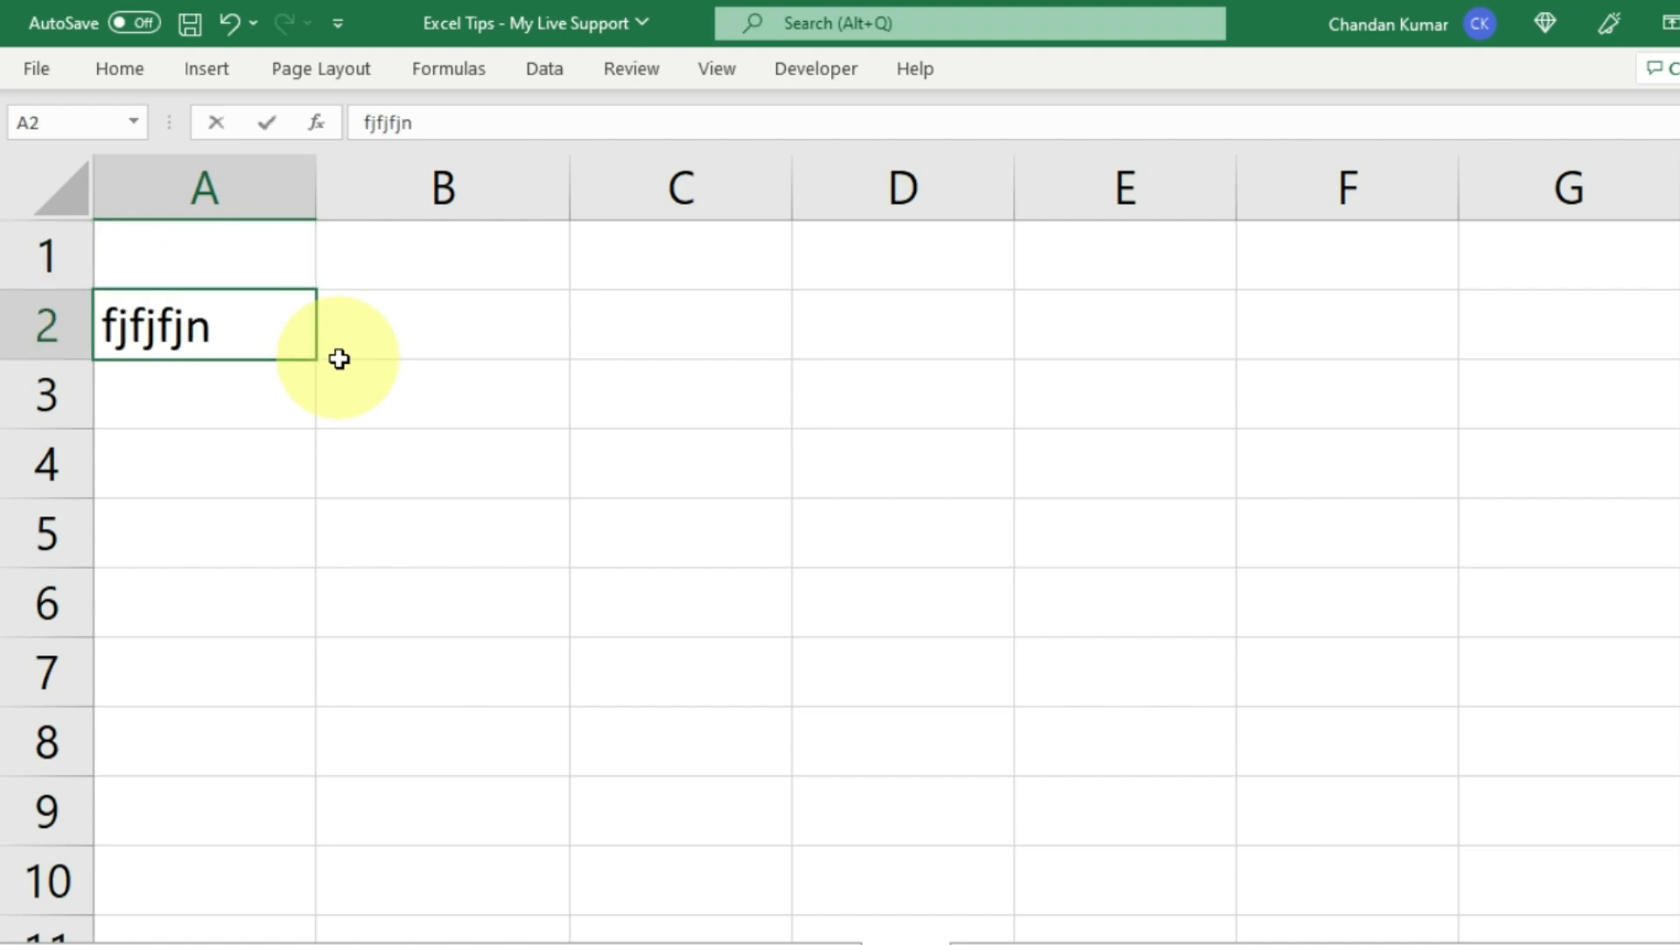
key(Tab)
text(fjfjfjfj)
key(Tab)
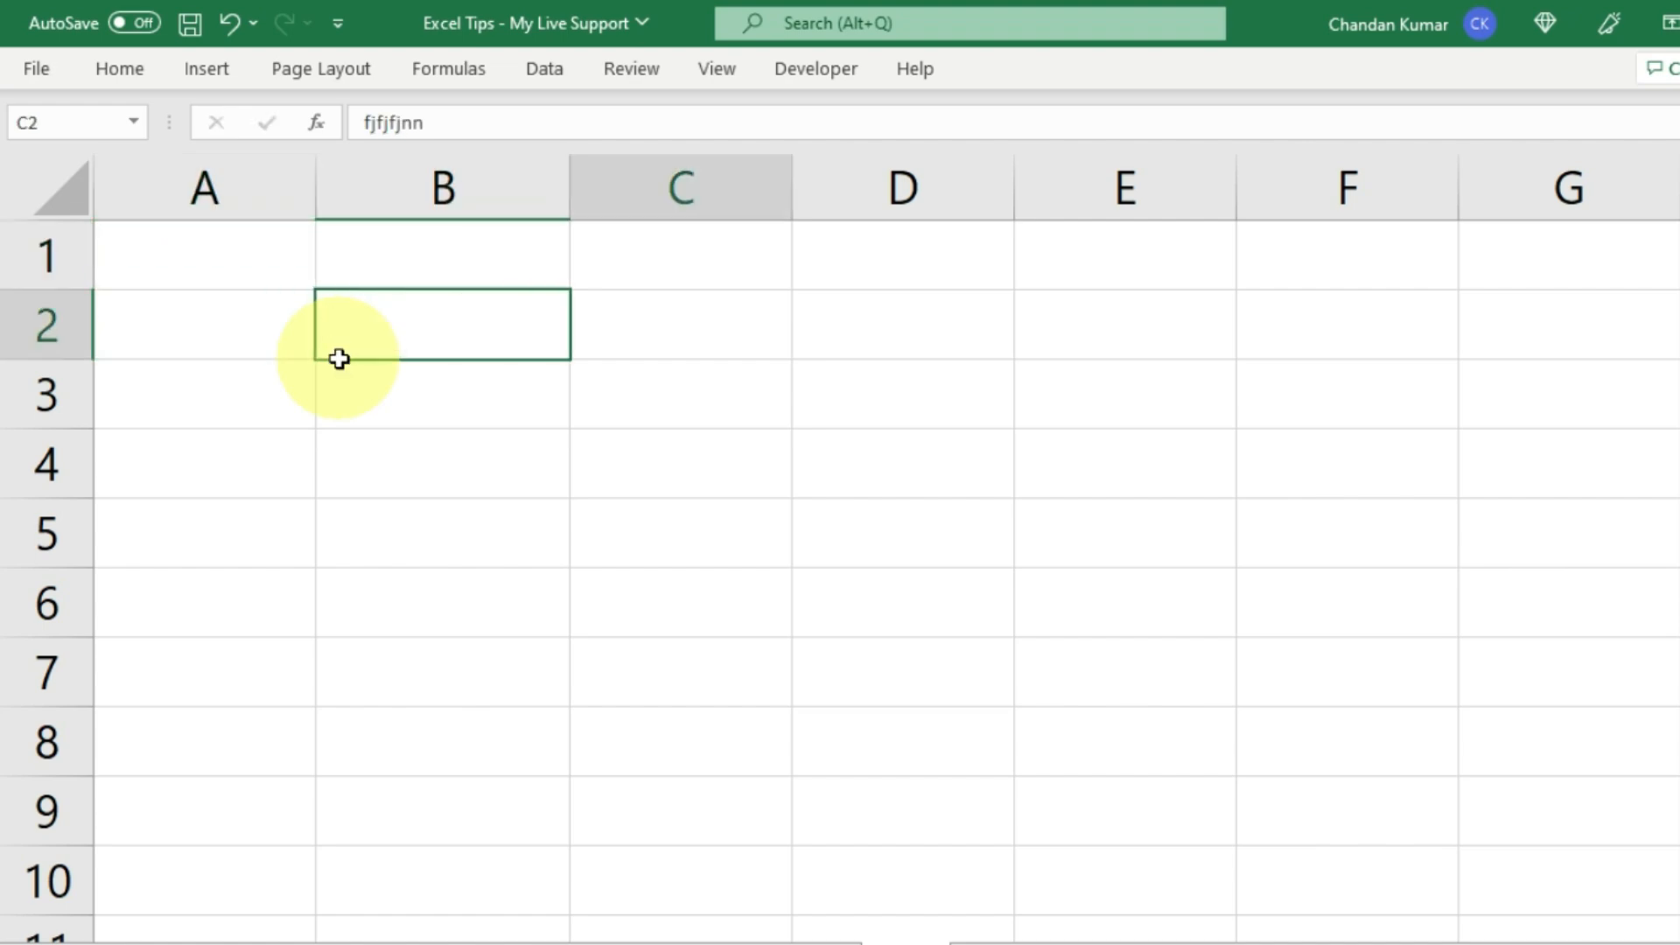
text(kffkfk)
key(Return)
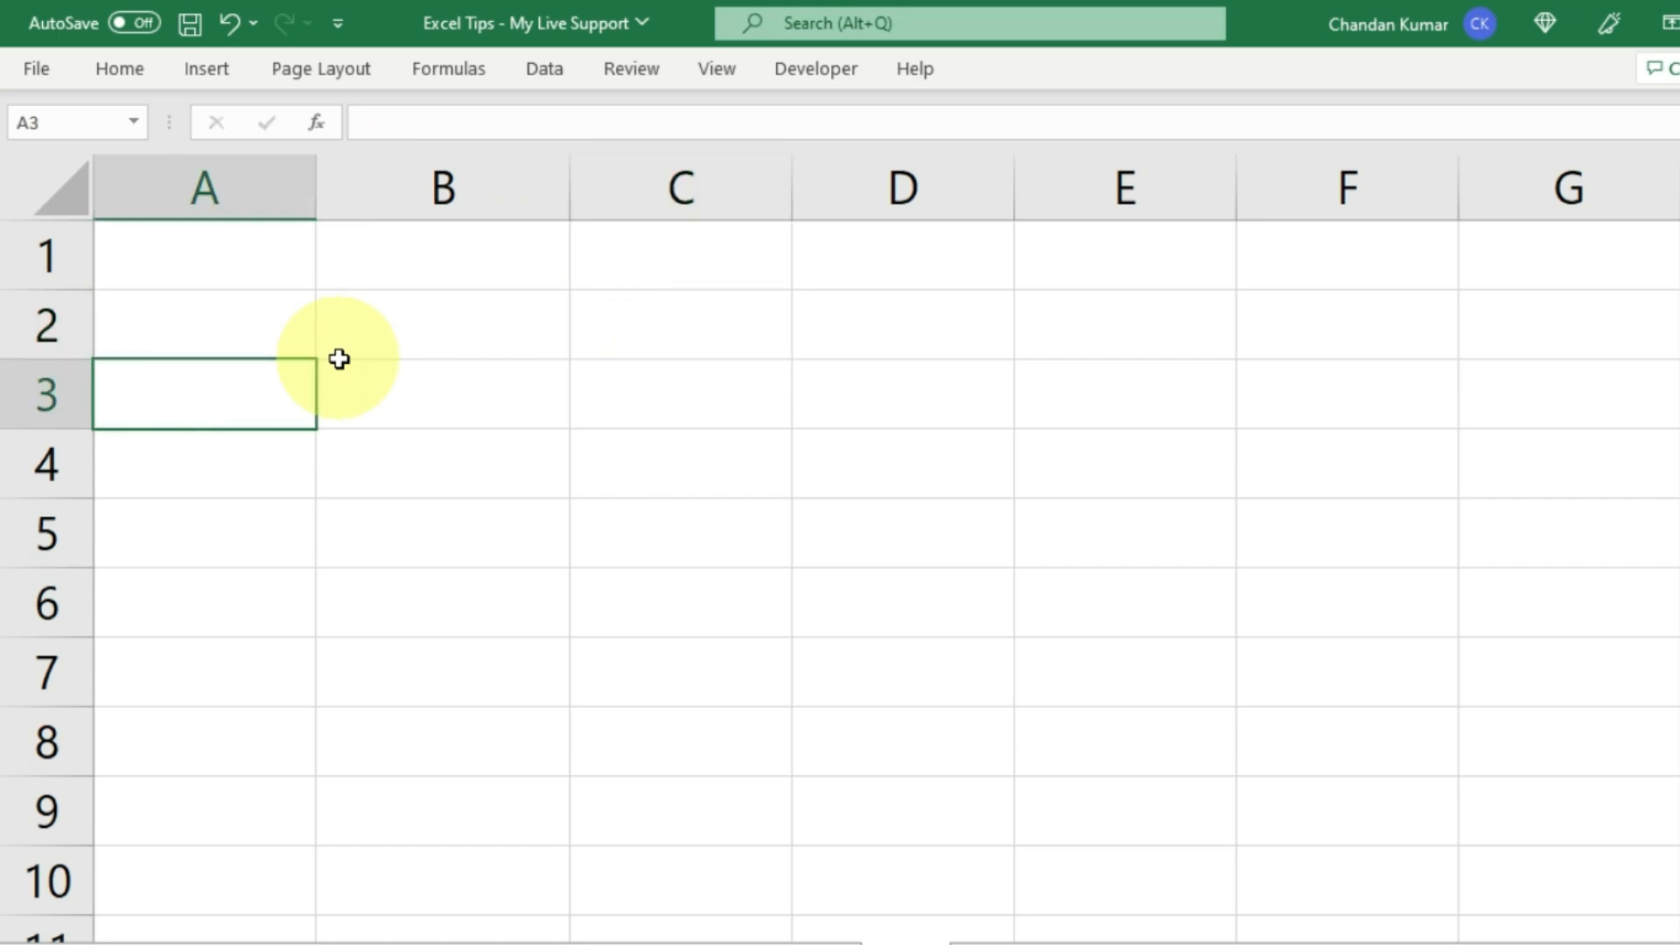
Enter cjchjandf in cell A3 and the texts jdjdj, ffofpofop and jffjfjammsm across A4:C4.
text(11100)
key(Return)
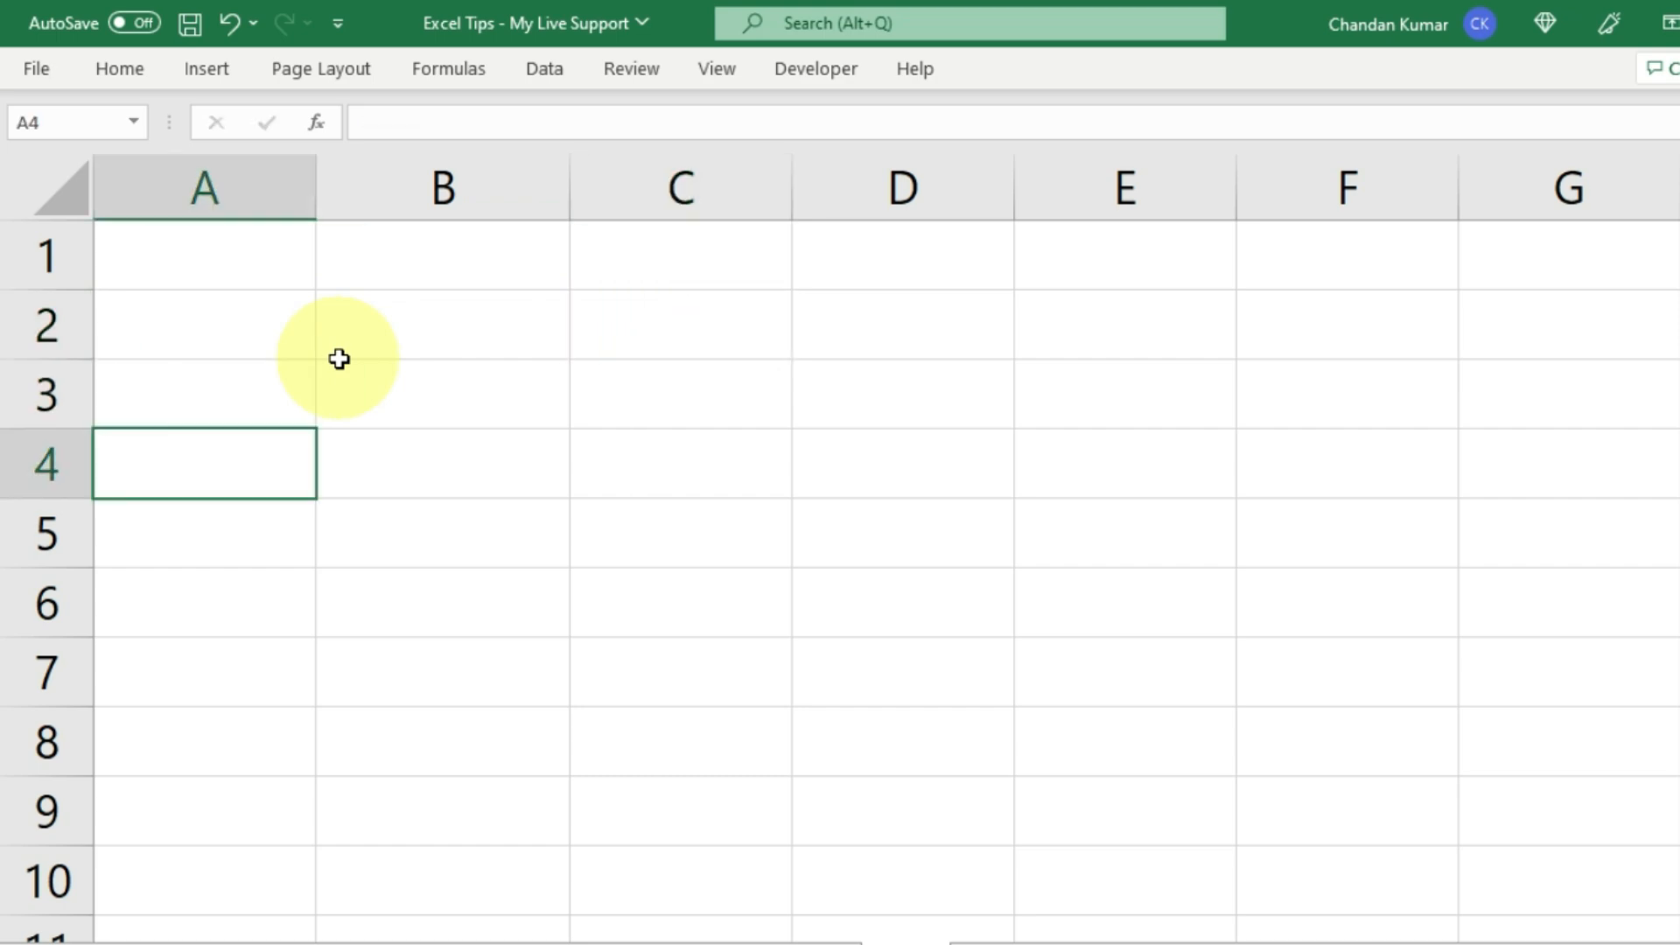
key(Tab)
text(ffofpo)
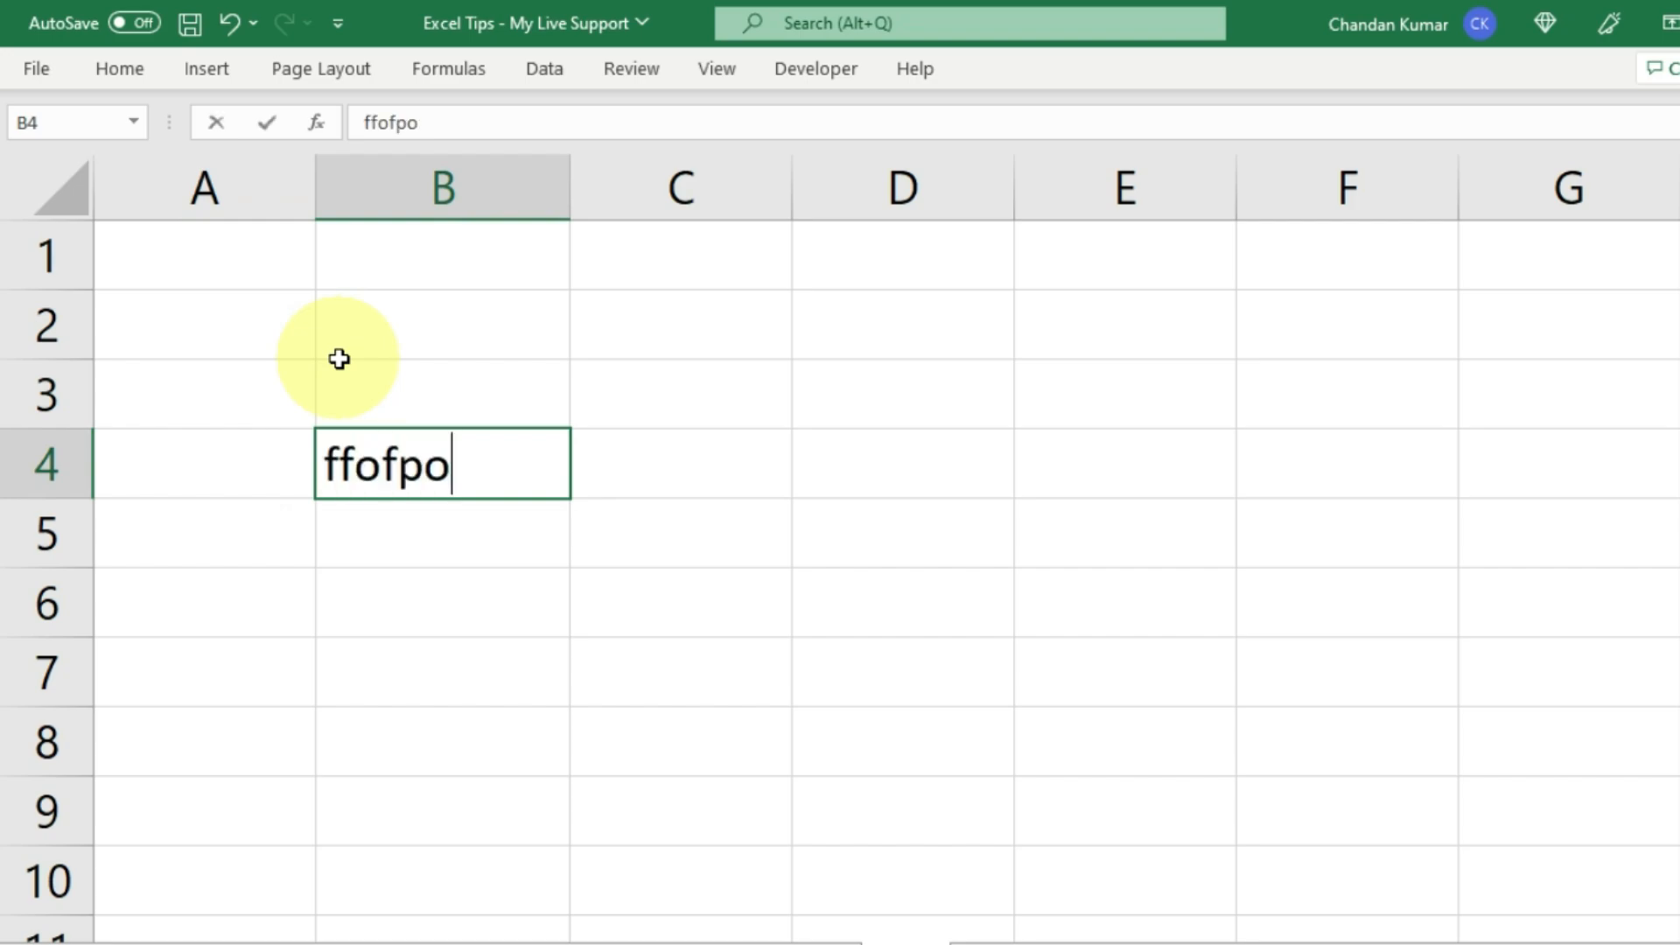
text(fop)
key(Tab)
text(jffjfjammsm)
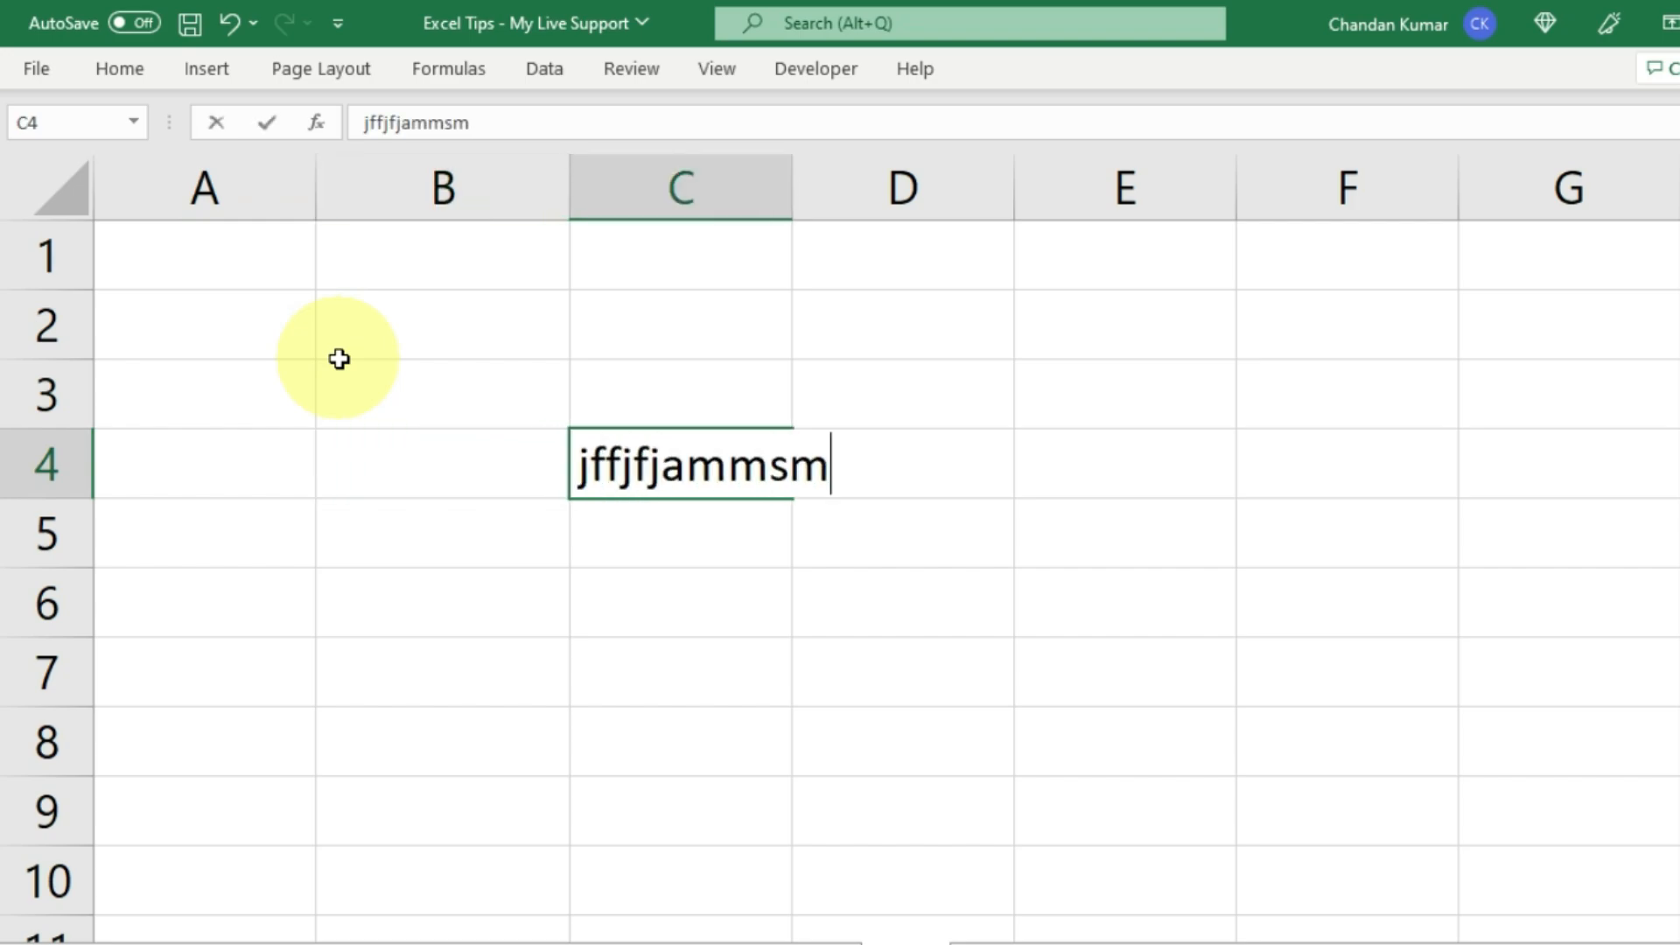
key(Return)
Enter the numbers 1120, 122580 and 1200 in cells A5 to A7.
text(1)
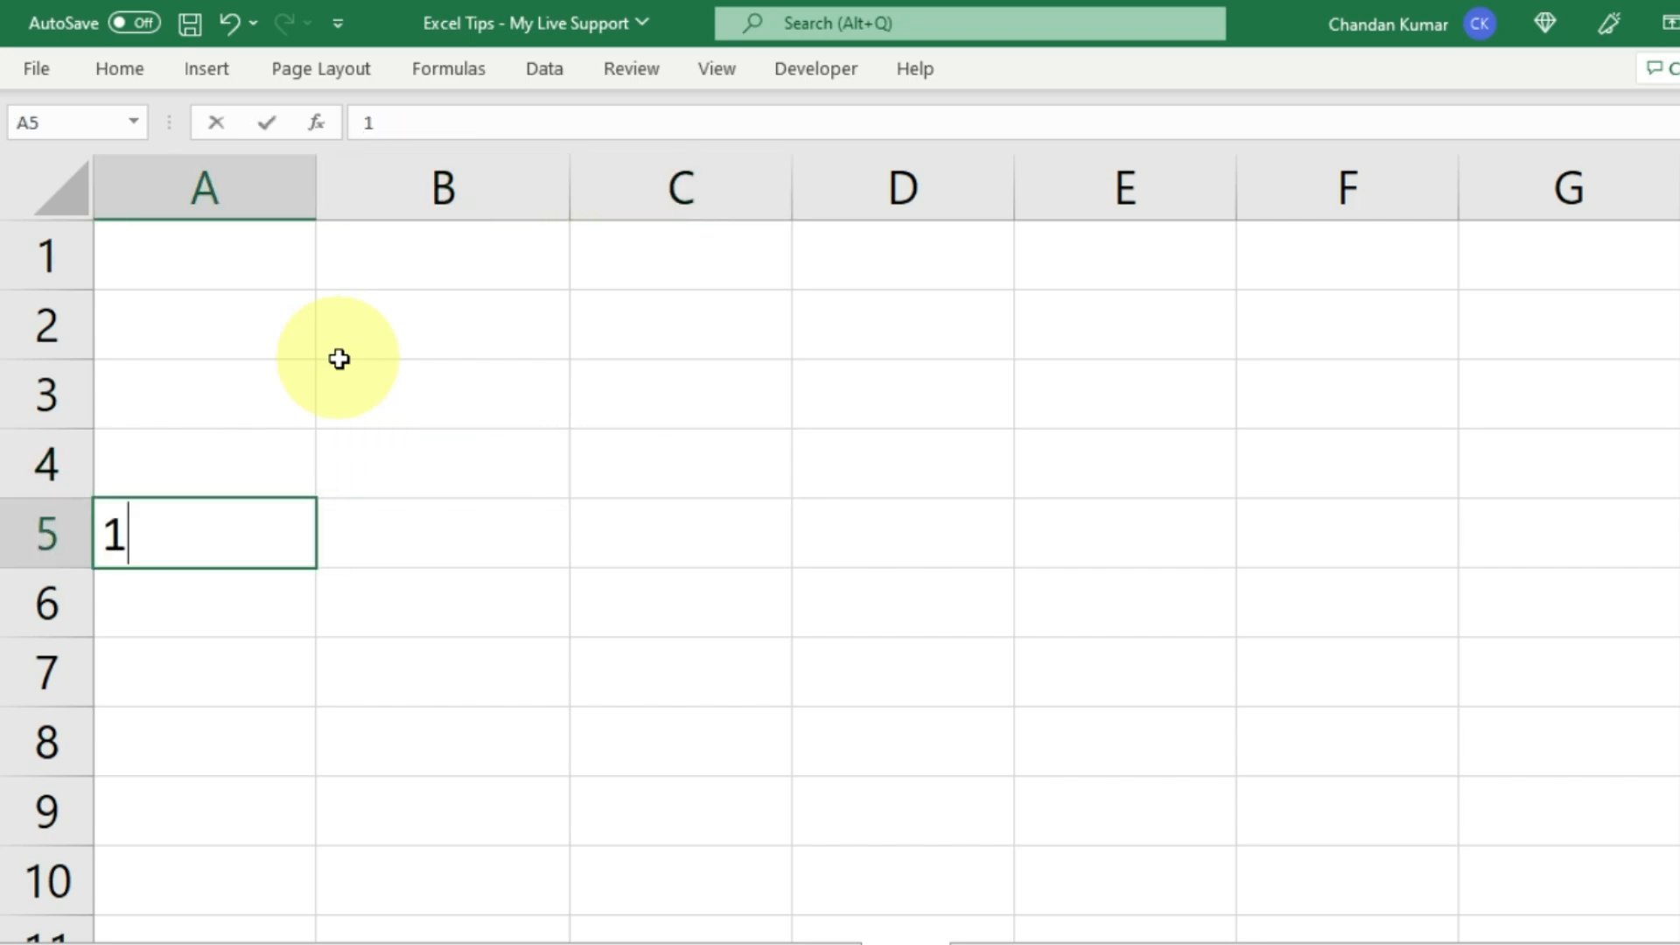
text(120)
key(Return)
text(12200)
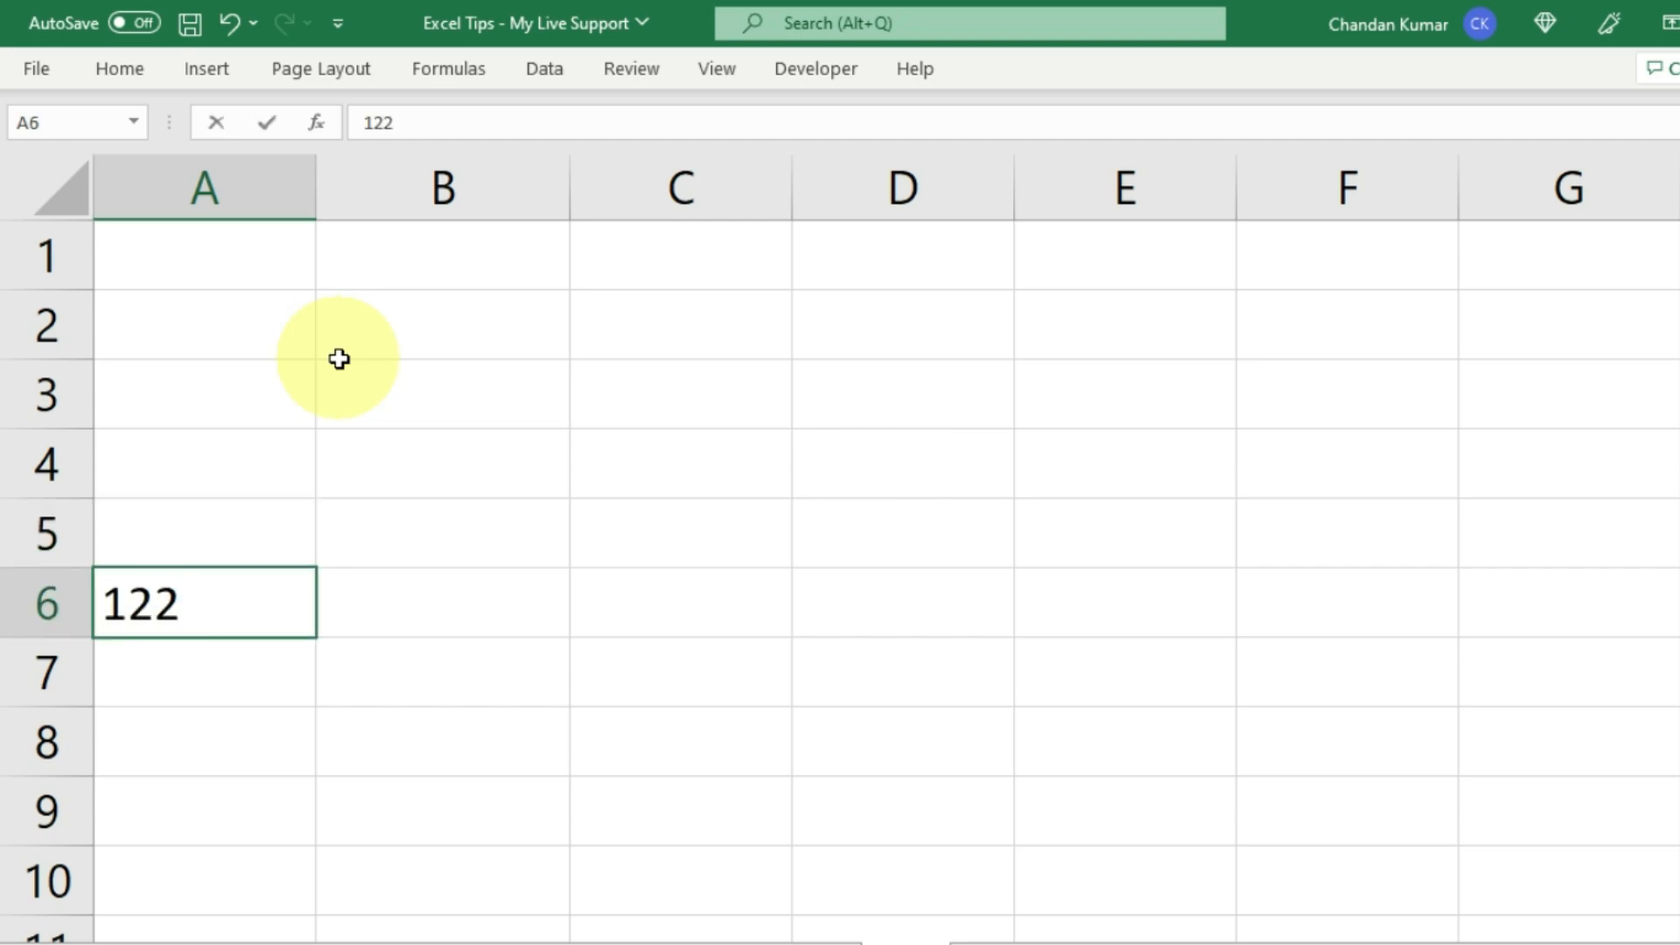
key(Return)
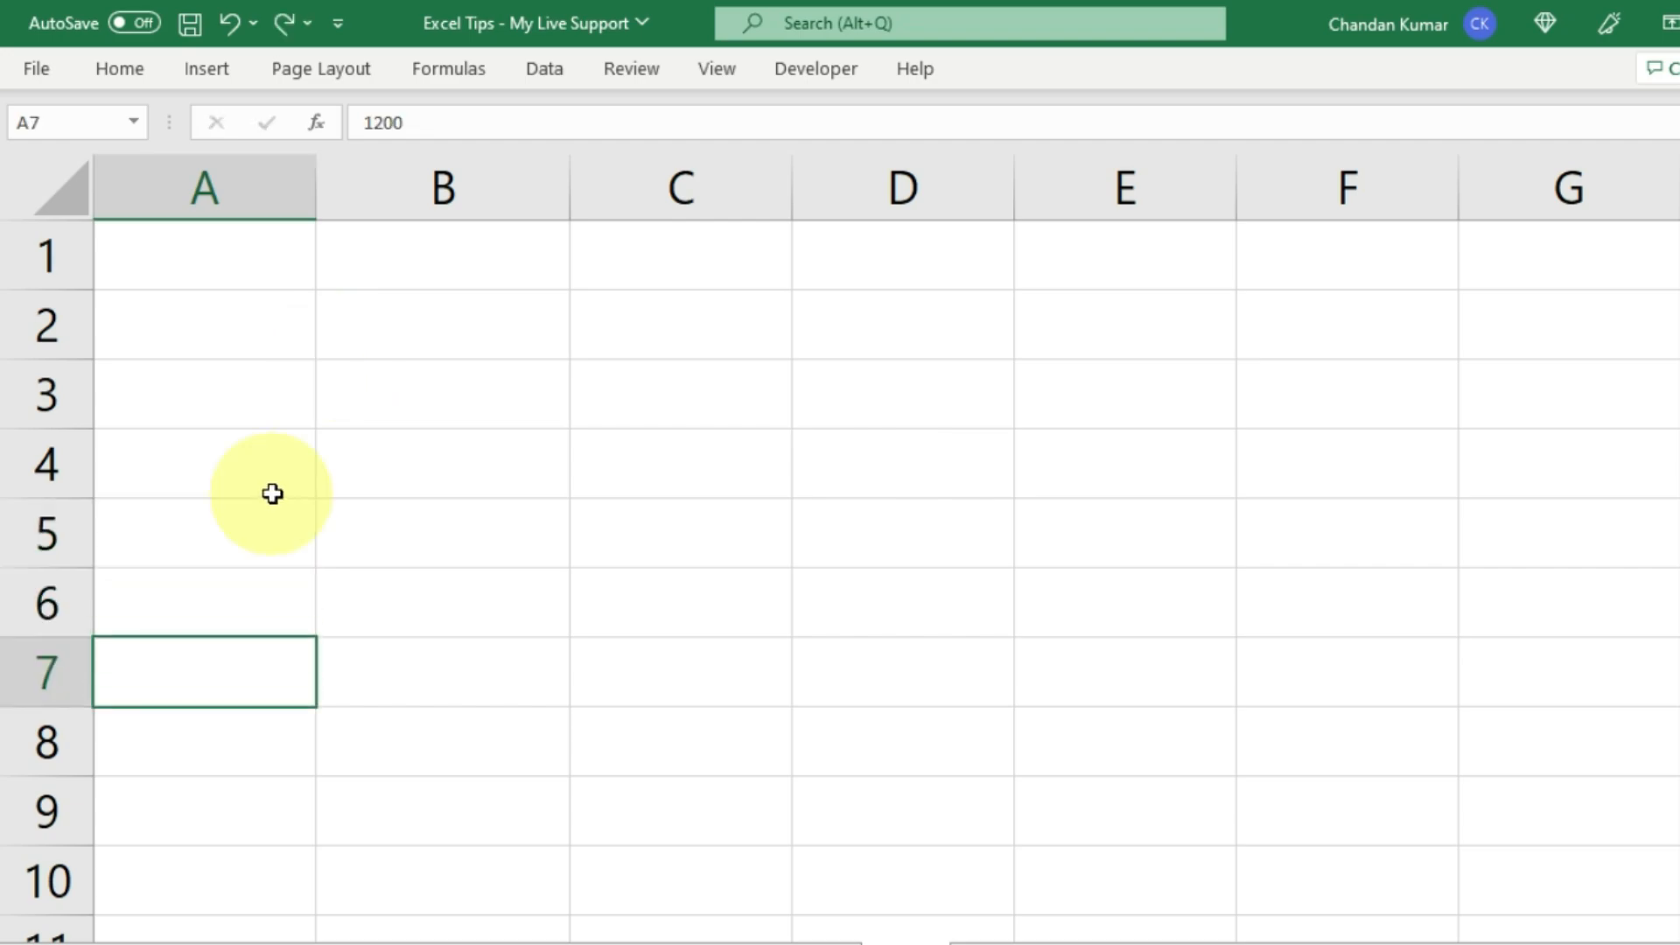
Set the number format of the whole sheet to General and review the entries in A1:C7.
click(68, 186)
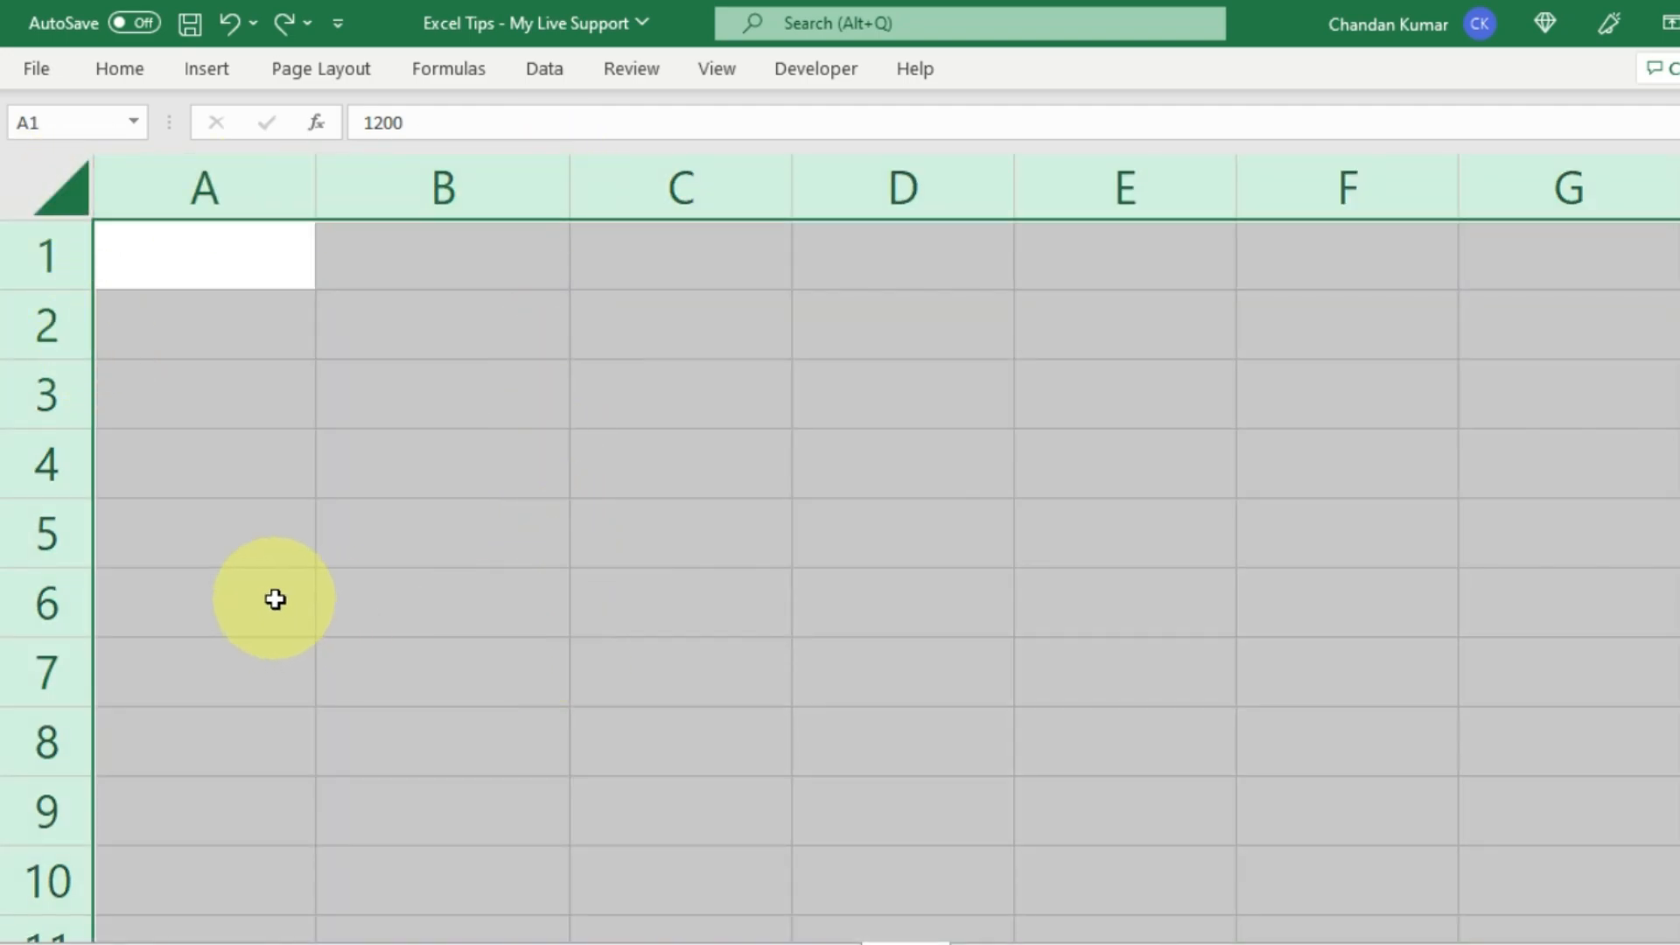
key(ctrl+1)
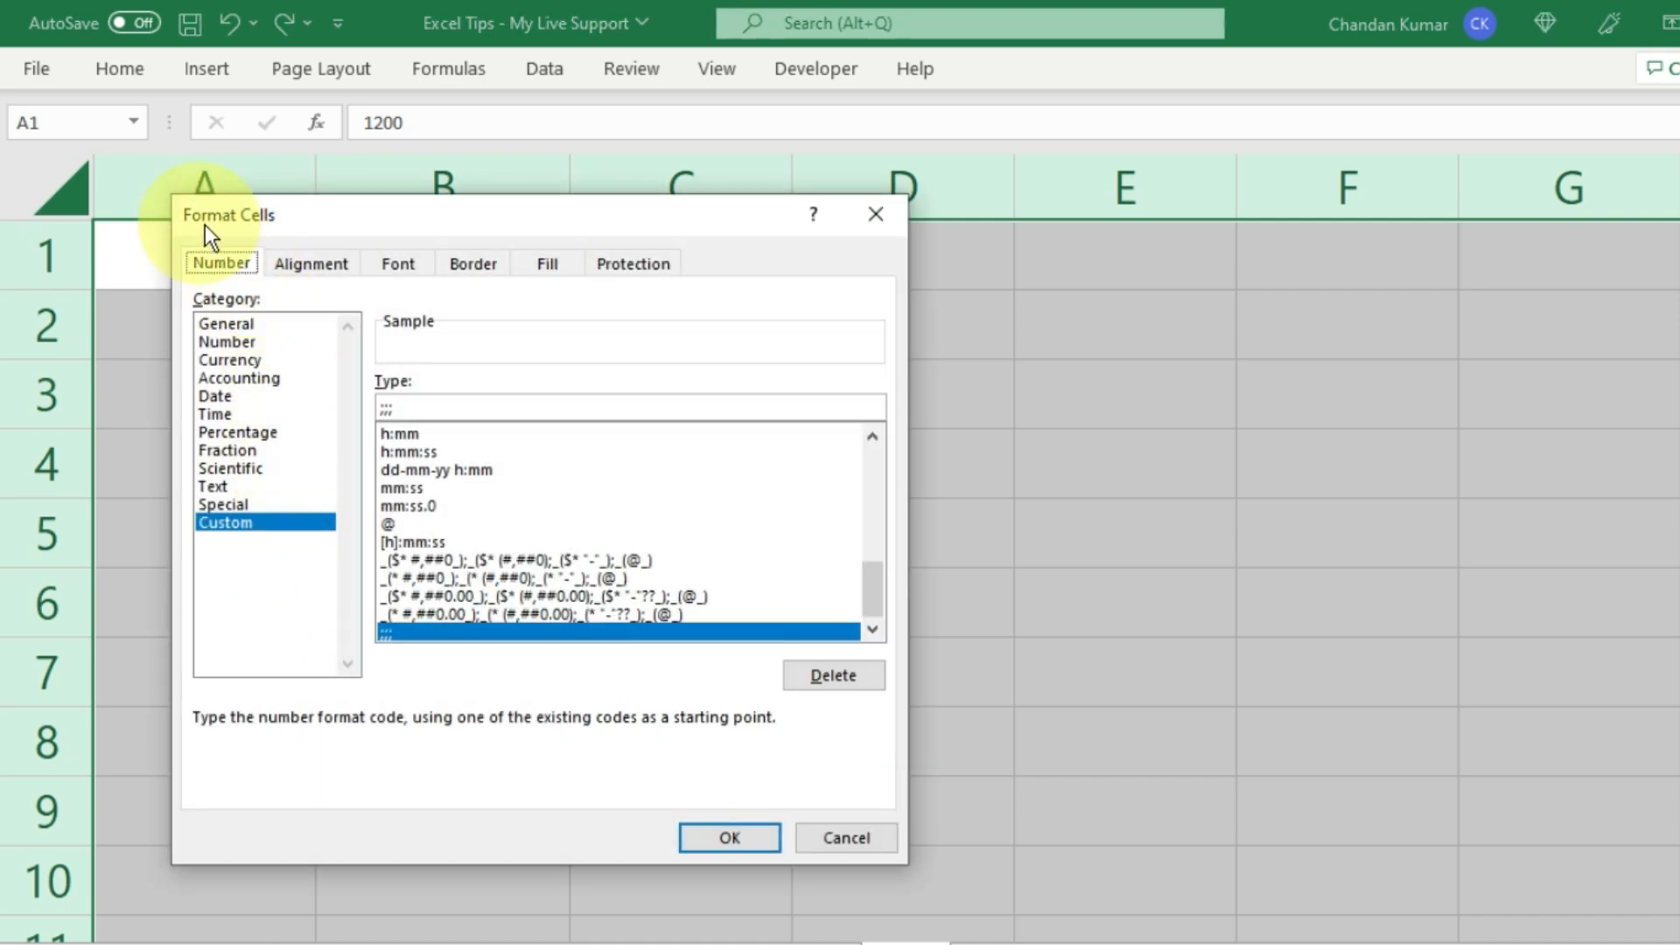
click(231, 323)
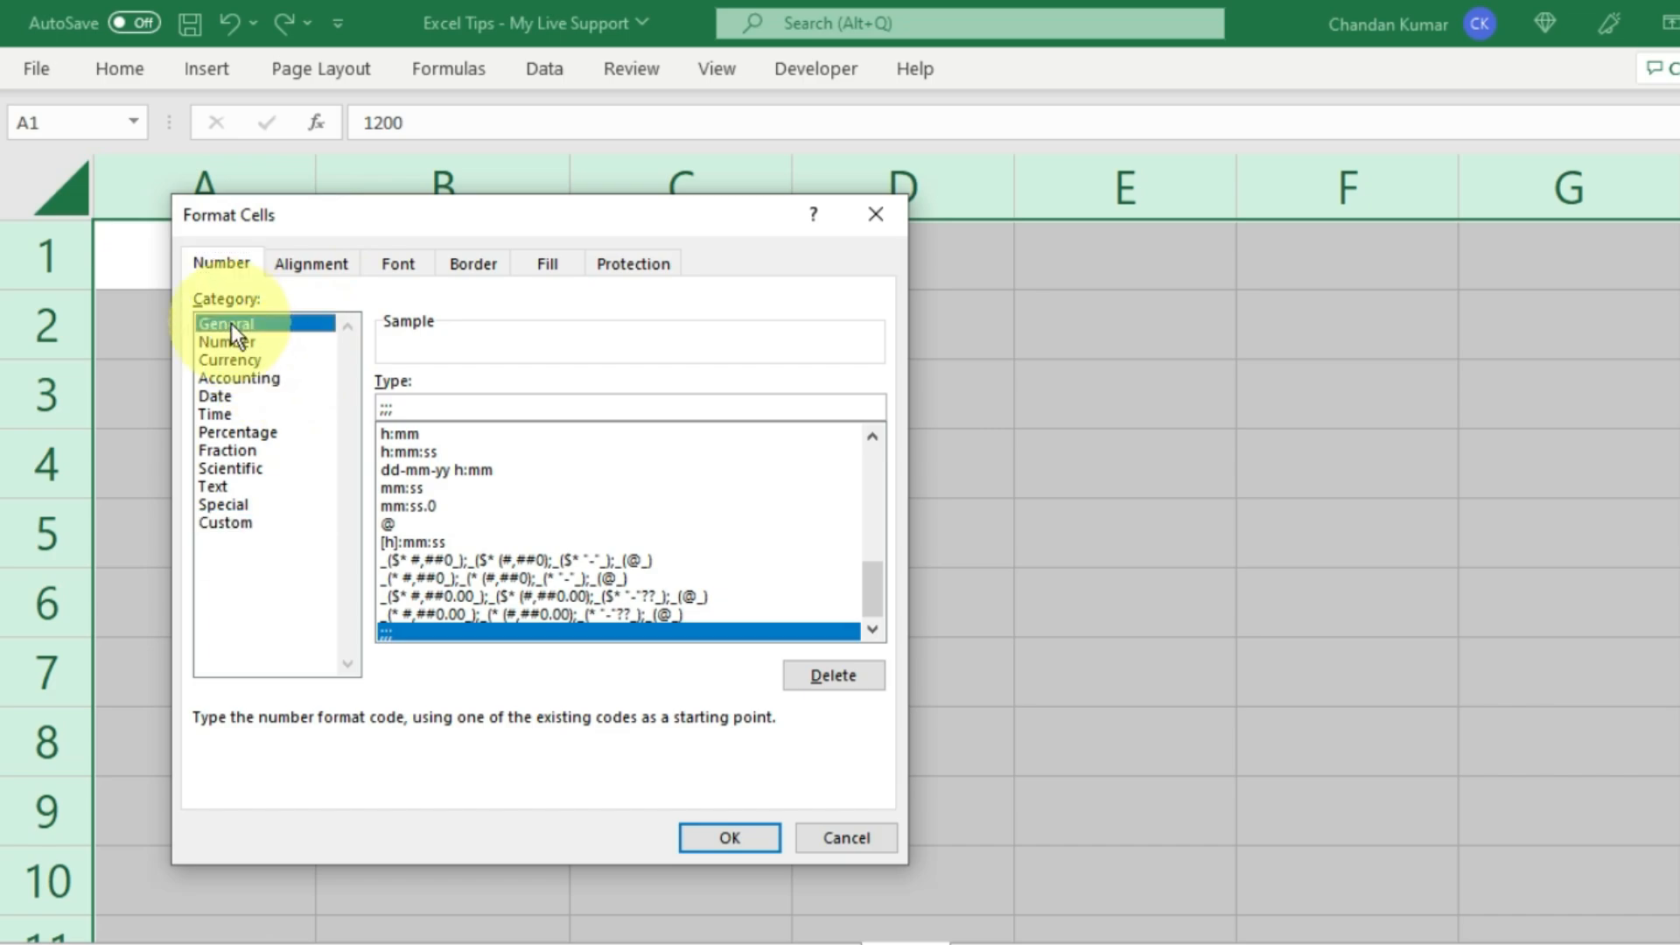
click(740, 838)
click(343, 536)
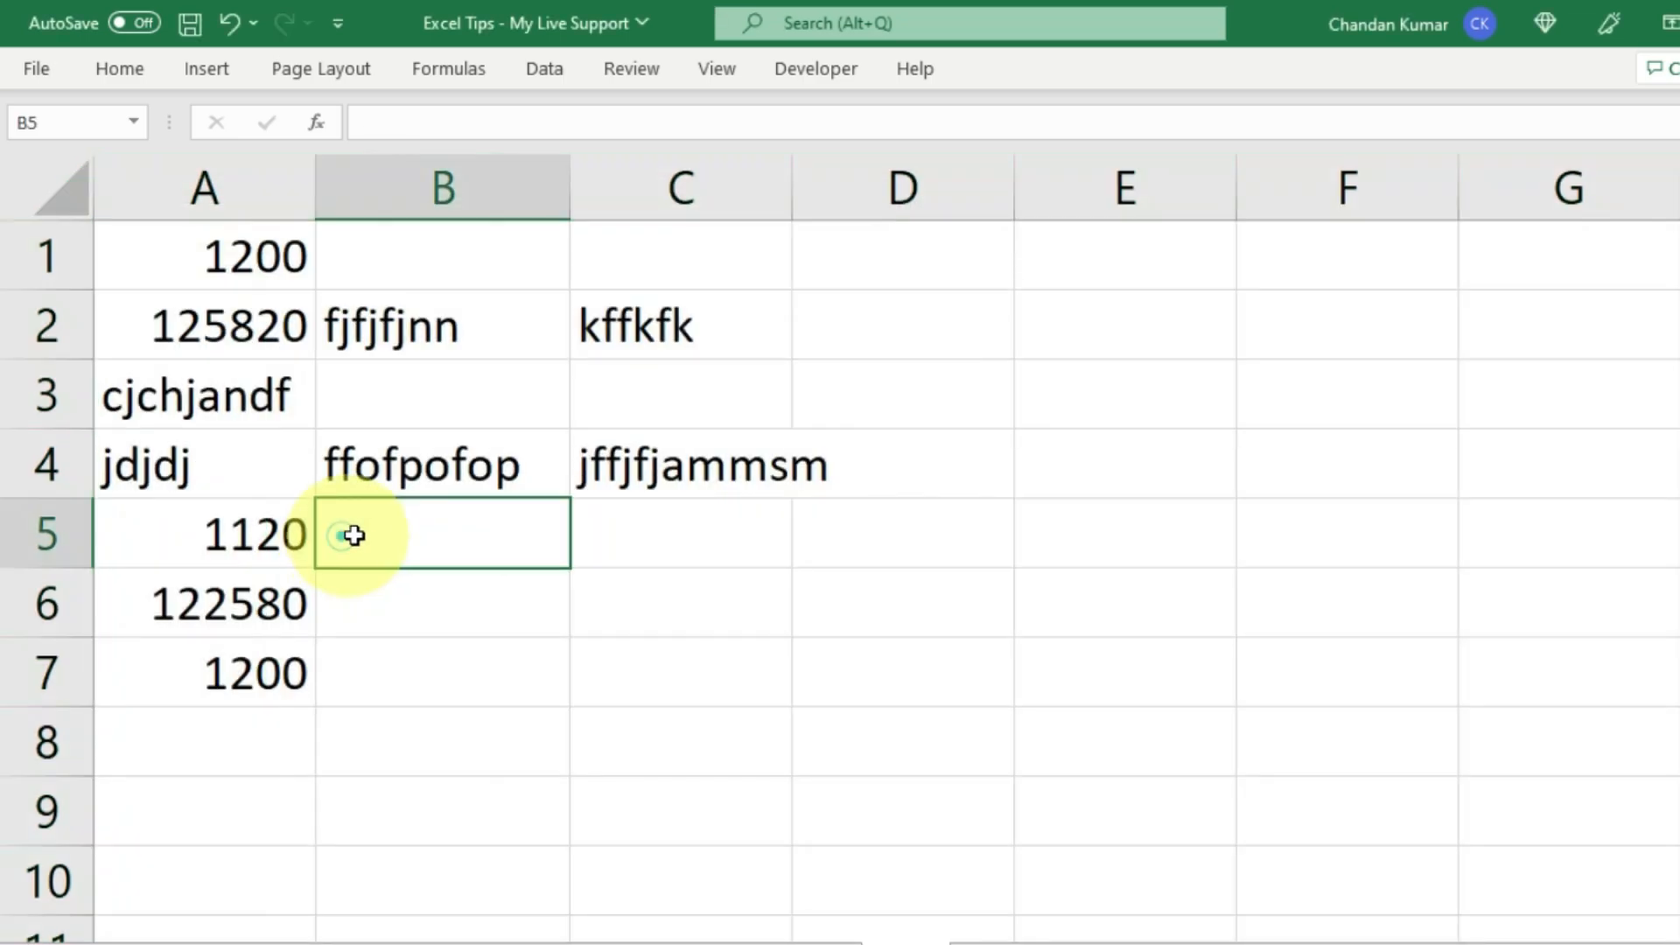
drag(167, 269, 773, 731)
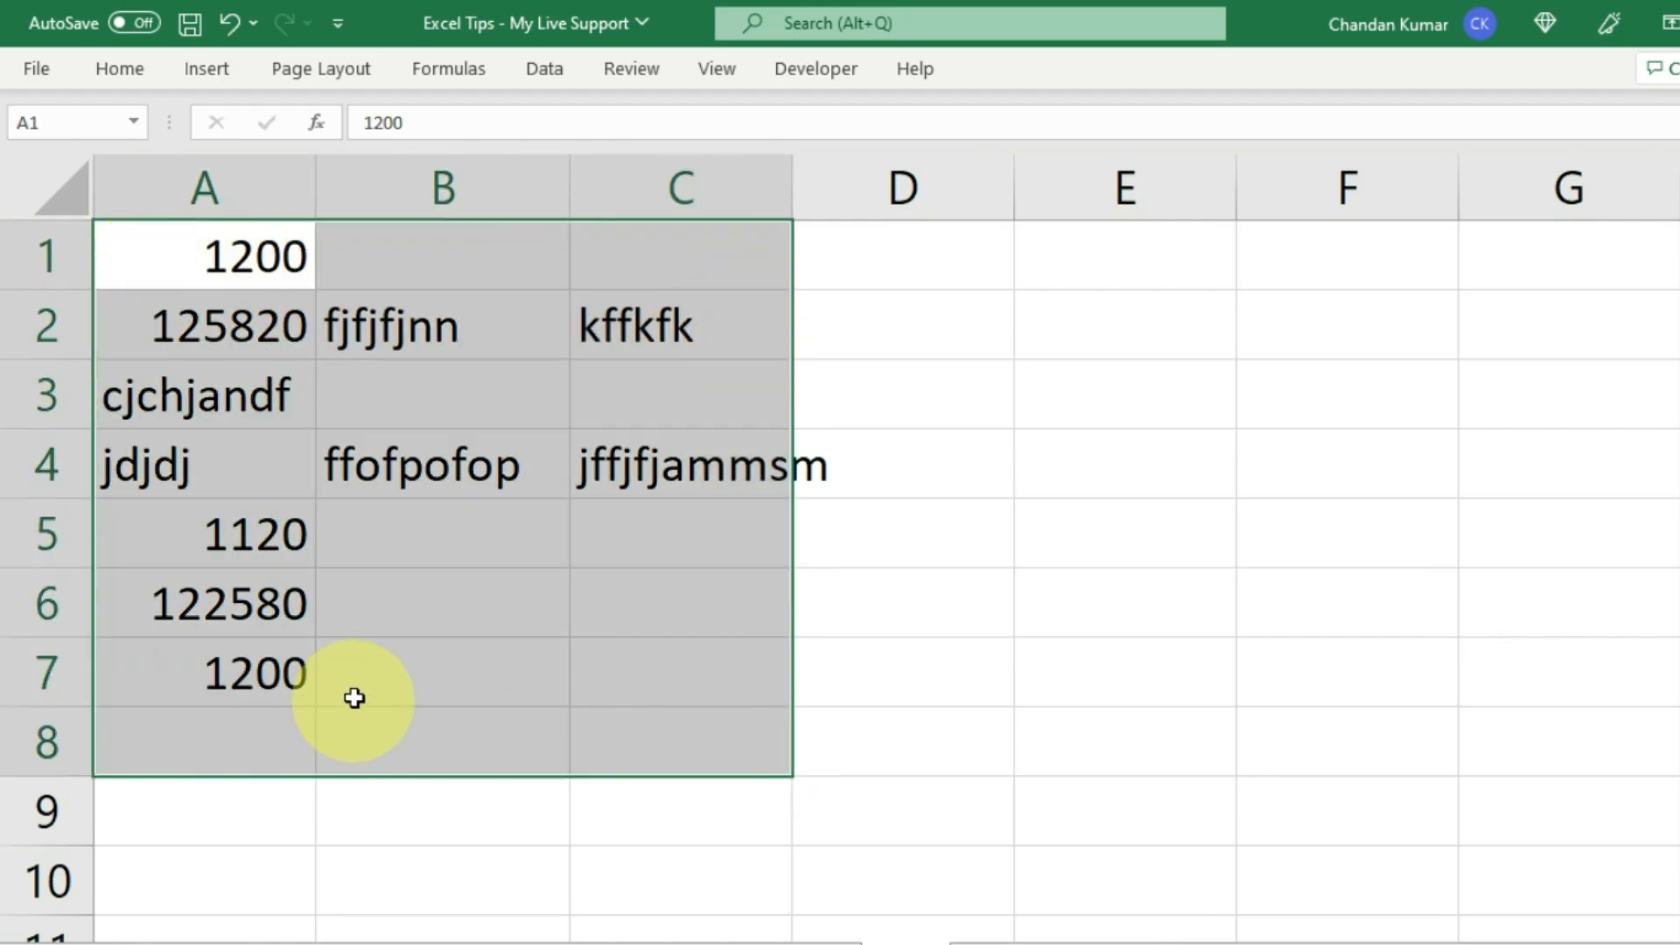
click(351, 691)
click(278, 676)
drag(161, 244, 773, 729)
click(428, 715)
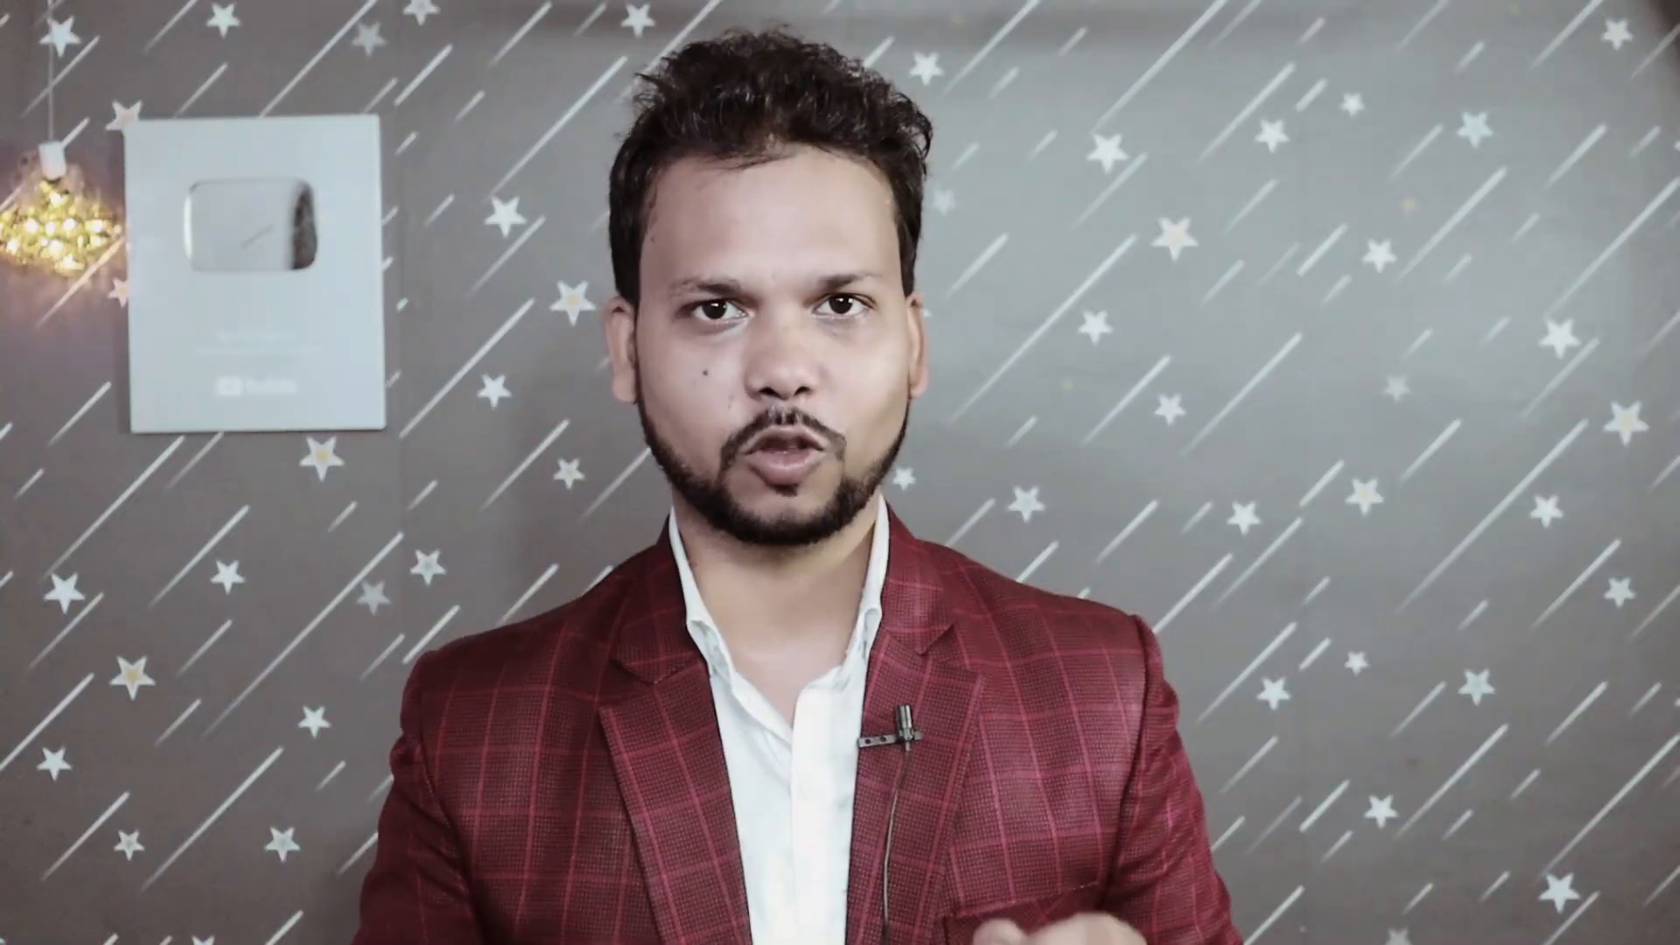